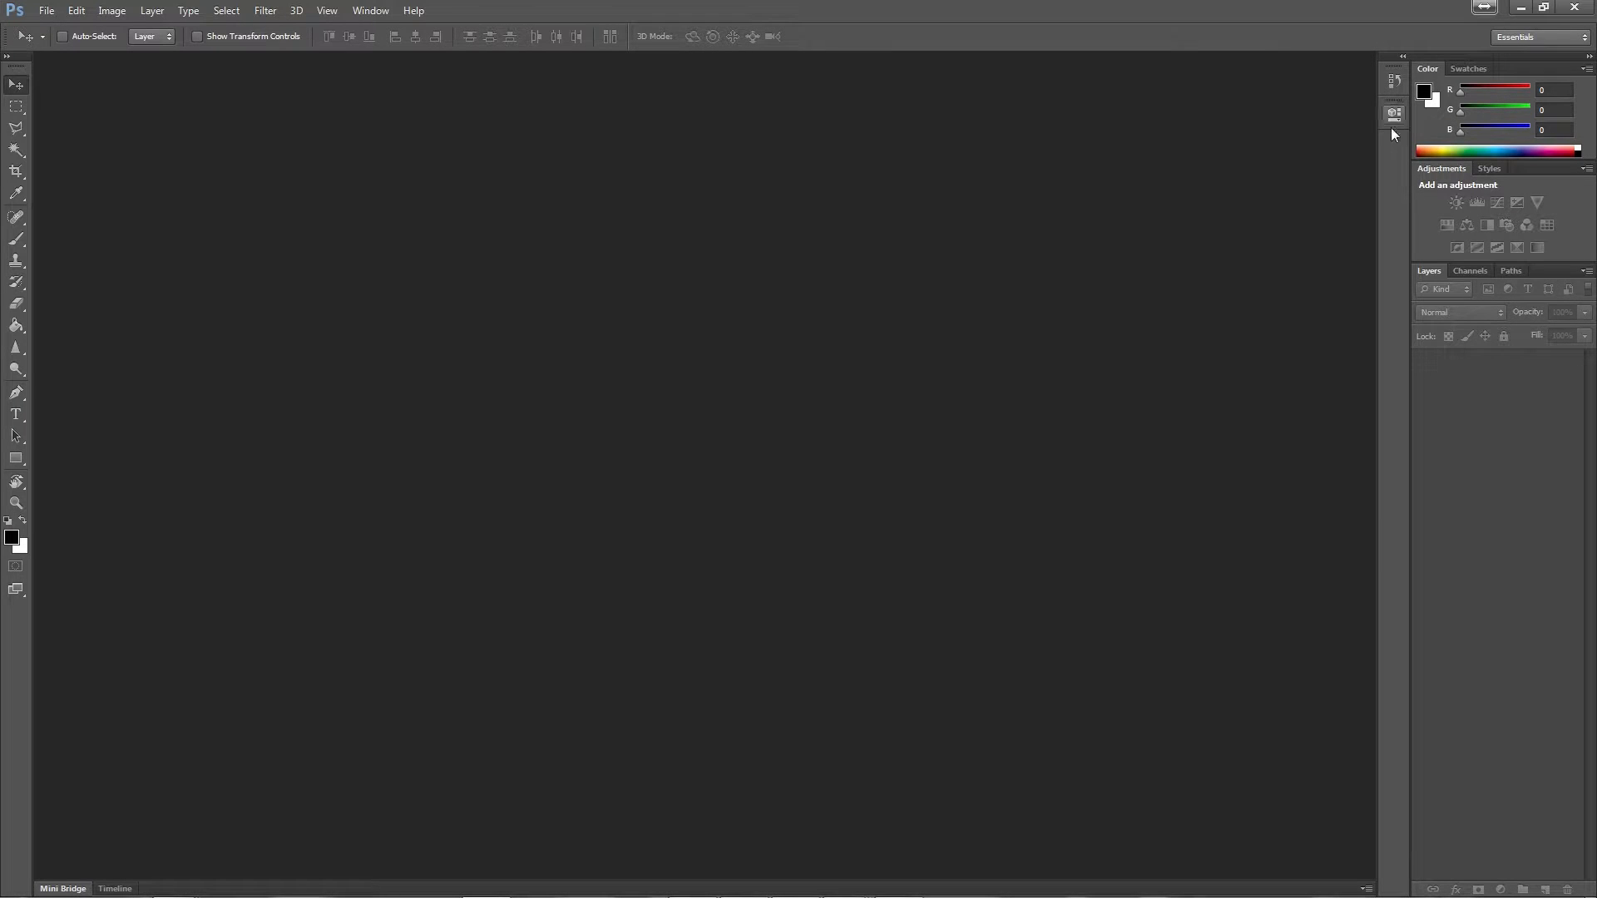
left_click(1397, 82)
left_click(1395, 81)
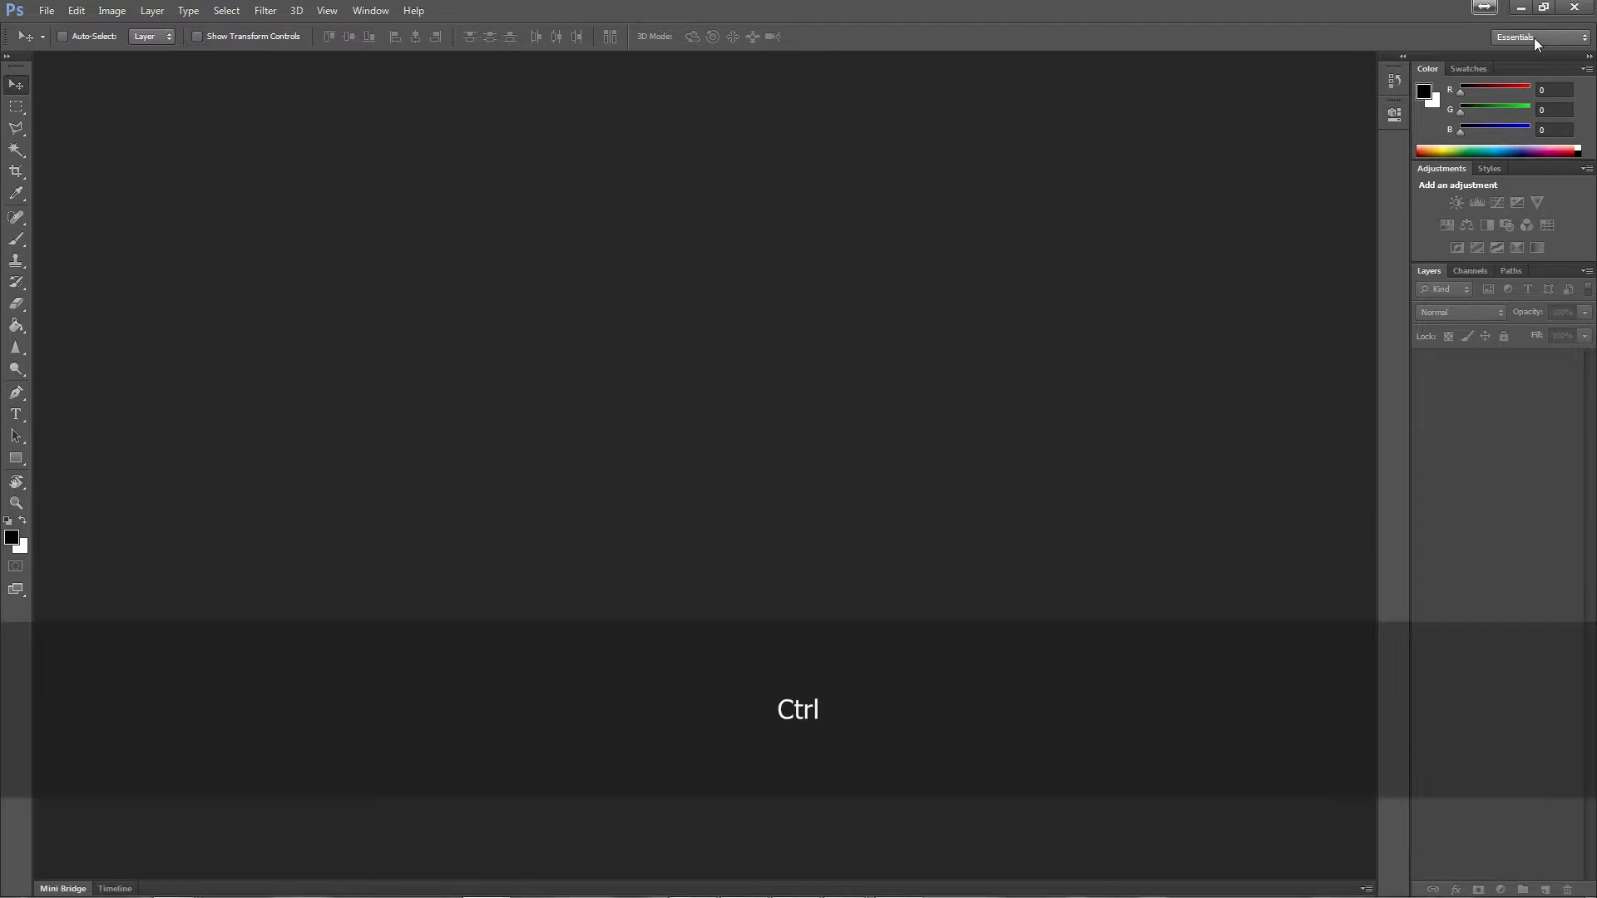
- Switch the workspace to Essentials (Default)
key("ctrl+4")
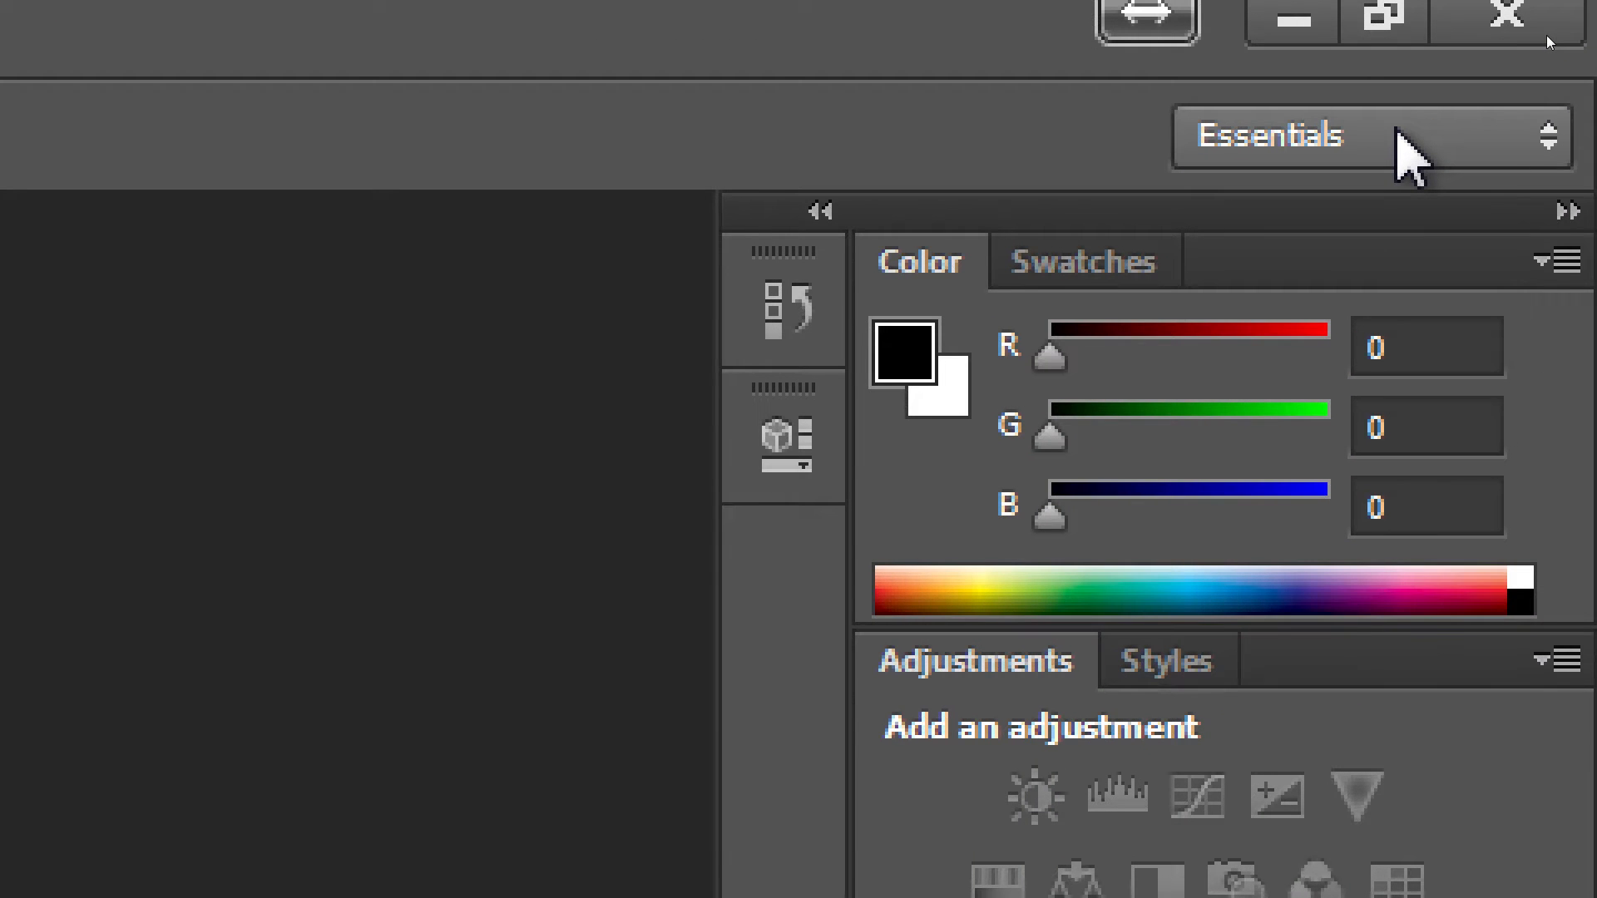
left_click(1398, 133)
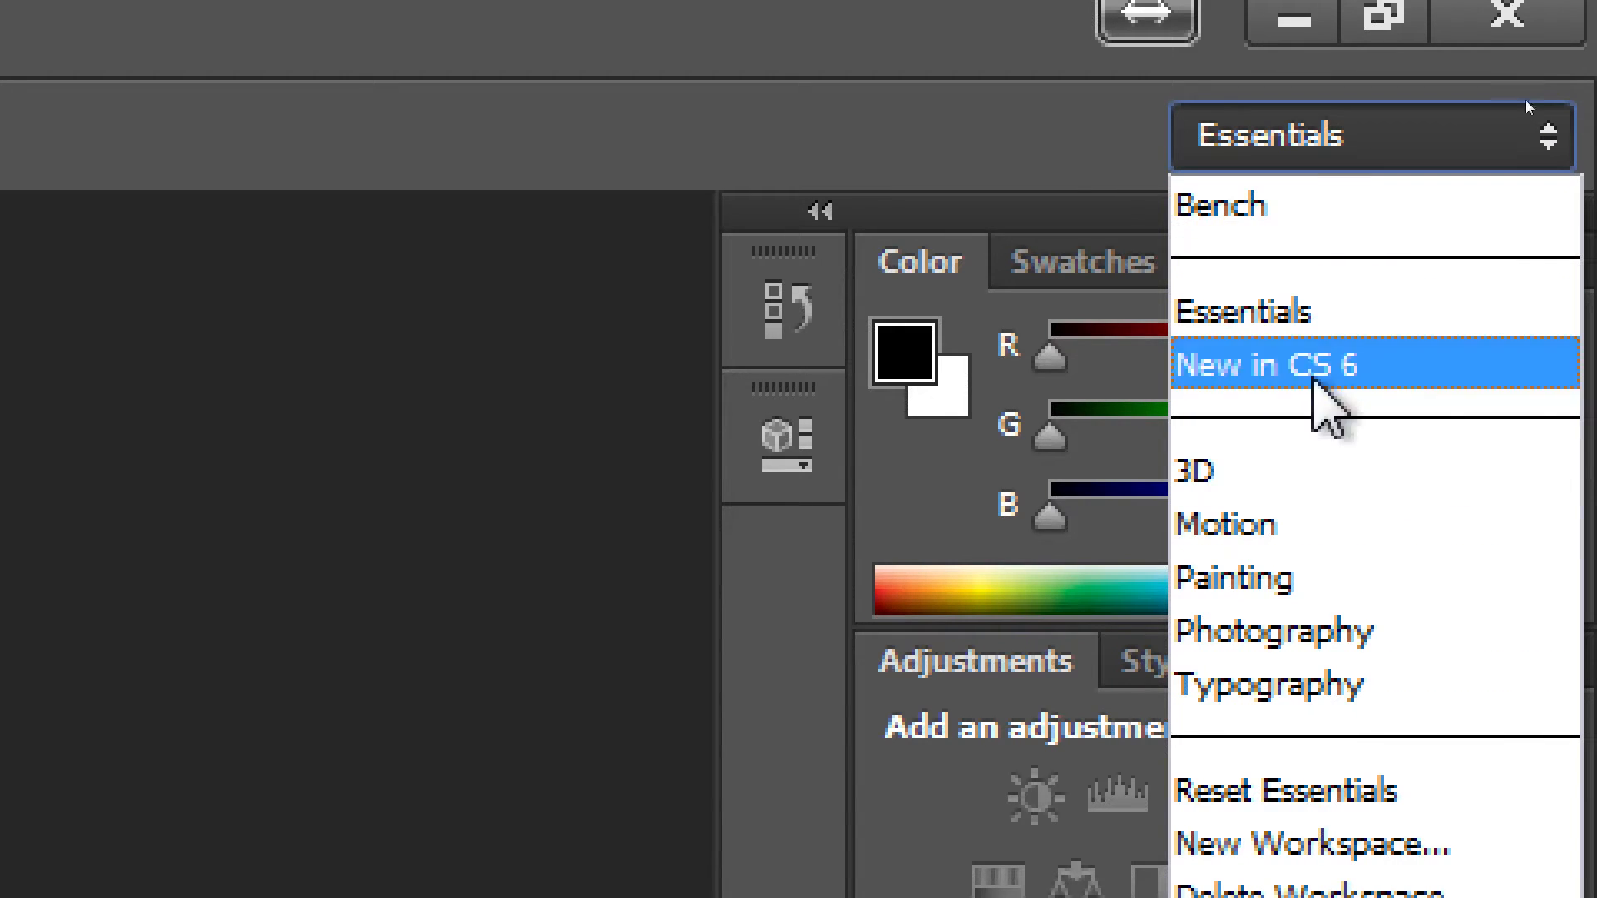
left_click(1308, 320)
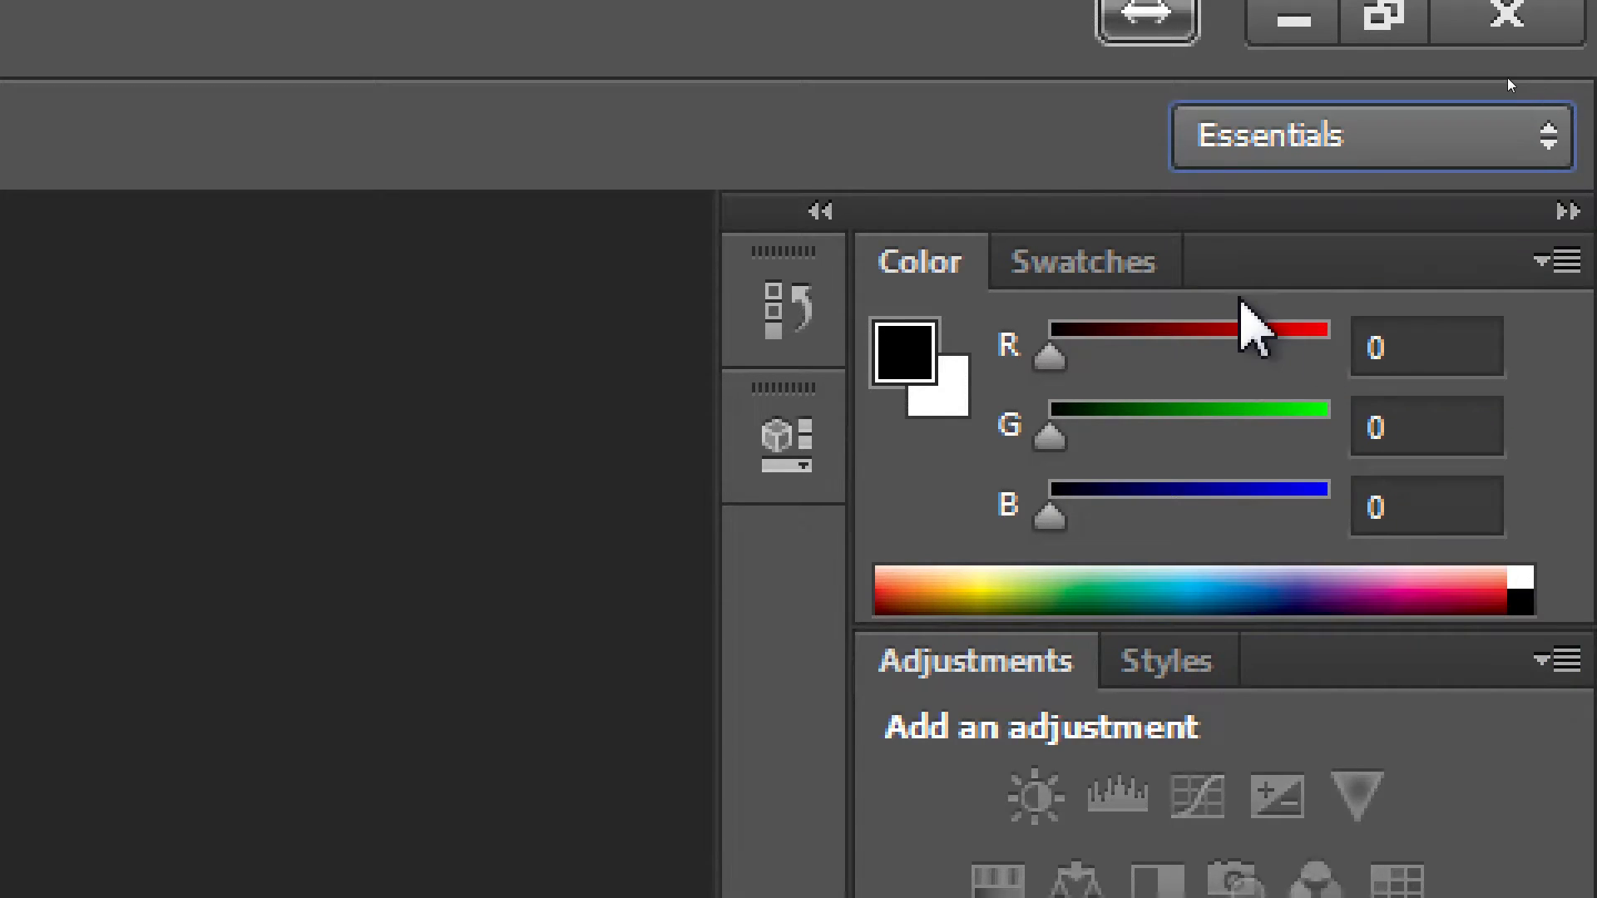
key("ctrl+4")
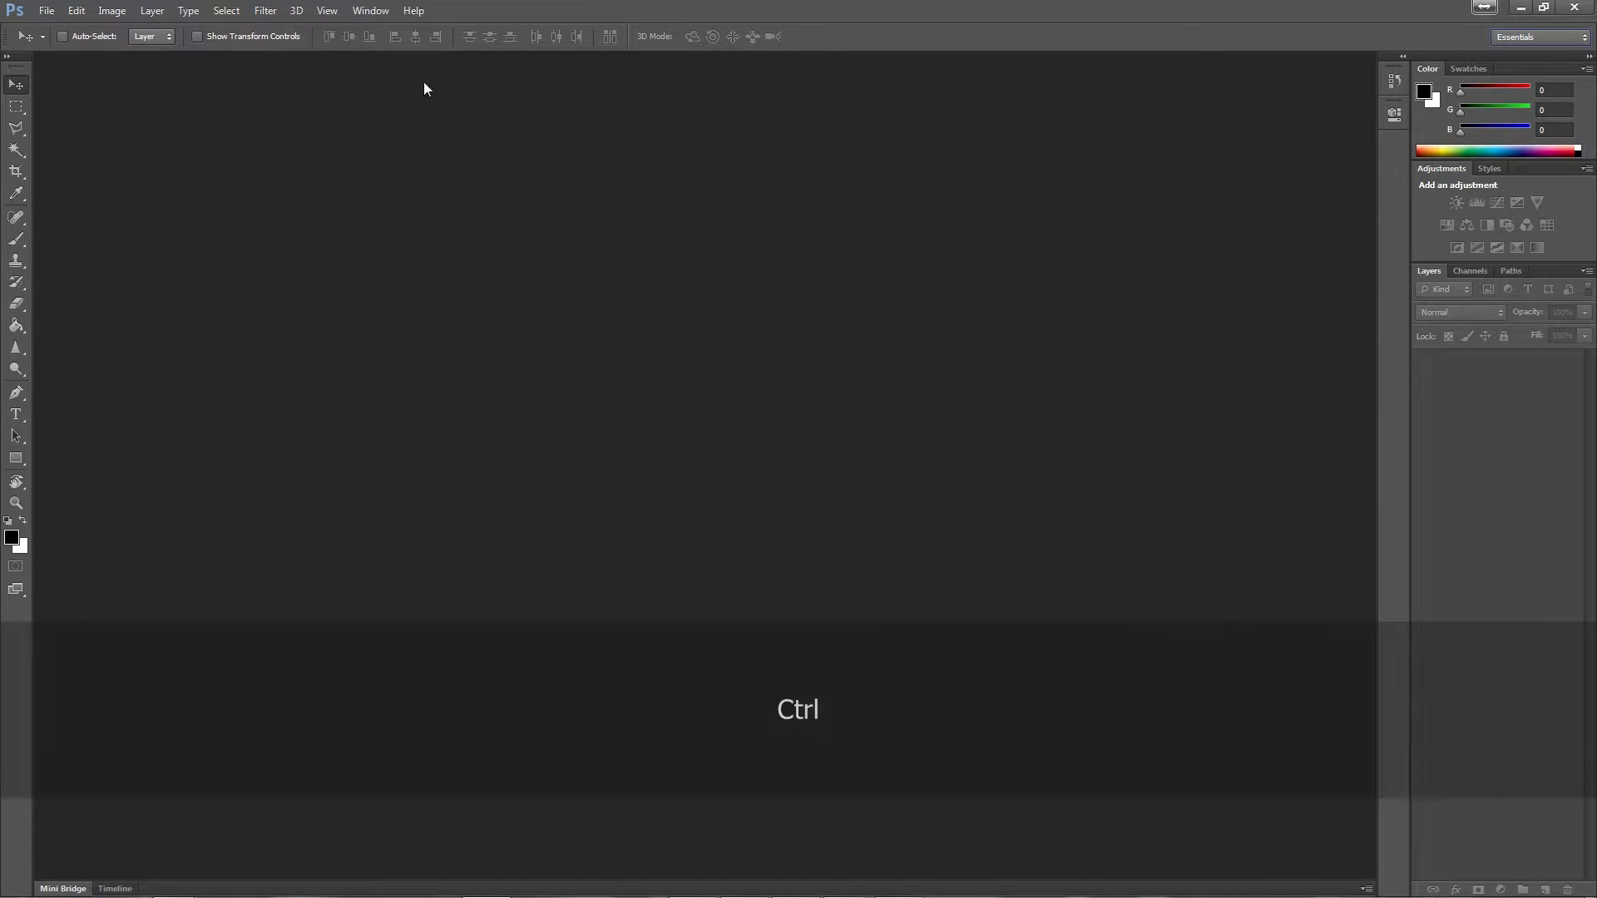
left_click(371, 13)
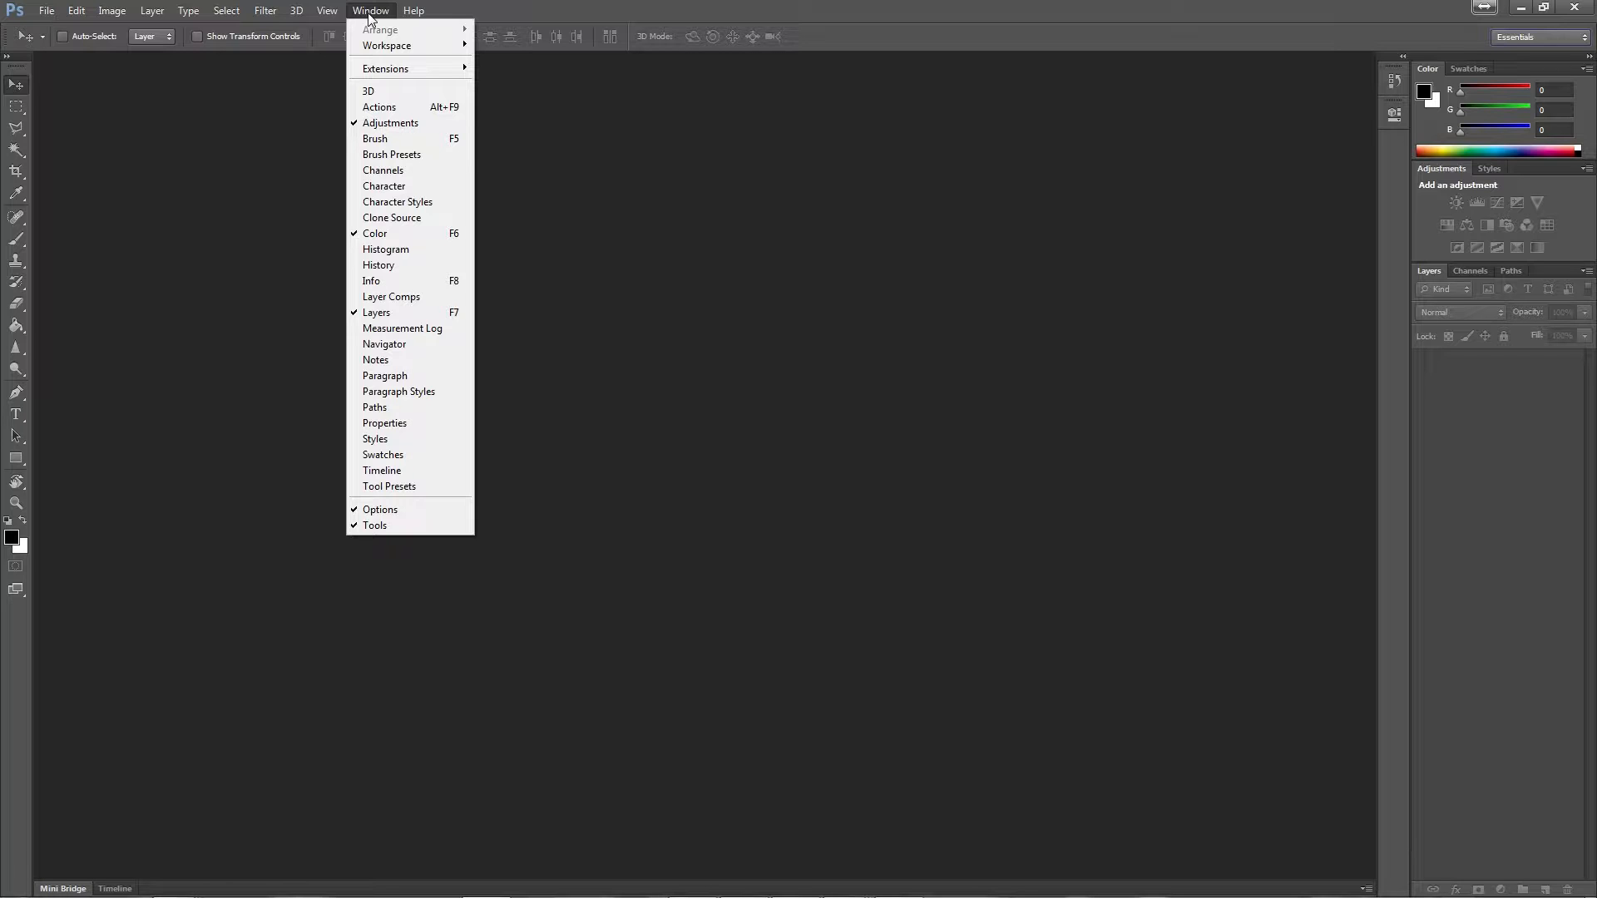
mouse_move(407, 47)
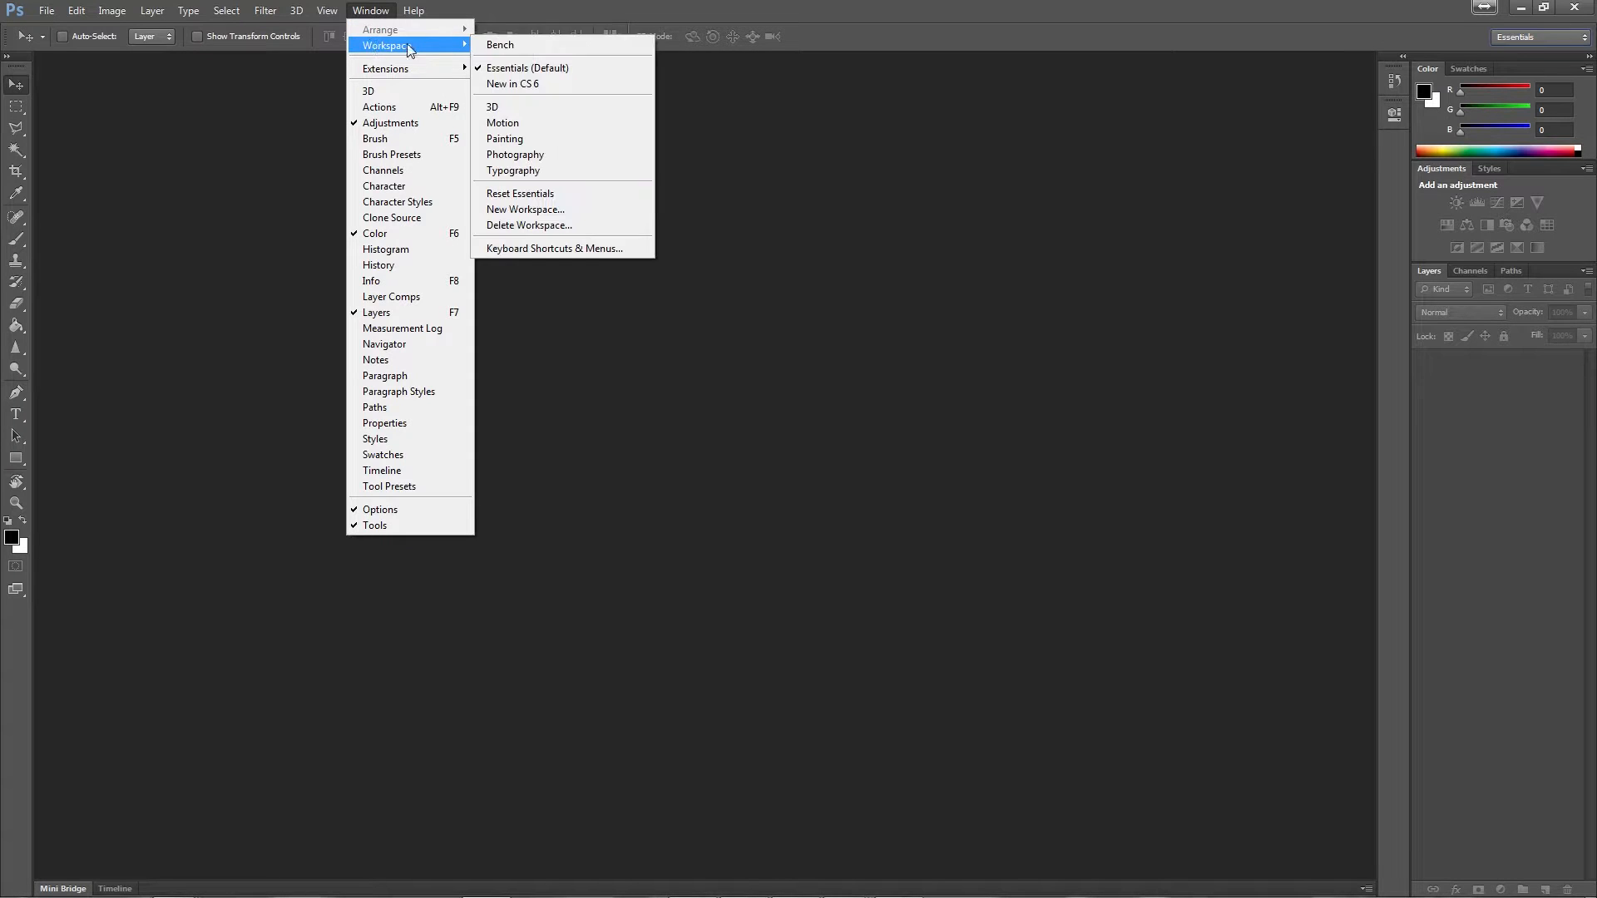
left_click(549, 70)
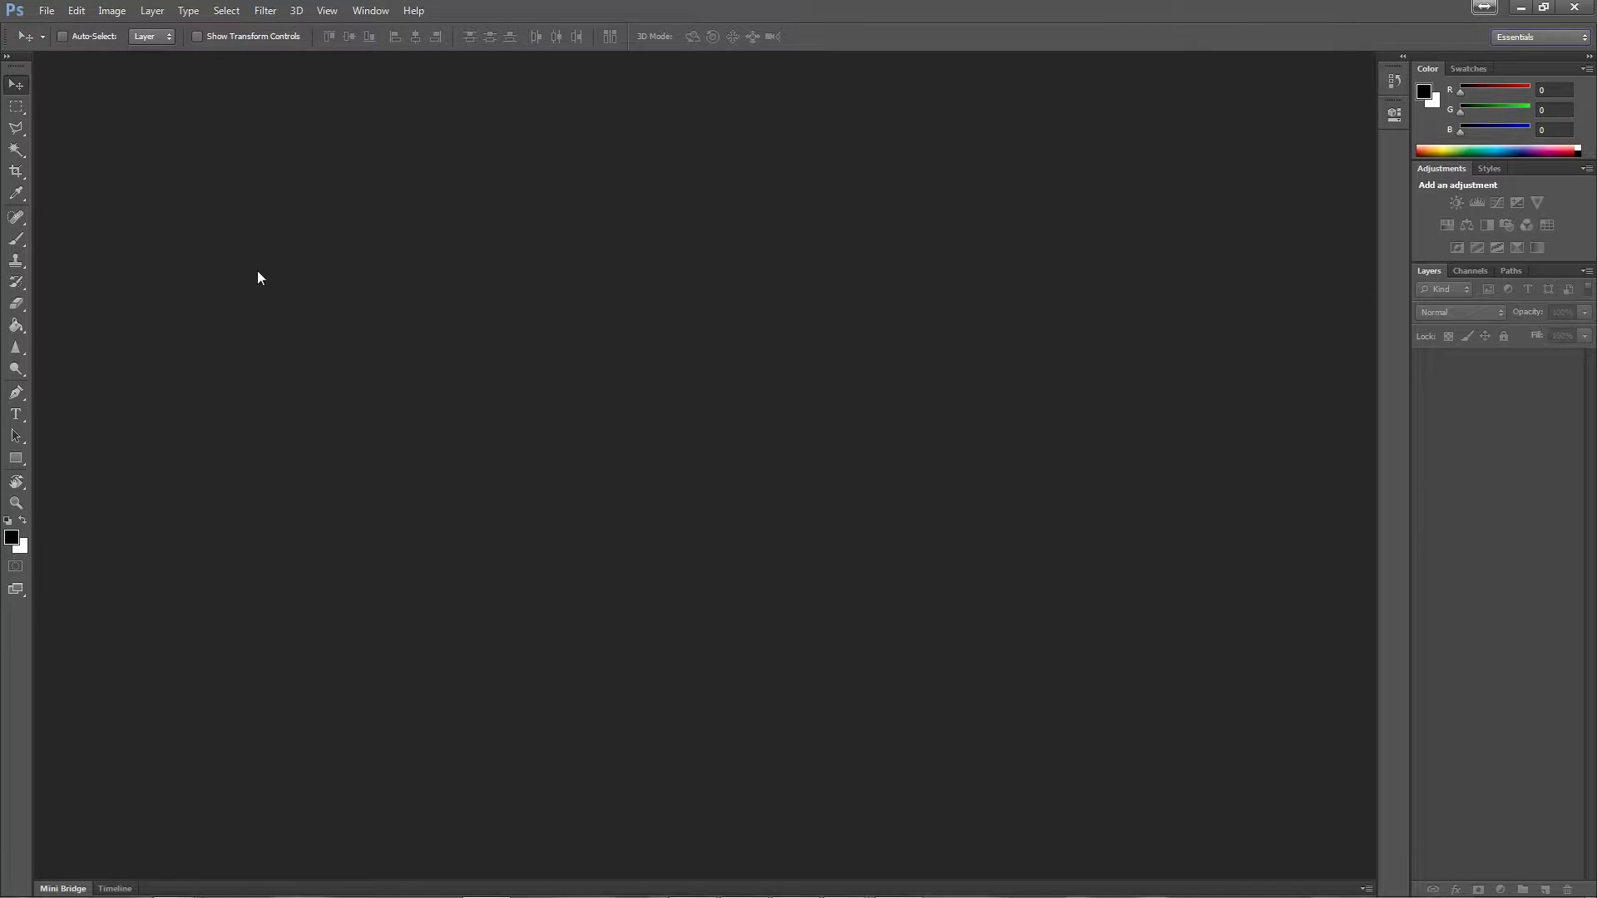
- Start creating a new document and name it "New Photoshop document"
left_click(47, 11)
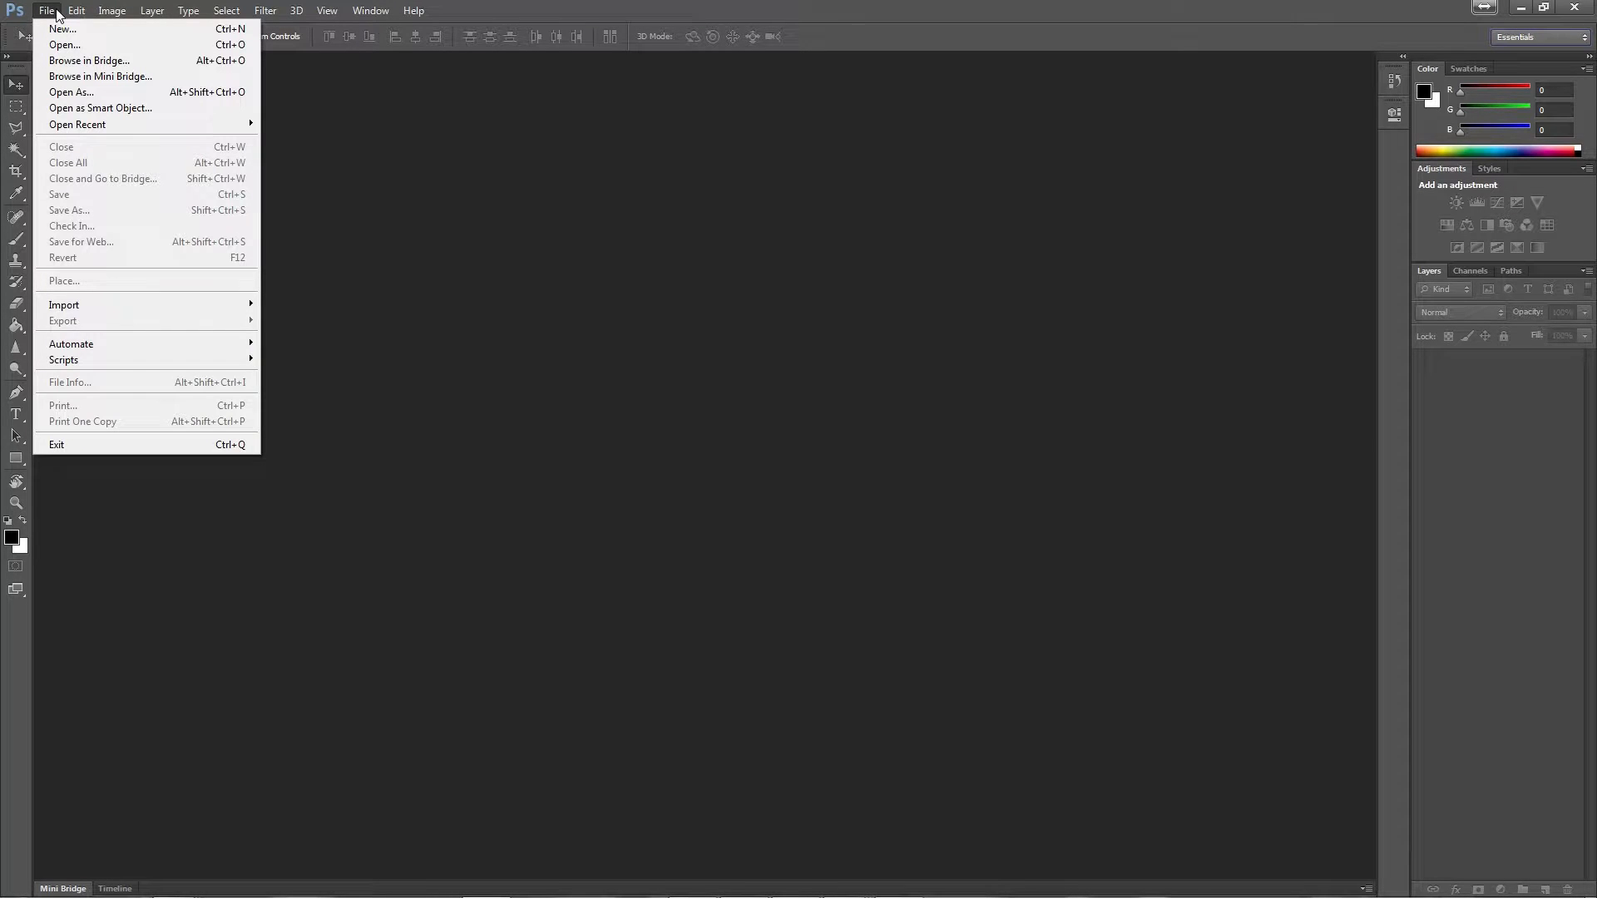
left_click(56, 28)
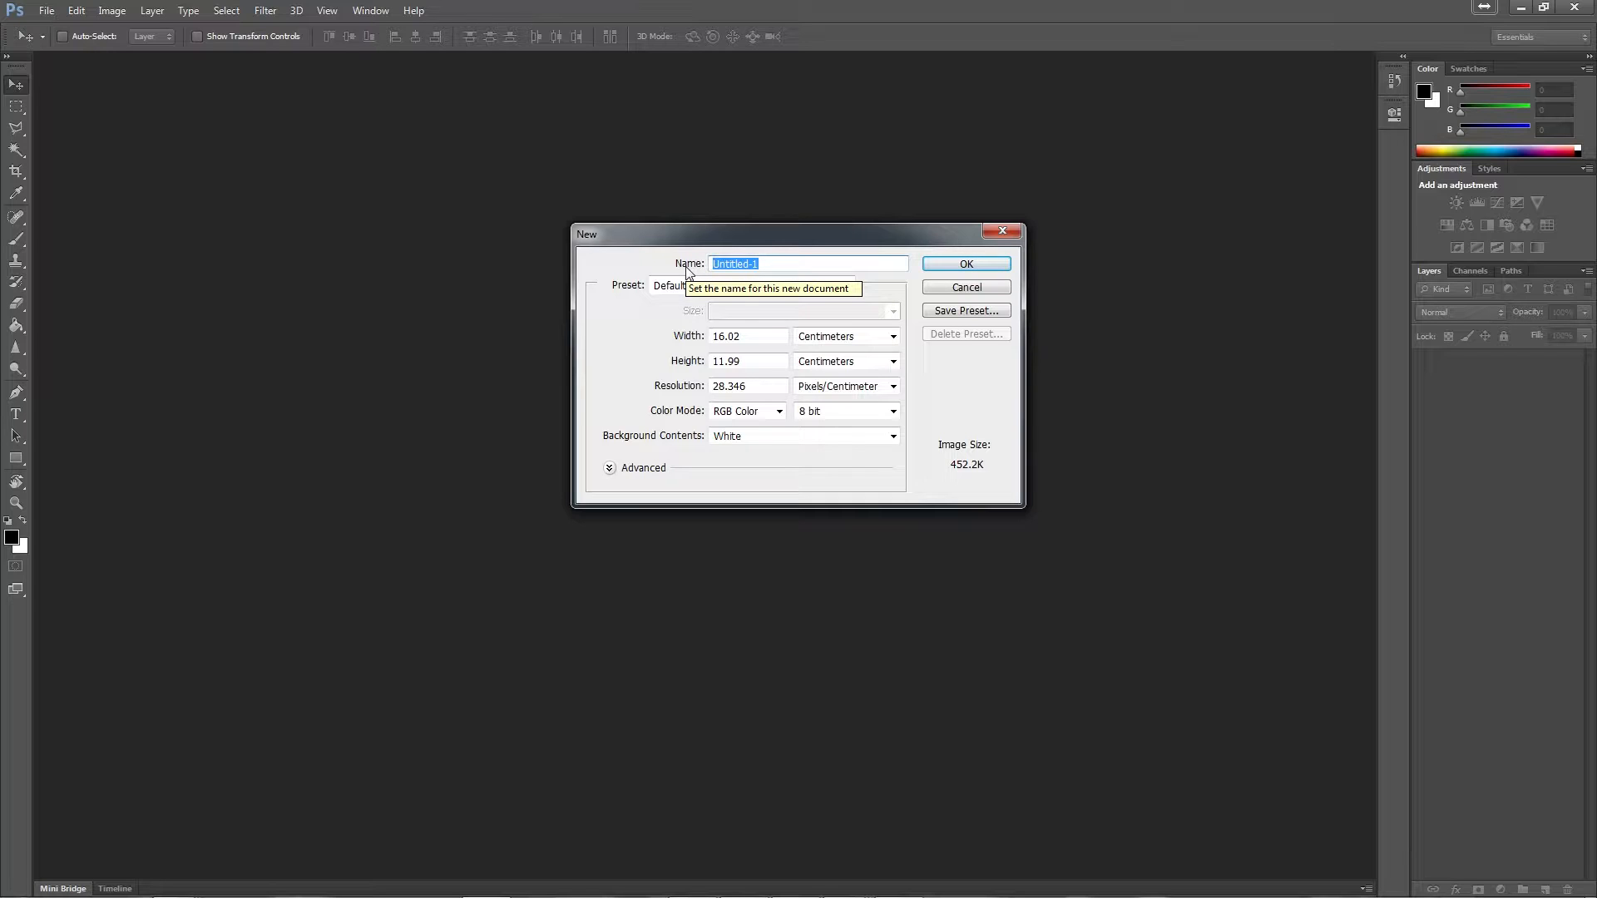
key("shift")
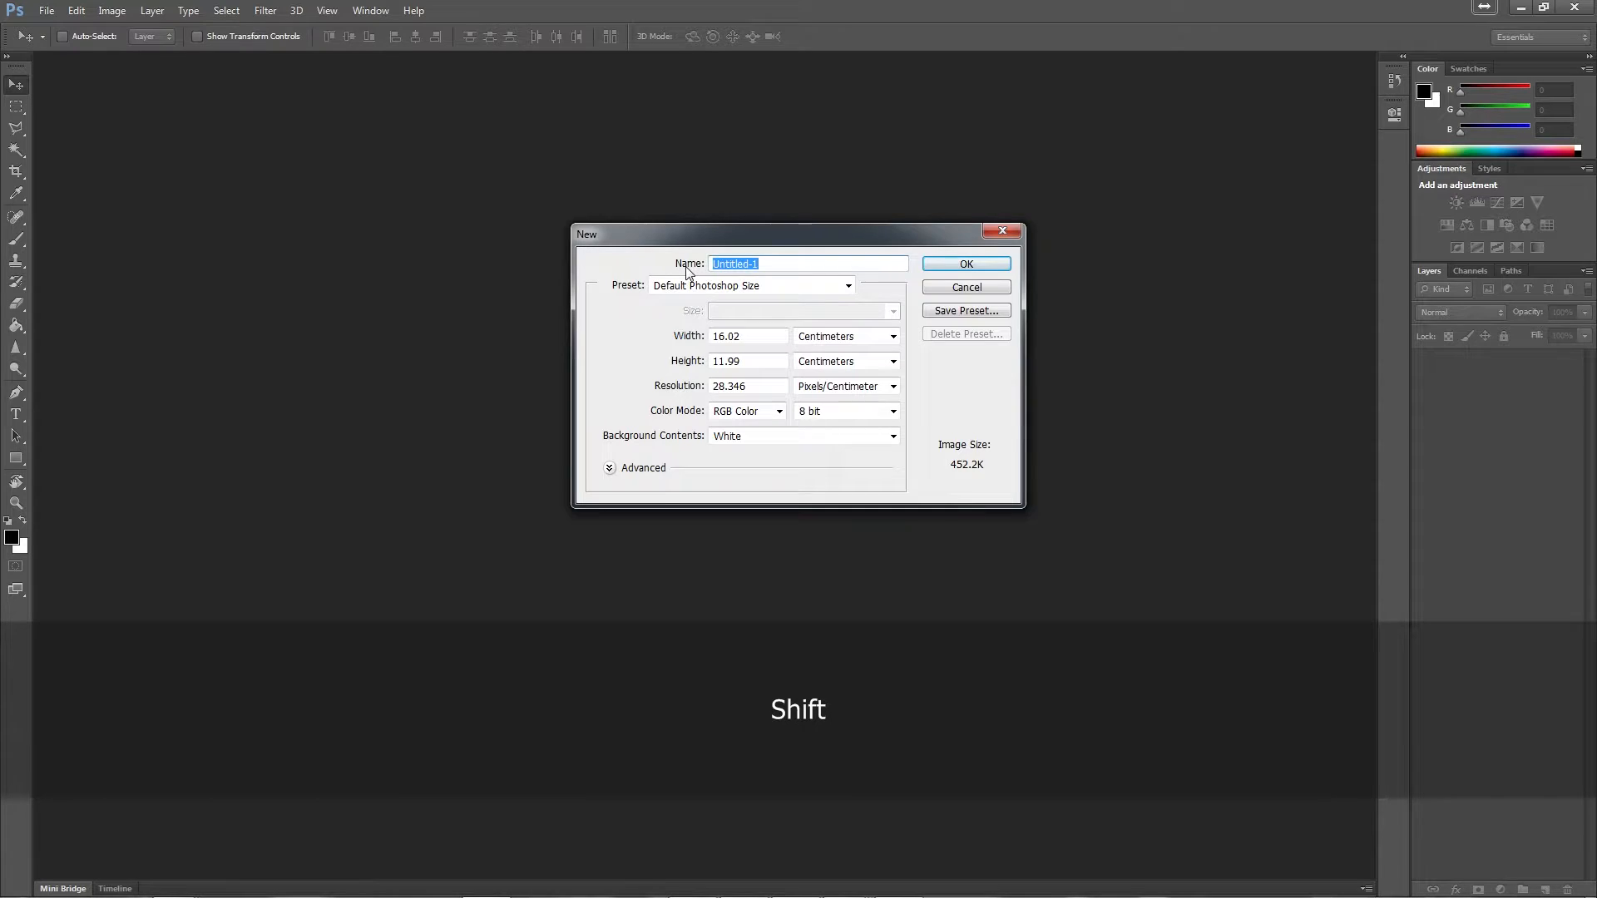
type("New Photos")
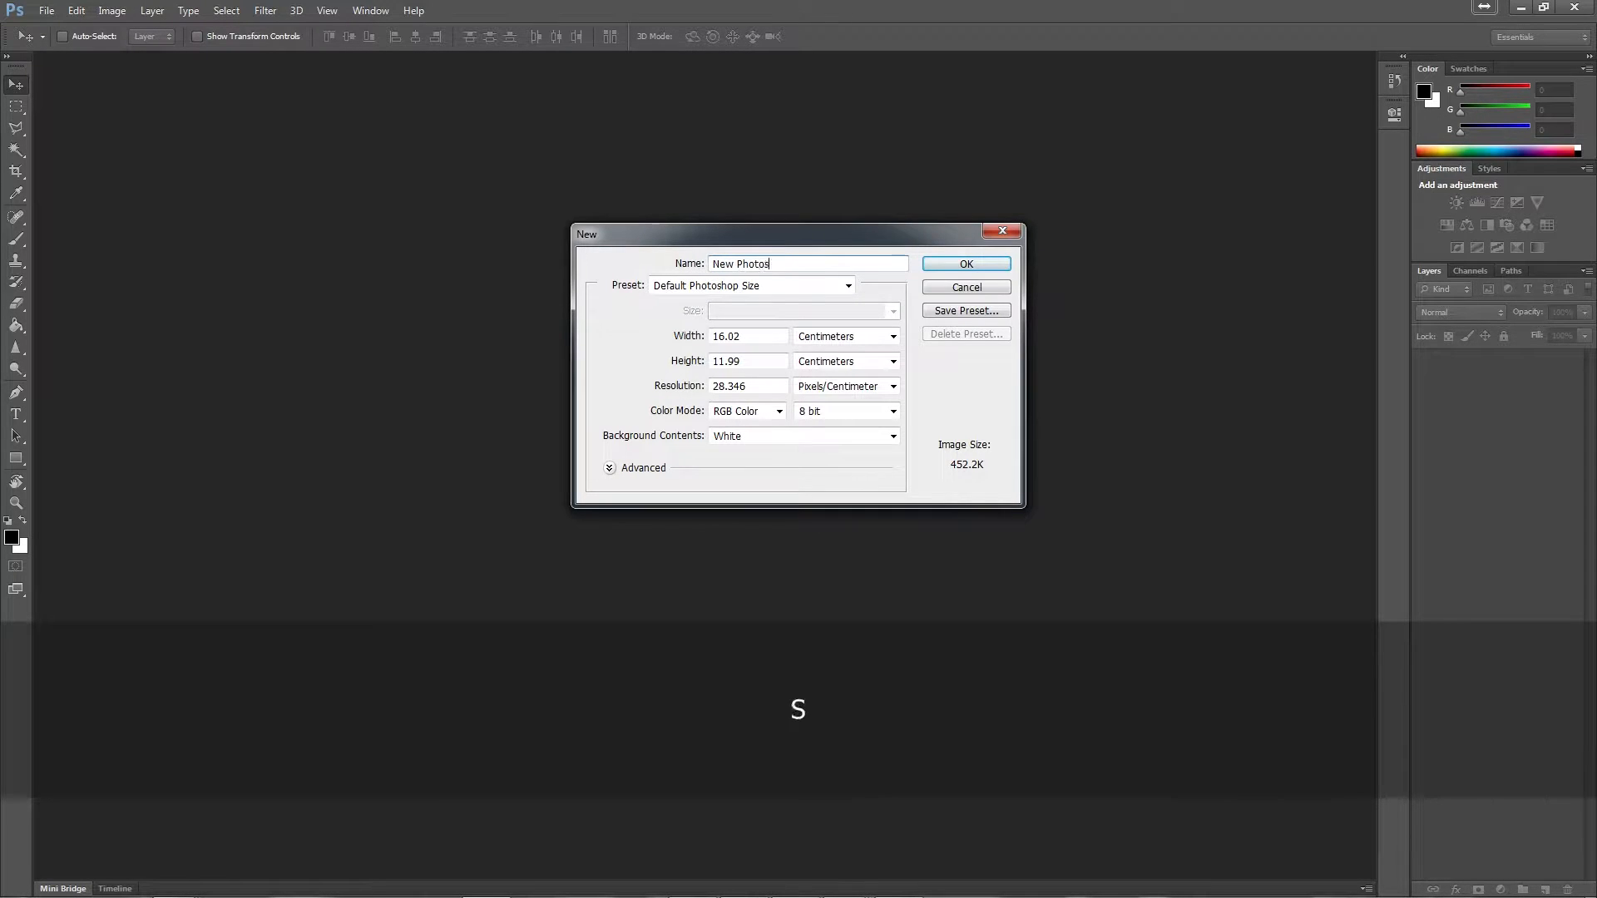
type("hop document")
left_click(618, 256)
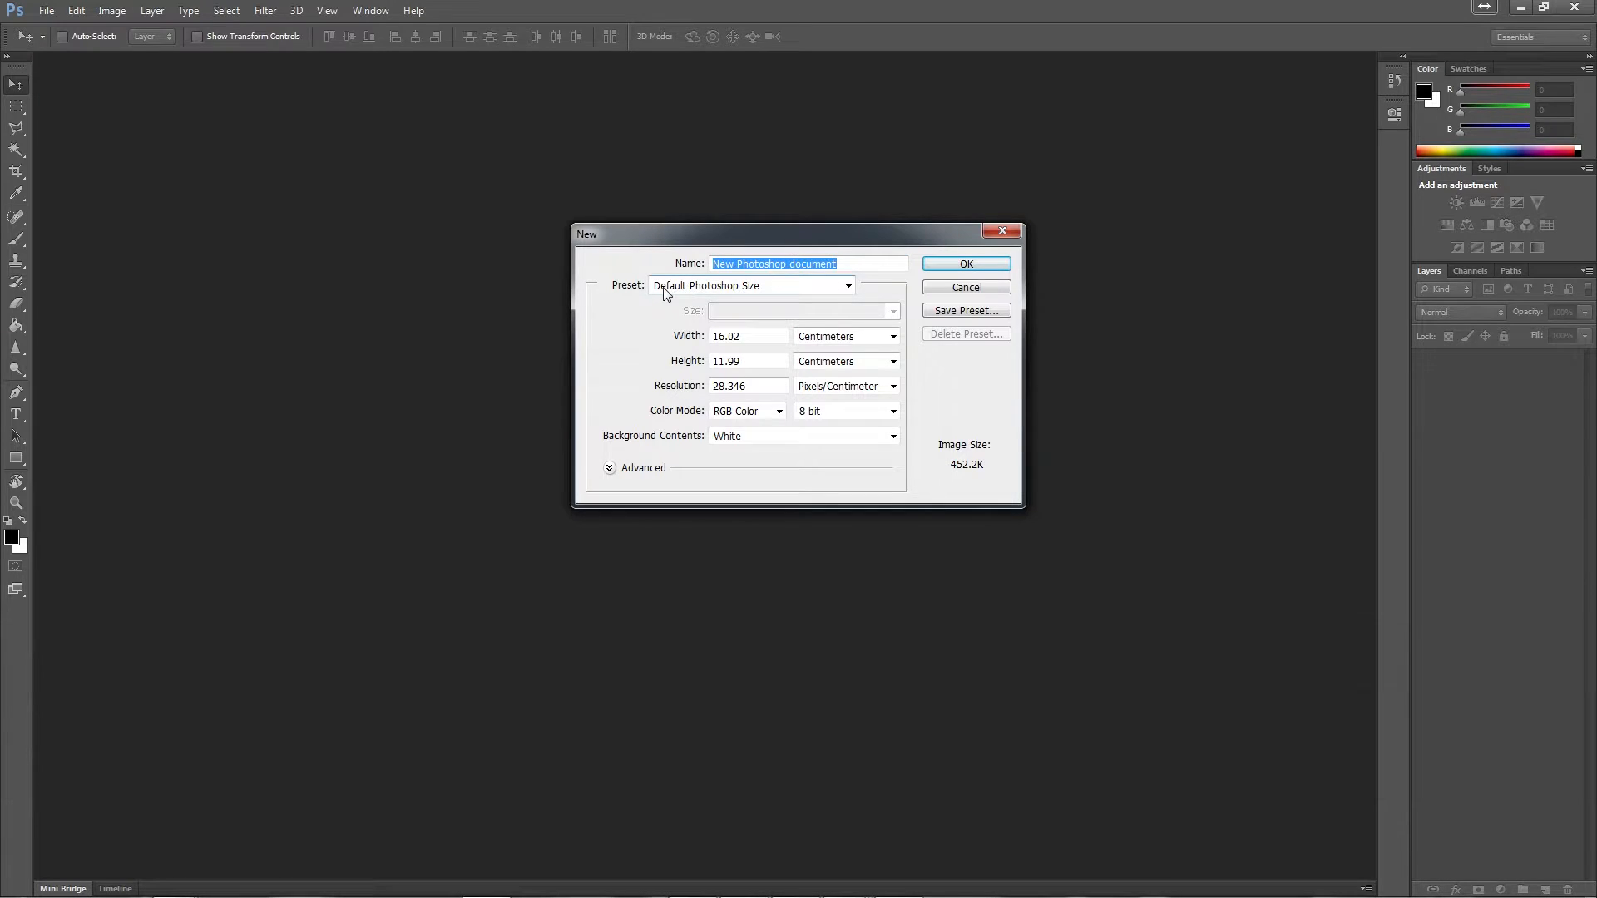
- Try the International Paper preset and the Web preset at 1600 x 1200 for the new document
left_click(666, 289)
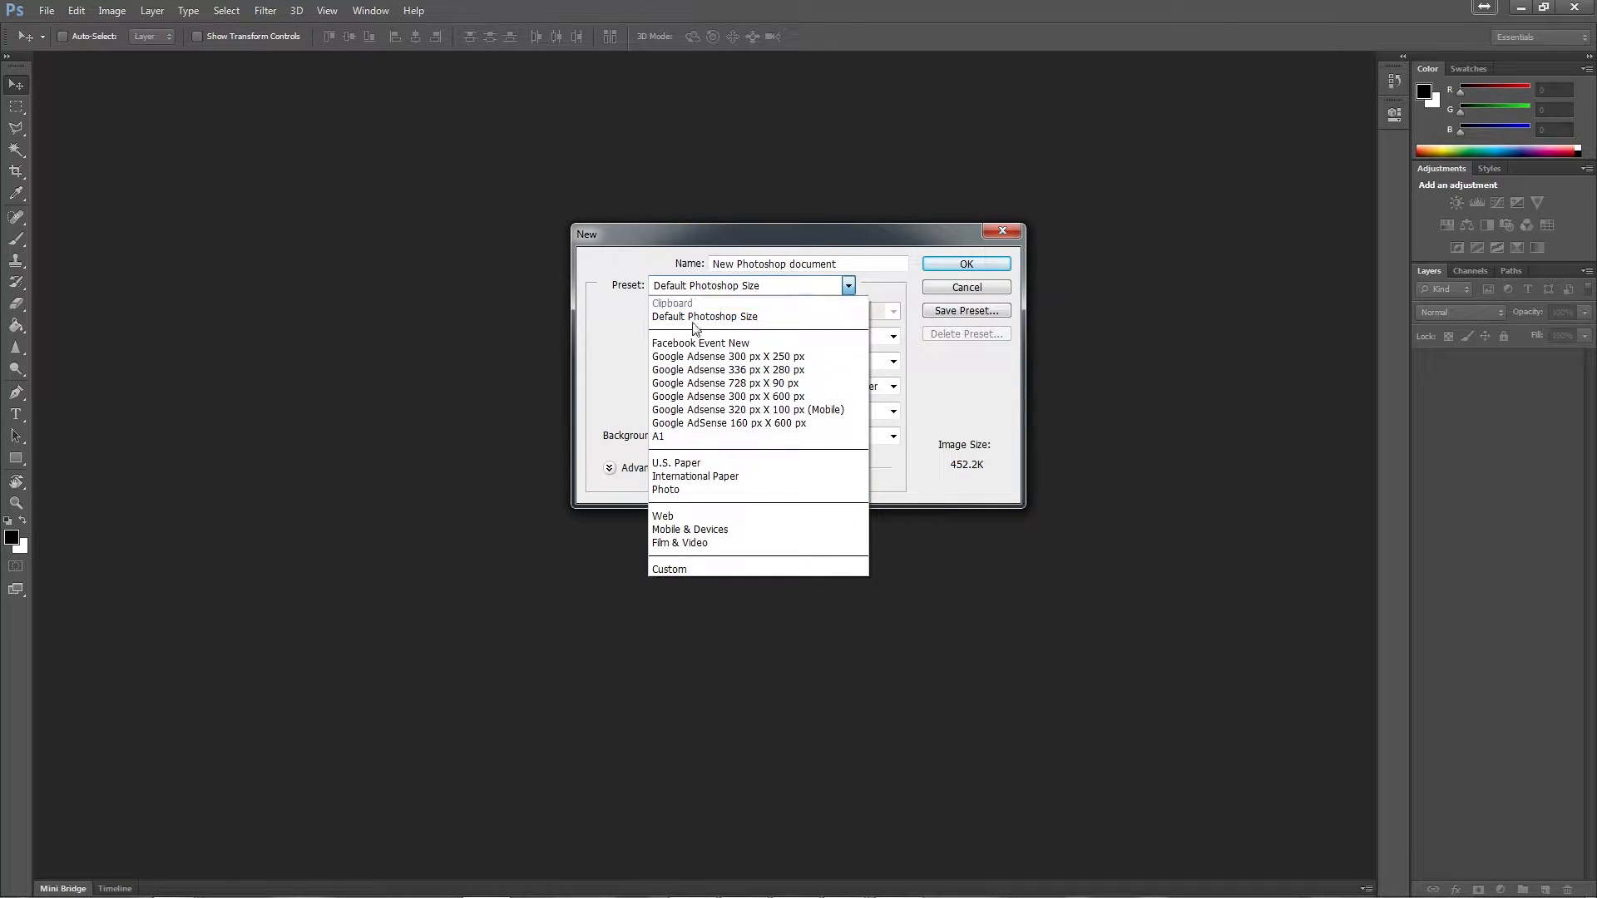
left_click(683, 476)
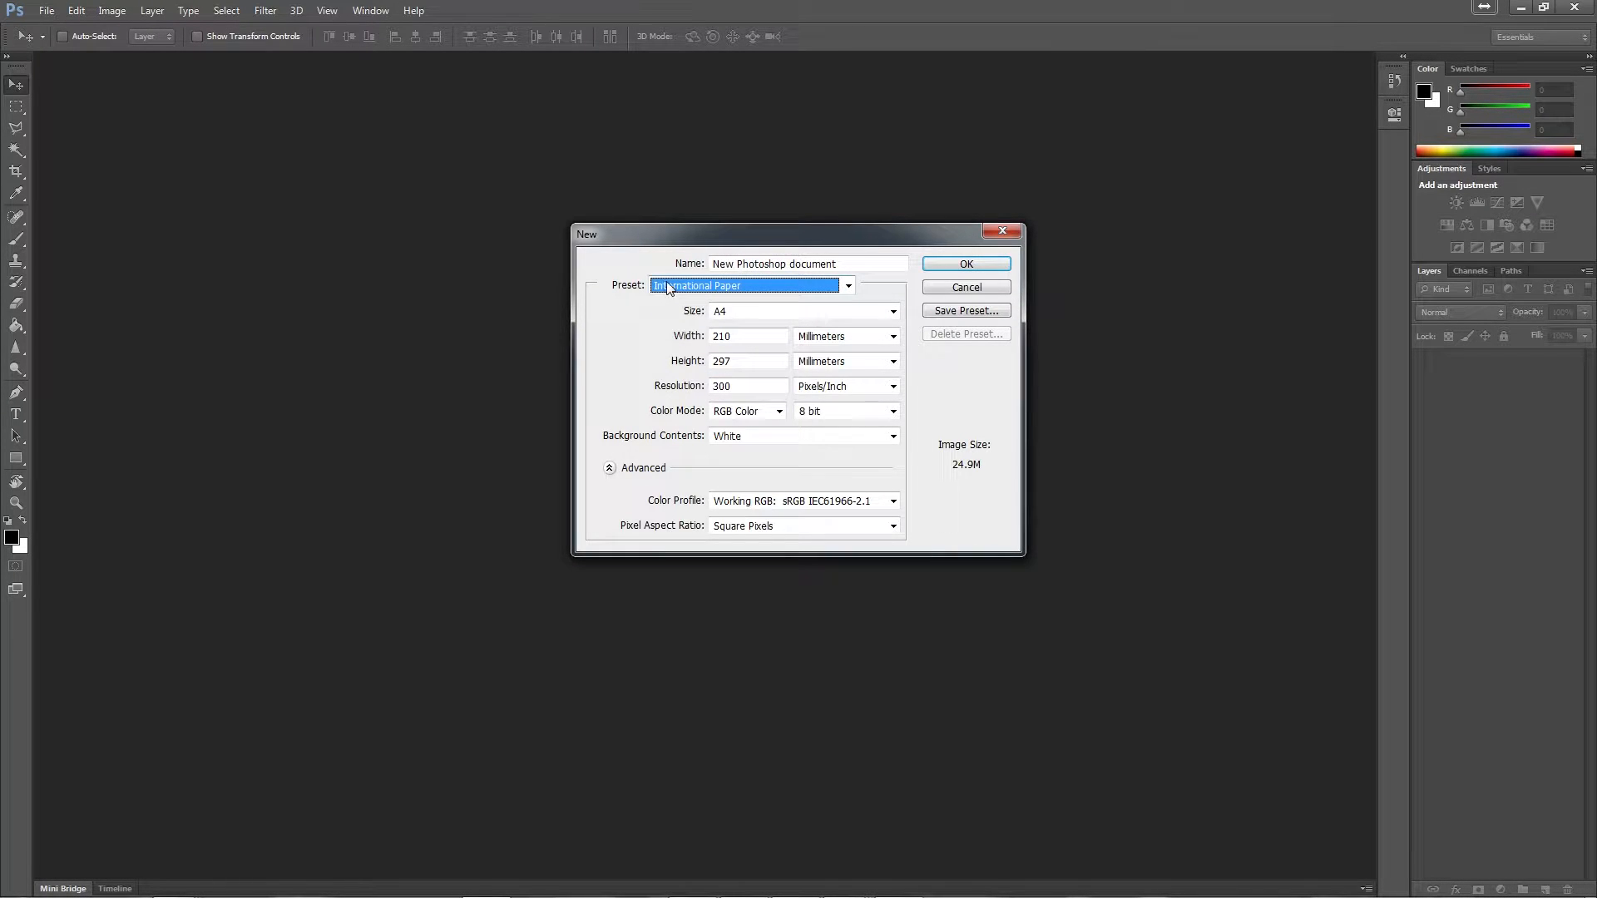
left_click(716, 290)
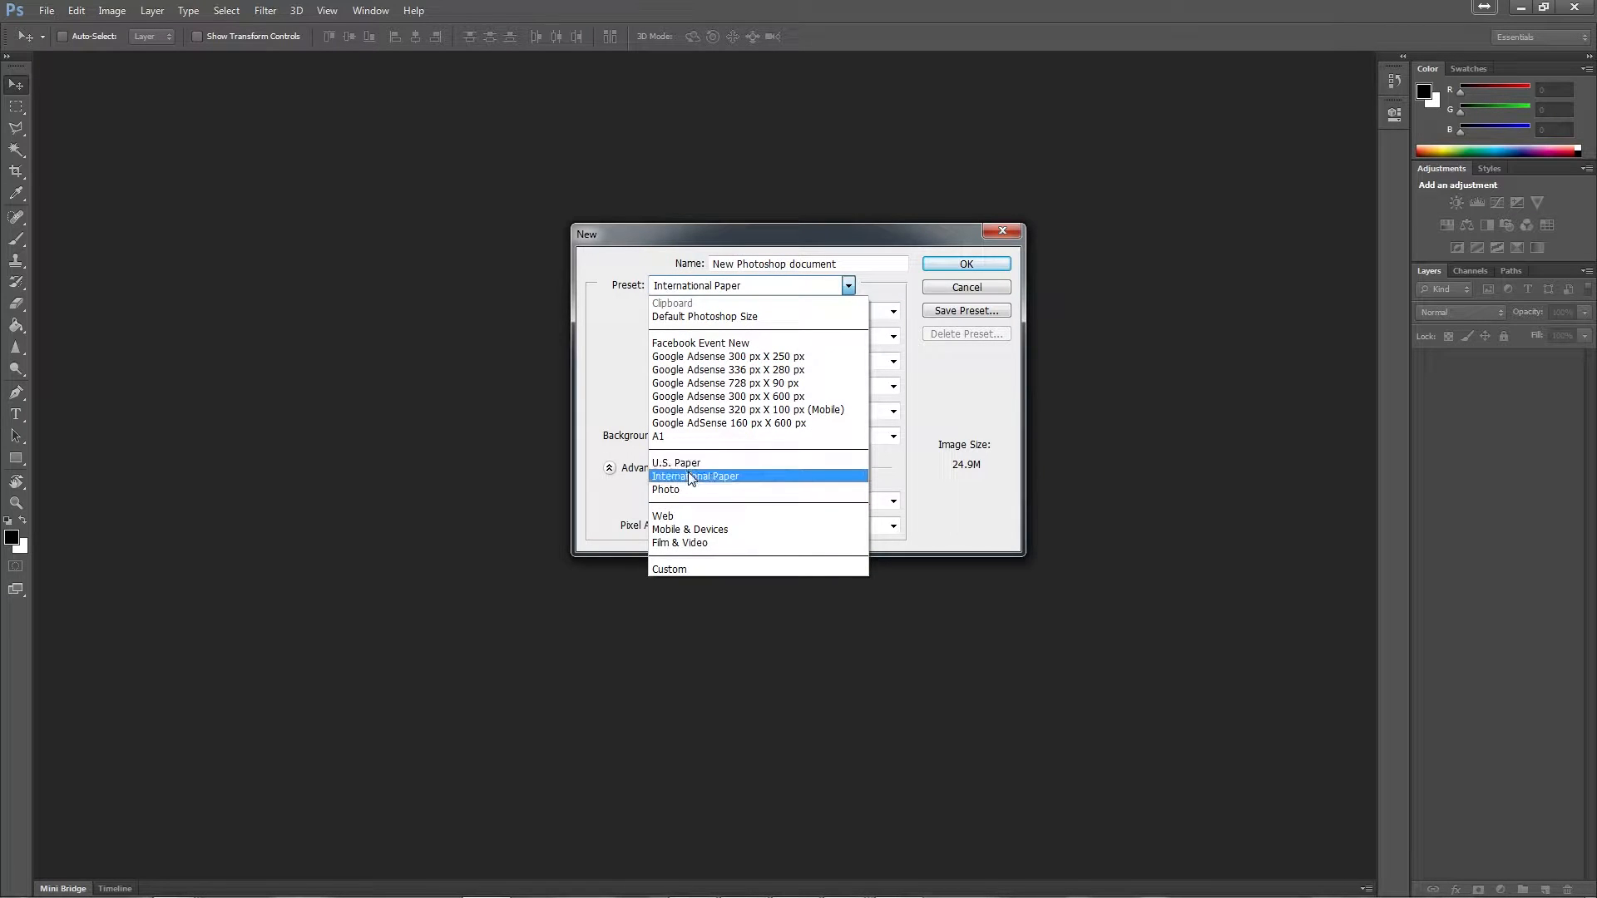
left_click(665, 516)
left_click(738, 312)
key("Down")
key("Down")
key("Down")
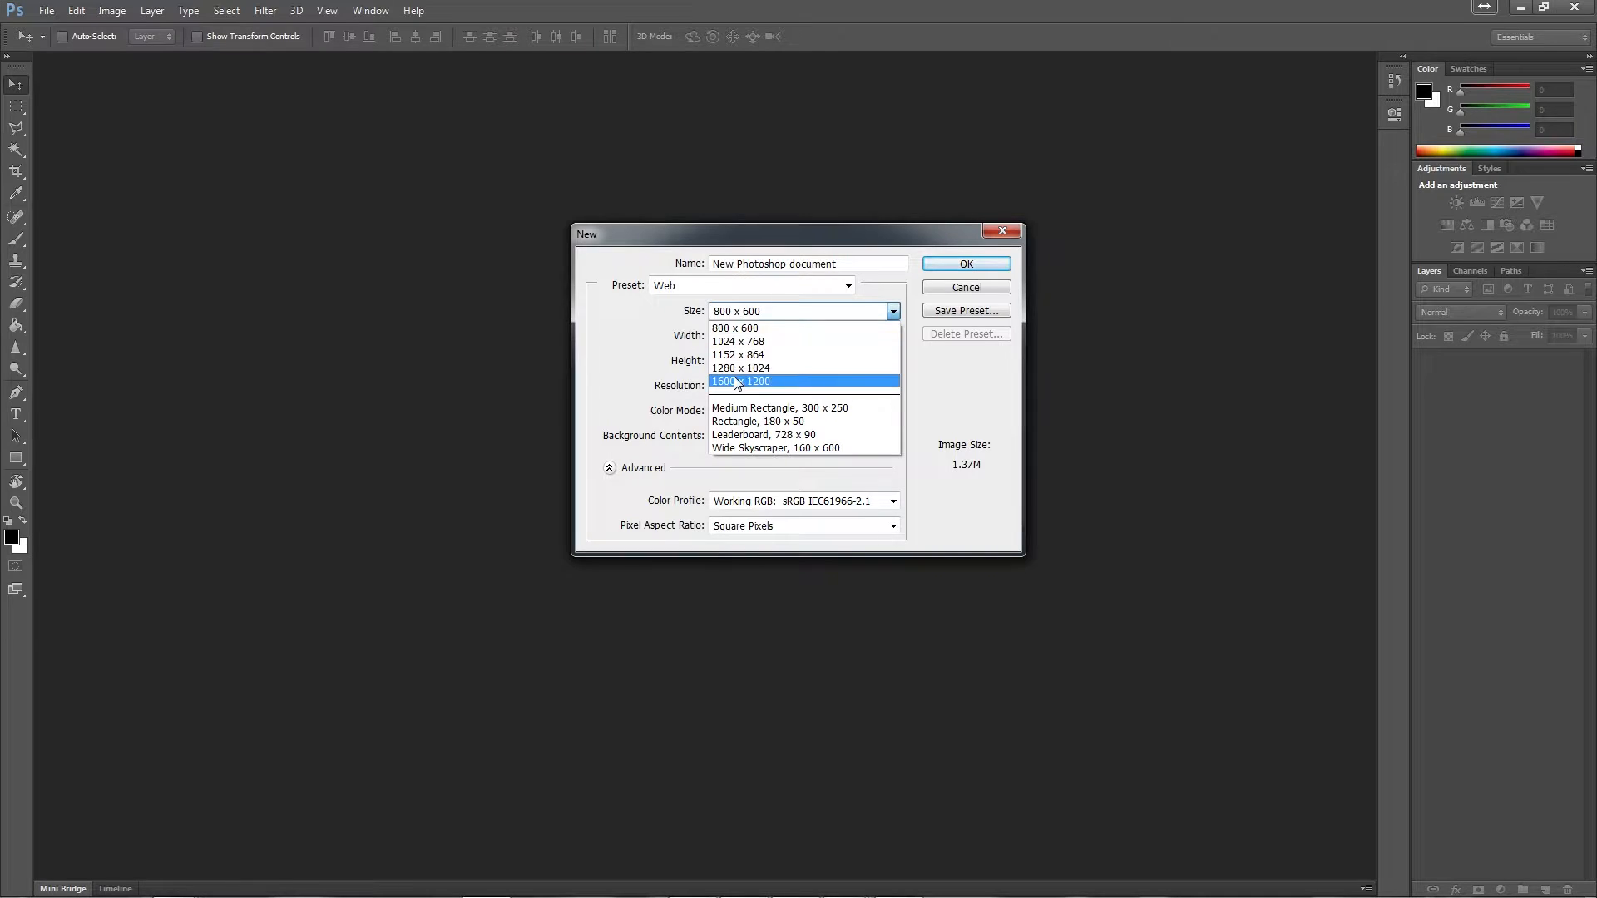
key("Return")
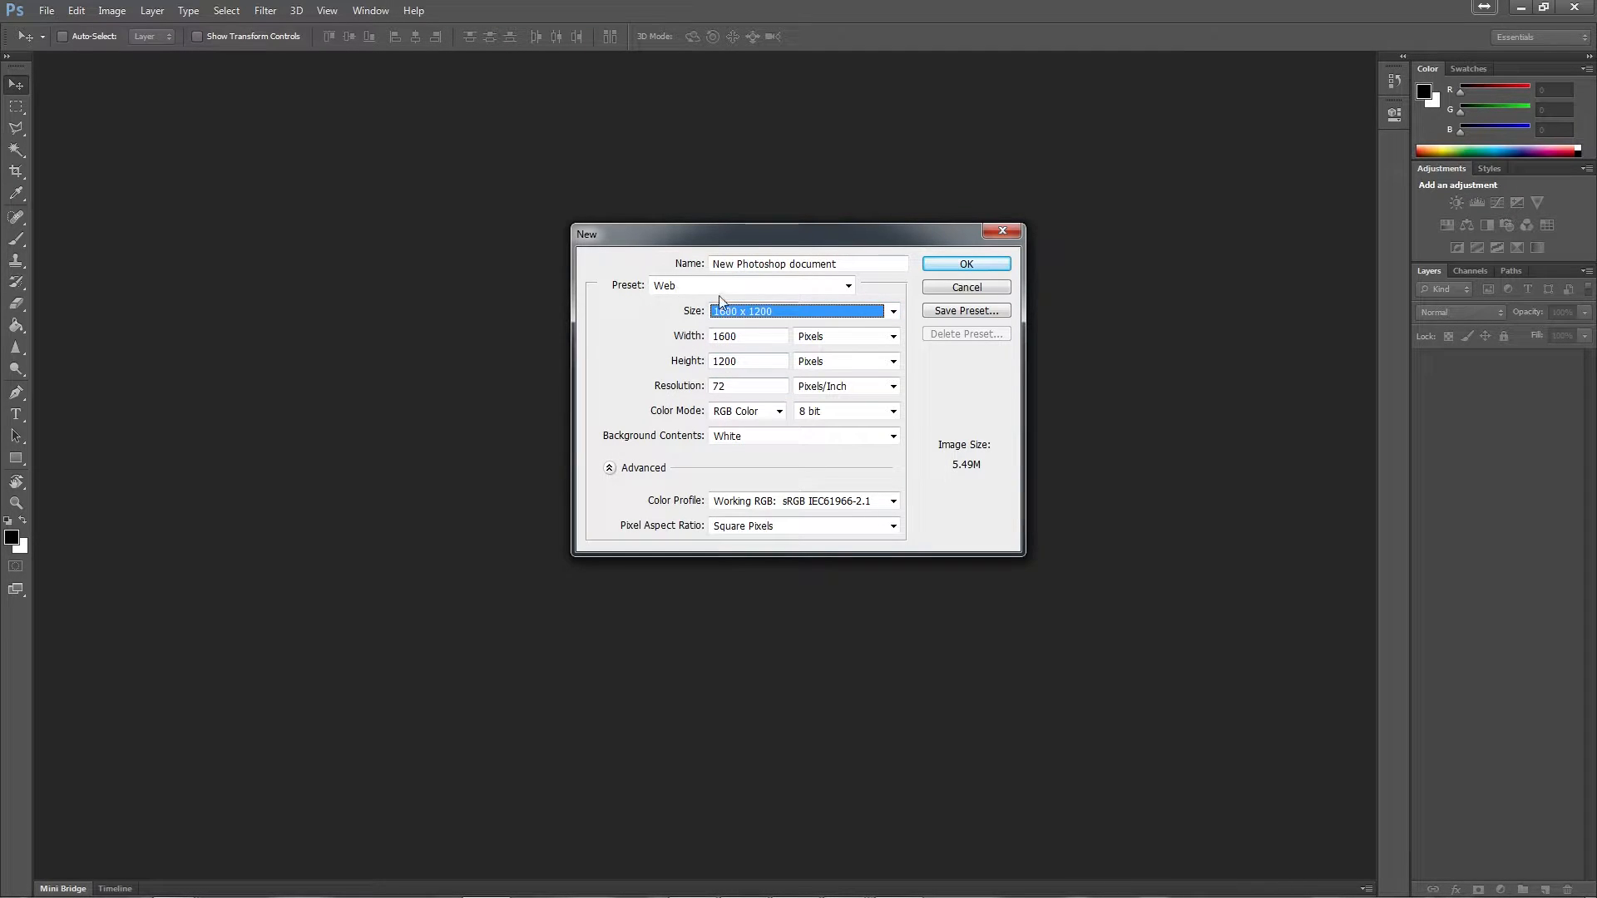
- Return the preset to Default Photoshop Size and switch the width and height units to pixels
left_click(721, 288)
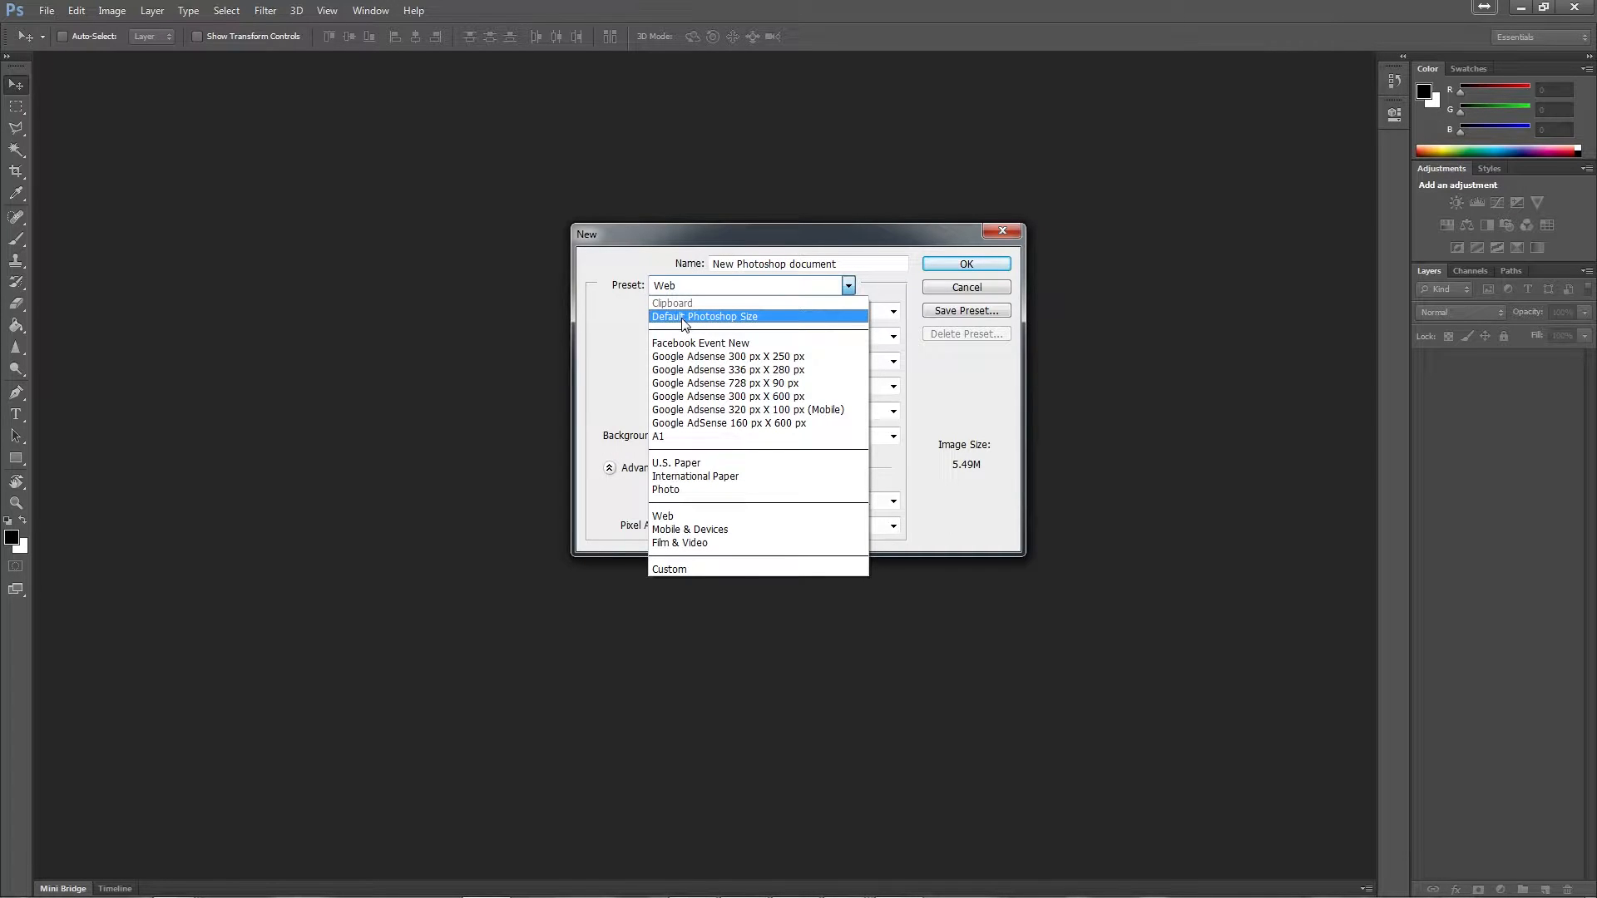
left_click(683, 318)
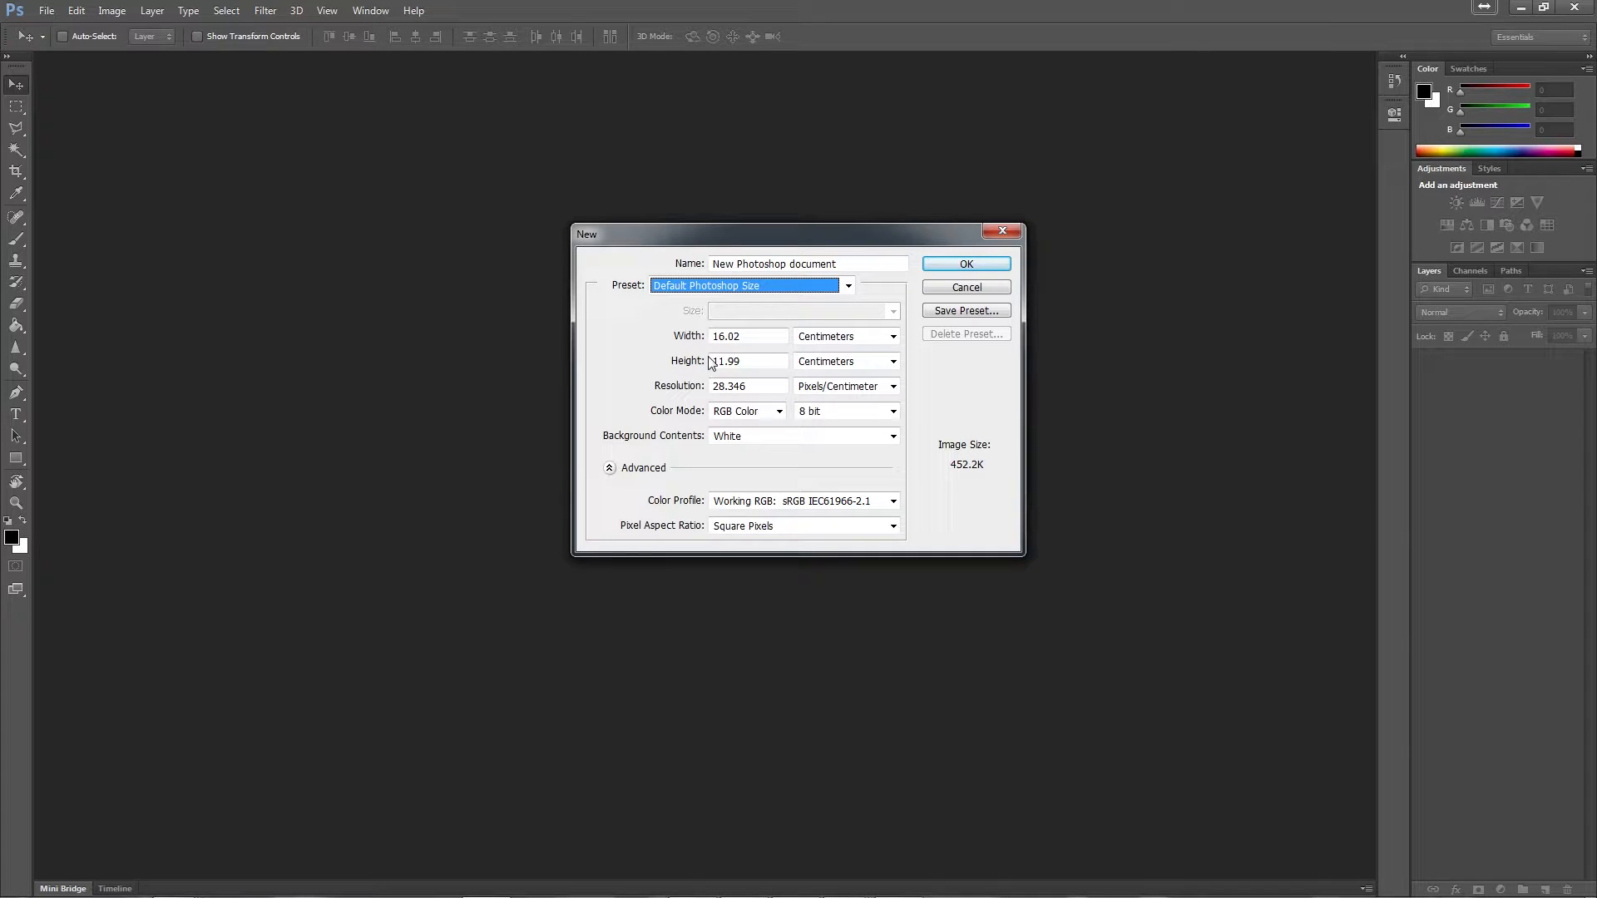
left_click(850, 341)
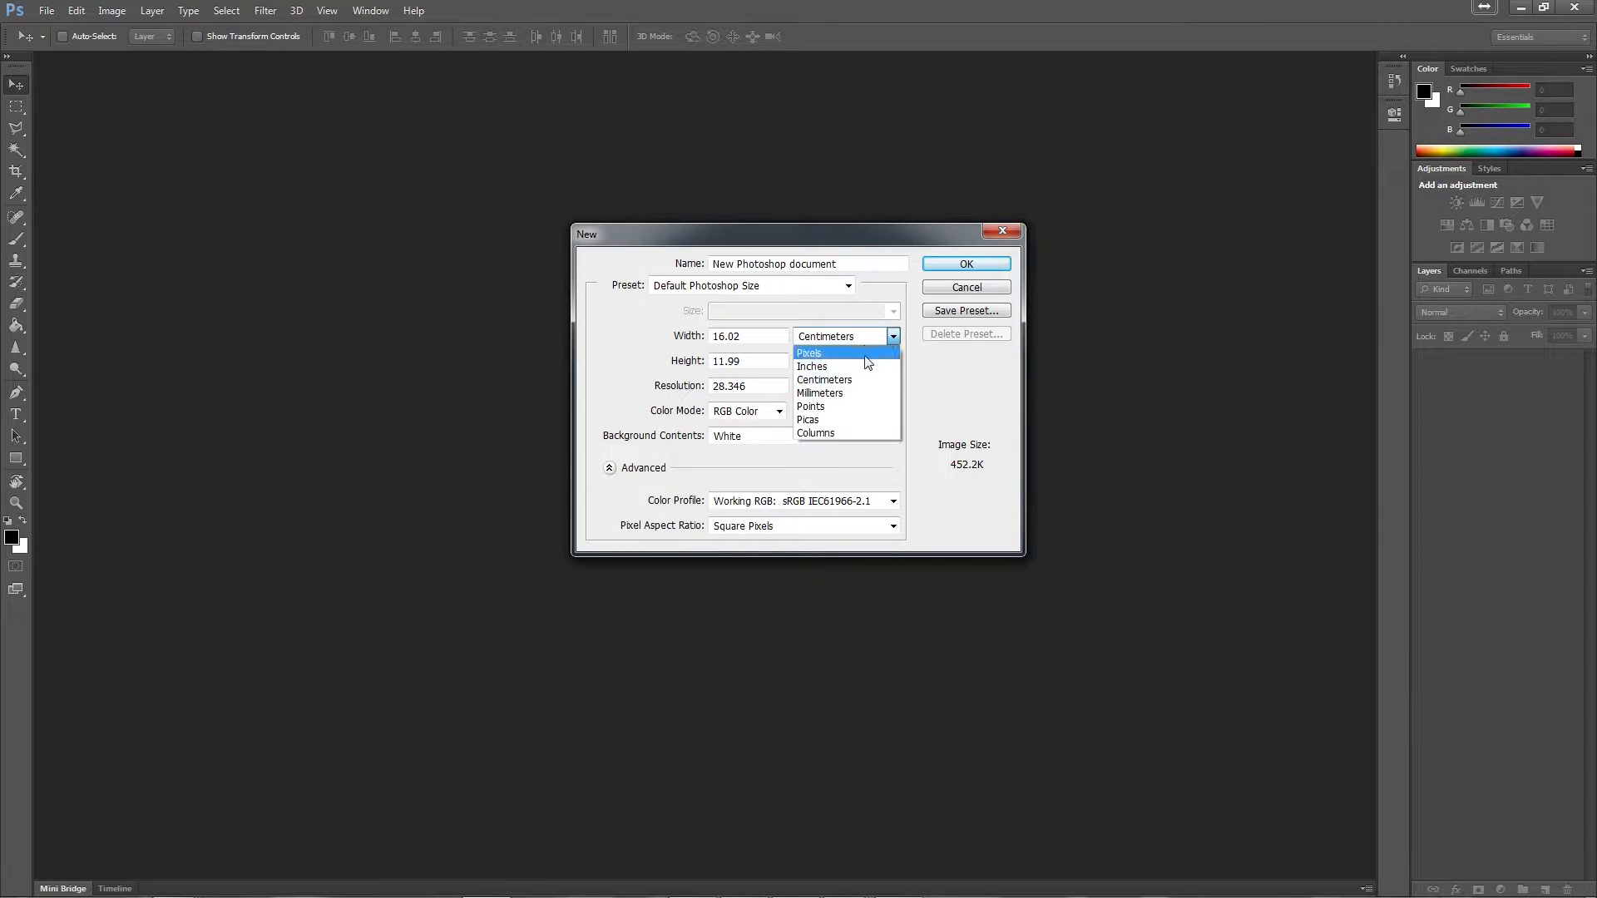
left_click(819, 356)
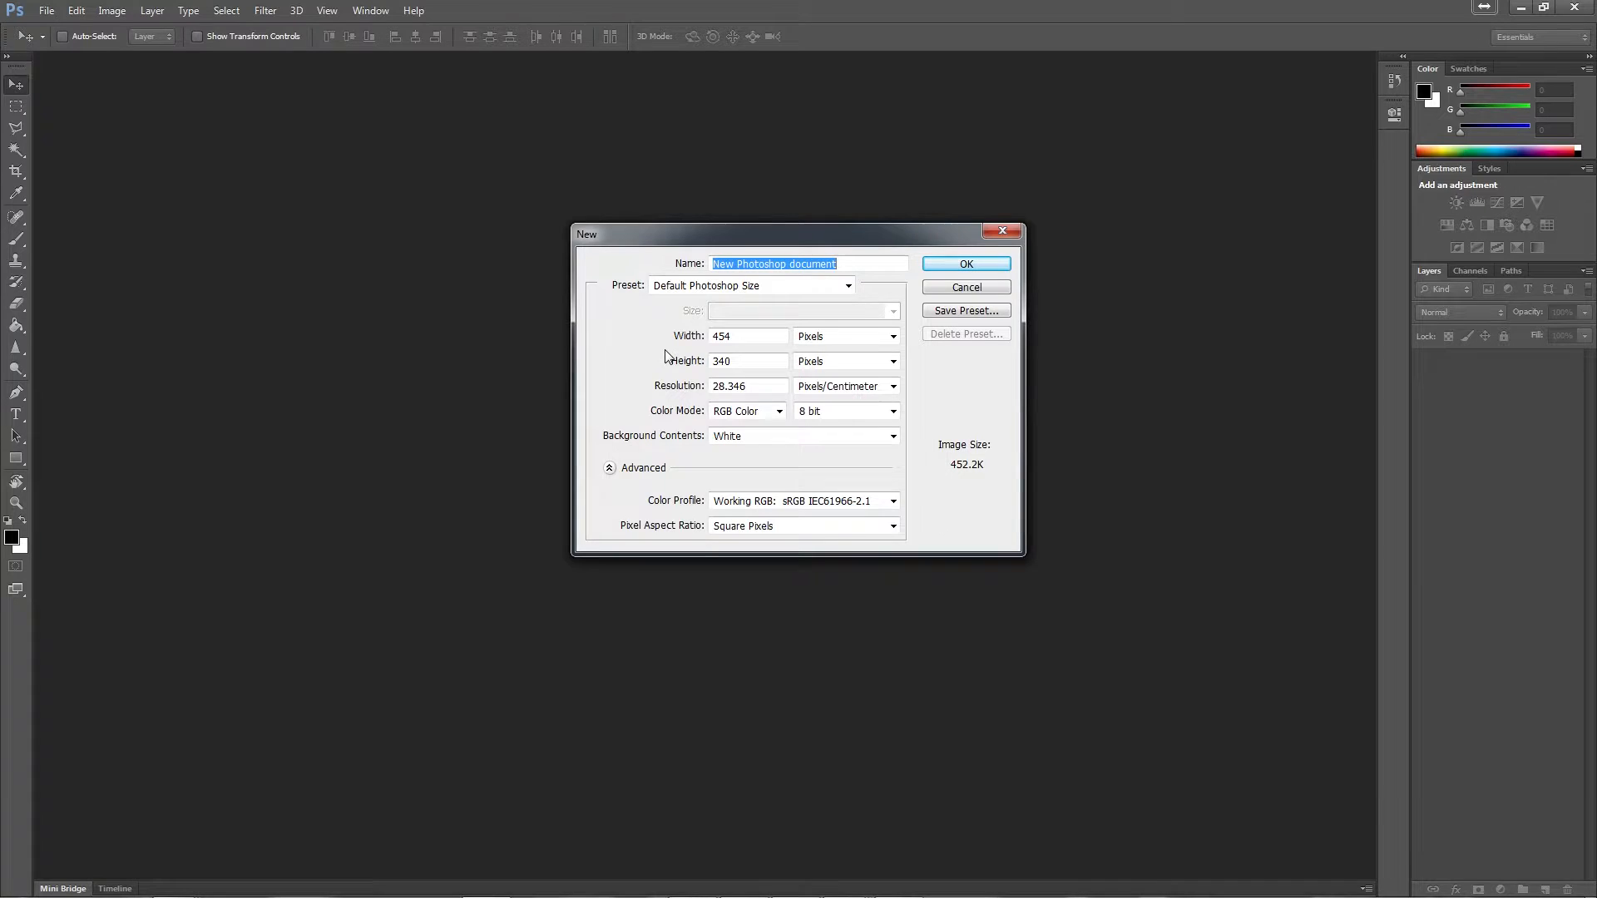
- Set the new document's width to 1920 pixels and its height to 1080 pixels
key("ctrl")
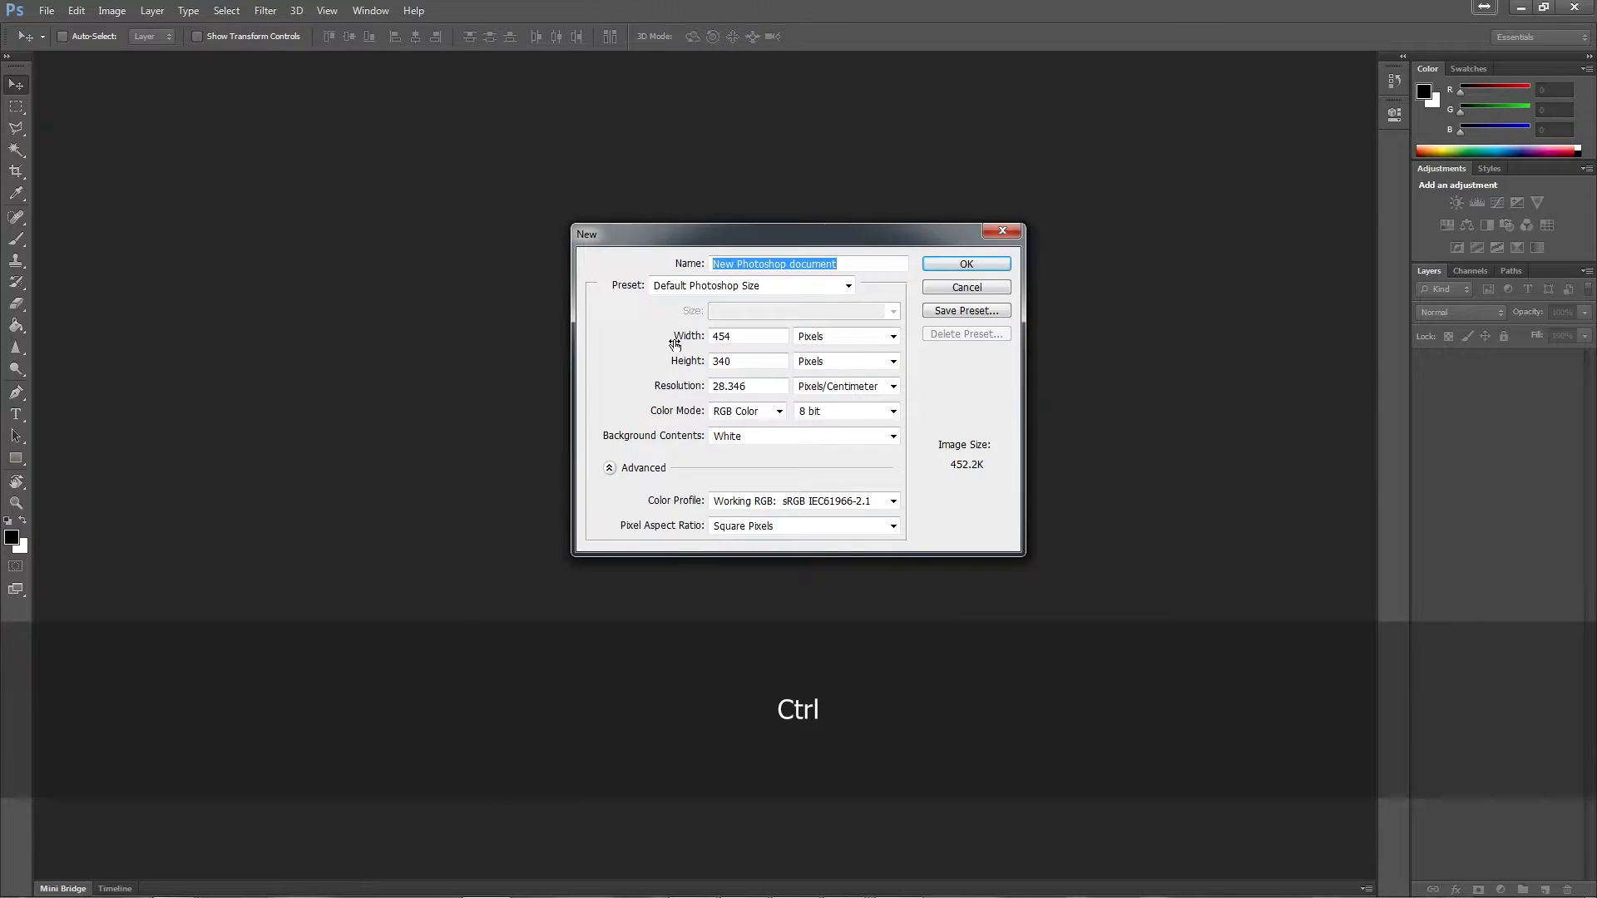
left_click(657, 358)
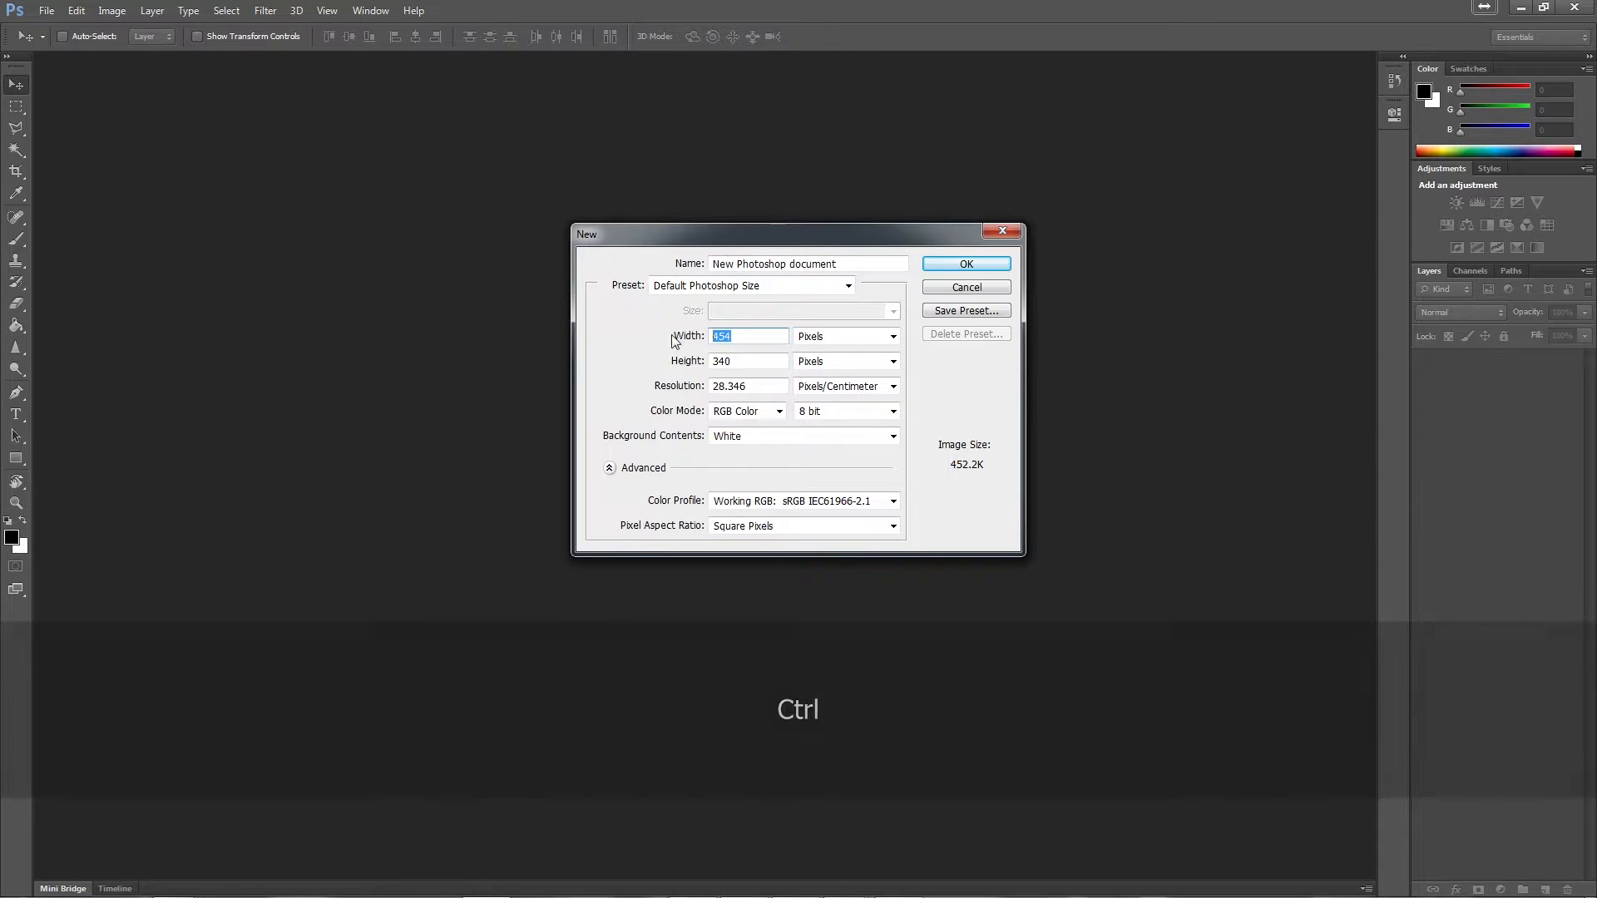
type("19")
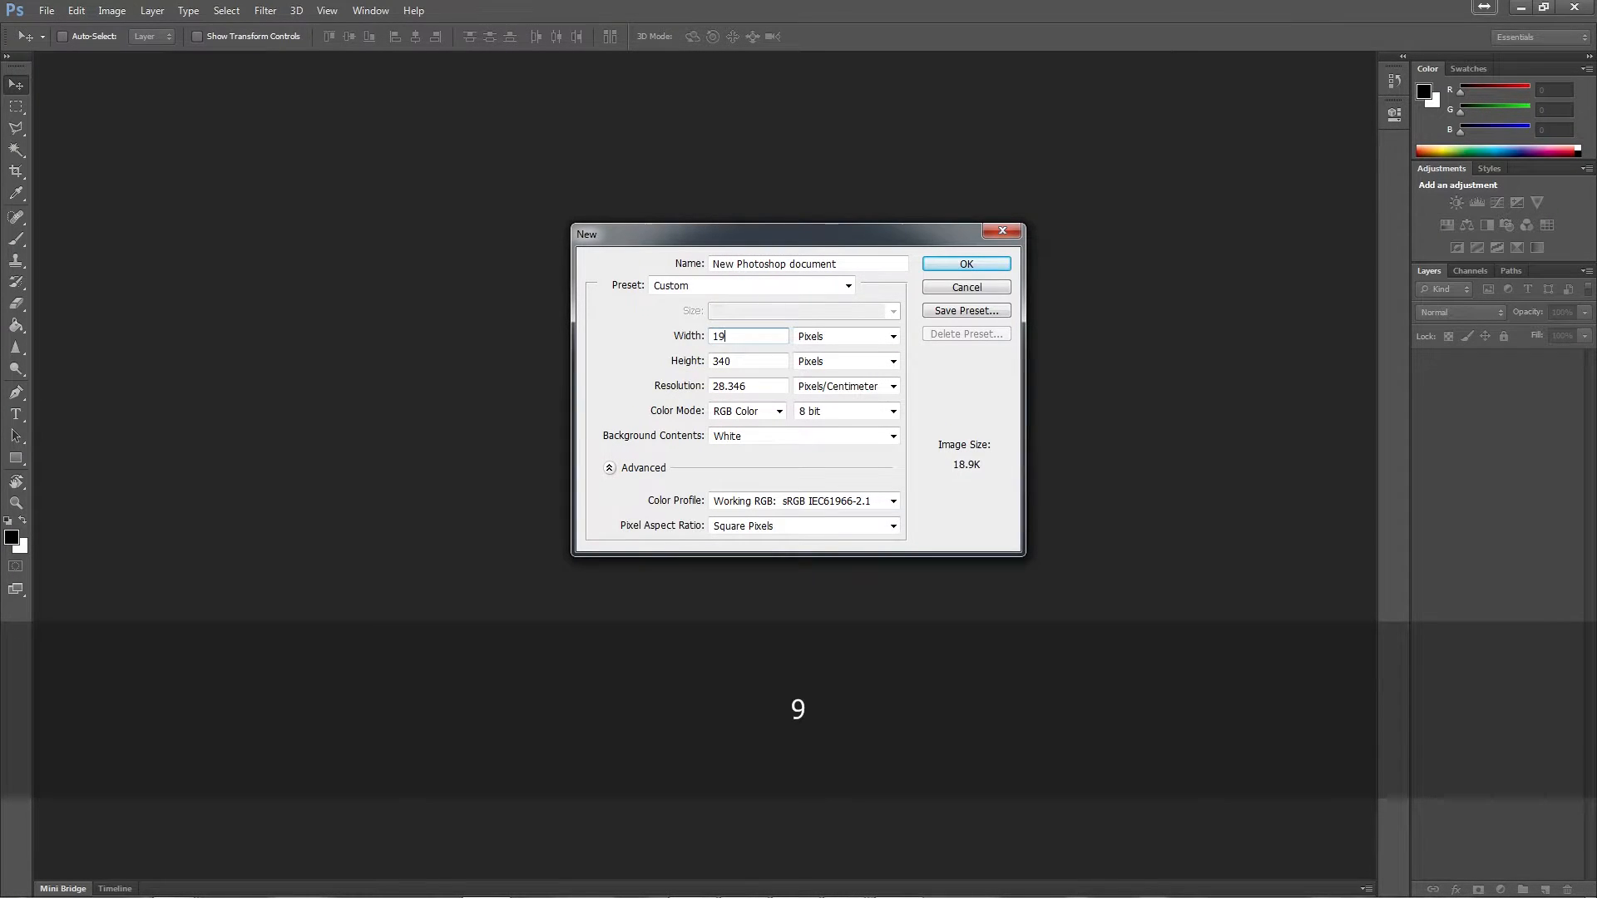
type("20")
key("Tab")
key("Tab")
type("1080")
double_click(723, 367)
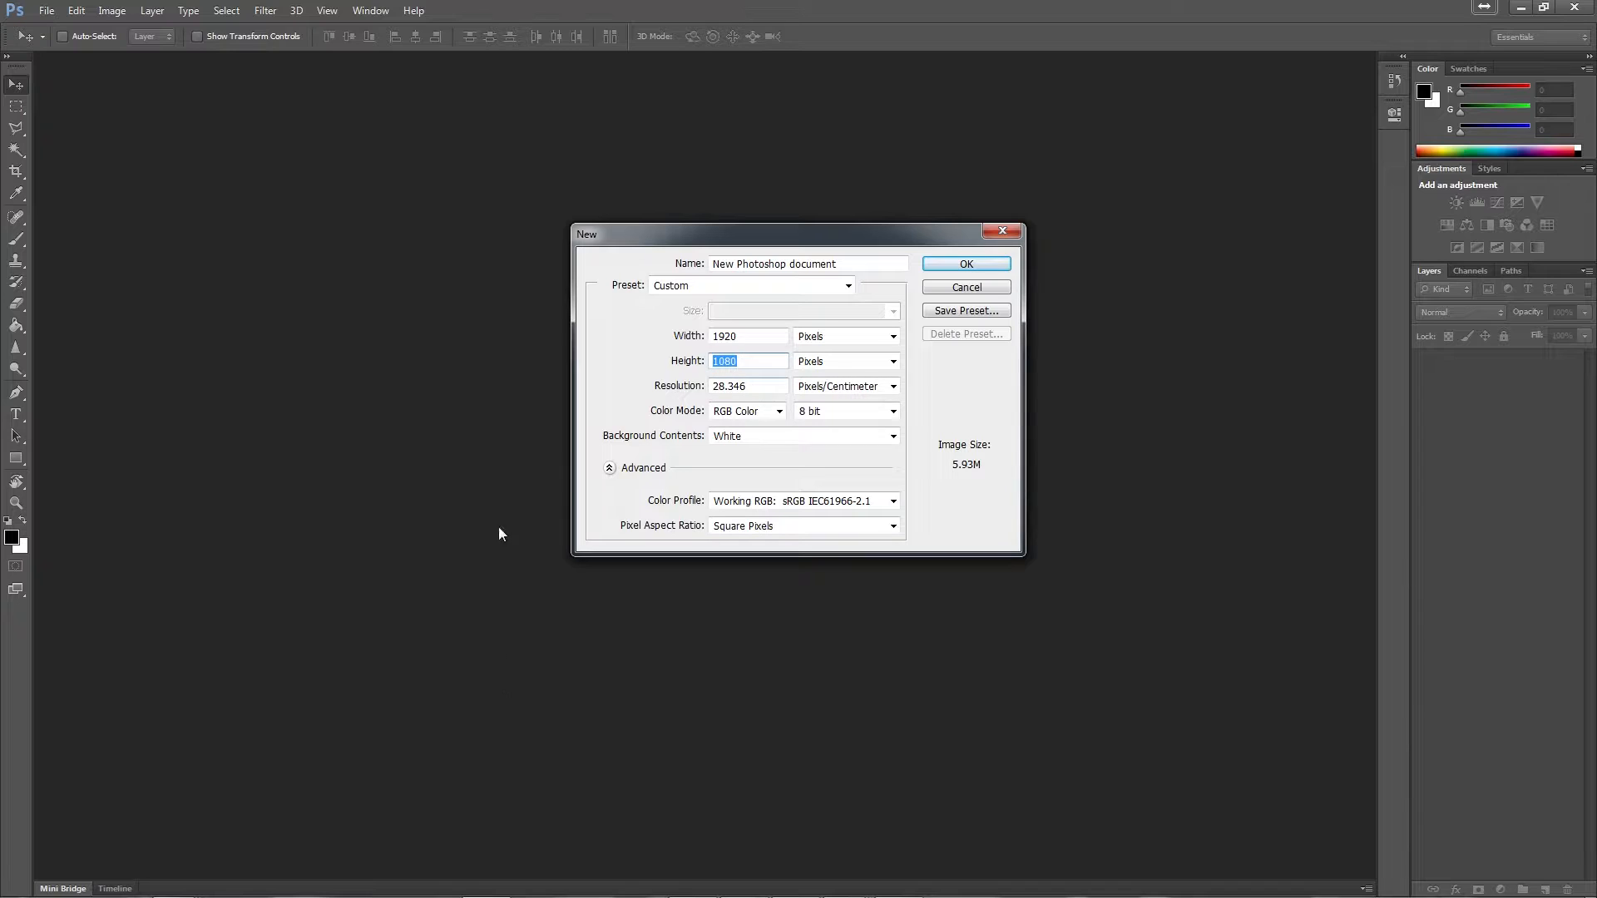
- Make the new document square by setting its width to 1080 pixels
left_click_drag(755, 361, 702, 366)
left_click(748, 335)
left_click_drag(759, 330, 709, 338)
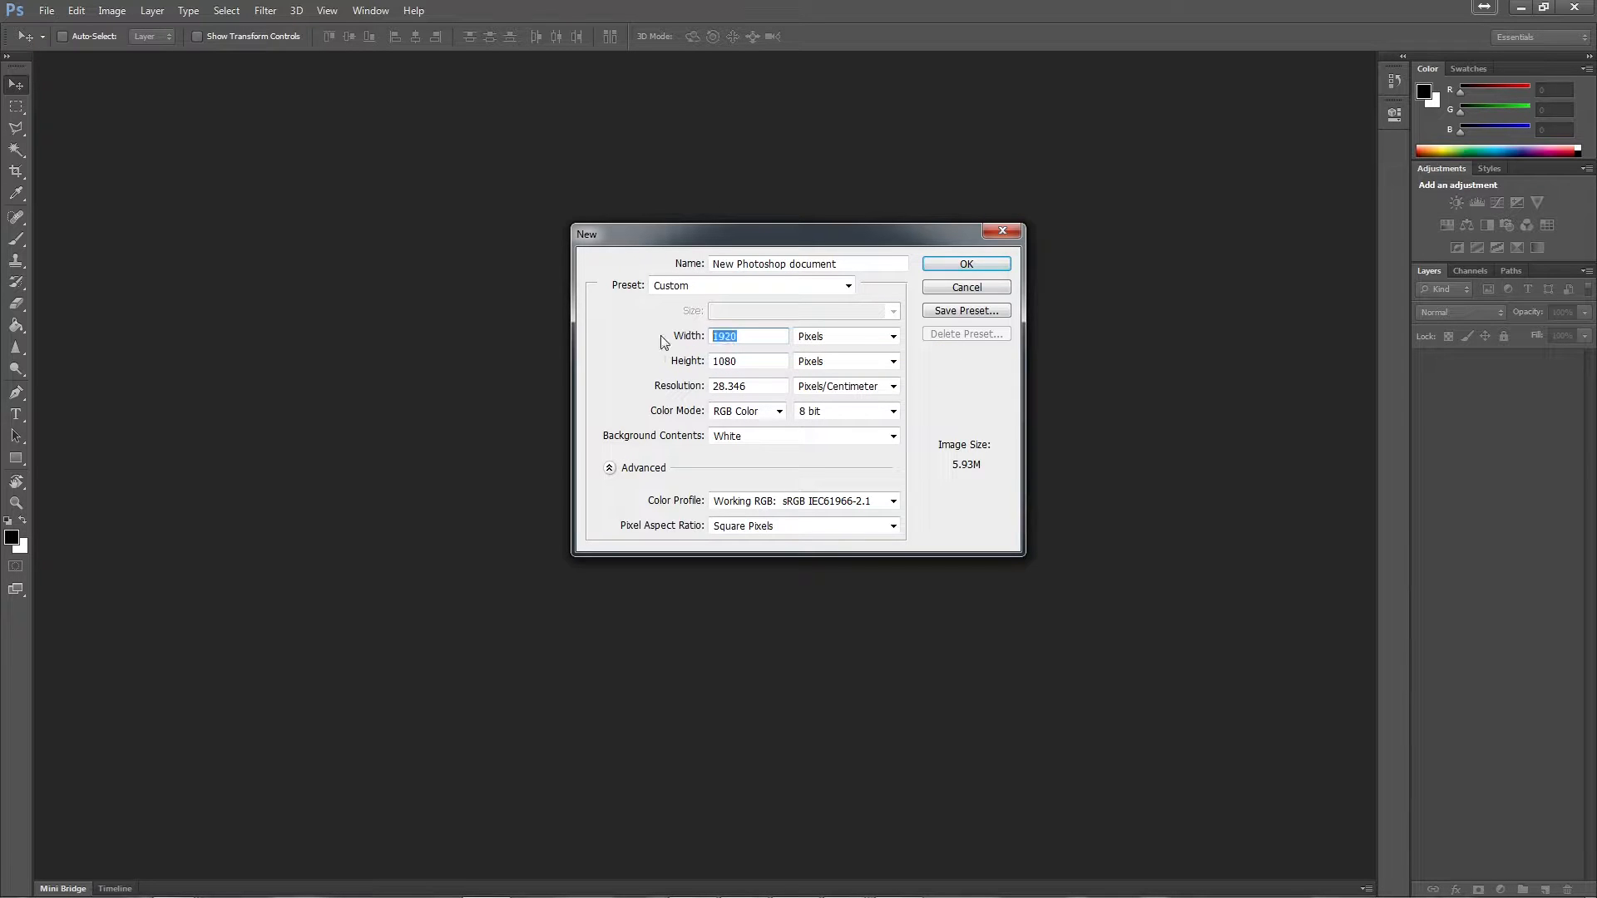
type("1080")
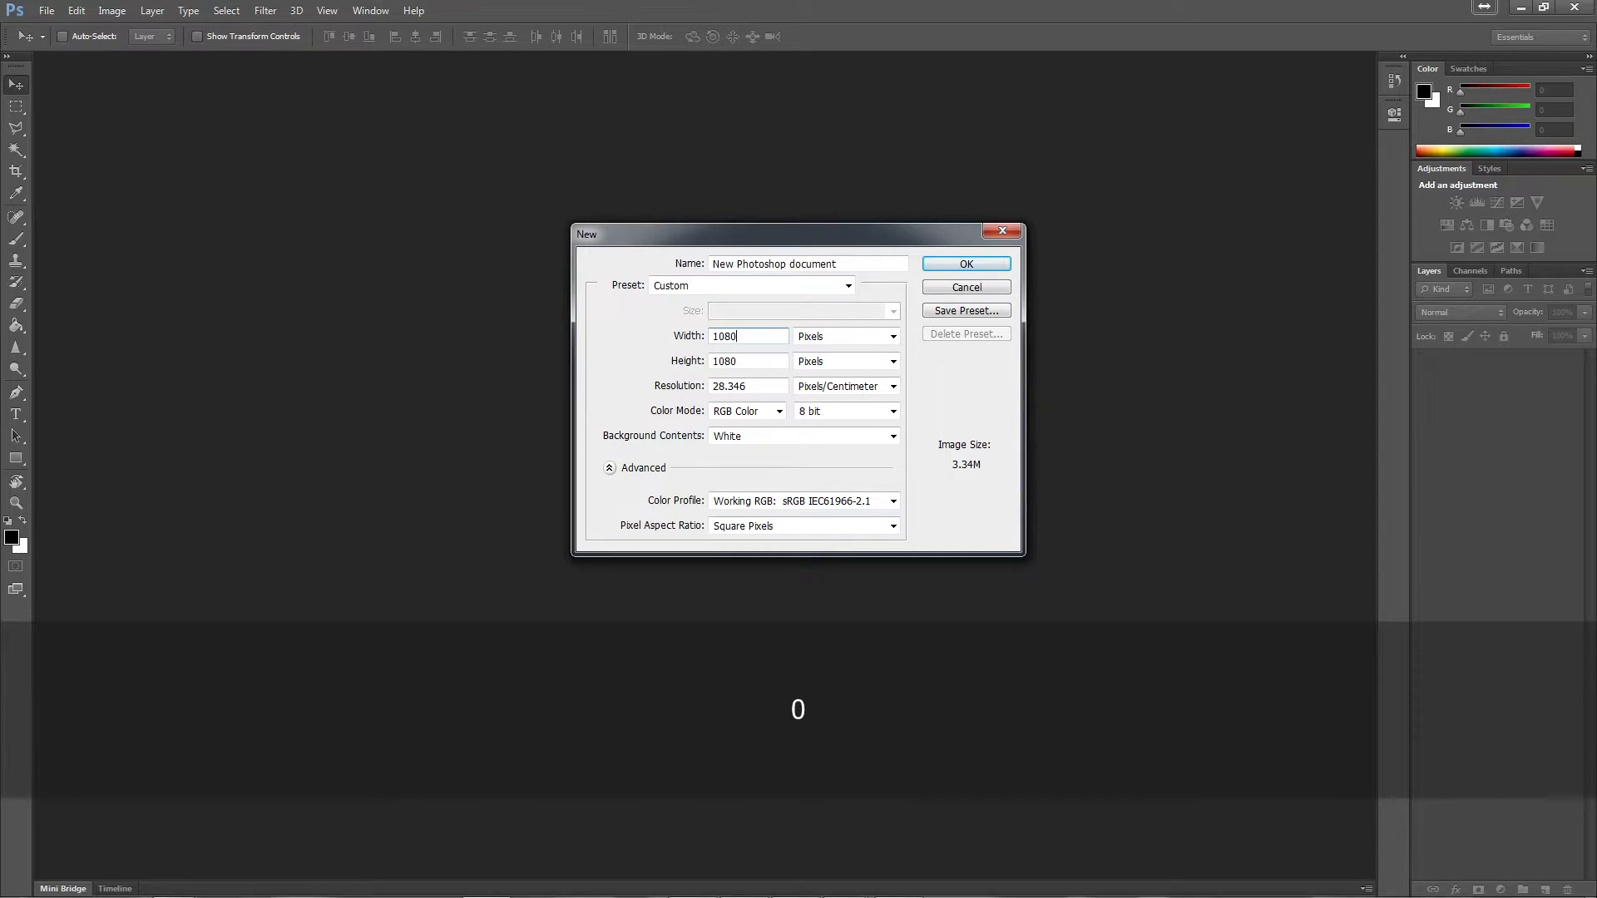
left_click(754, 372)
left_click(767, 359)
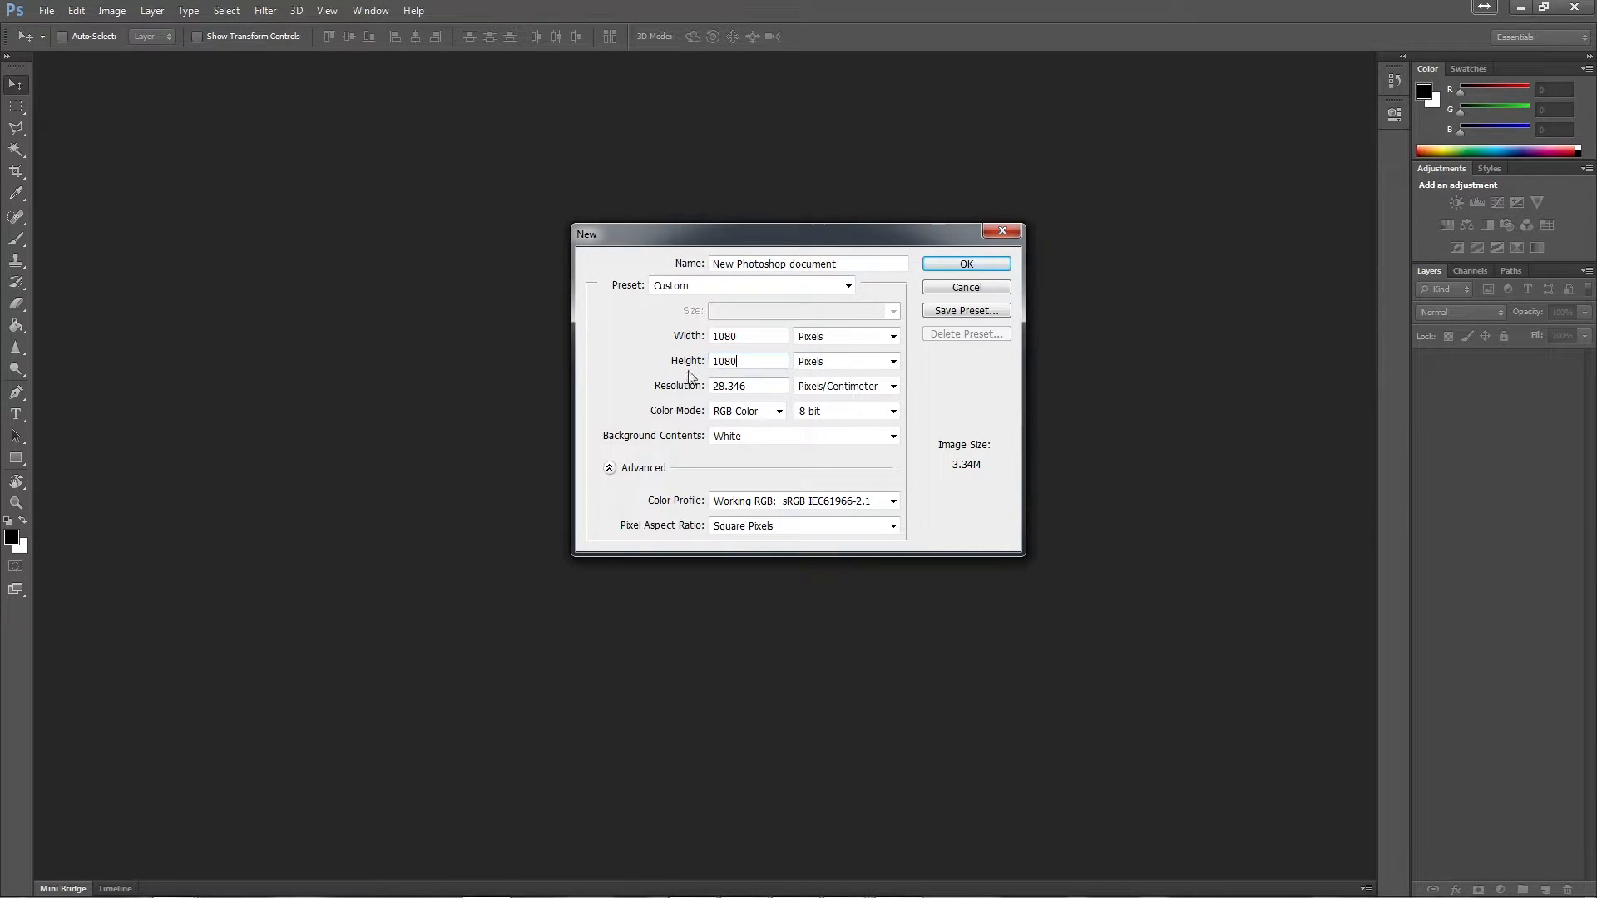
- Switch the new document's resolution unit to Pixels/Inch
left_click(738, 386)
double_click(752, 386)
left_click(753, 386)
left_click(818, 392)
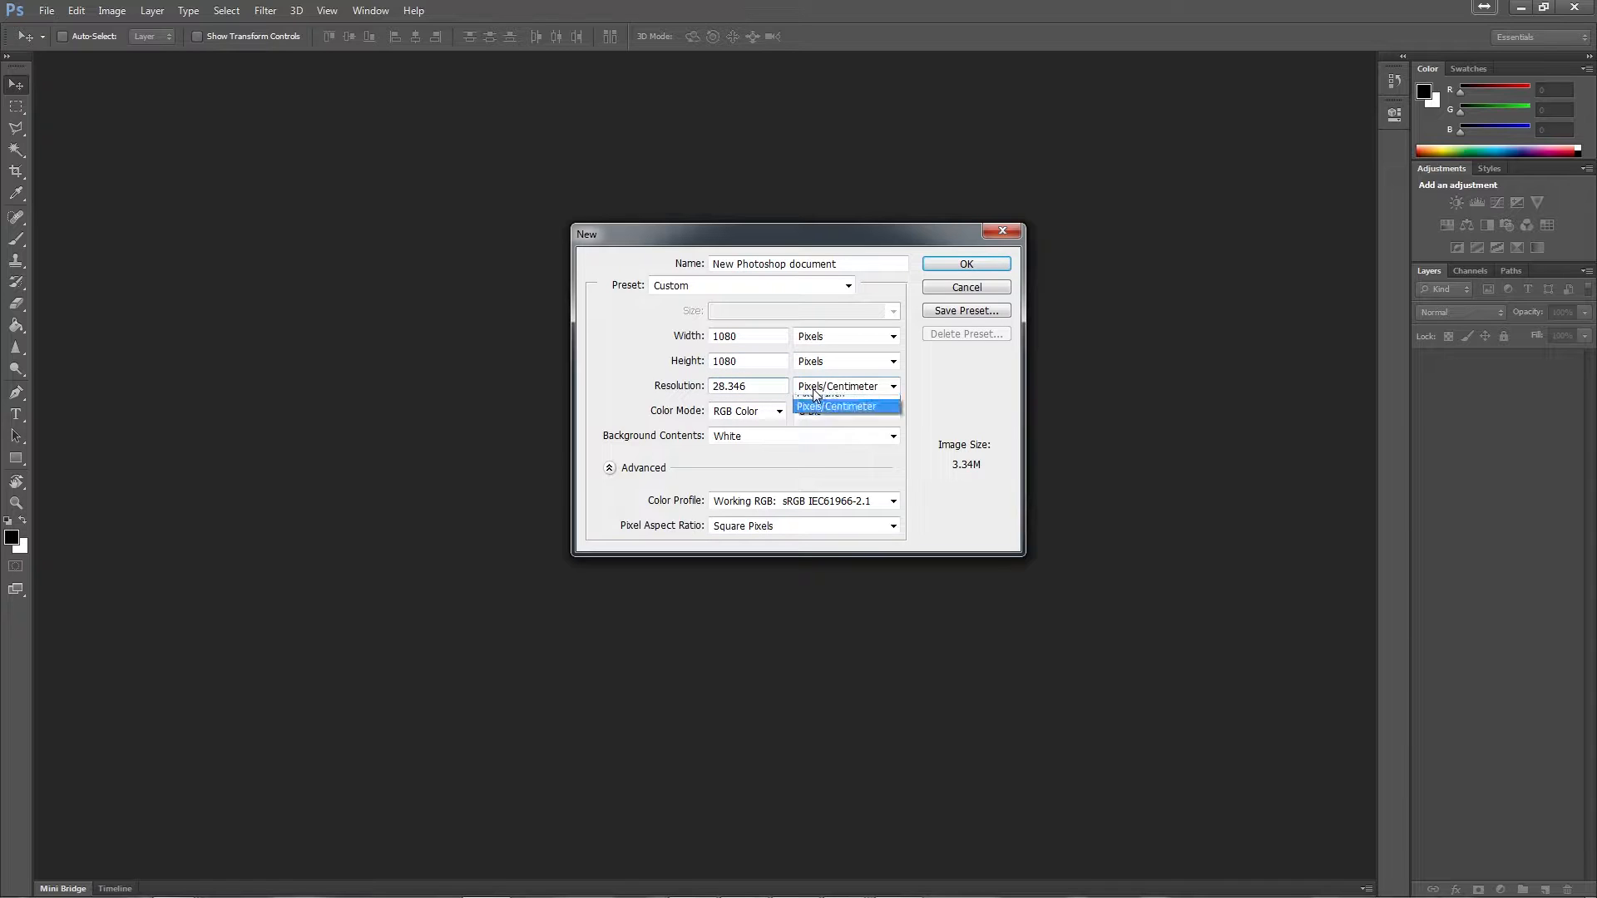
left_click(824, 400)
left_click(760, 391)
left_click_drag(761, 390, 713, 391)
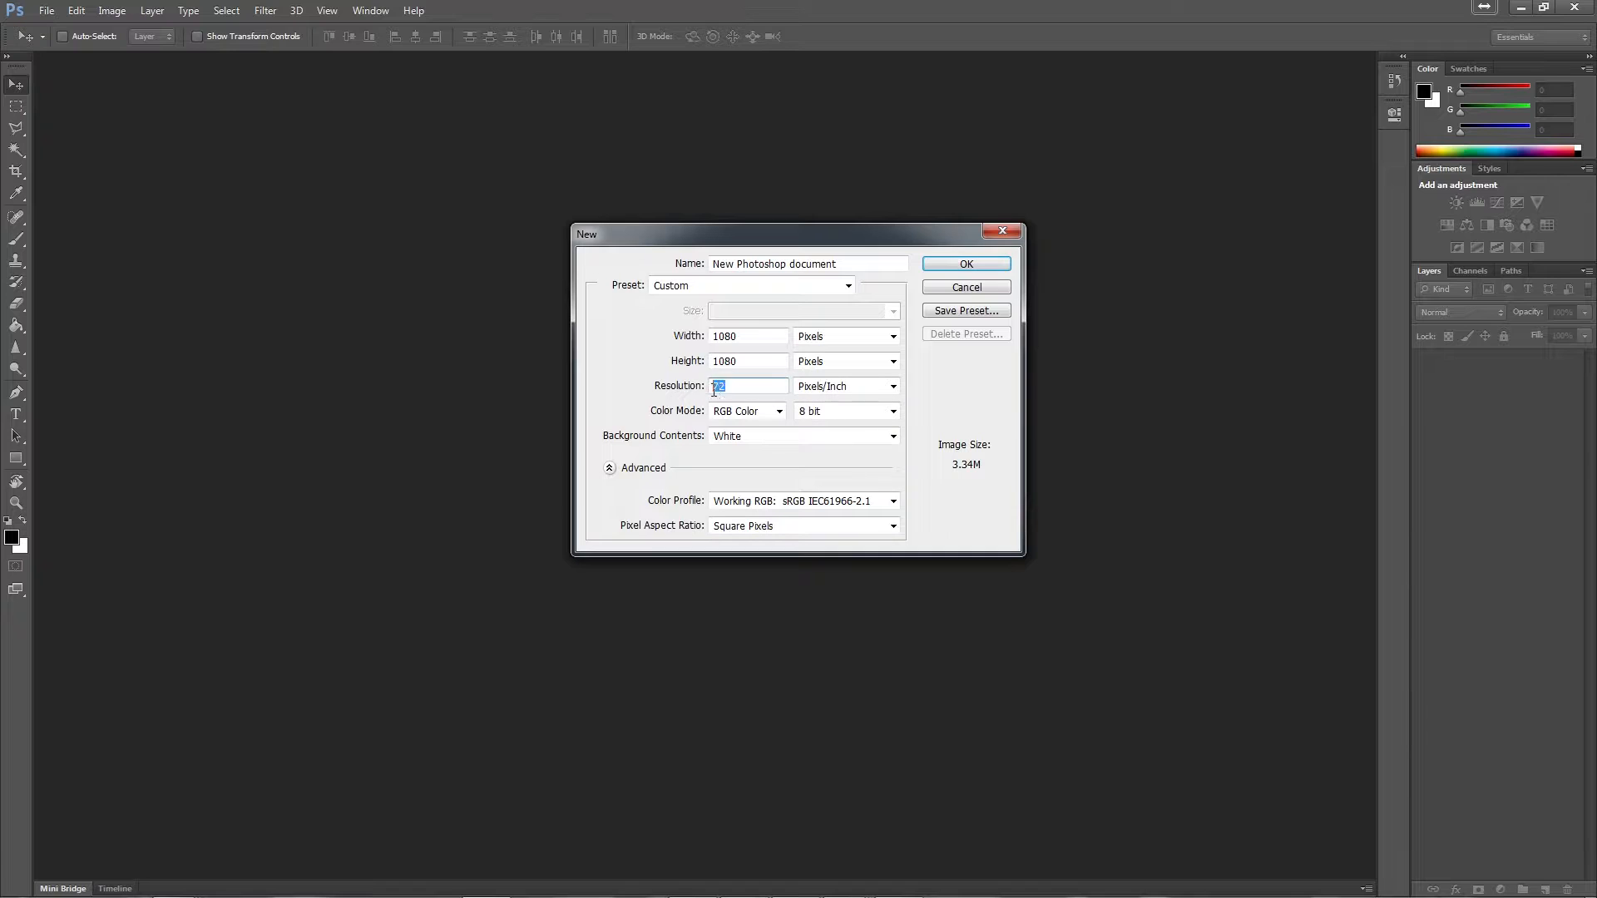
left_click(743, 386)
- Choose RGB Color as the color mode and White as the background contents for the new document
left_click(748, 414)
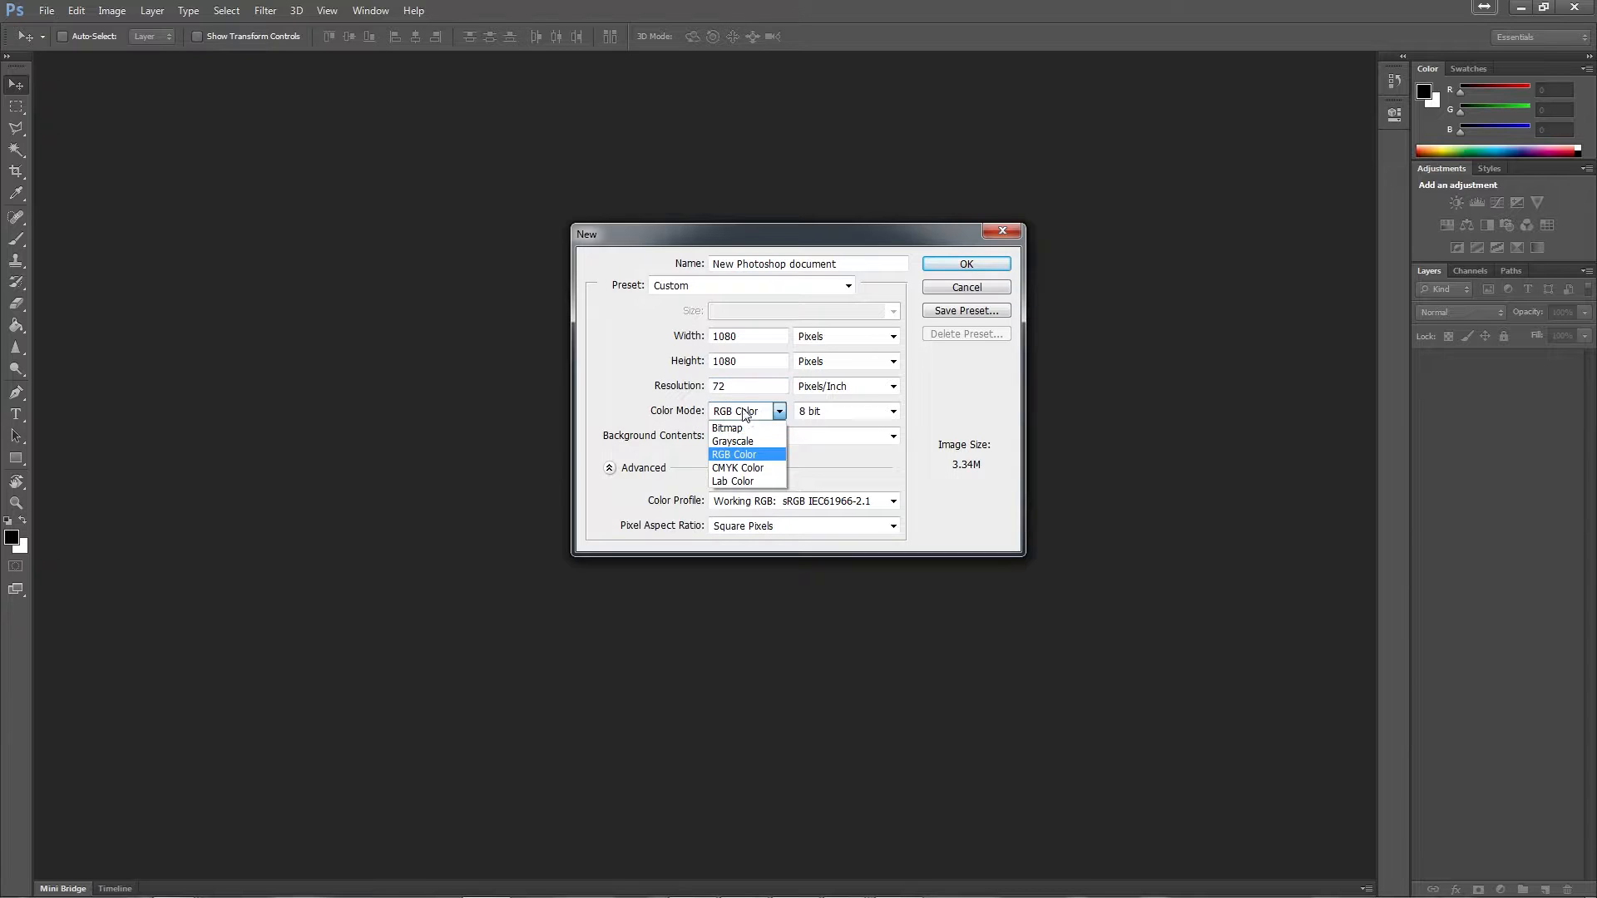
left_click(730, 456)
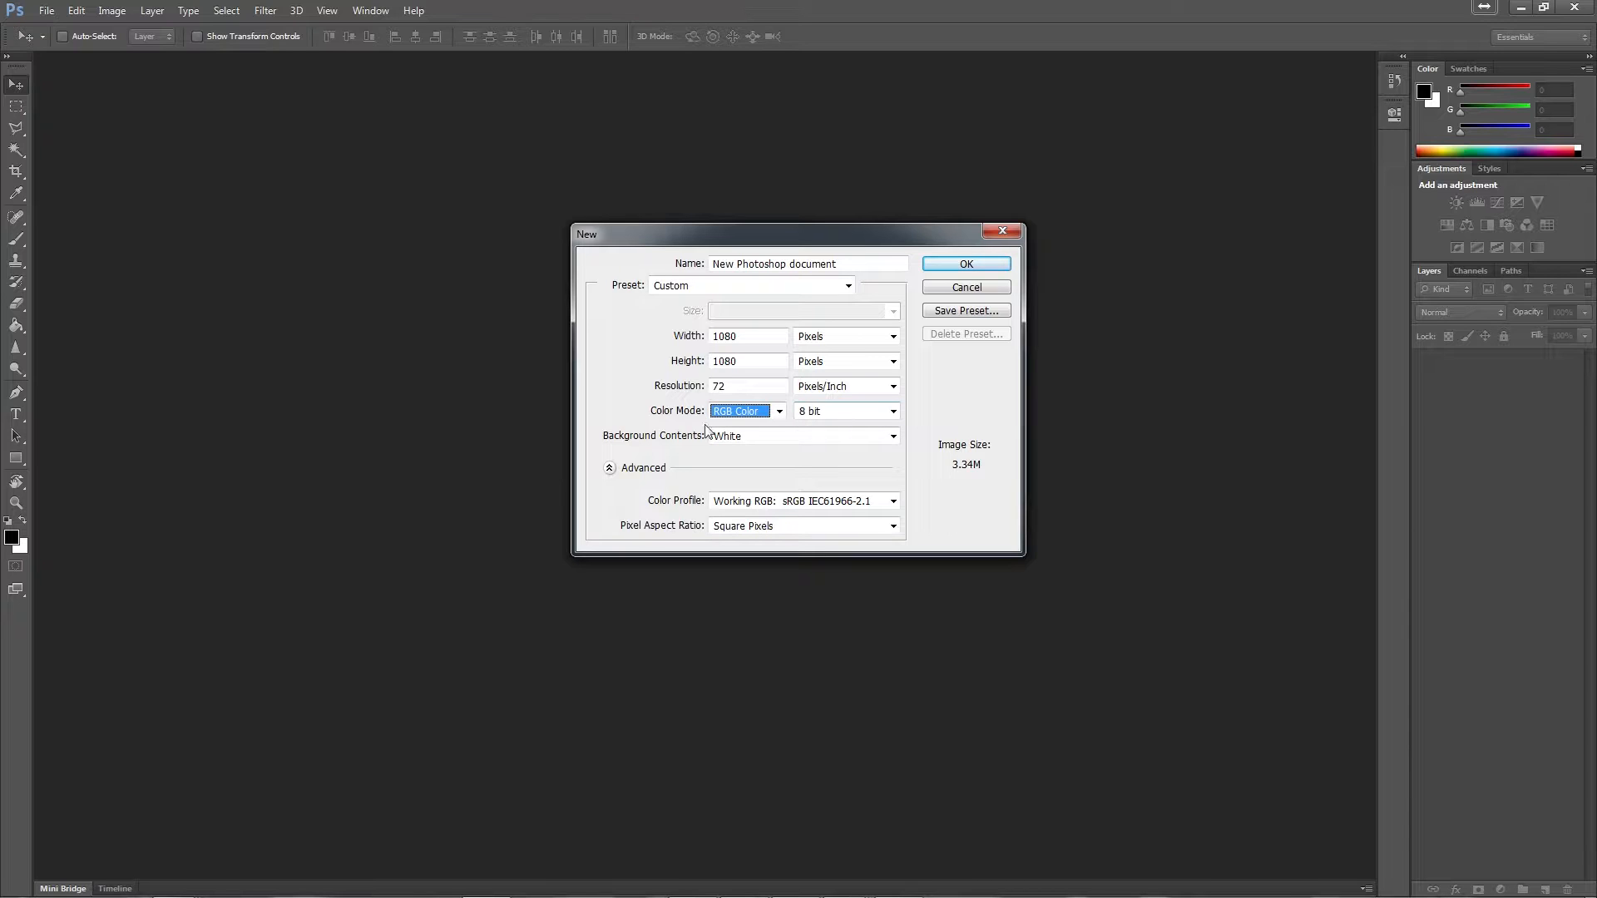
left_click(722, 444)
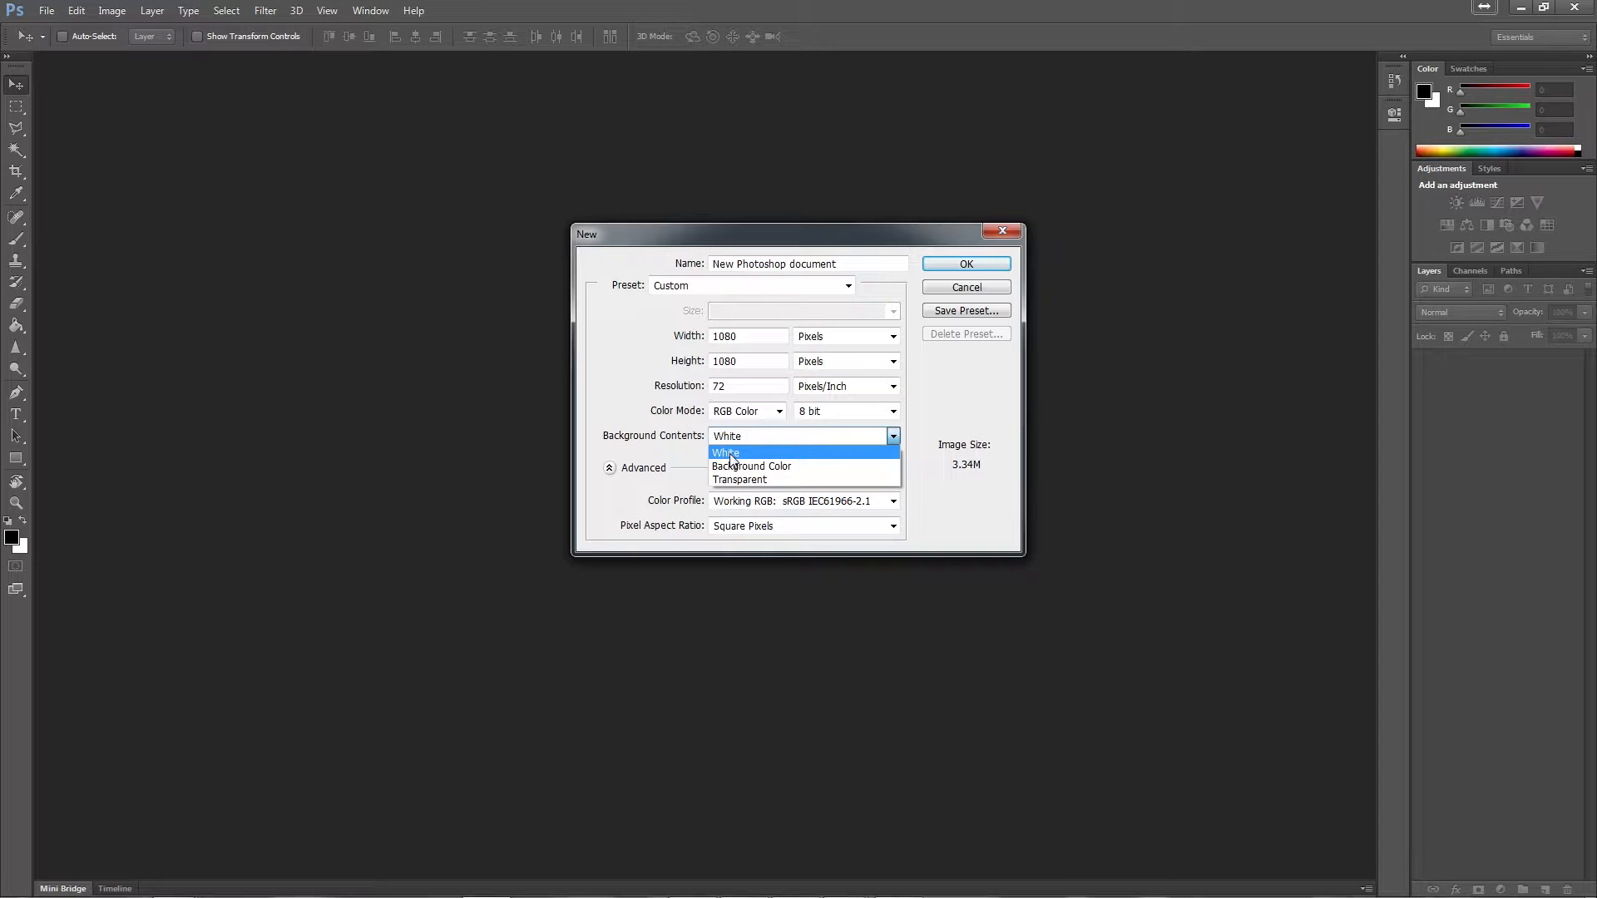
left_click(731, 454)
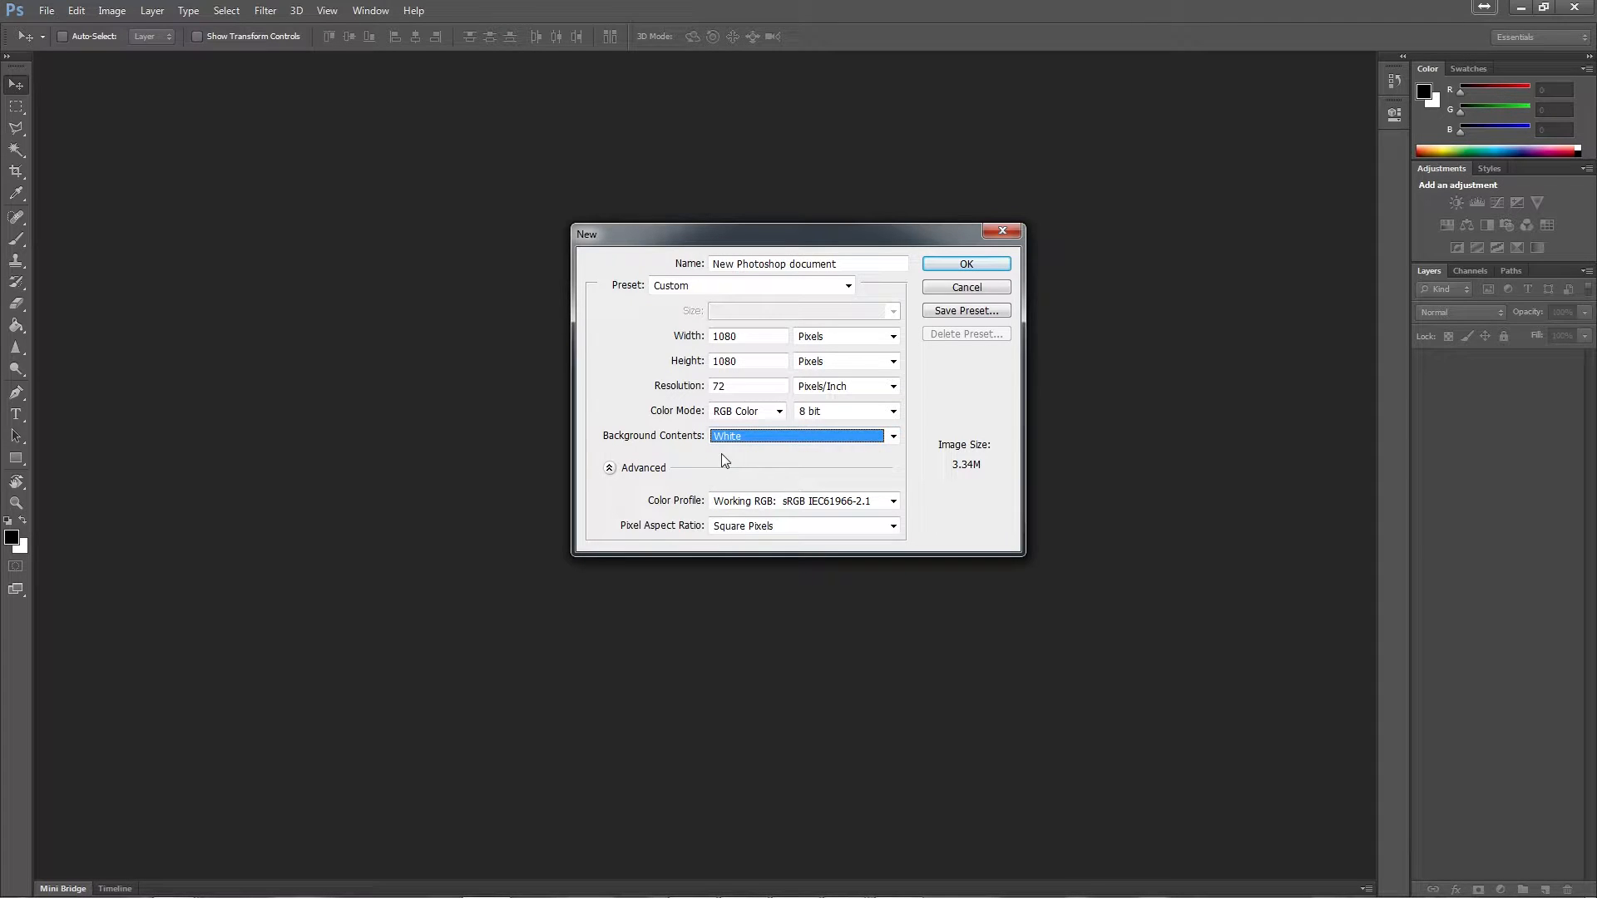
- Collapse the advanced settings and create the new 1080 x 1080 pixel document
left_click(610, 468)
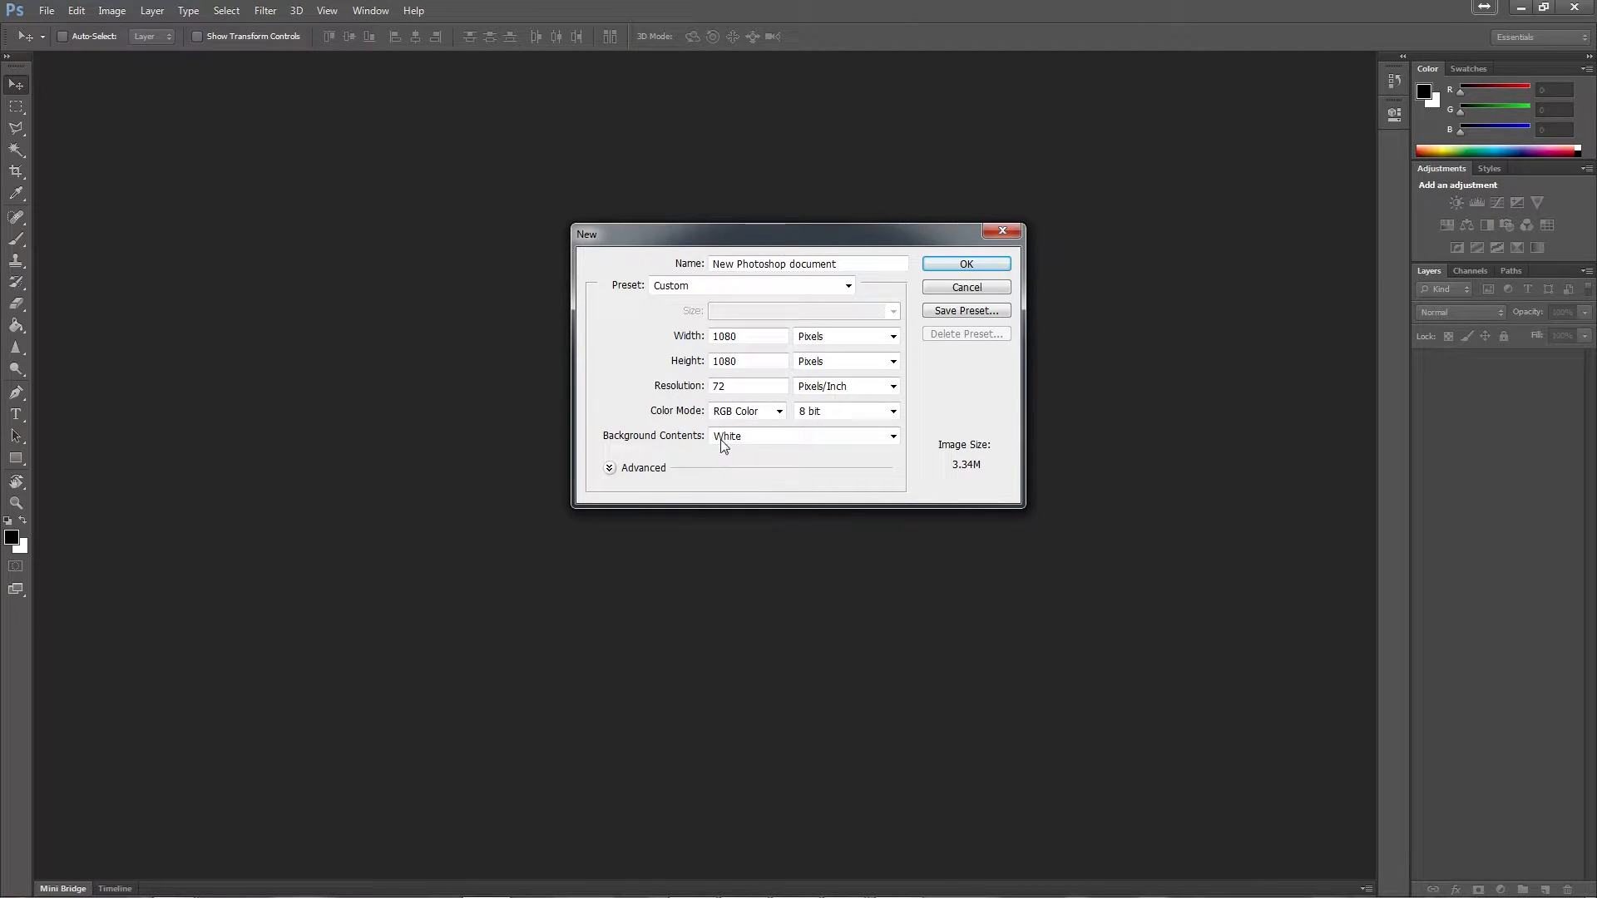
left_click(967, 264)
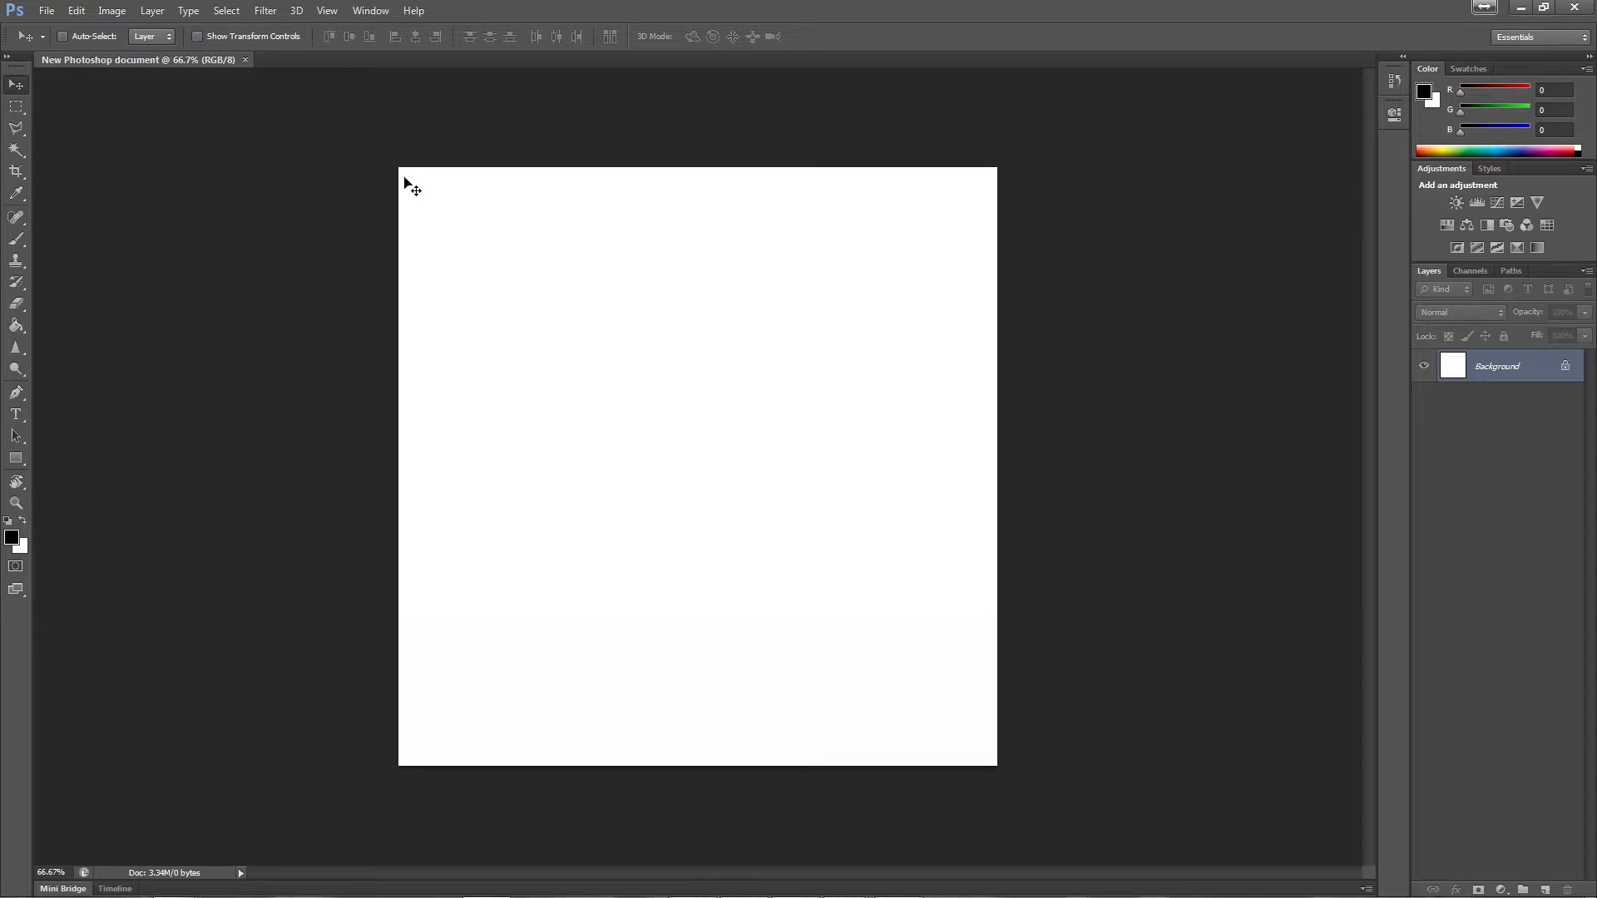
- Float the document in its own window, enlarge that window, and dock it back into the workspace
left_click_drag(126, 62, 219, 83)
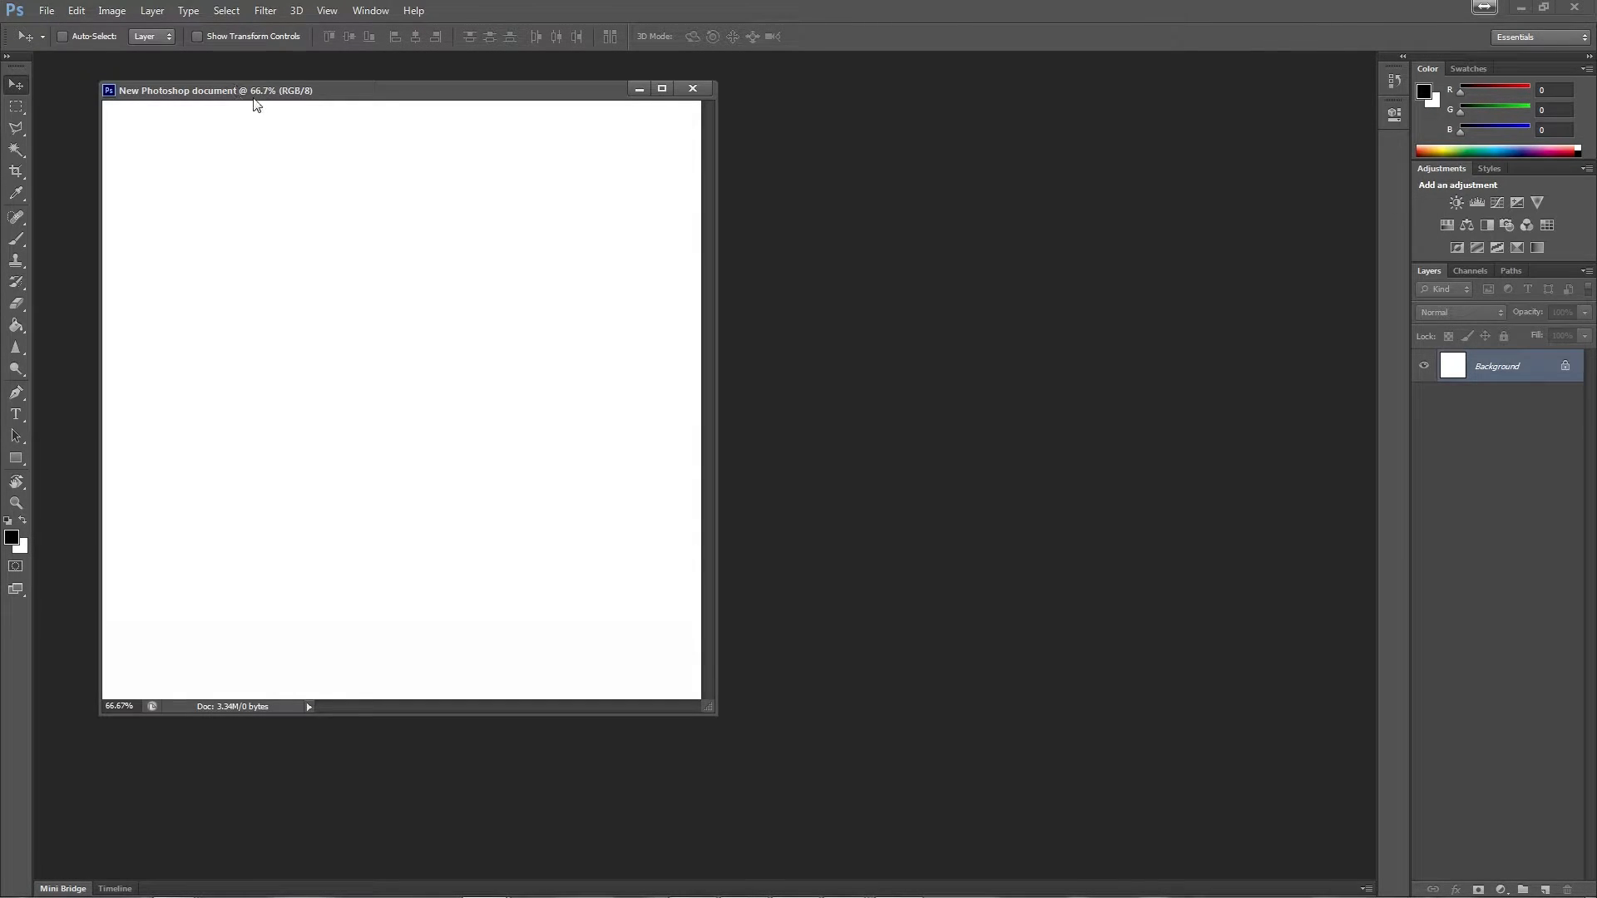
left_click_drag(710, 708, 820, 775)
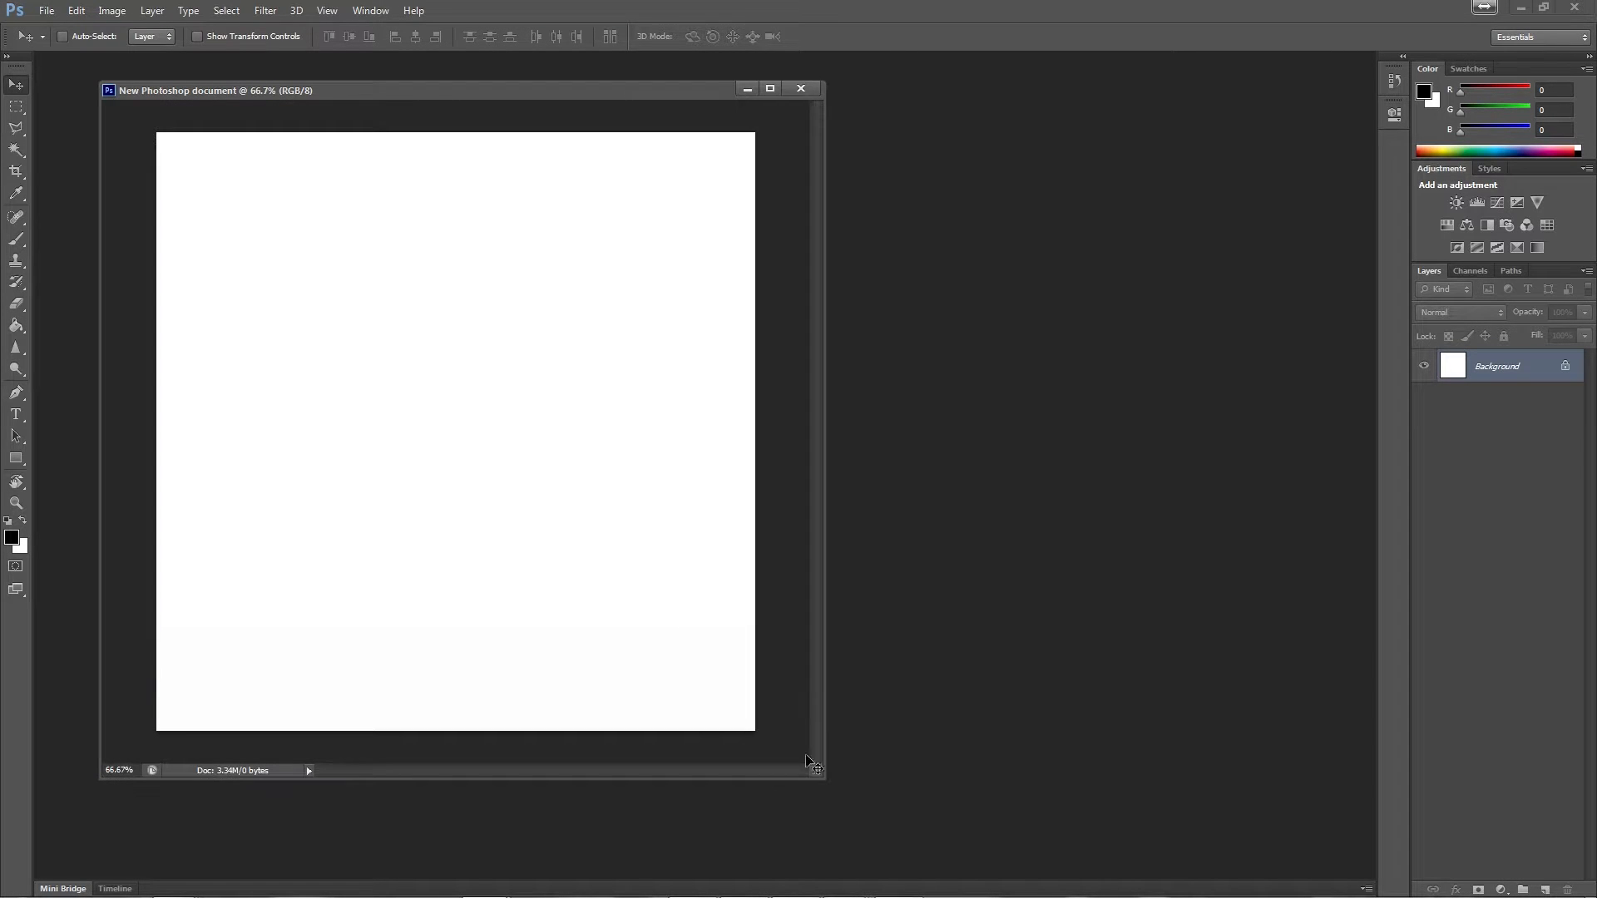
left_click_drag(268, 96, 247, 50)
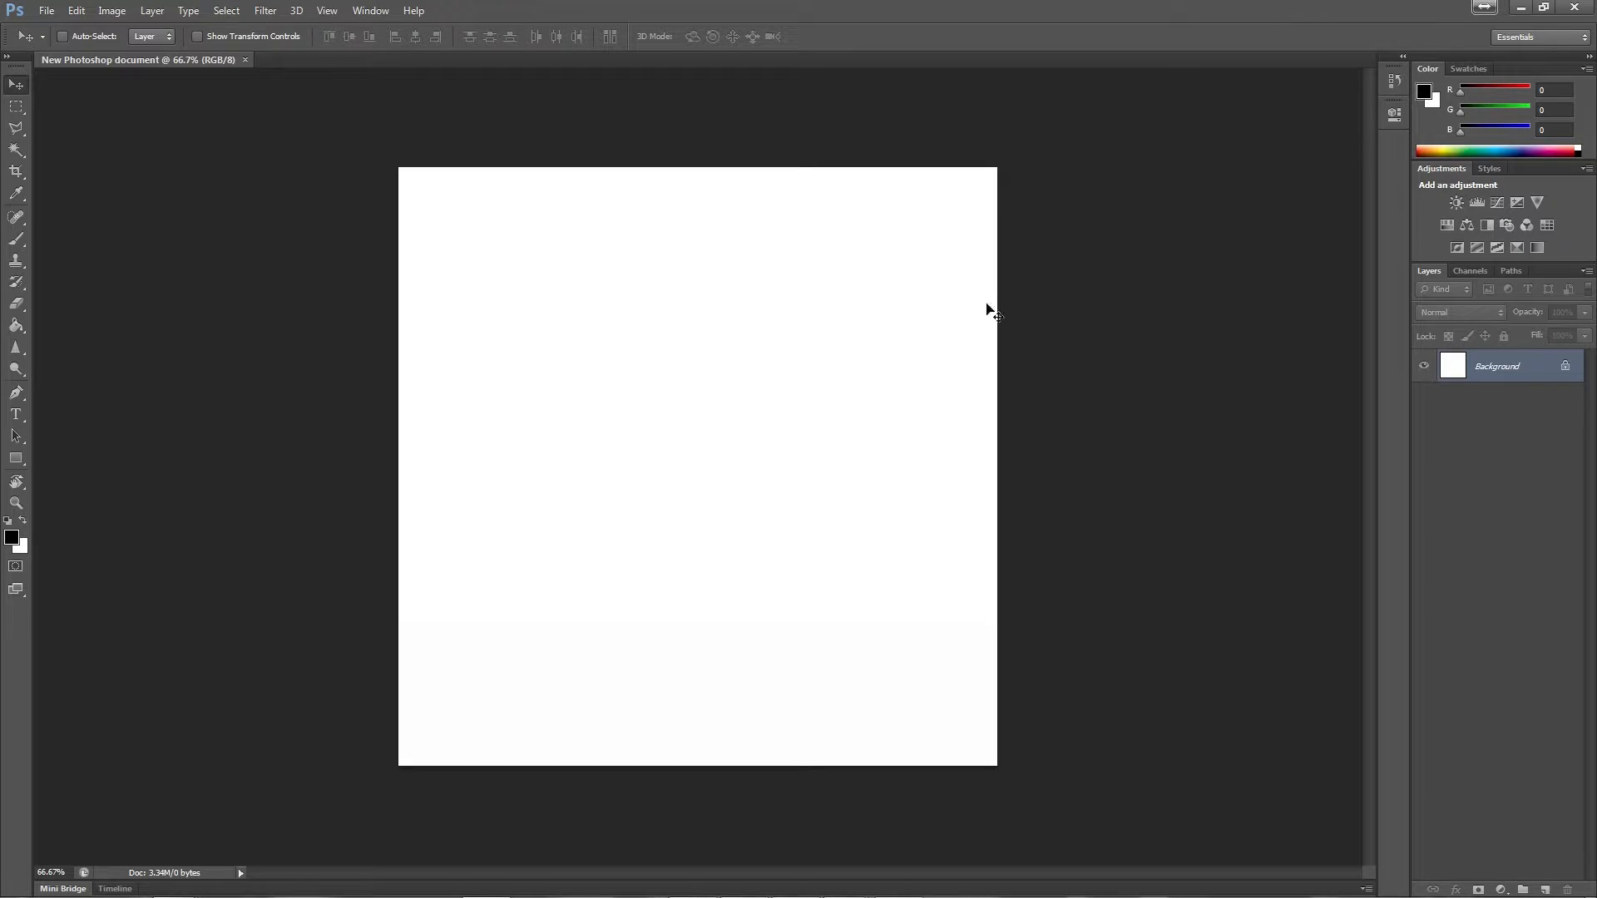
key("ctrl")
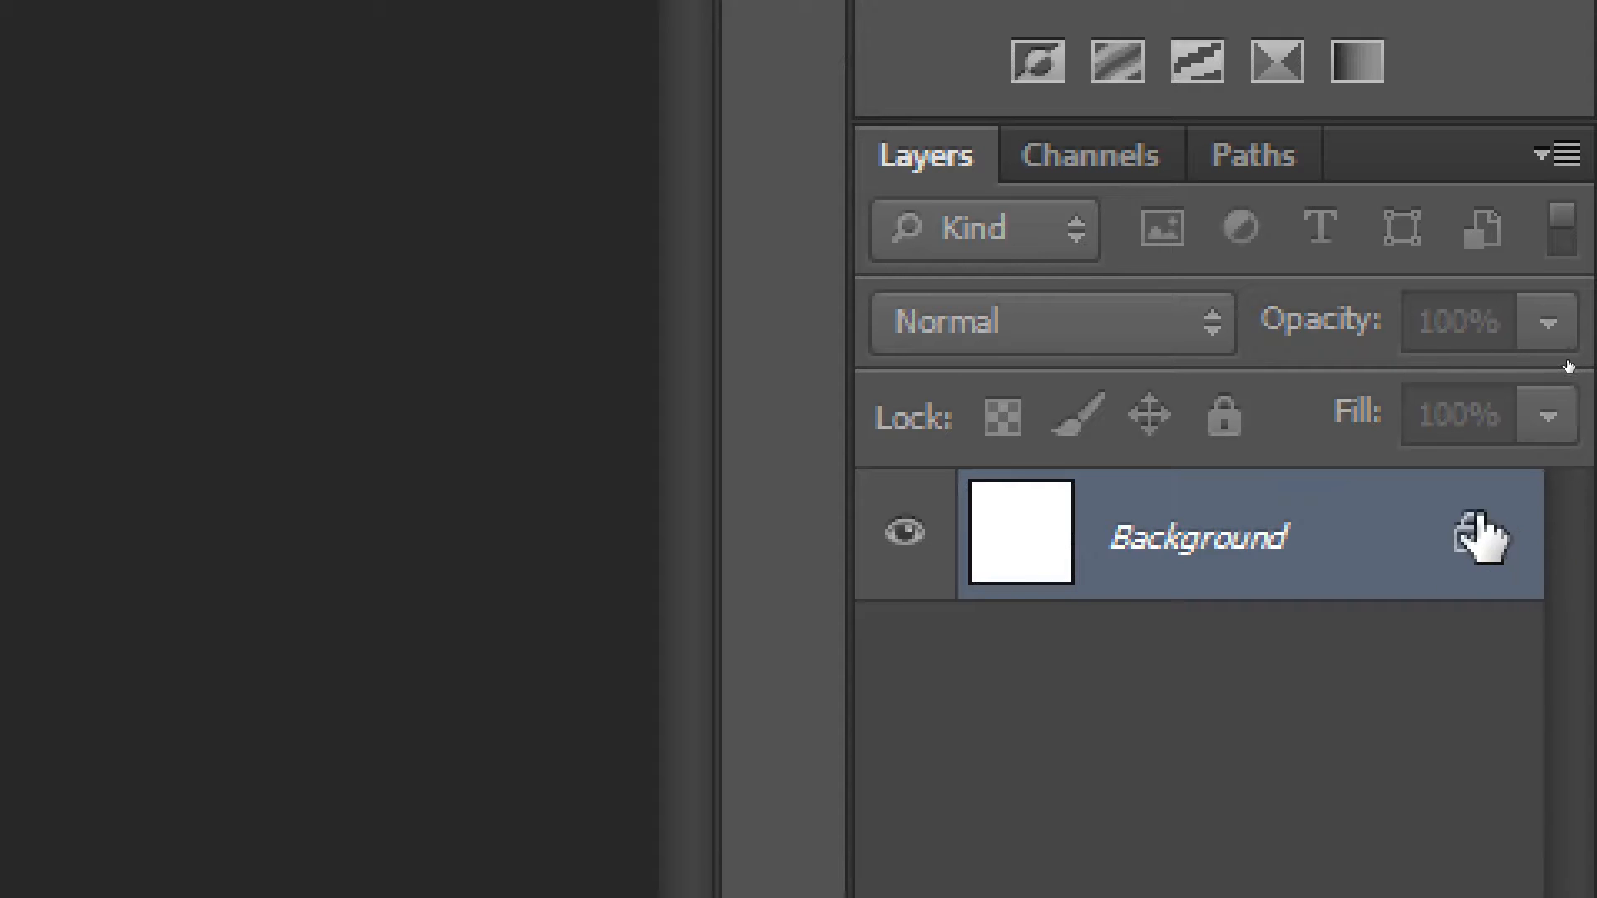
key("ctrl+4")
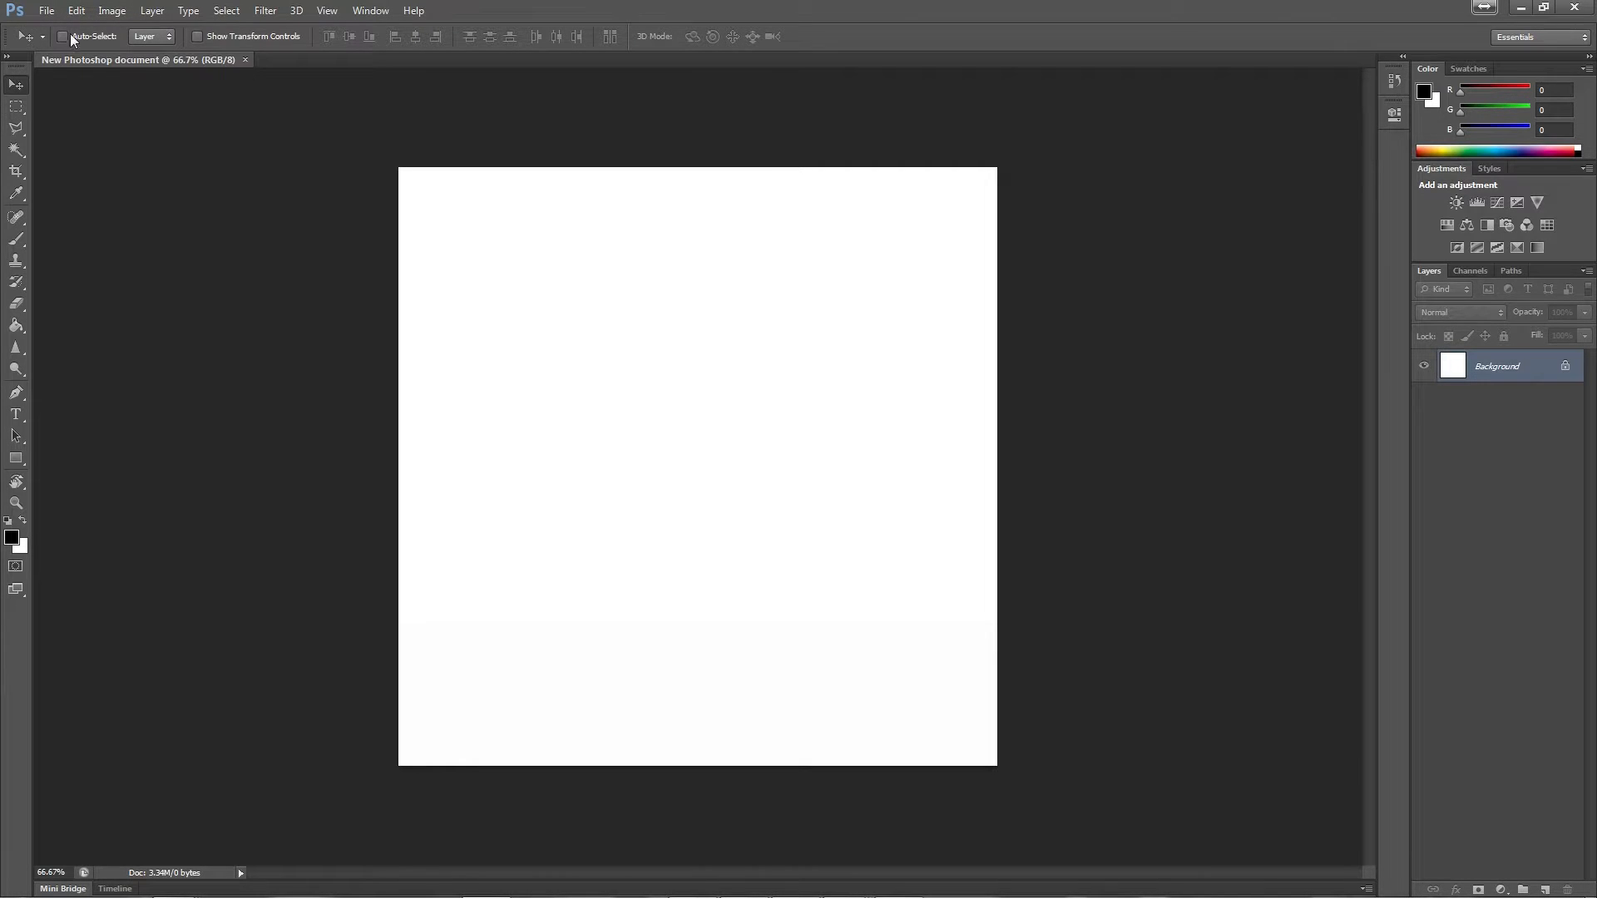
- Place the photo iStock-585173962 from the iStock stock photos folder onto the blank canvas
left_click(45, 10)
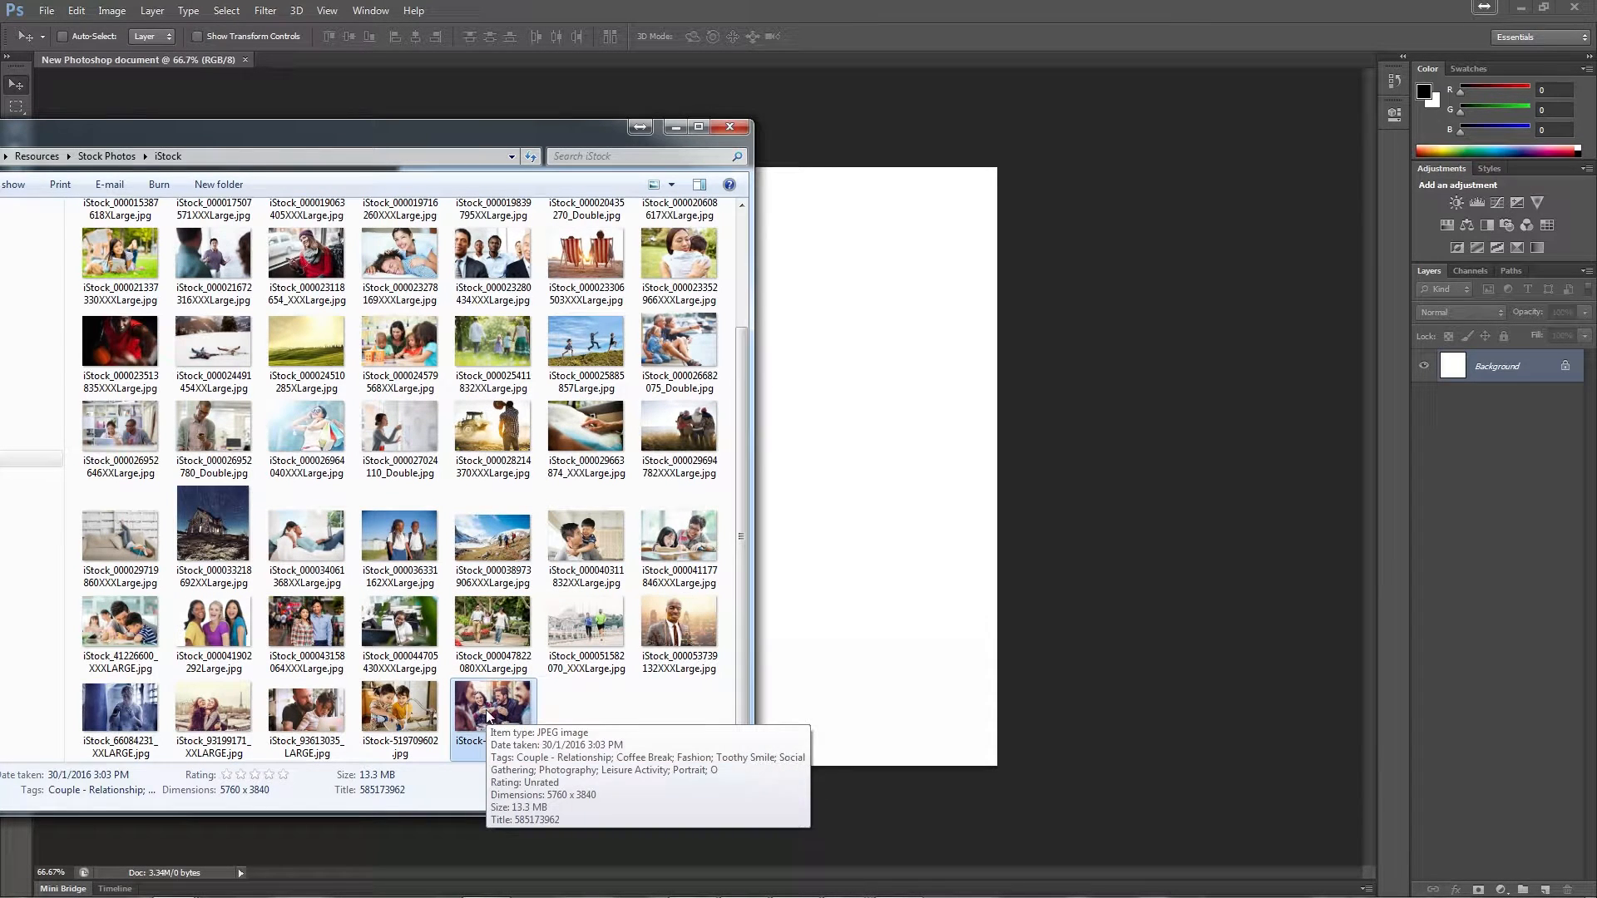
left_click_drag(489, 715, 922, 605)
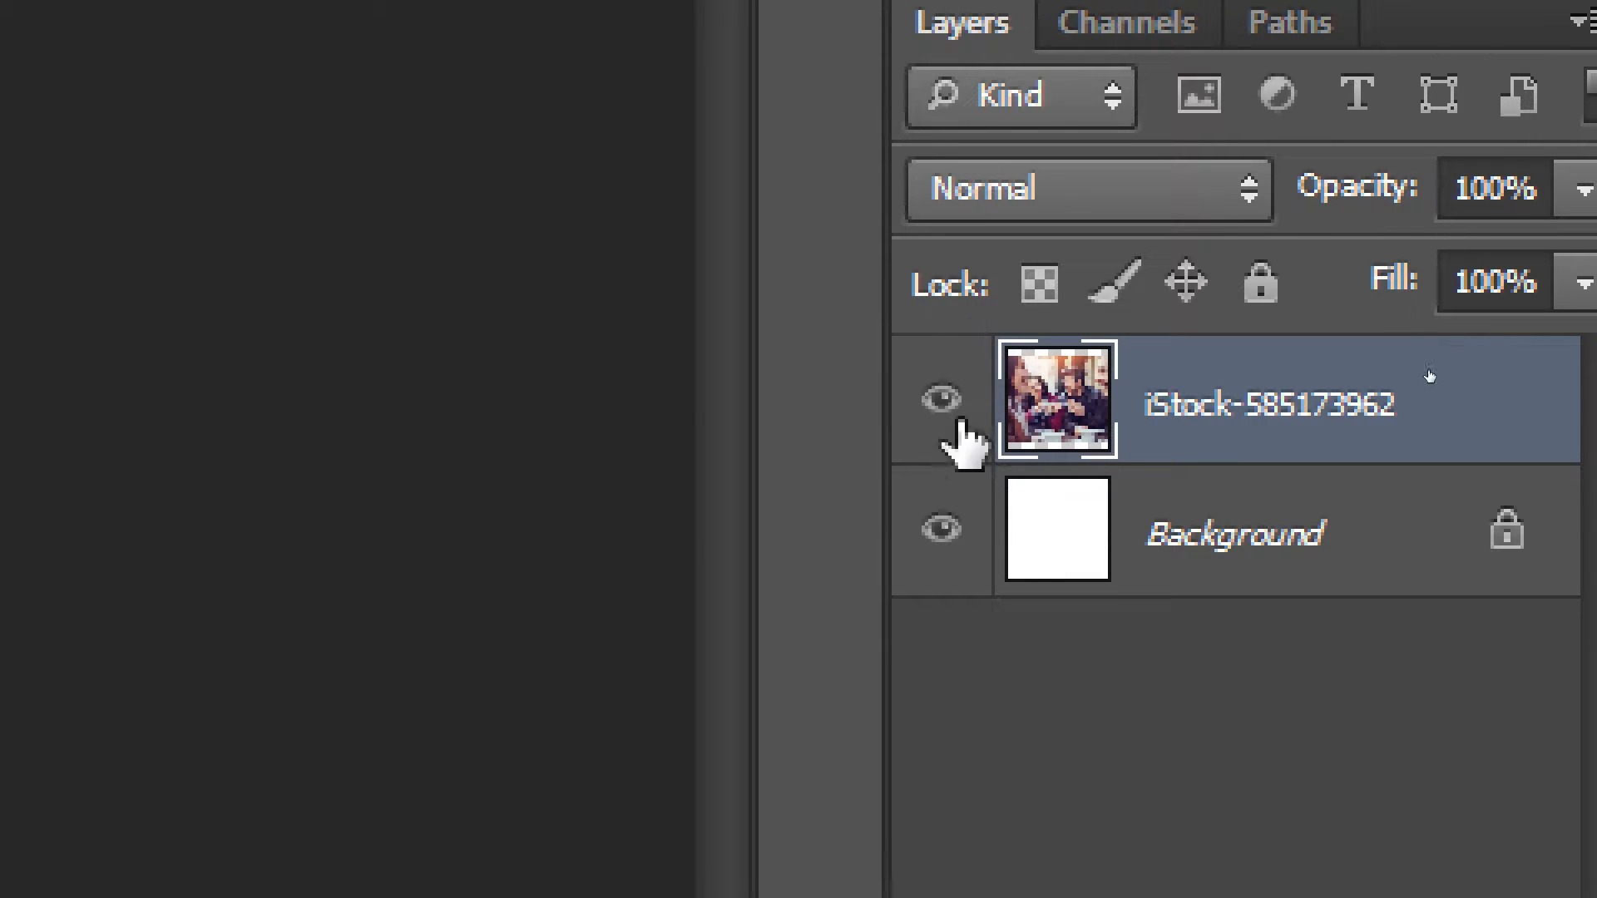
- Try squashing the placed photo vertically and enlarging it from its upper-right corner, undoing each change
key("ctrl+t")
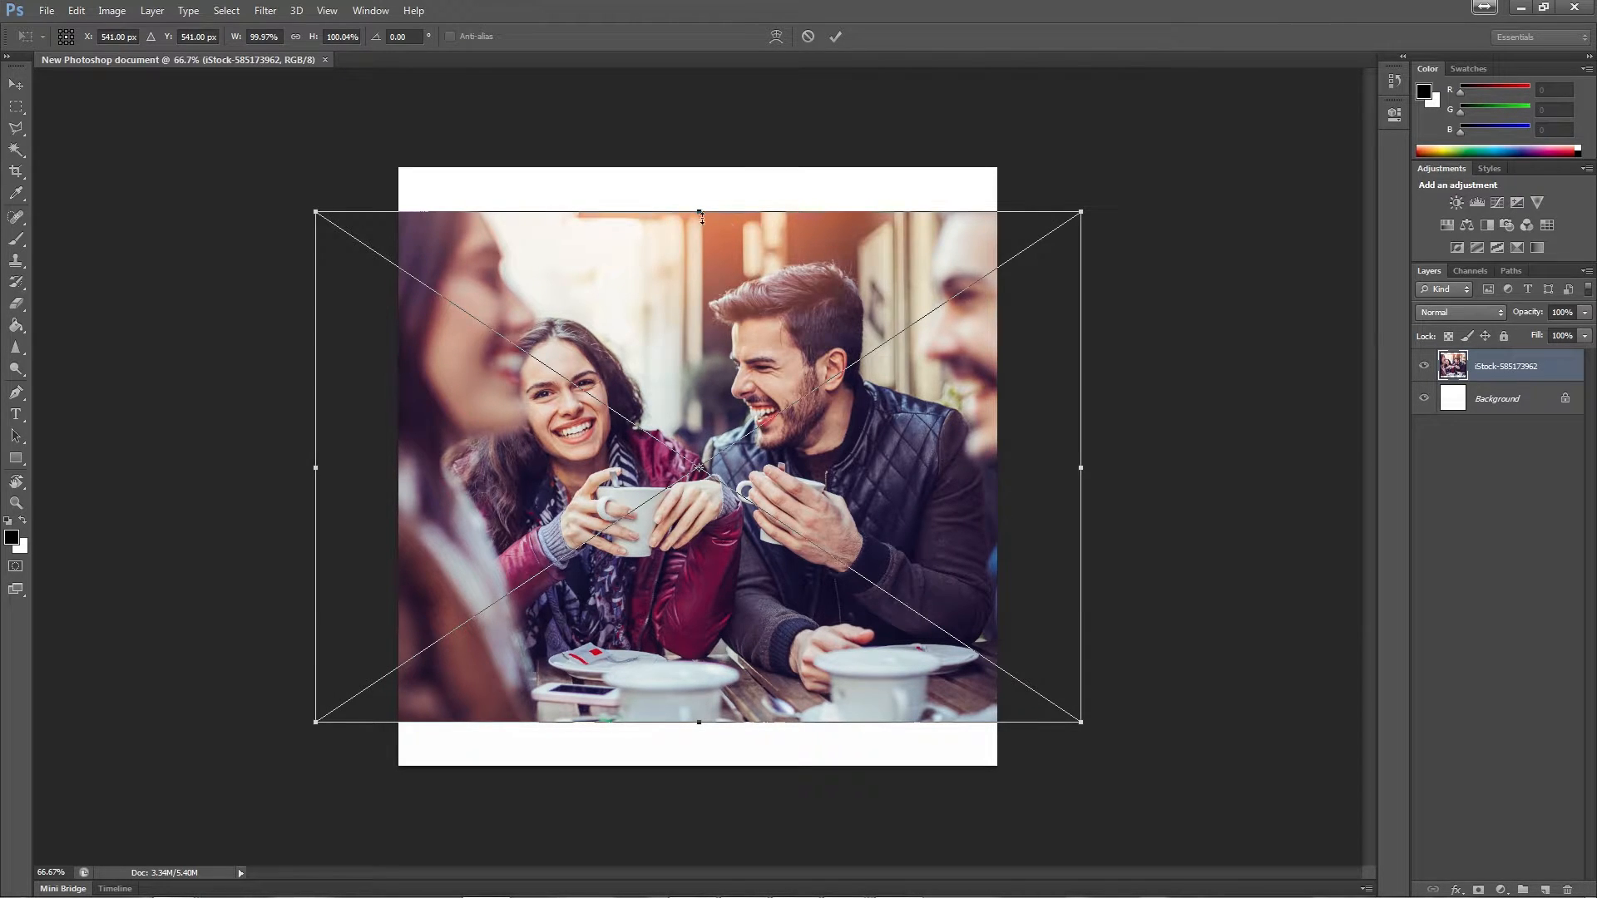
left_click_drag(699, 215, 717, 382)
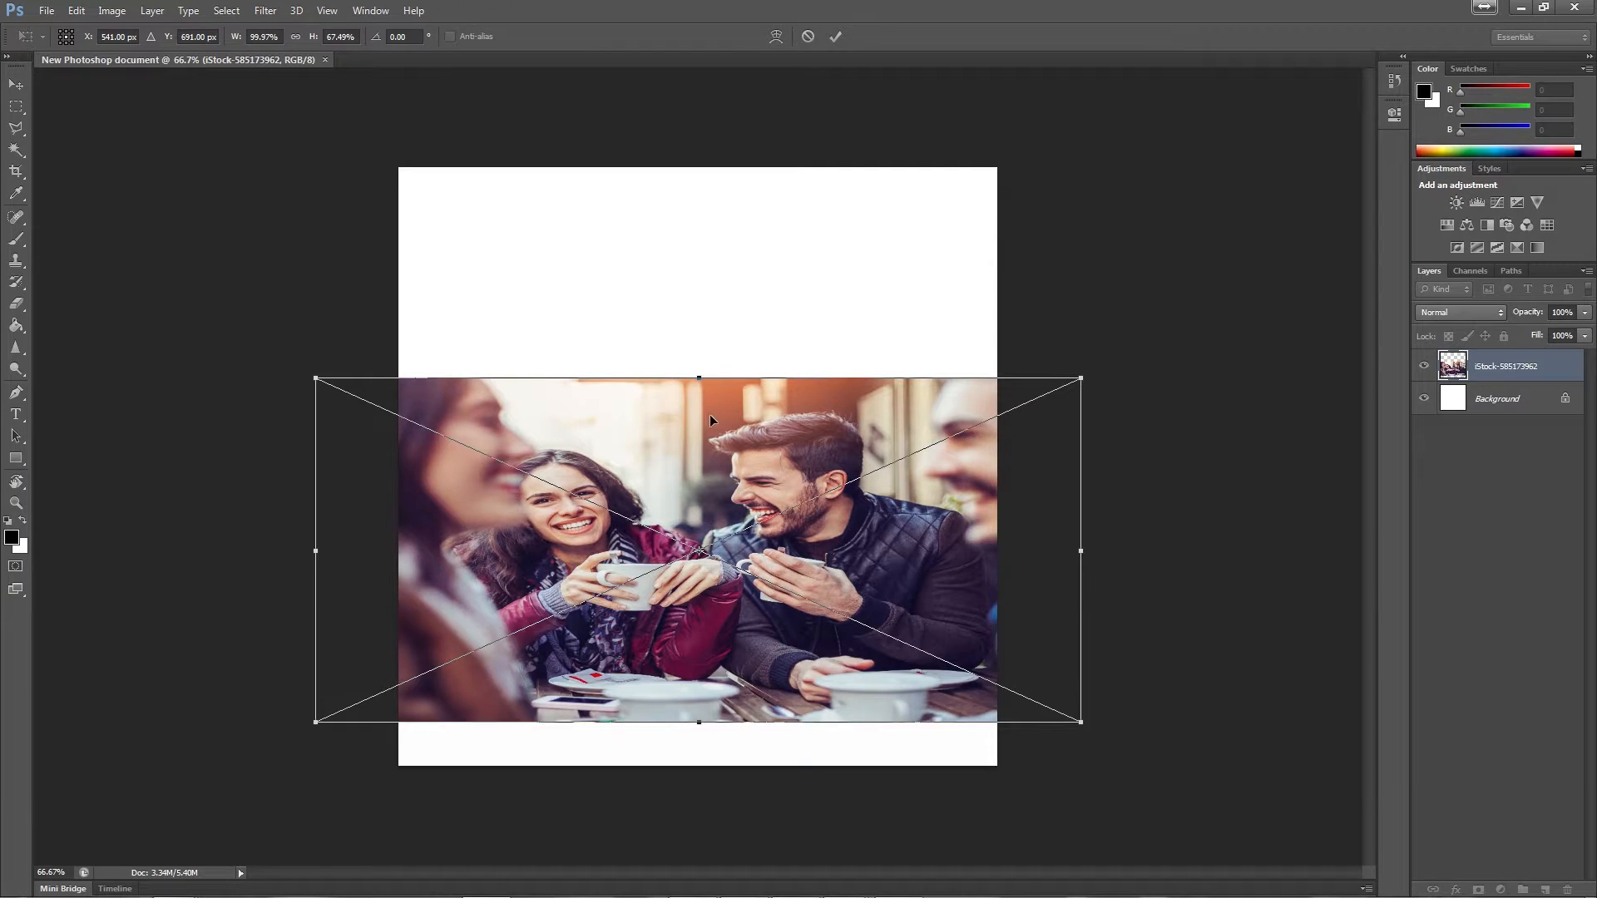
key("ctrl+z")
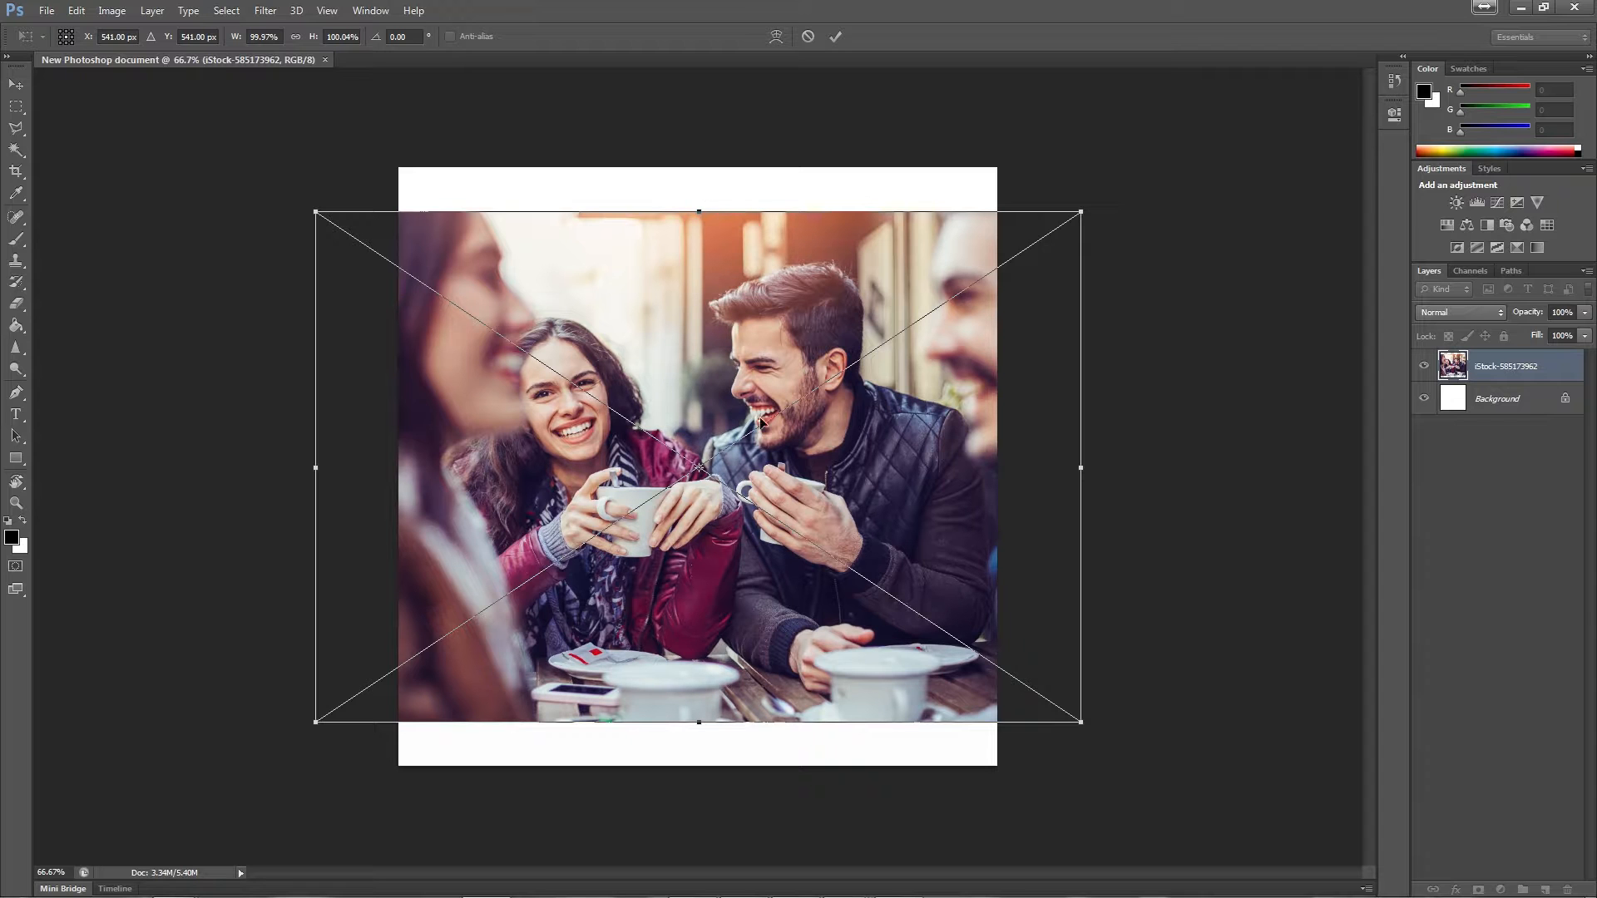
left_click_drag(1086, 208, 1156, 158)
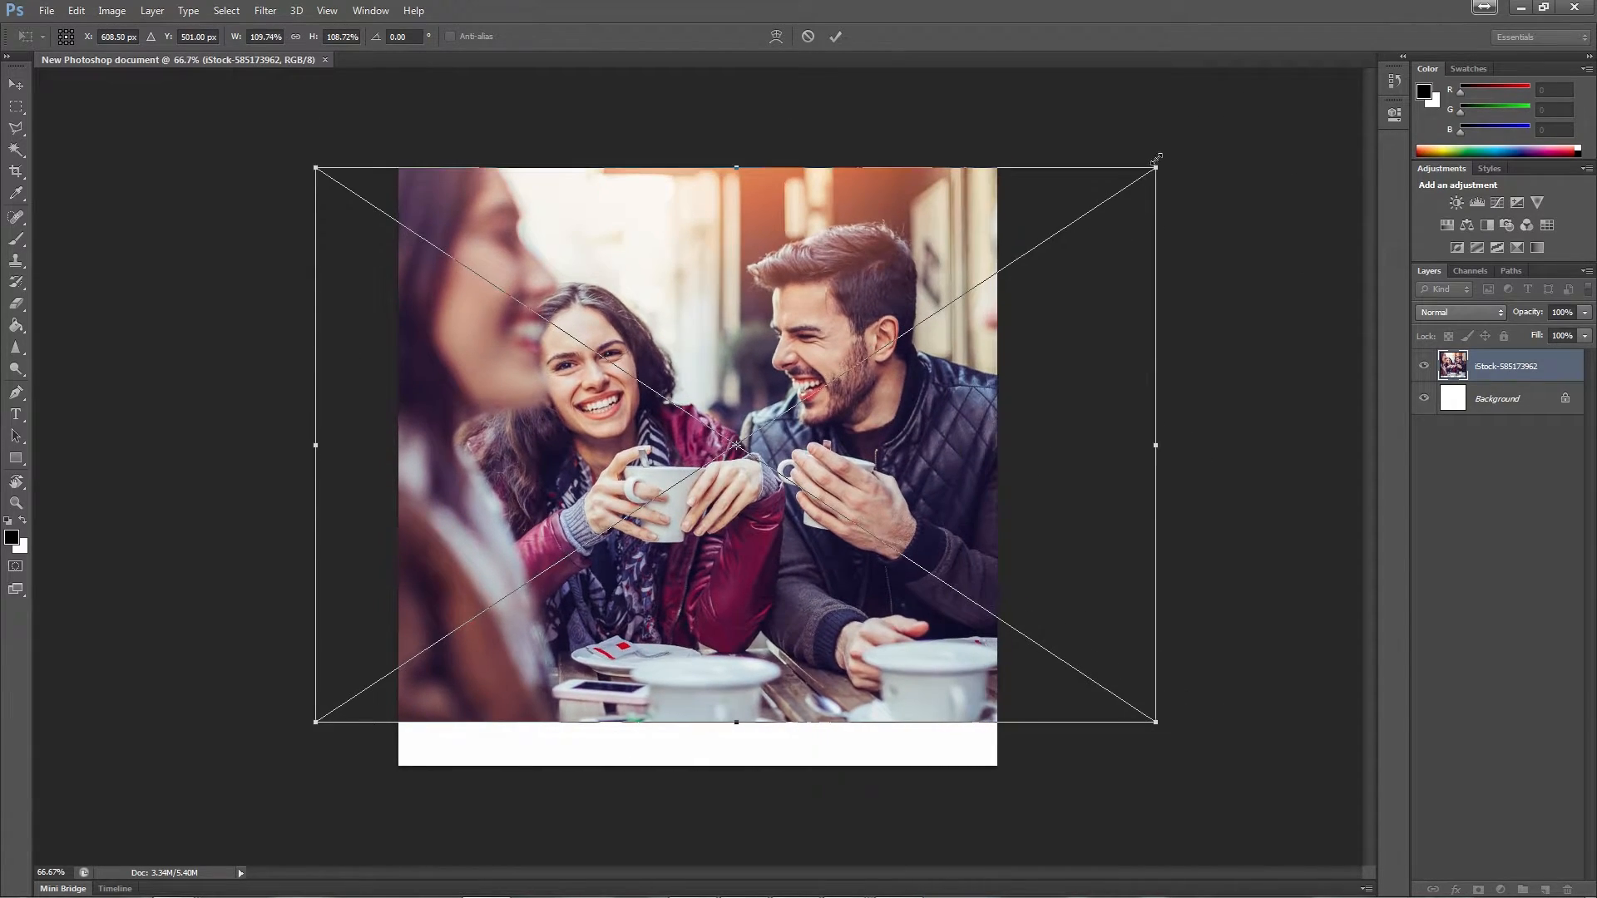
key("ctrl+z")
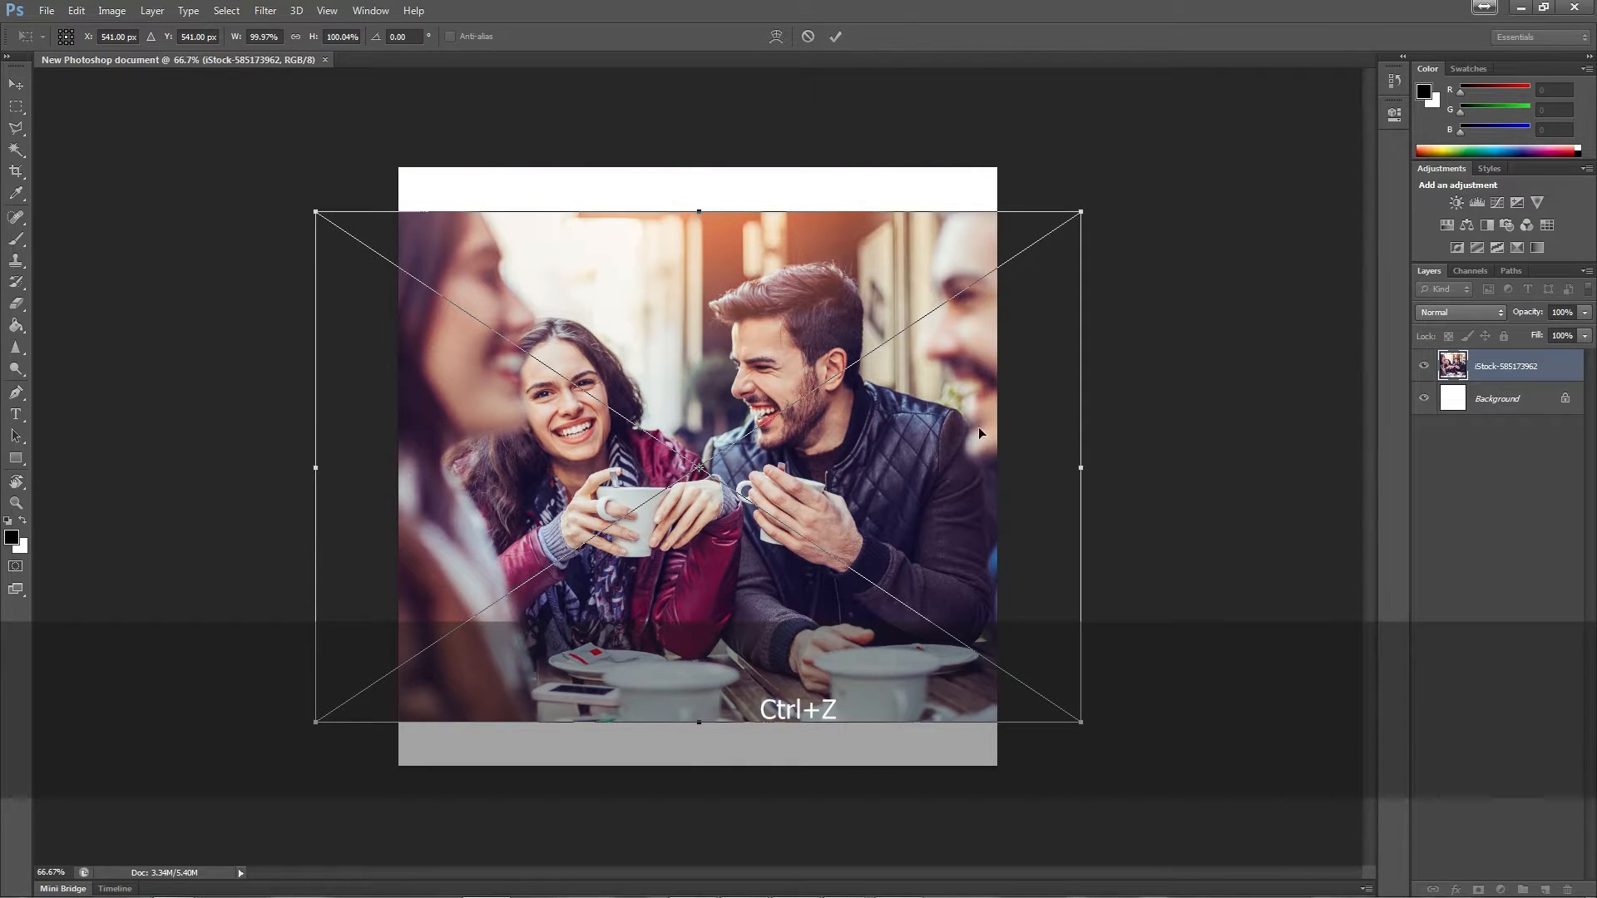
- Try shifting the photo up and left and rotating it freely, and undo the rotation
left_click_drag(605, 348, 558, 331)
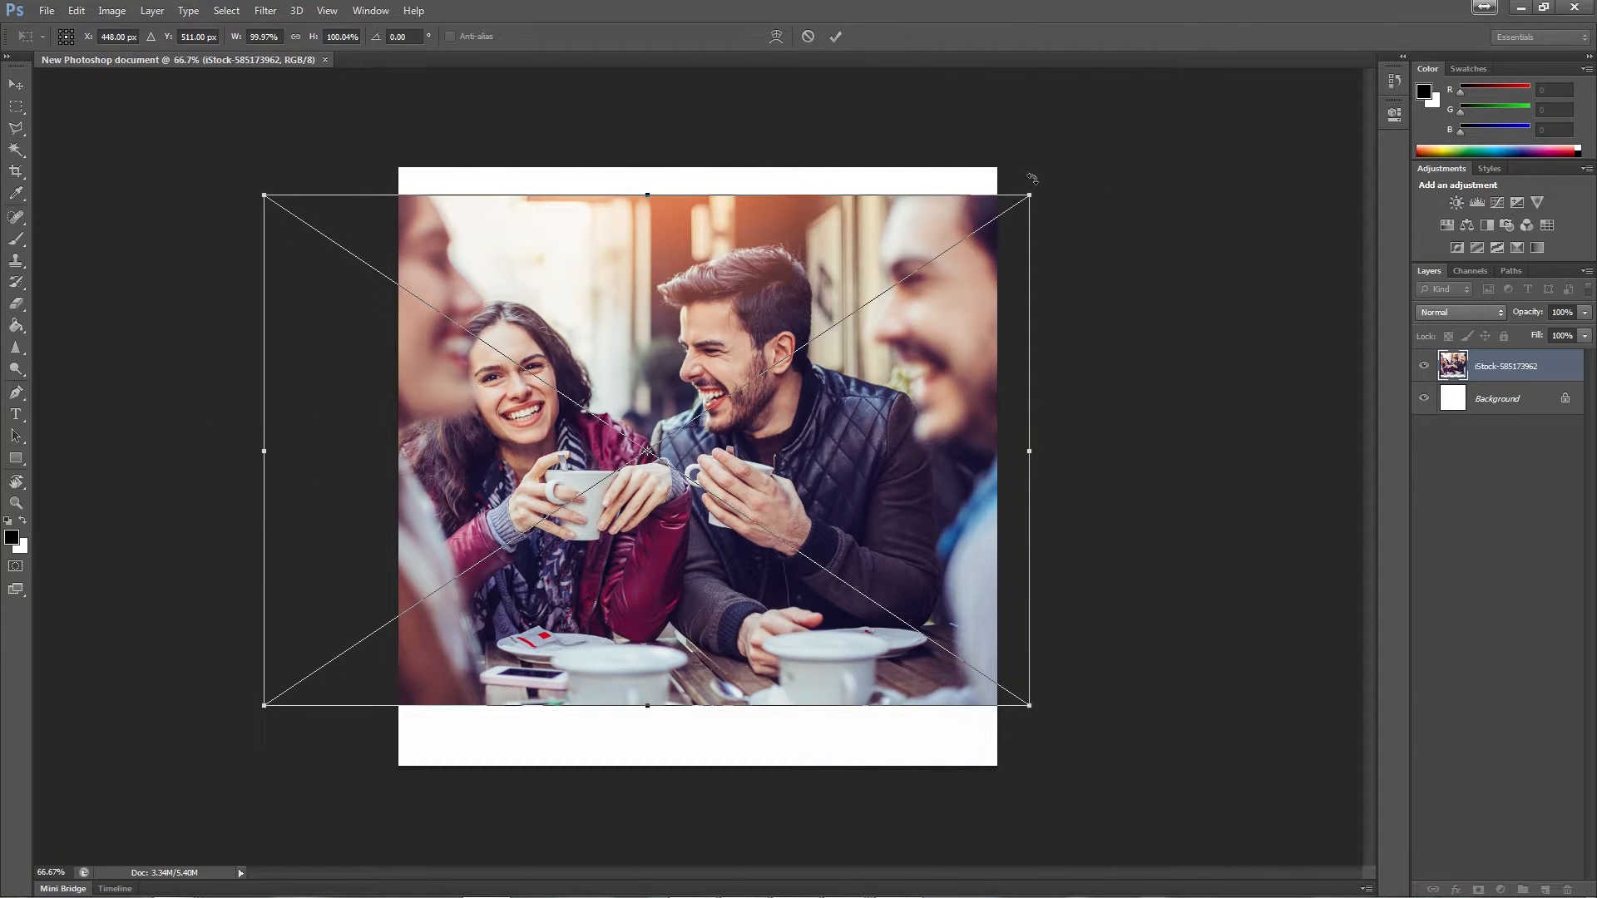
key("ctrl")
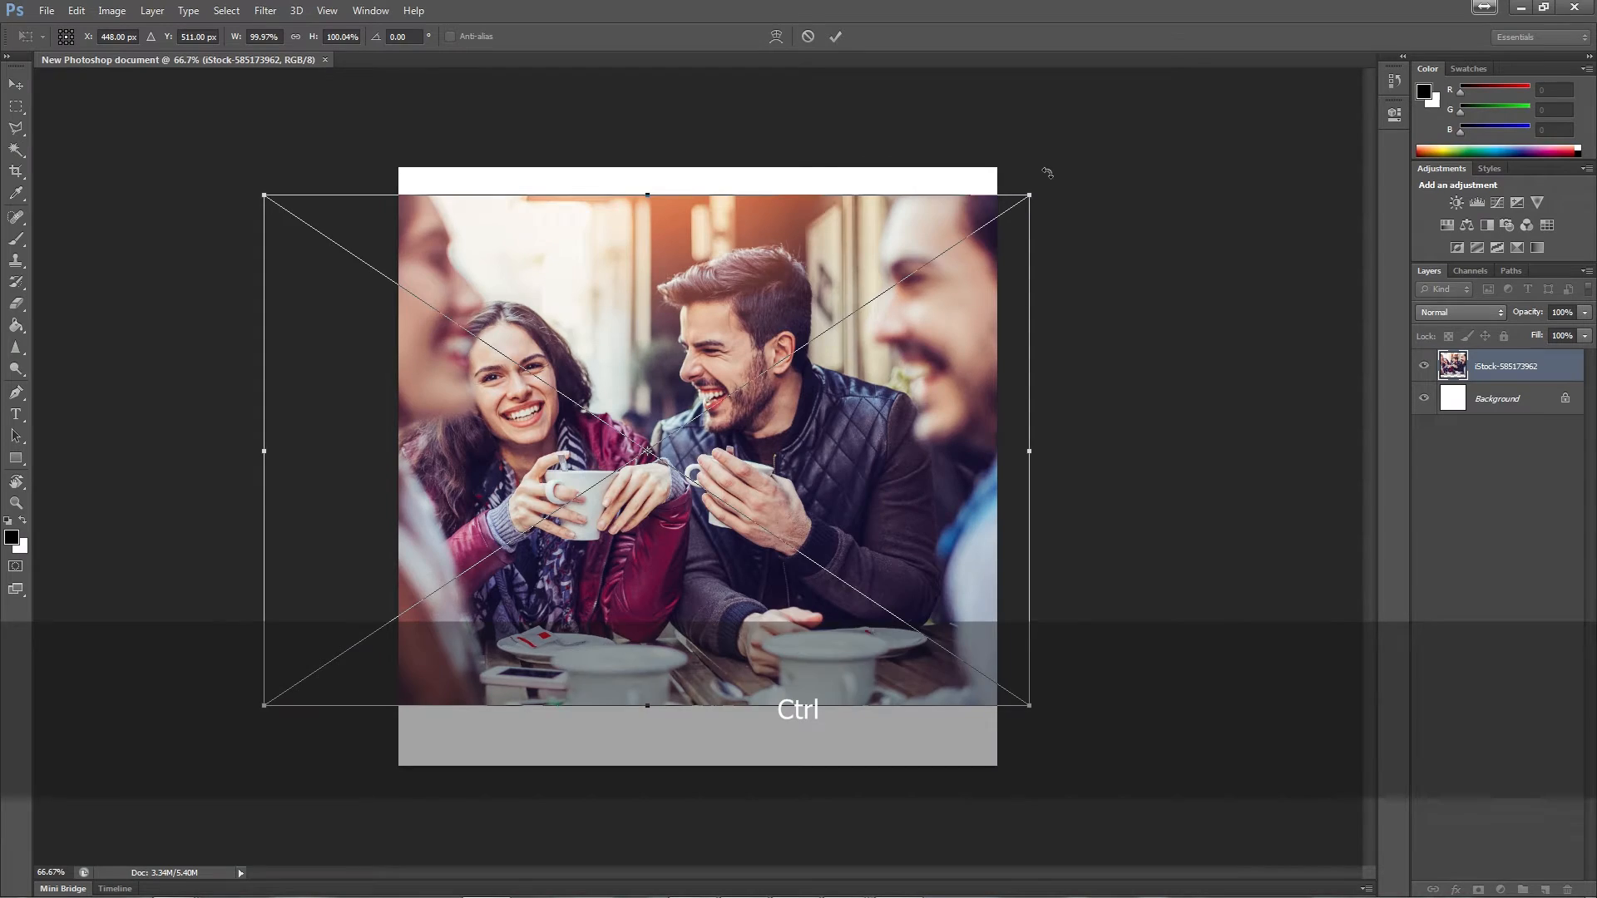
left_click_drag(1046, 173, 1113, 766)
left_click_drag(1070, 344, 945, 133)
key("ctrl+z")
- Scale the photo proportionally to about 102% and position it at about X 562 px, Y 544 px
left_click_drag(720, 312, 783, 334)
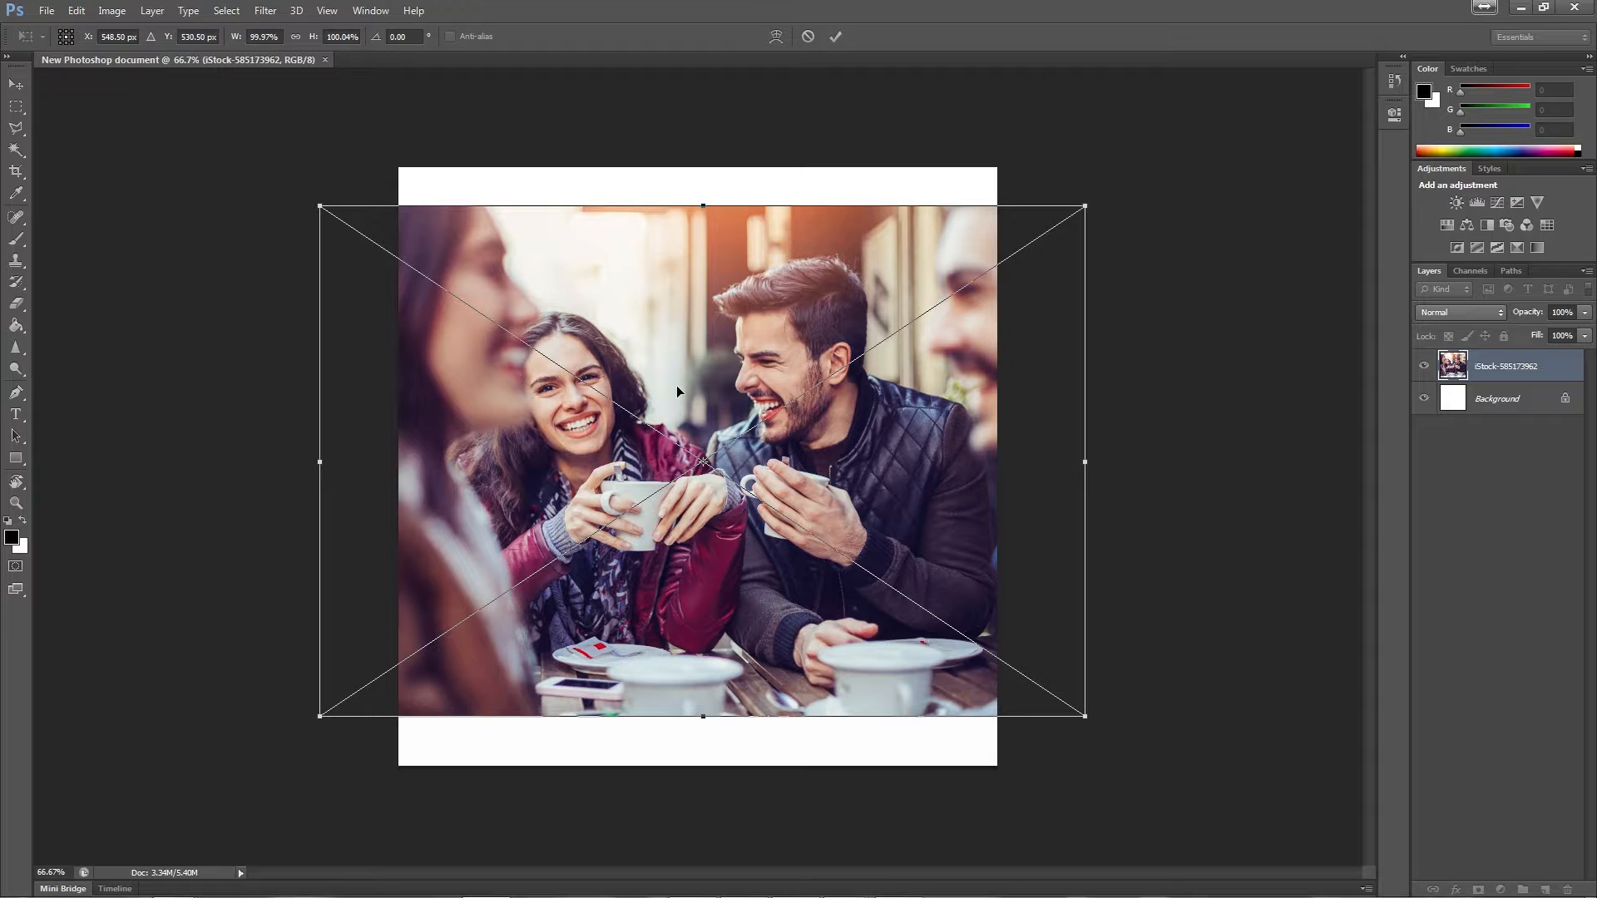
key("ctrl")
key("shift")
key("alt")
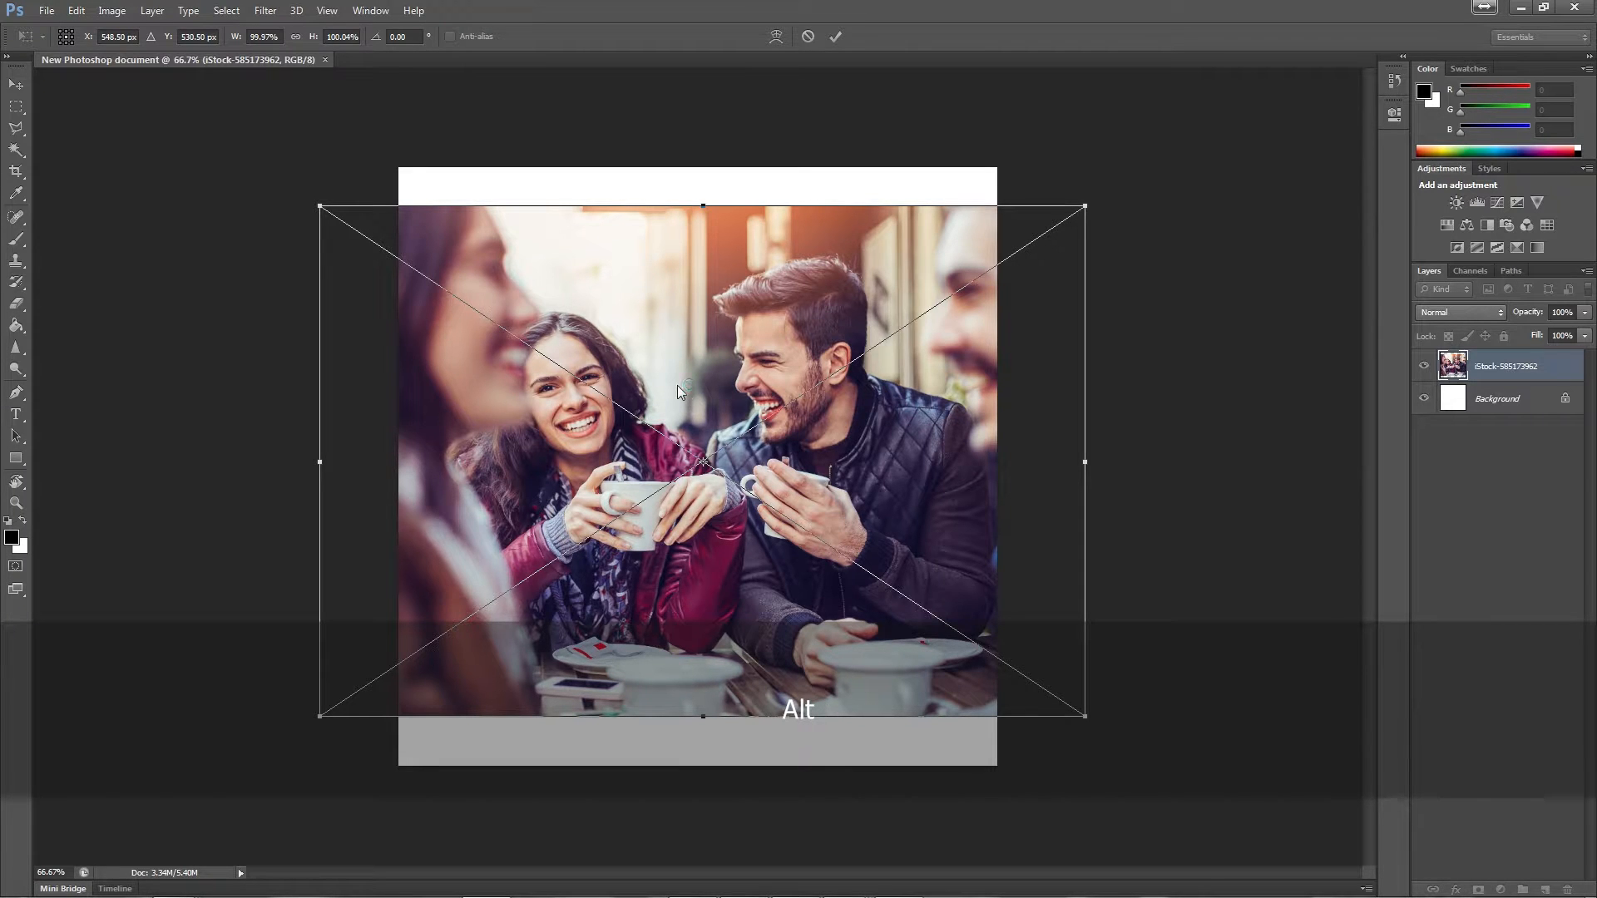
key("shift")
mouse_move(1090, 202)
left_mouse_down()
mouse_move(1106, 189)
mouse_move(784, 391)
mouse_move(1141, 168)
mouse_move(934, 321)
mouse_move(998, 259)
mouse_move(1144, 171)
mouse_move(1048, 202)
mouse_move(915, 325)
mouse_move(1012, 237)
mouse_move(932, 279)
mouse_move(853, 362)
mouse_move(803, 387)
mouse_move(1101, 197)
left_mouse_up()
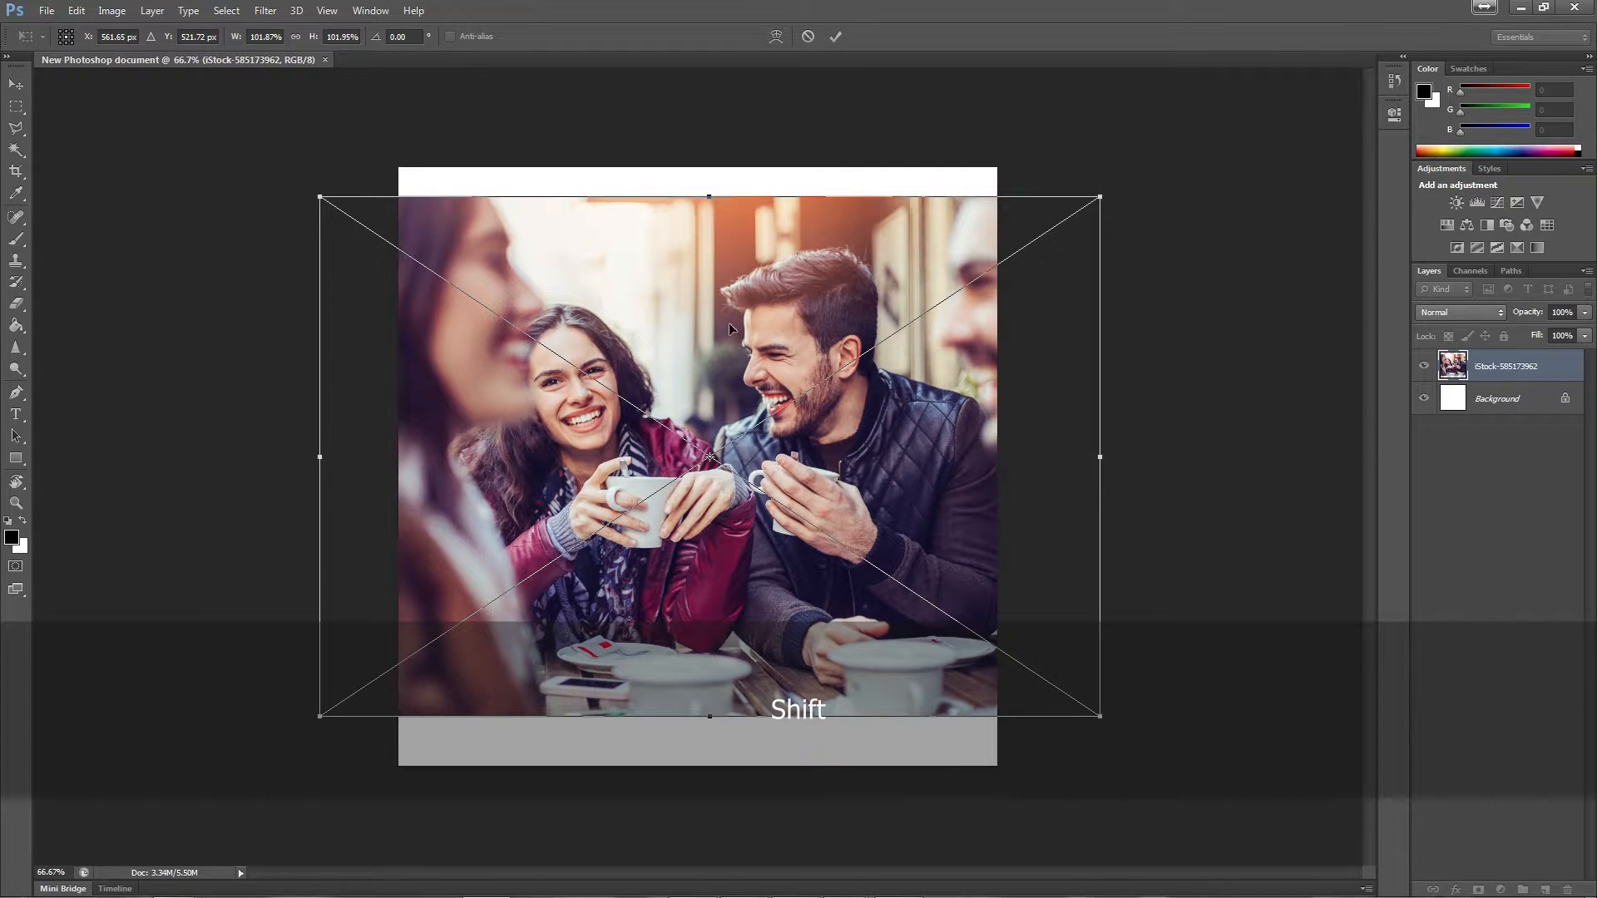
mouse_move(705, 325)
left_mouse_down()
mouse_move(800, 324)
mouse_move(507, 331)
mouse_move(803, 339)
mouse_move(624, 334)
mouse_move(689, 331)
mouse_move(680, 213)
mouse_move(707, 431)
mouse_move(704, 336)
left_mouse_up()
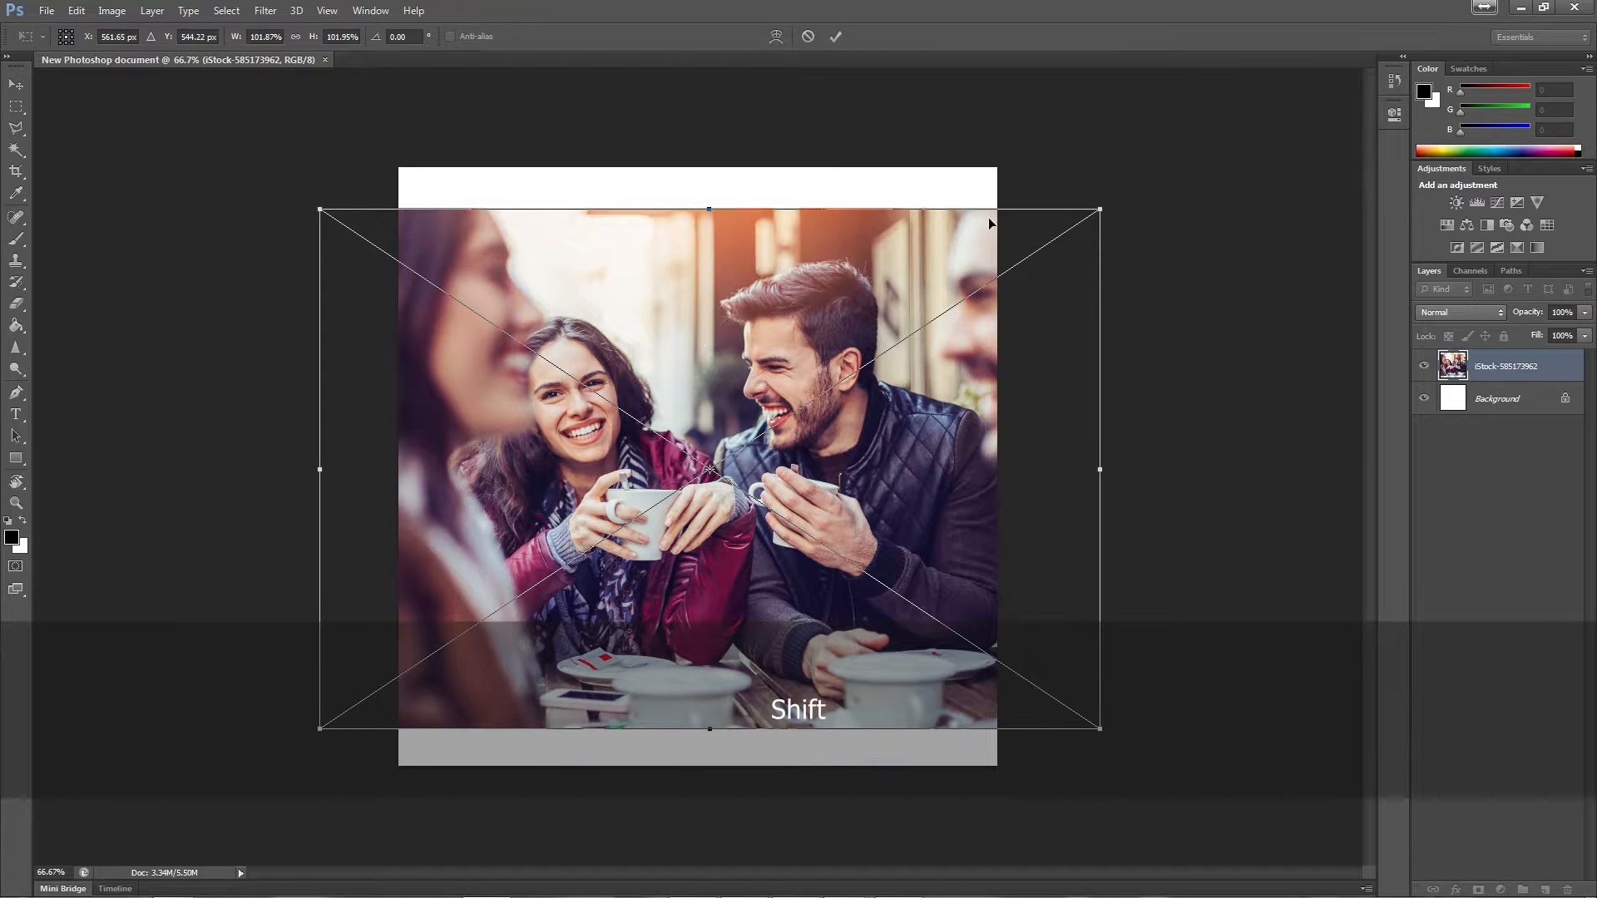
- Try rotating the photo in fixed 15° increments and return it to 0°
left_click_drag(1124, 199, 1115, 377)
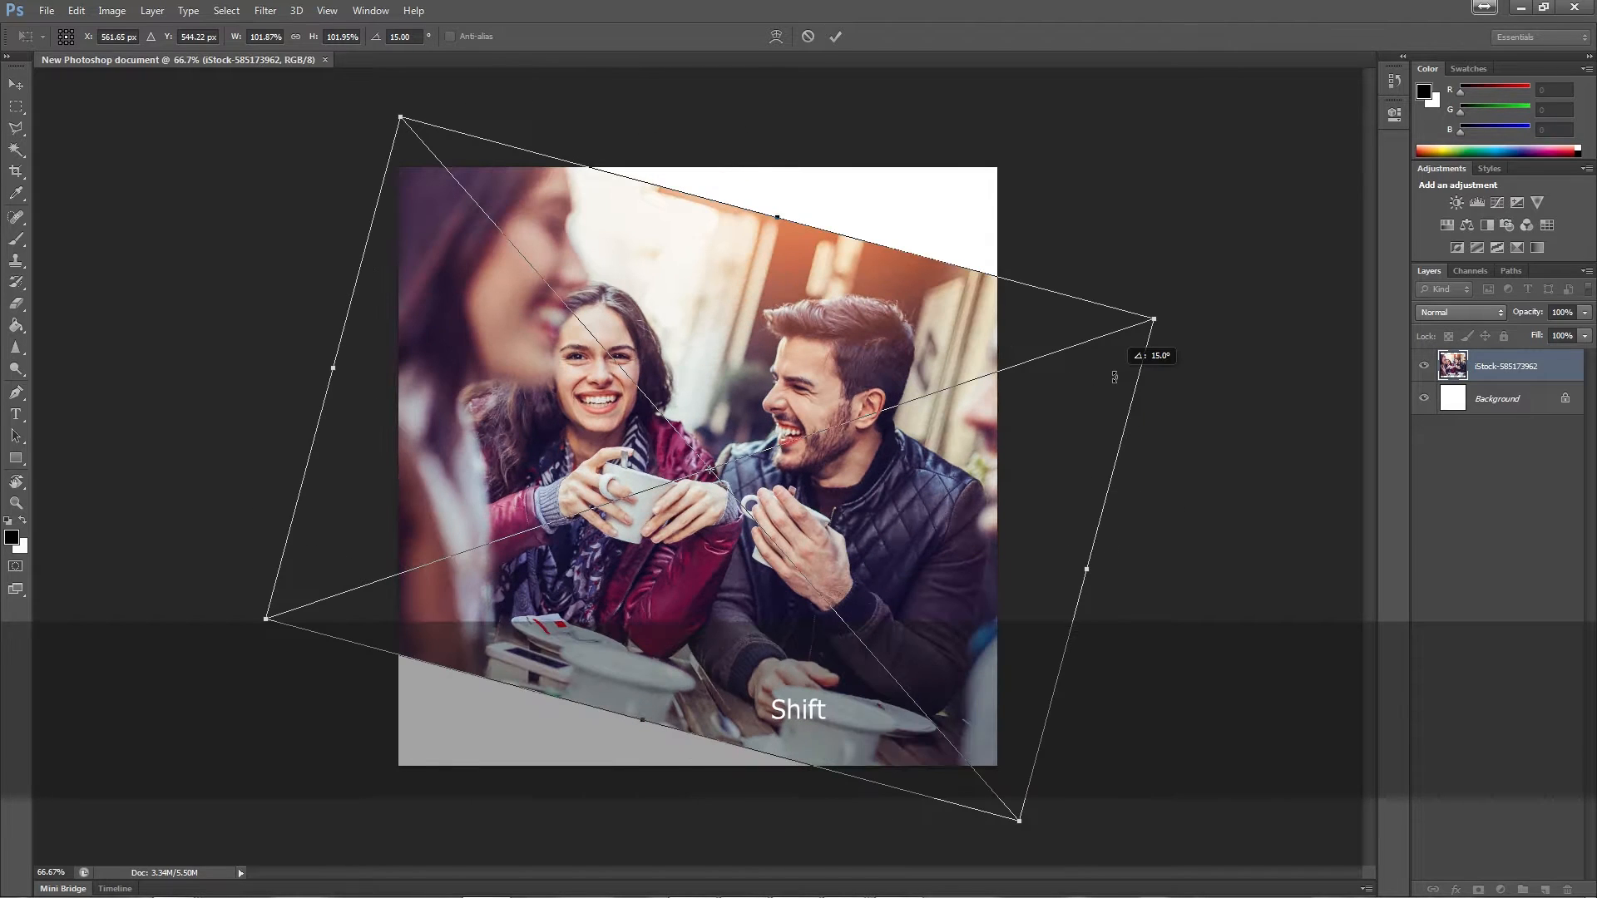
left_click_drag(1113, 297, 1177, 415)
left_click_drag(1178, 475, 1084, 223)
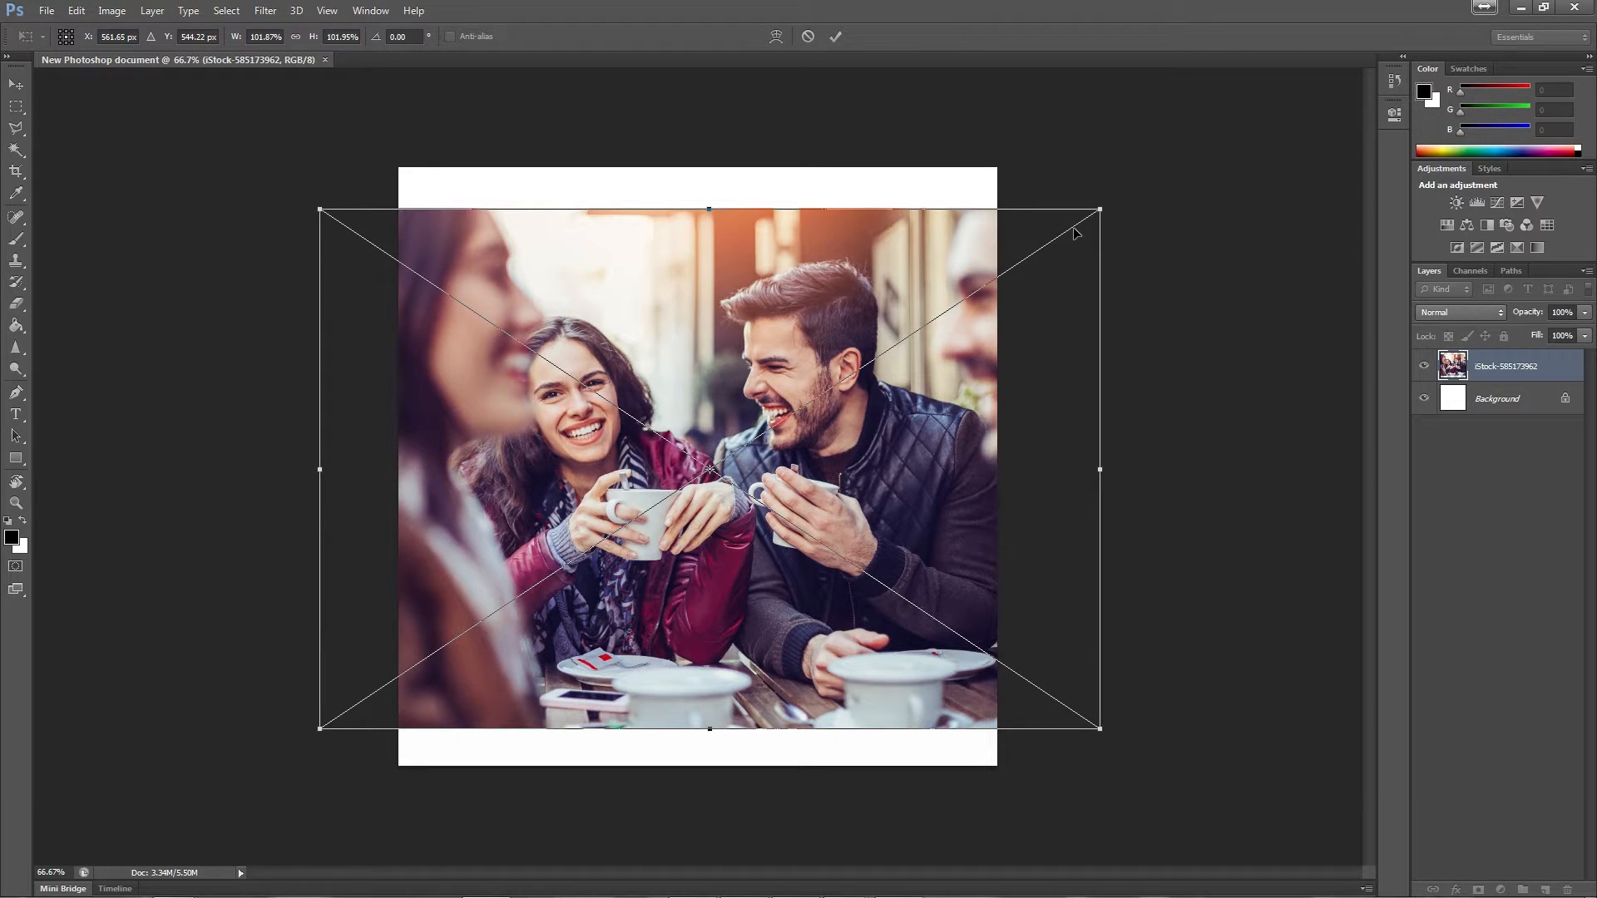
- Try shrinking the photo slightly from its center, and undo the scaling
key("alt")
mouse_move(1099, 206)
left_mouse_down()
mouse_move(1040, 260)
mouse_move(895, 337)
mouse_move(850, 271)
mouse_move(856, 242)
mouse_move(1126, 222)
mouse_move(1123, 277)
mouse_move(841, 335)
mouse_move(825, 391)
mouse_move(835, 323)
mouse_move(795, 307)
mouse_move(924, 268)
mouse_move(1011, 274)
mouse_move(1009, 240)
mouse_move(1069, 196)
mouse_move(1074, 232)
mouse_move(1048, 250)
mouse_move(1055, 236)
mouse_move(1085, 247)
mouse_move(1088, 217)
left_mouse_up()
key("ctrl+z")
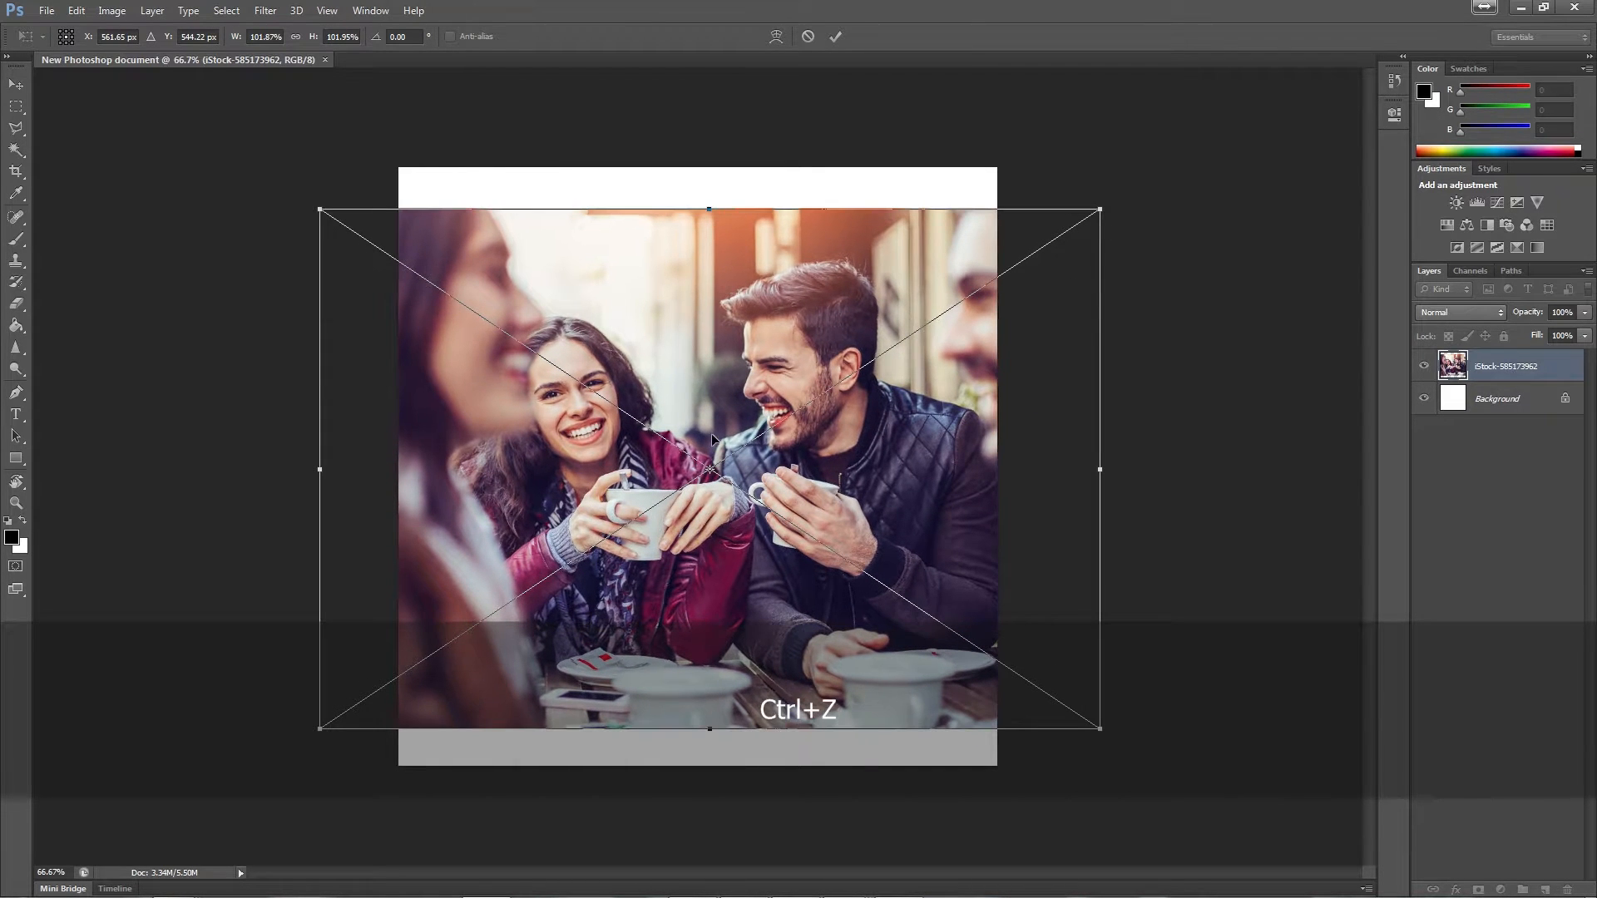
- Try rotating the photo around a pivot point moved near its top edge, undo it, and recenter the pivot
left_click_drag(1105, 194, 712, 267)
left_click_drag(1106, 178, 947, 160)
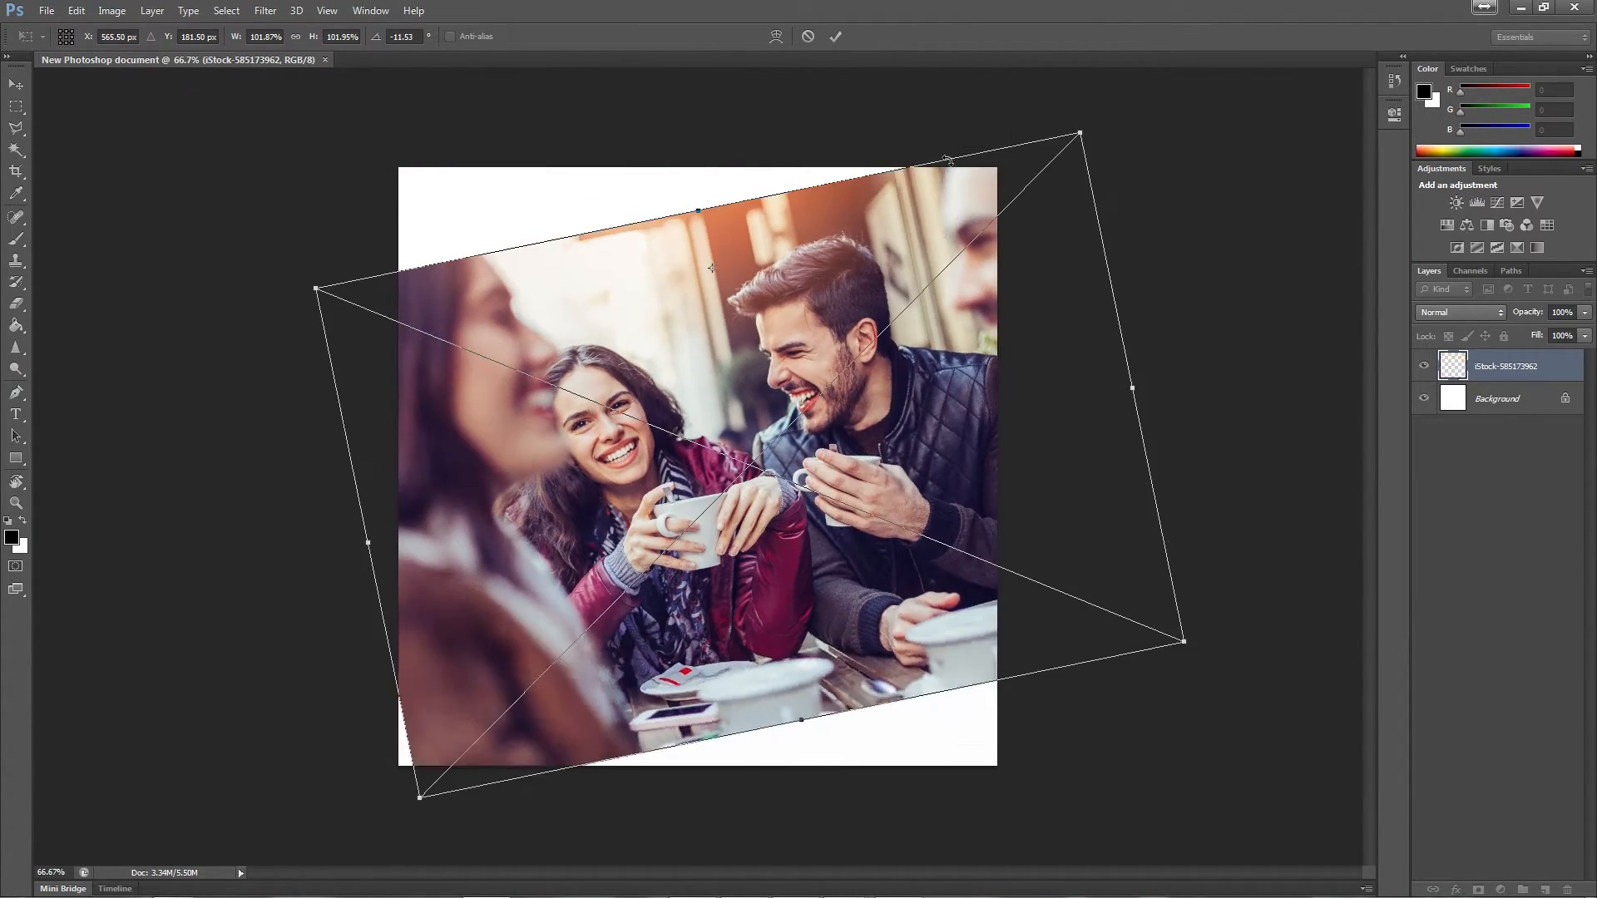
key("ctrl+z")
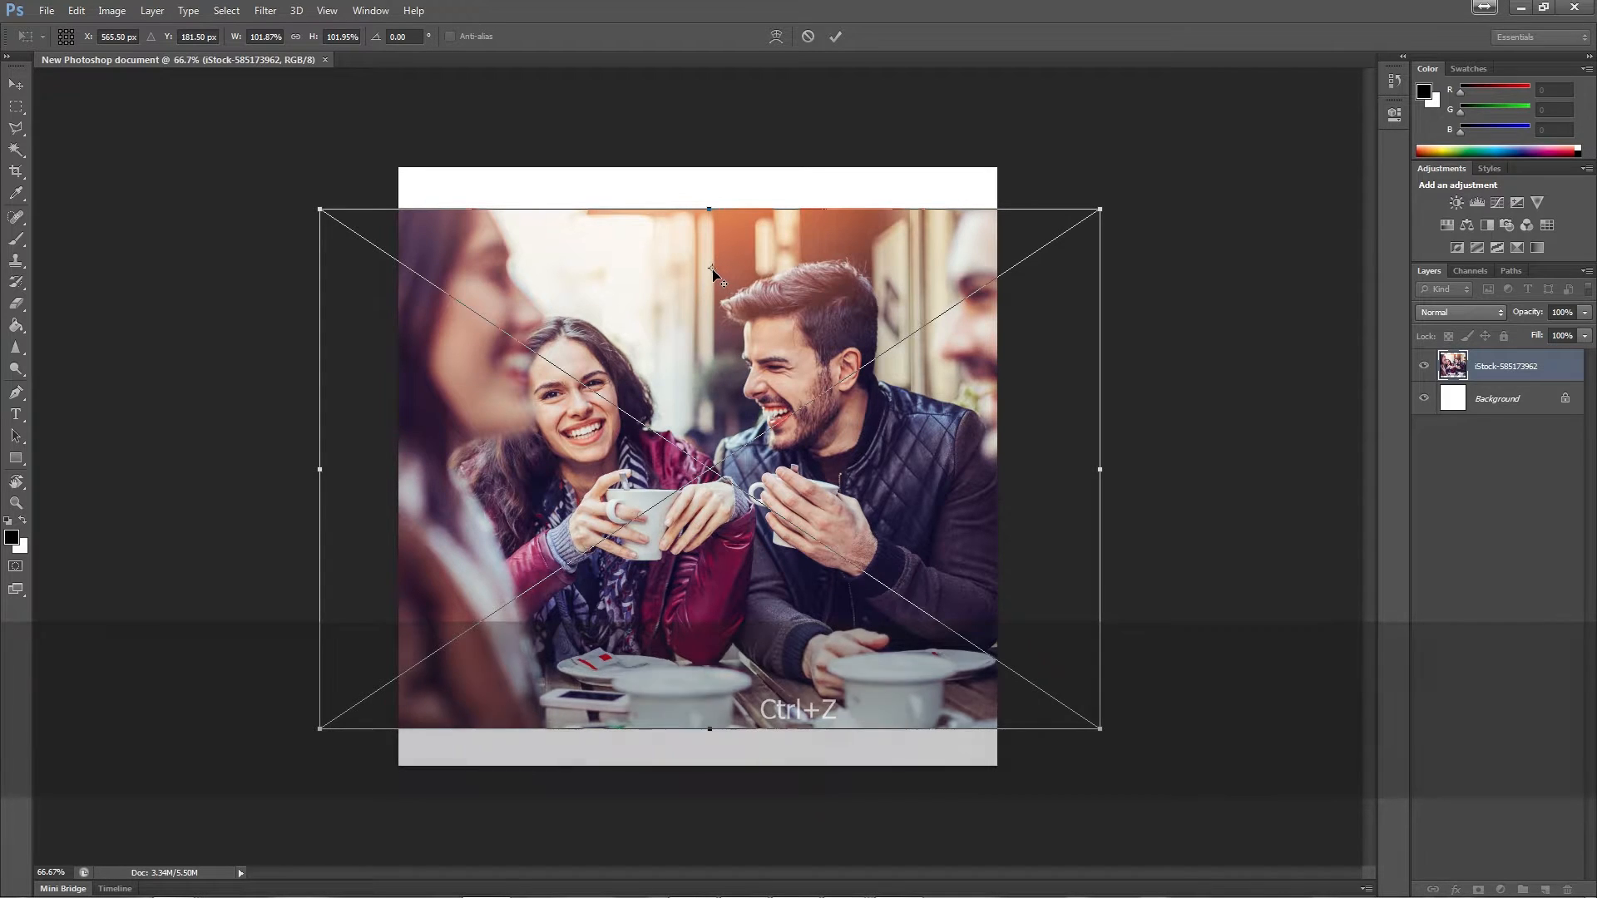
left_click_drag(713, 270, 710, 477)
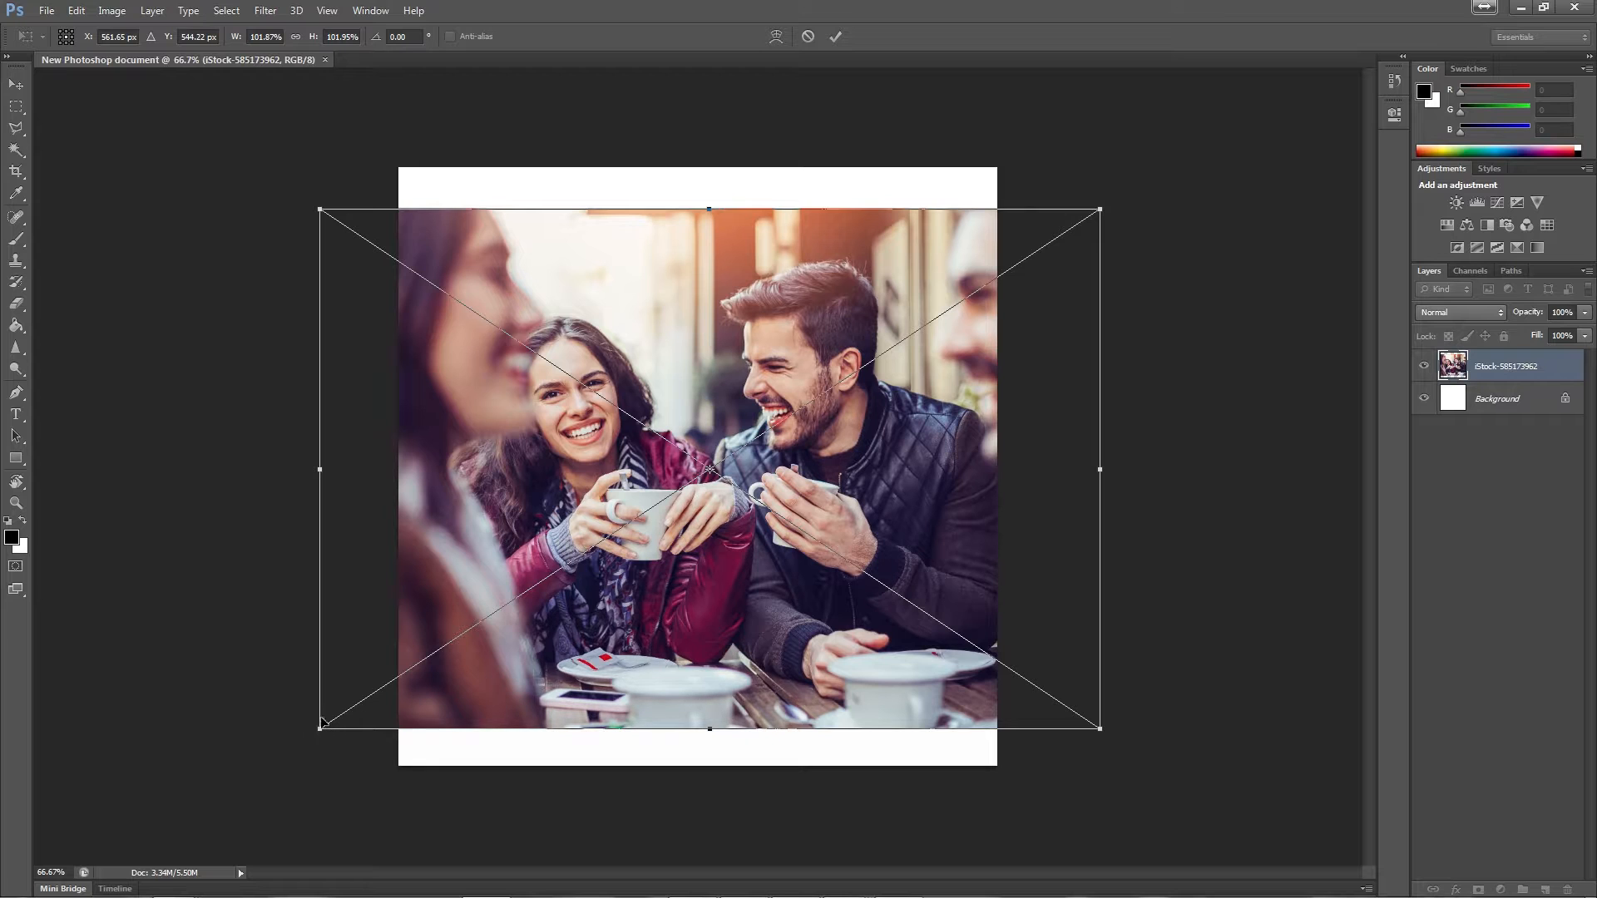
- Try distorting the photo by pulling its upper-right corner inward, and undo the distortion
key("ctrl")
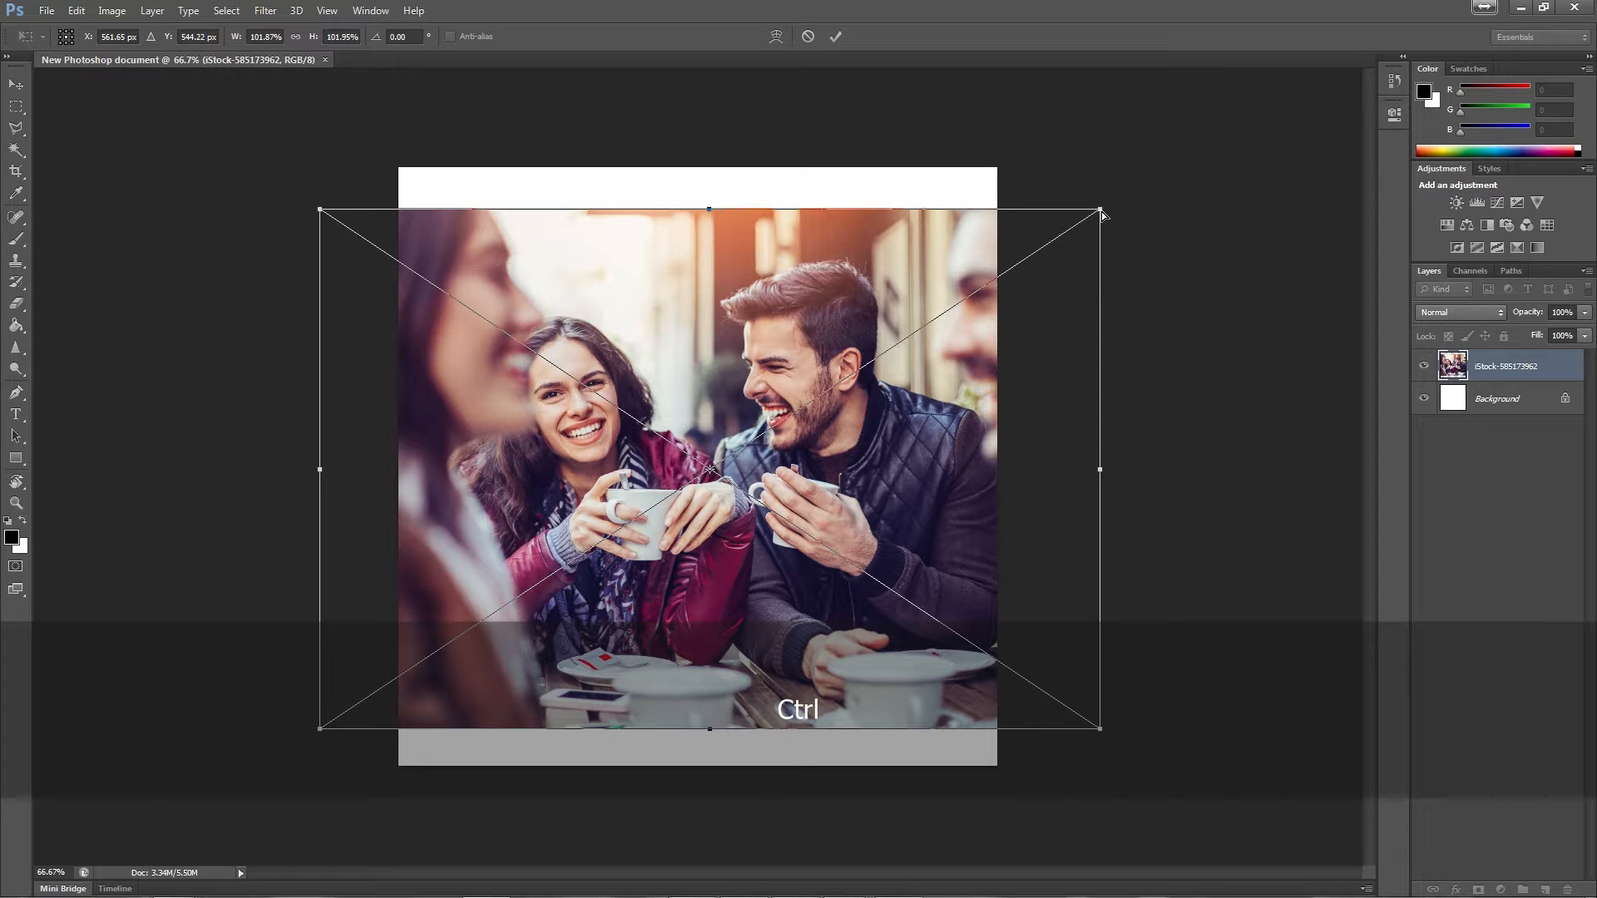
left_click_drag(1102, 215, 893, 289)
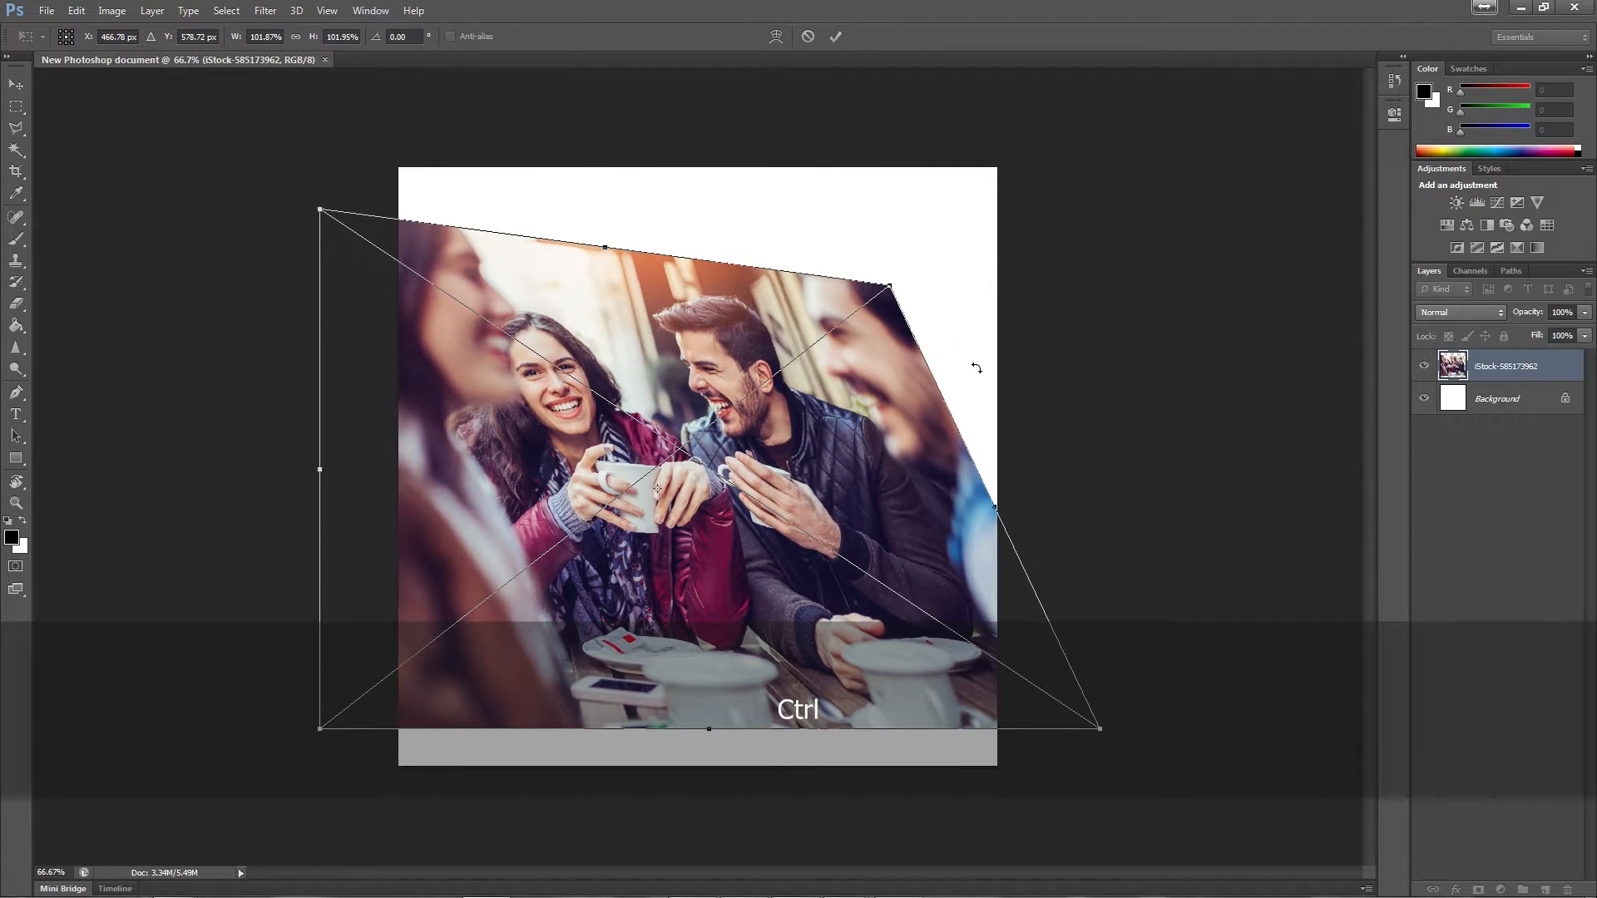
key("ctrl+z")
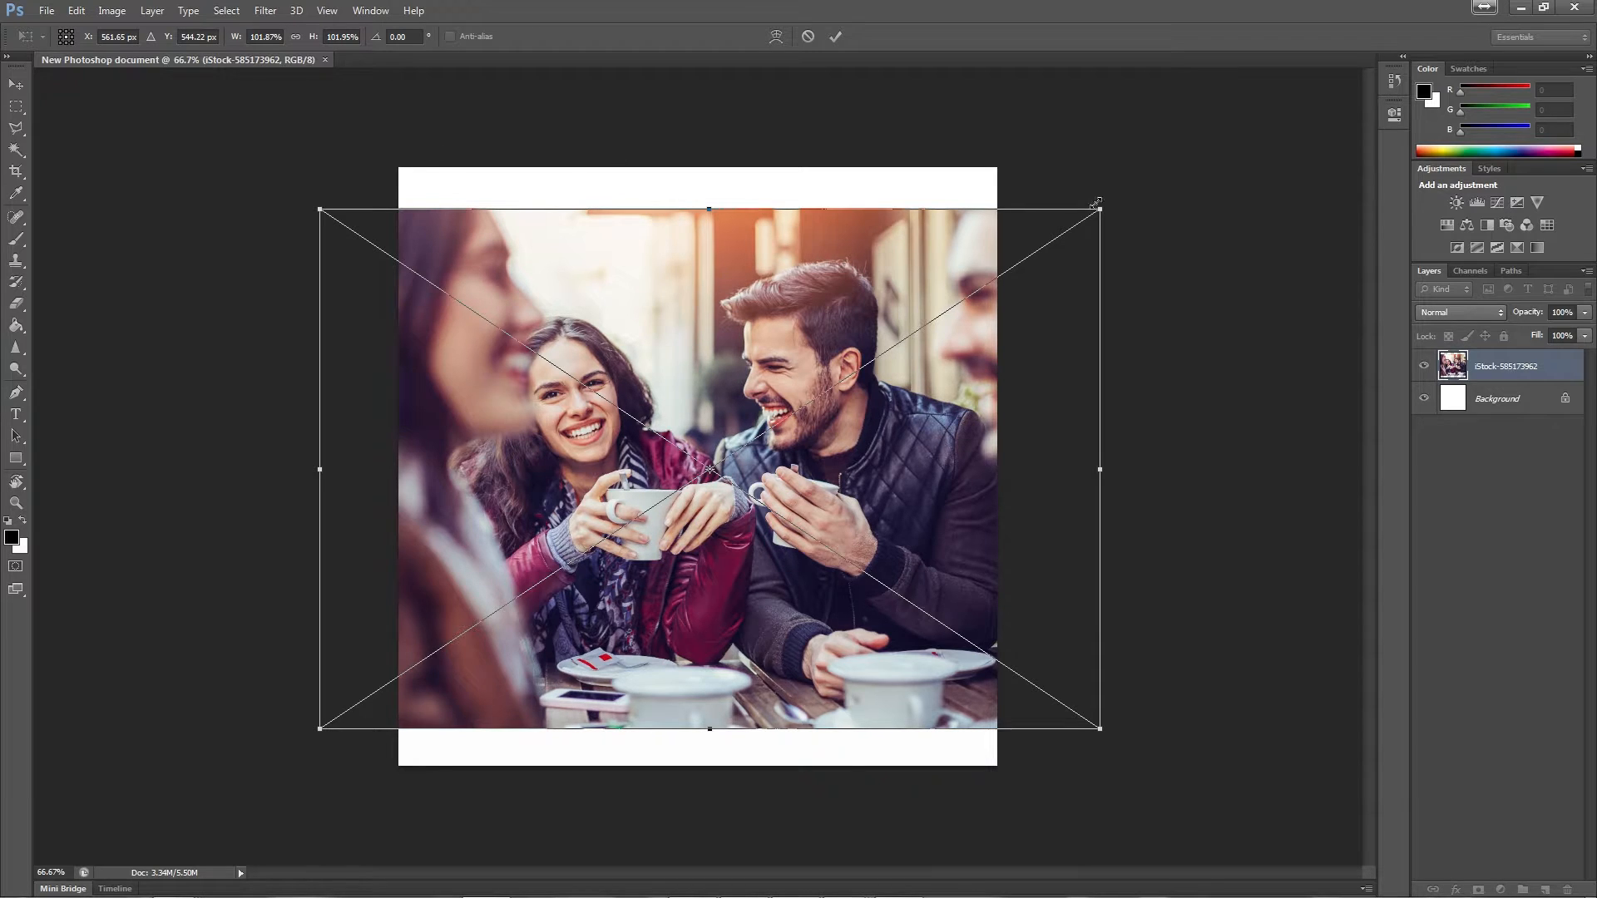
- Scale the photo proportionally from its center to about 119% so it fills the canvas, and commit the transformation
key("shift")
left_click_drag(1102, 205, 1164, 159)
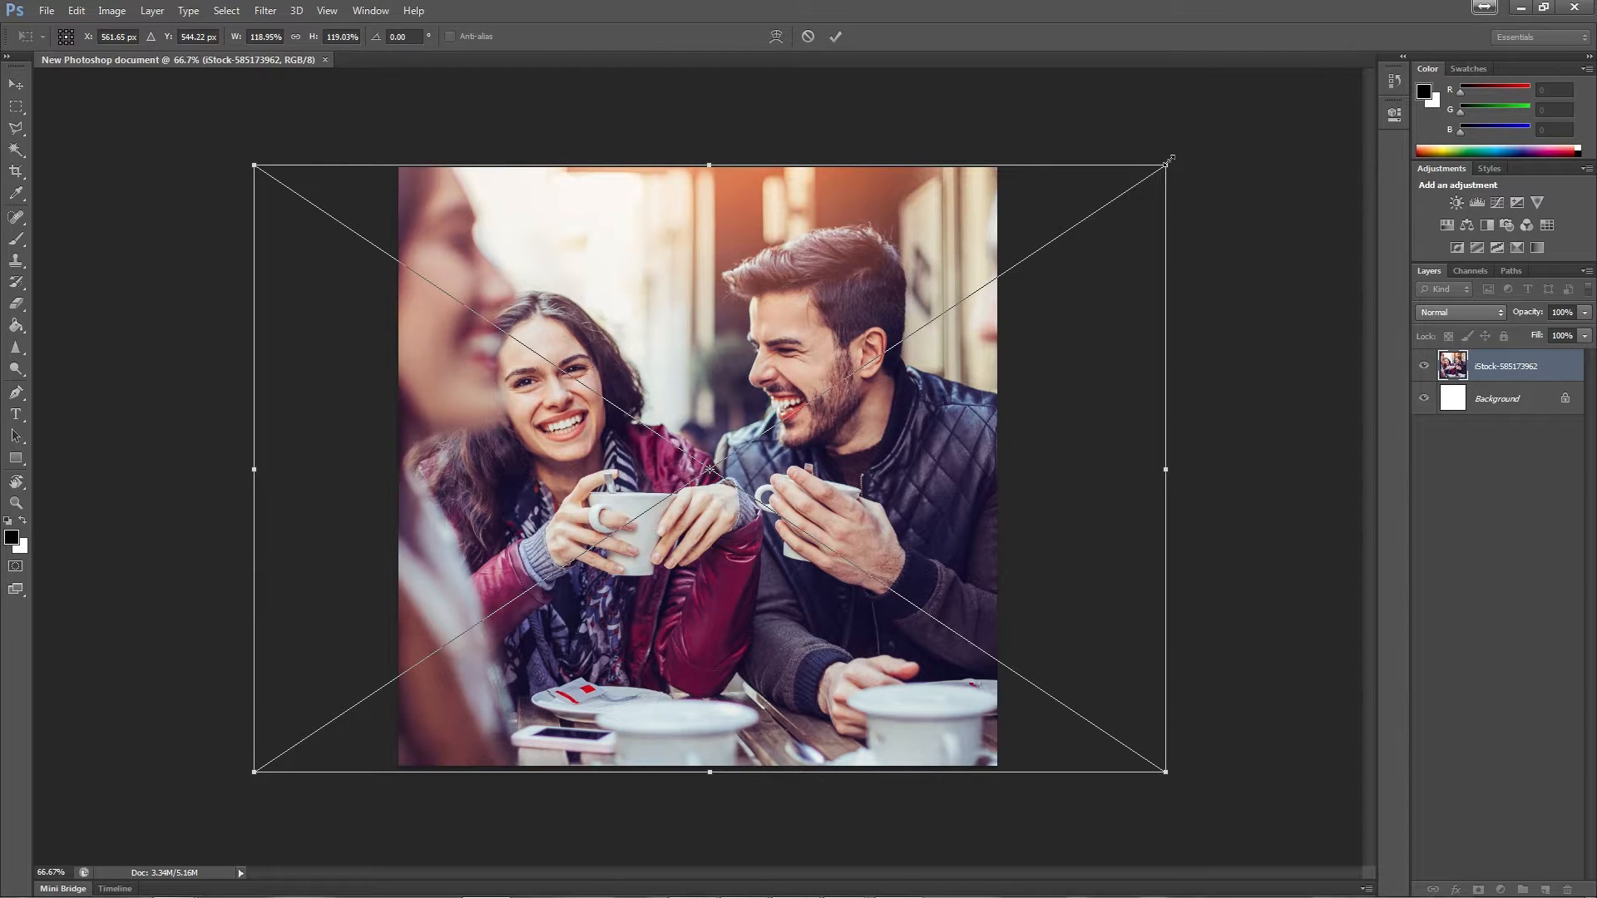
left_click_drag(1169, 159, 1053, 371)
key("ctrl+z")
left_click(836, 37)
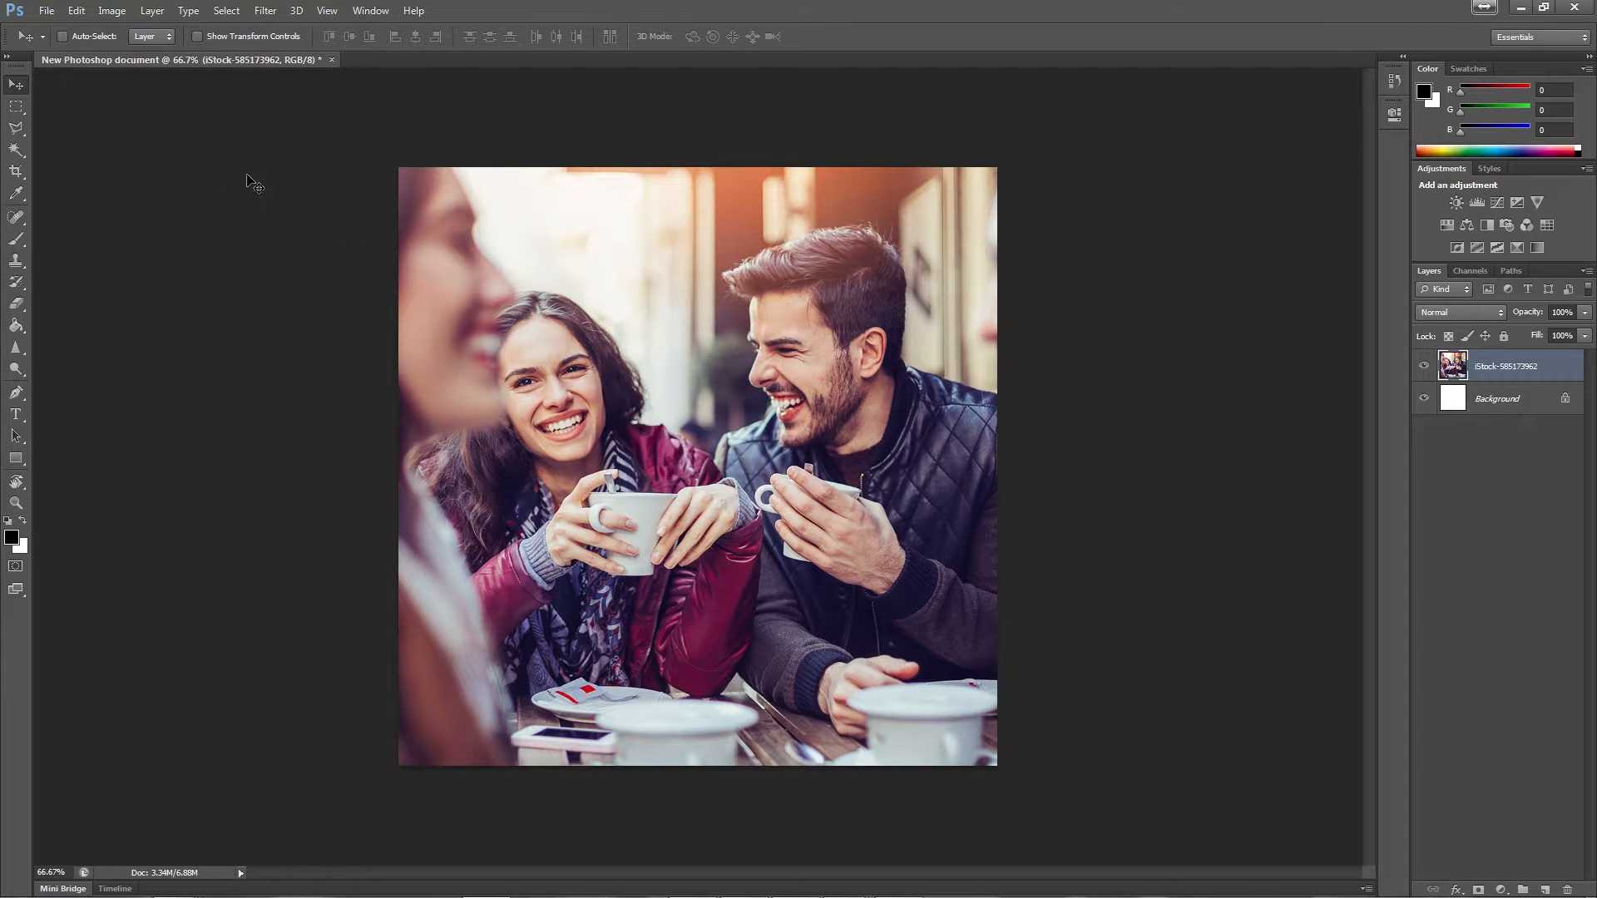
- Try moving the photo layer slightly to the left, and undo the move
key("ctrl+4")
mouse_move(644, 450)
left_mouse_down()
mouse_move(658, 424)
mouse_move(807, 504)
mouse_move(625, 524)
mouse_move(555, 456)
mouse_move(593, 412)
mouse_move(752, 442)
mouse_move(627, 451)
mouse_move(644, 403)
mouse_move(811, 449)
mouse_move(674, 436)
mouse_move(475, 467)
mouse_move(626, 449)
left_mouse_up()
key("ctrl+z")
key("ctrl+t")
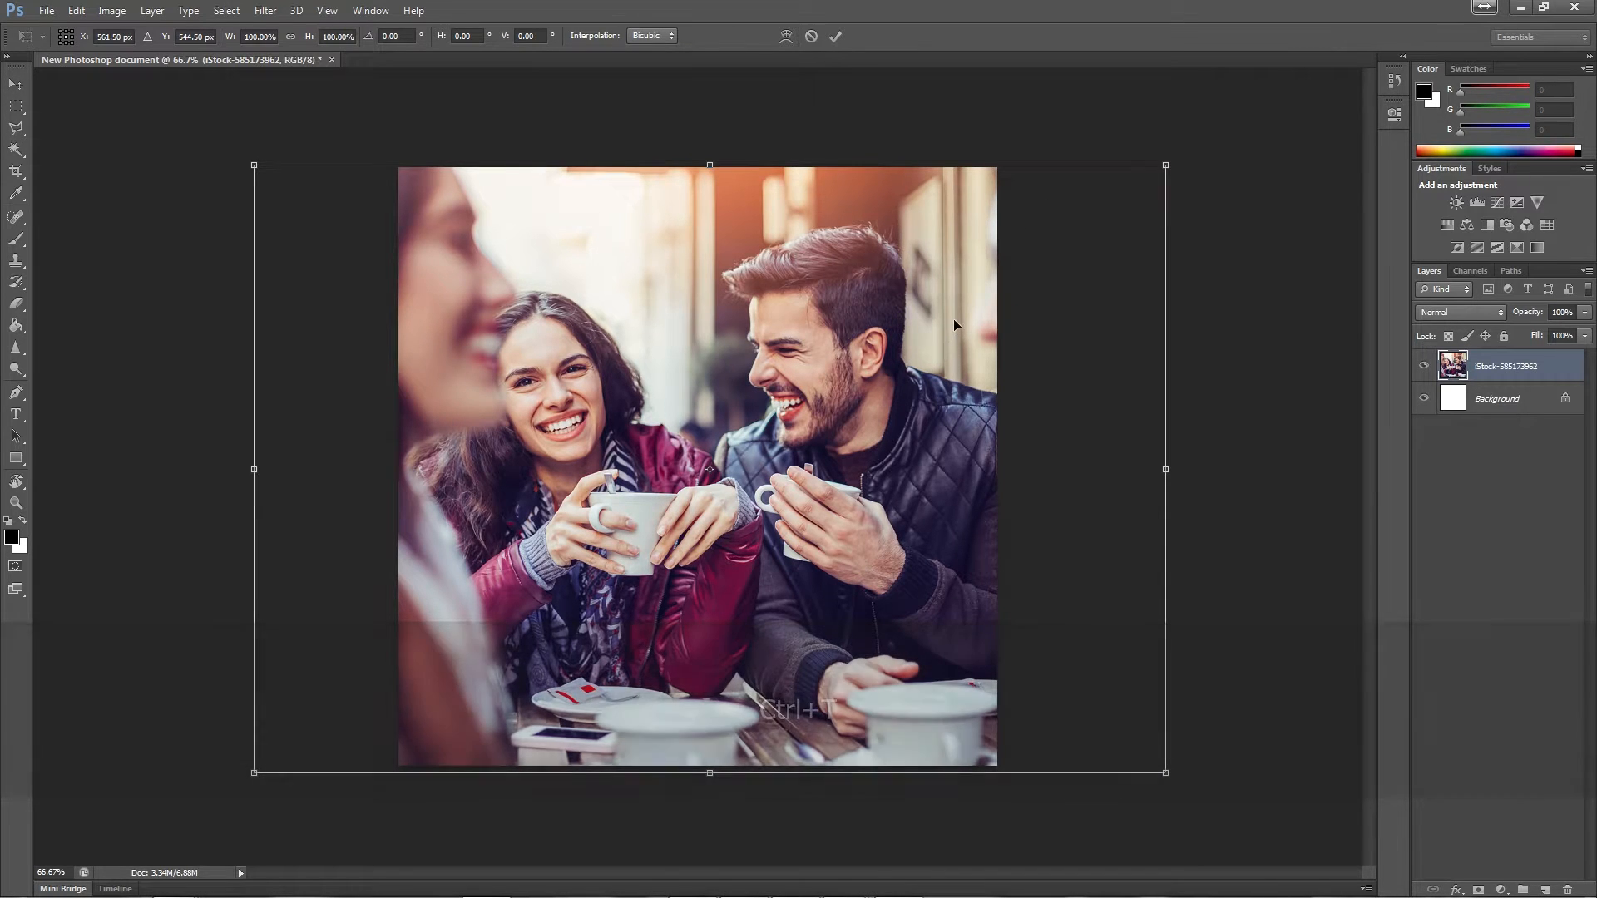
left_click(83, 12)
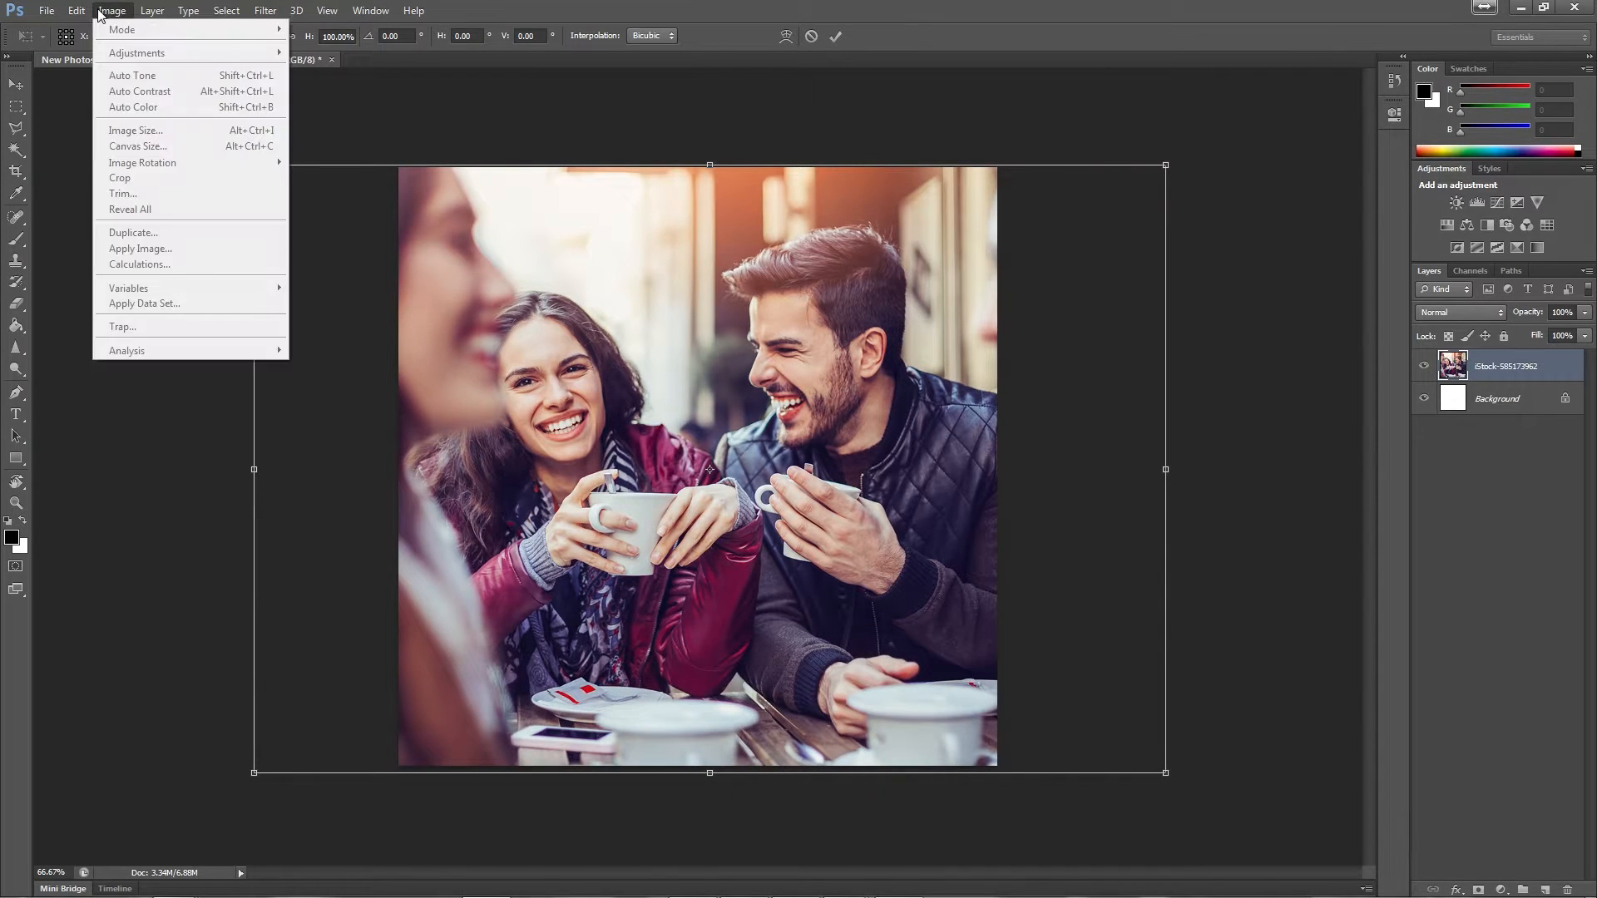
left_click(802, 29)
left_click(809, 36)
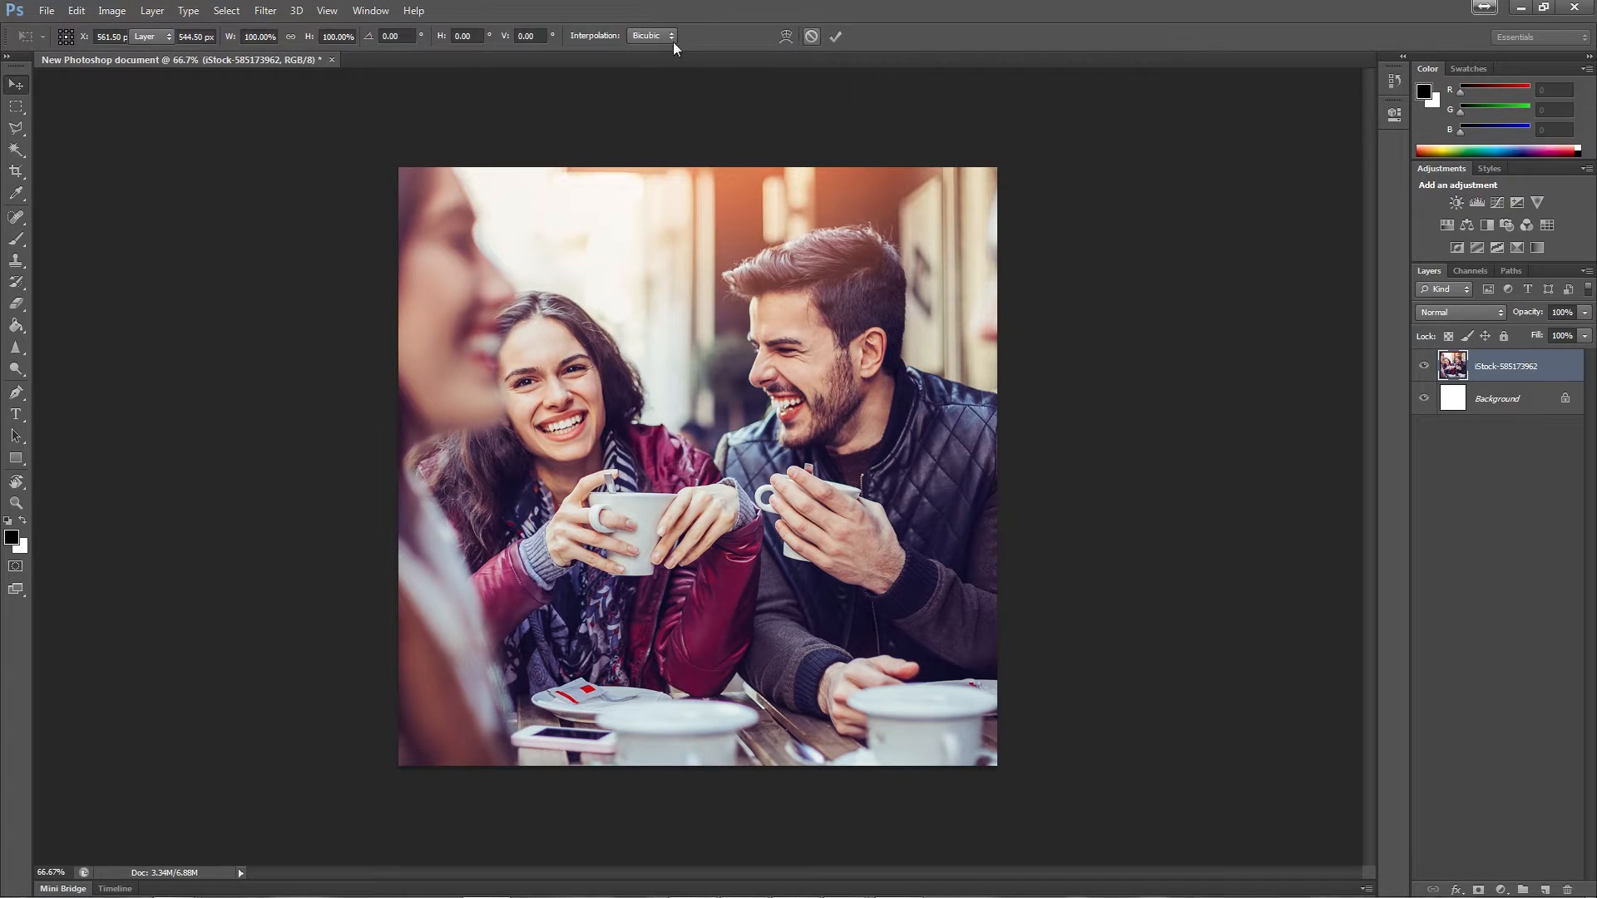
left_click(109, 14)
mouse_move(151, 11)
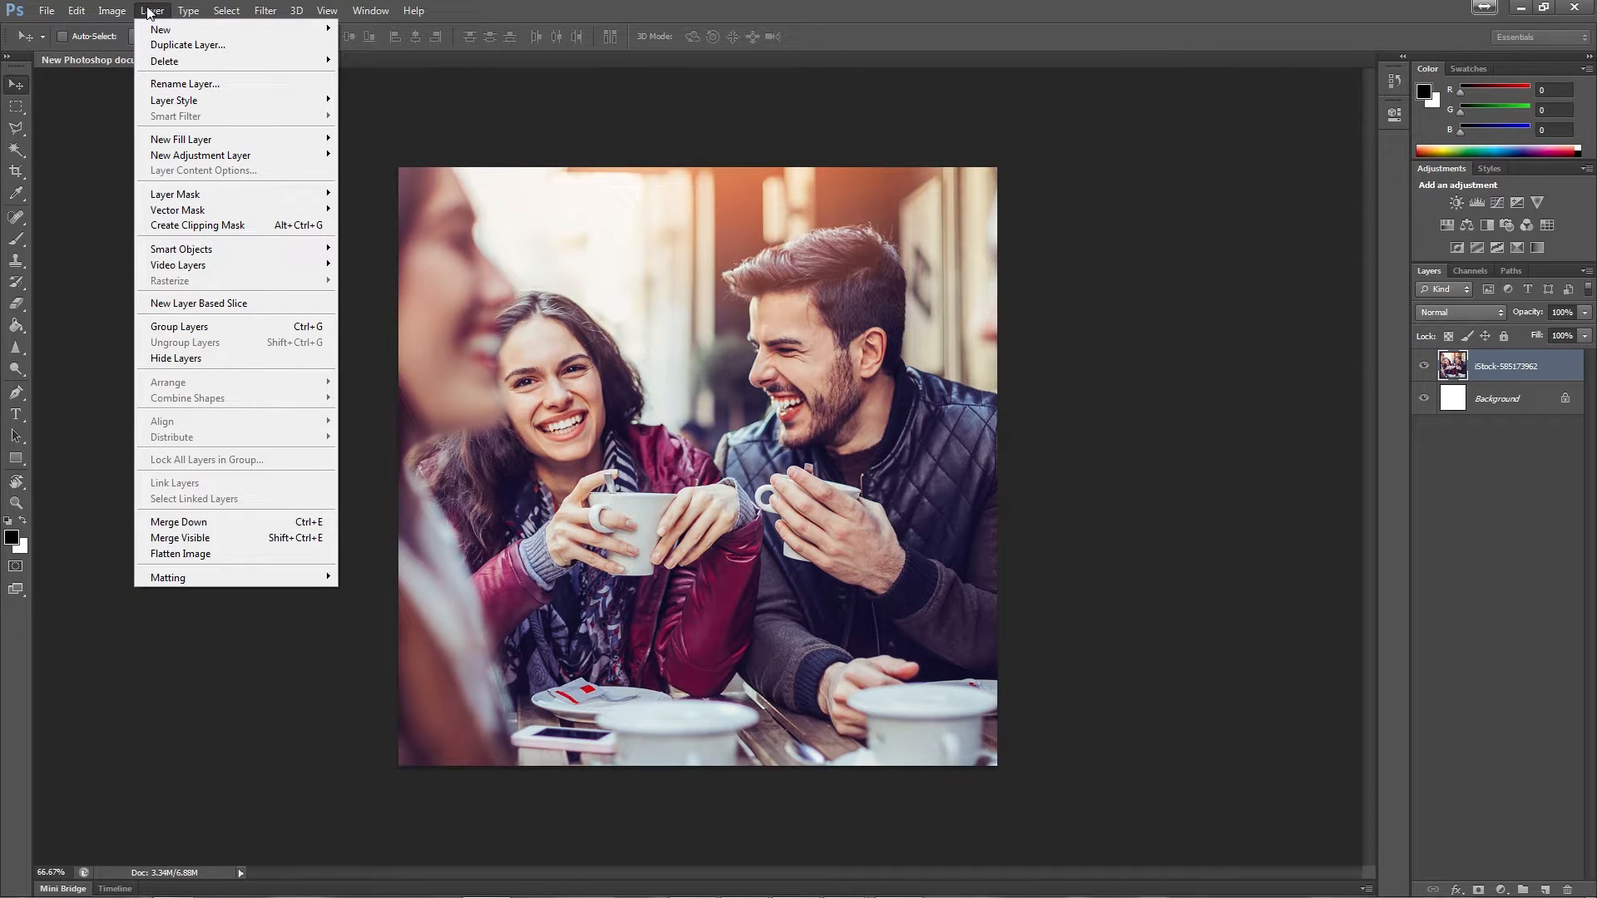
mouse_move(73, 12)
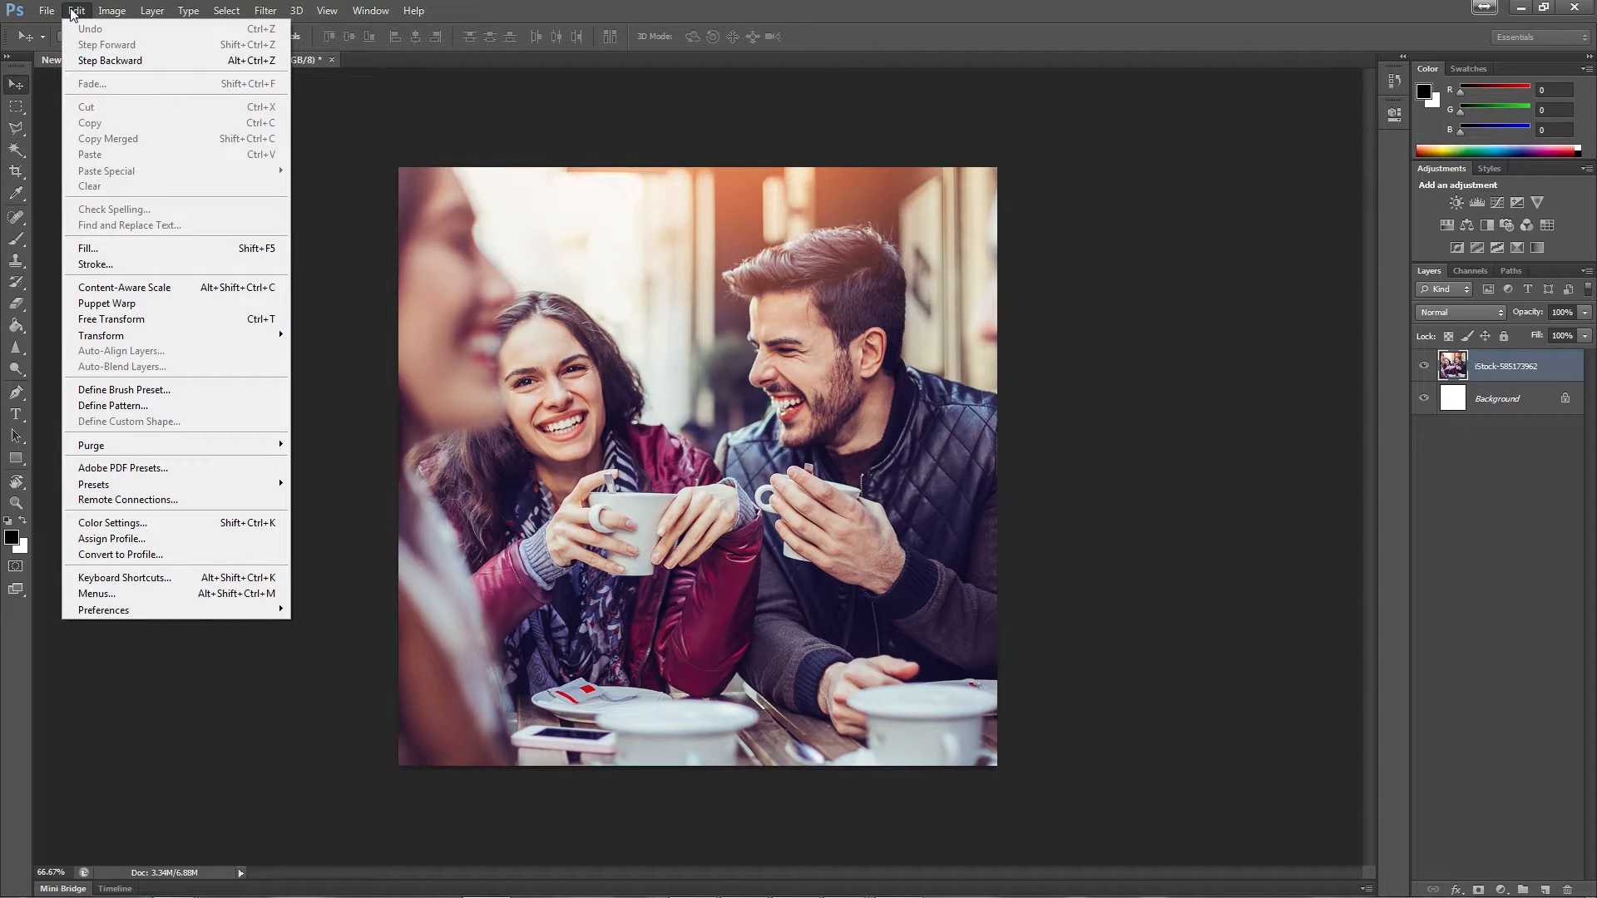
mouse_move(213, 335)
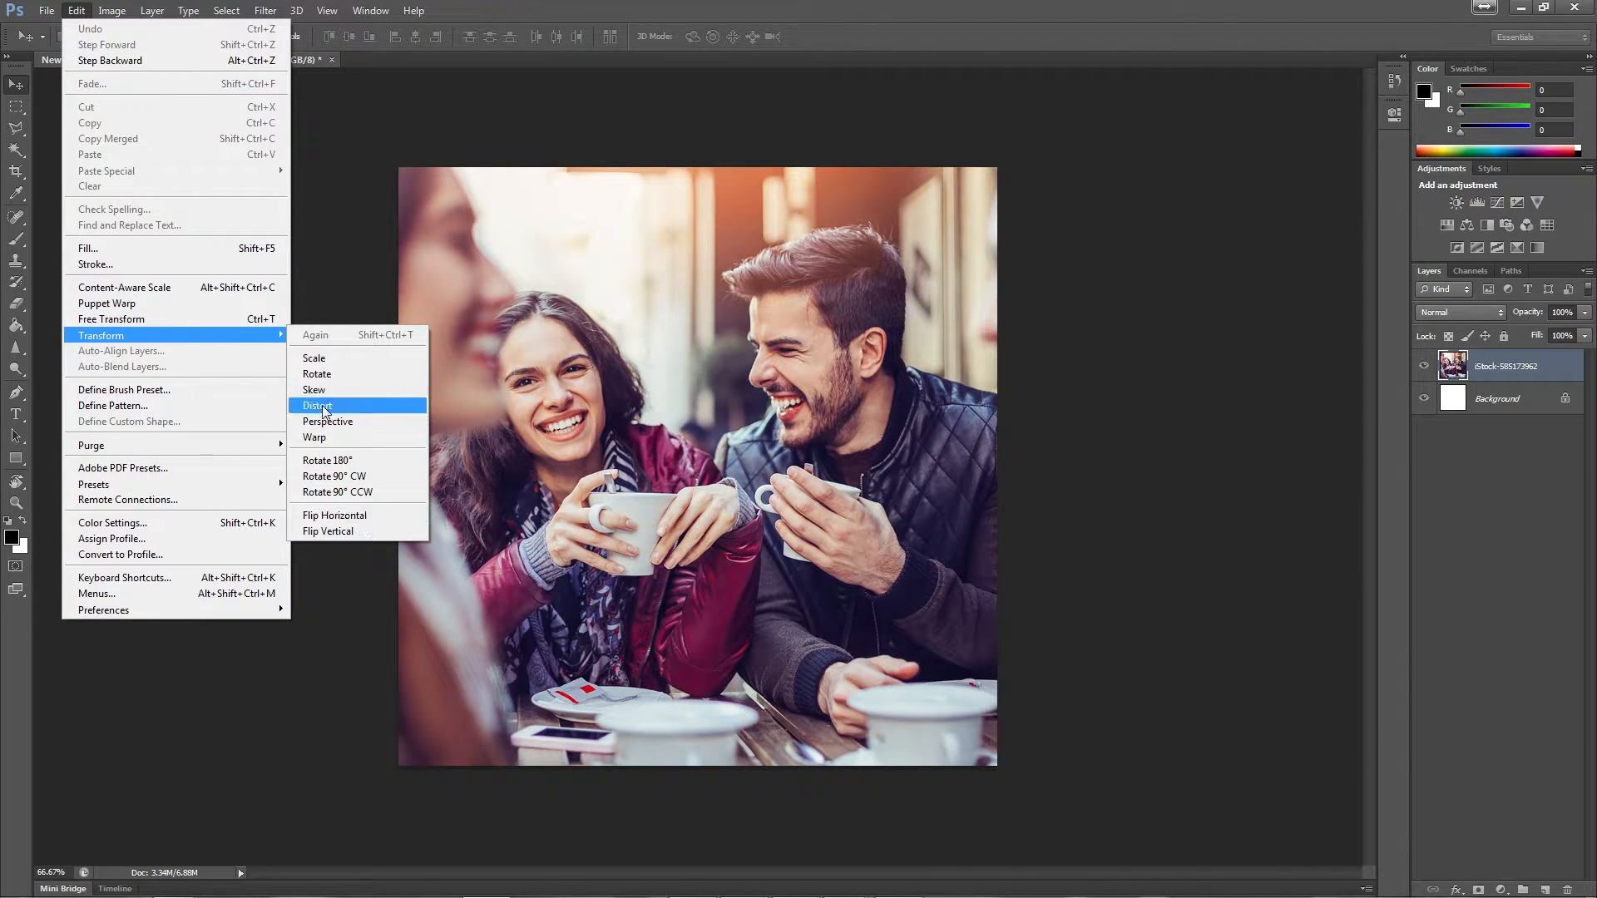
left_click(160, 321)
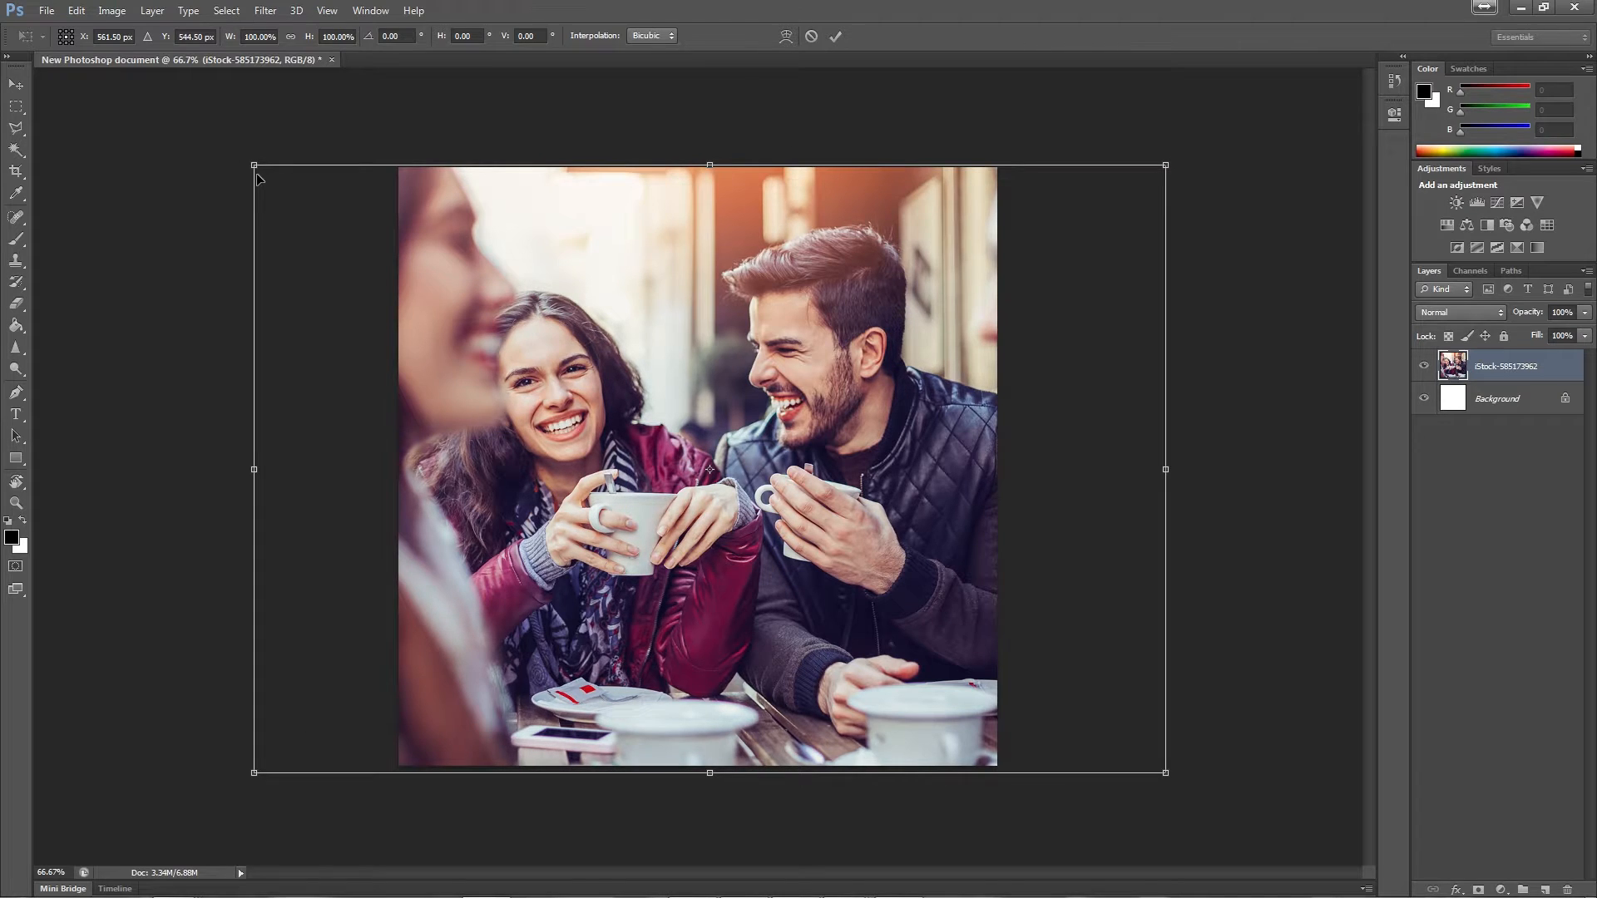
key("ctrl+5")
left_click(814, 36)
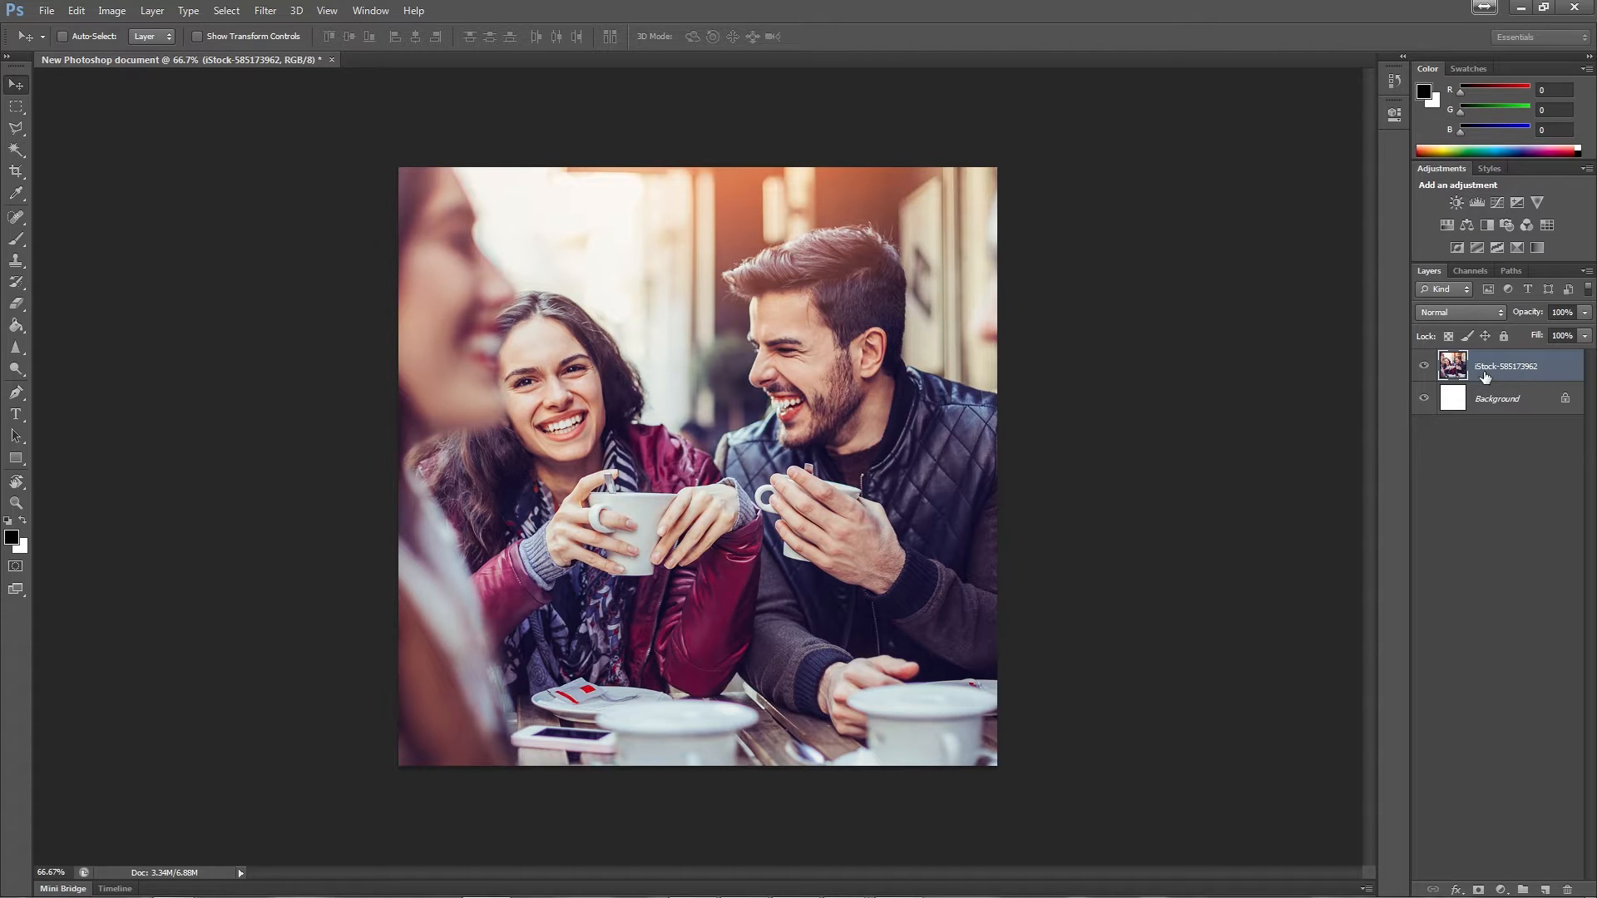
- Try the photo layer at 40% opacity, and restore it to 100%
key("4")
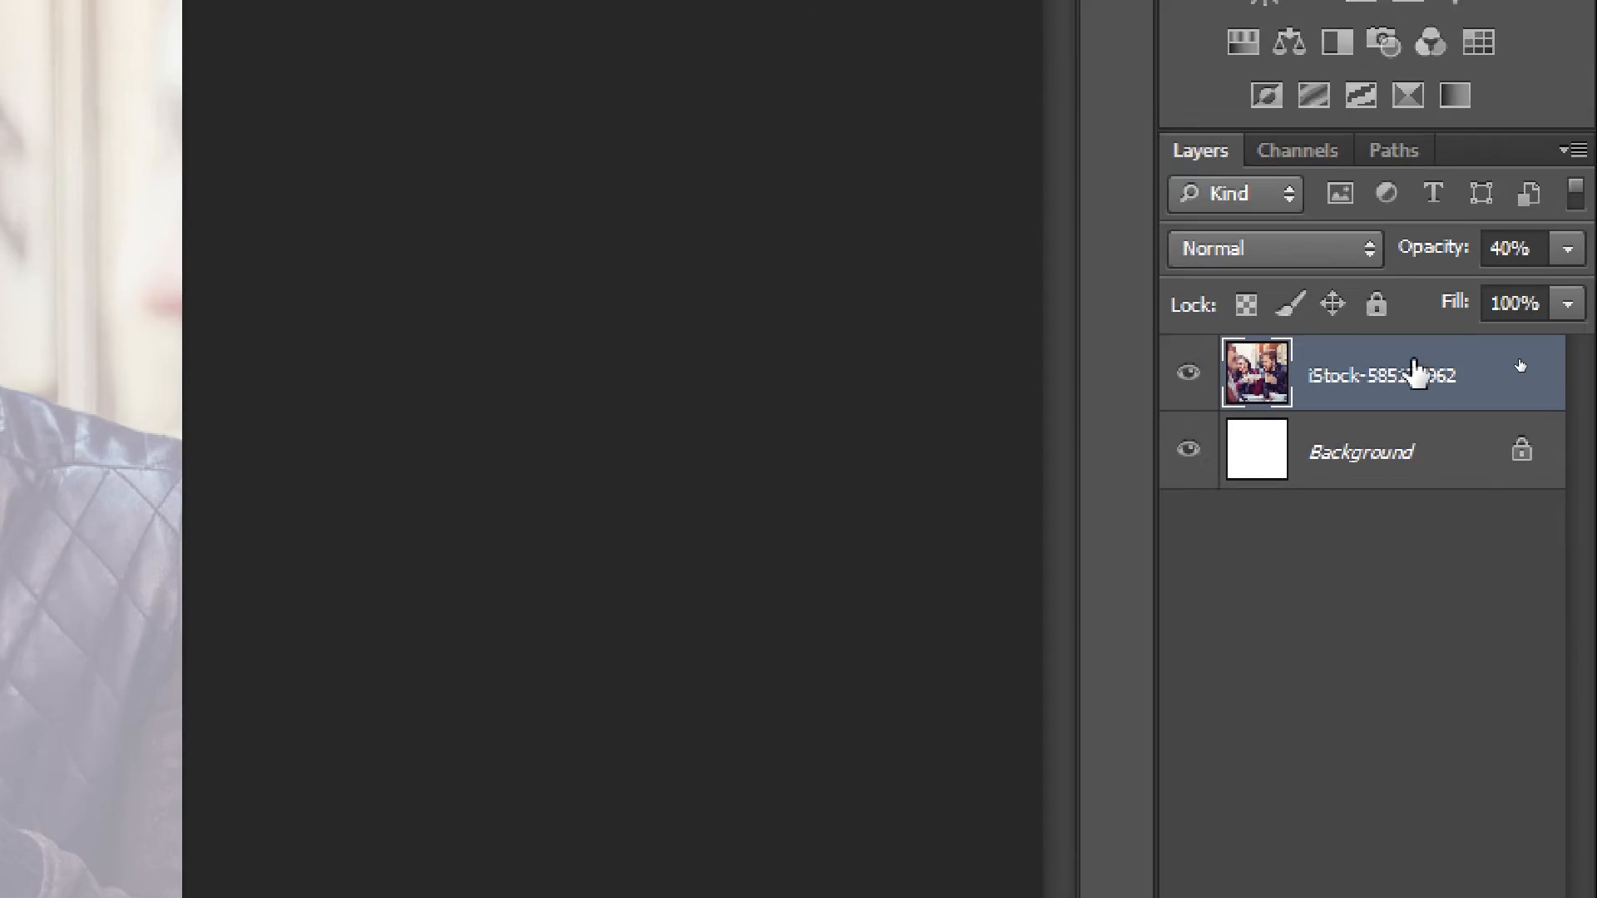
key("0")
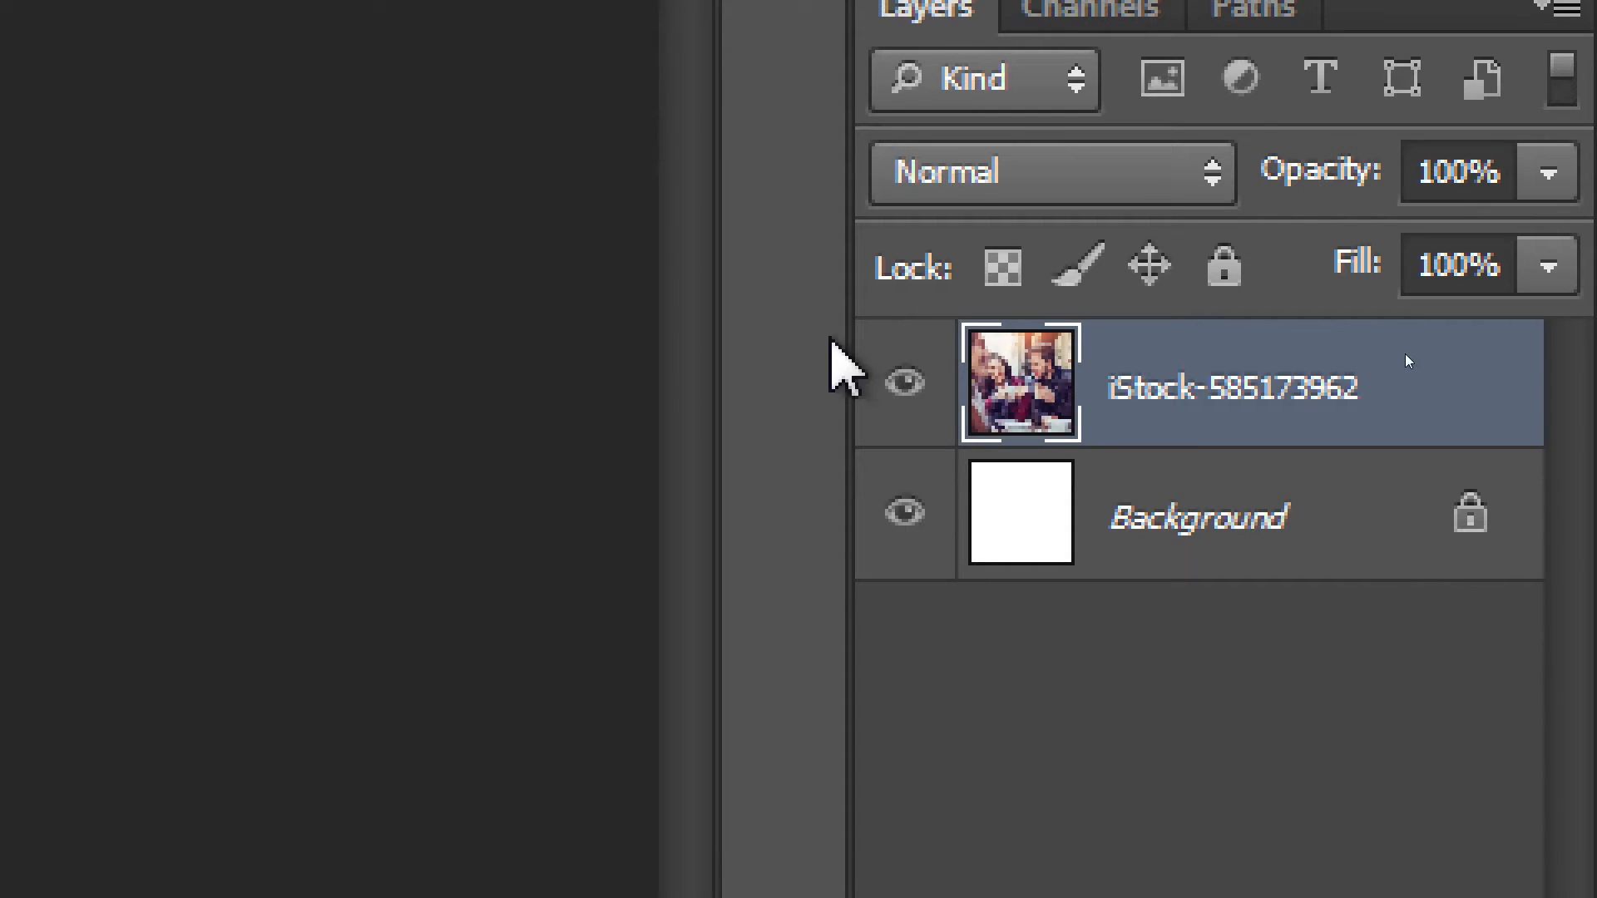
key("ctrl")
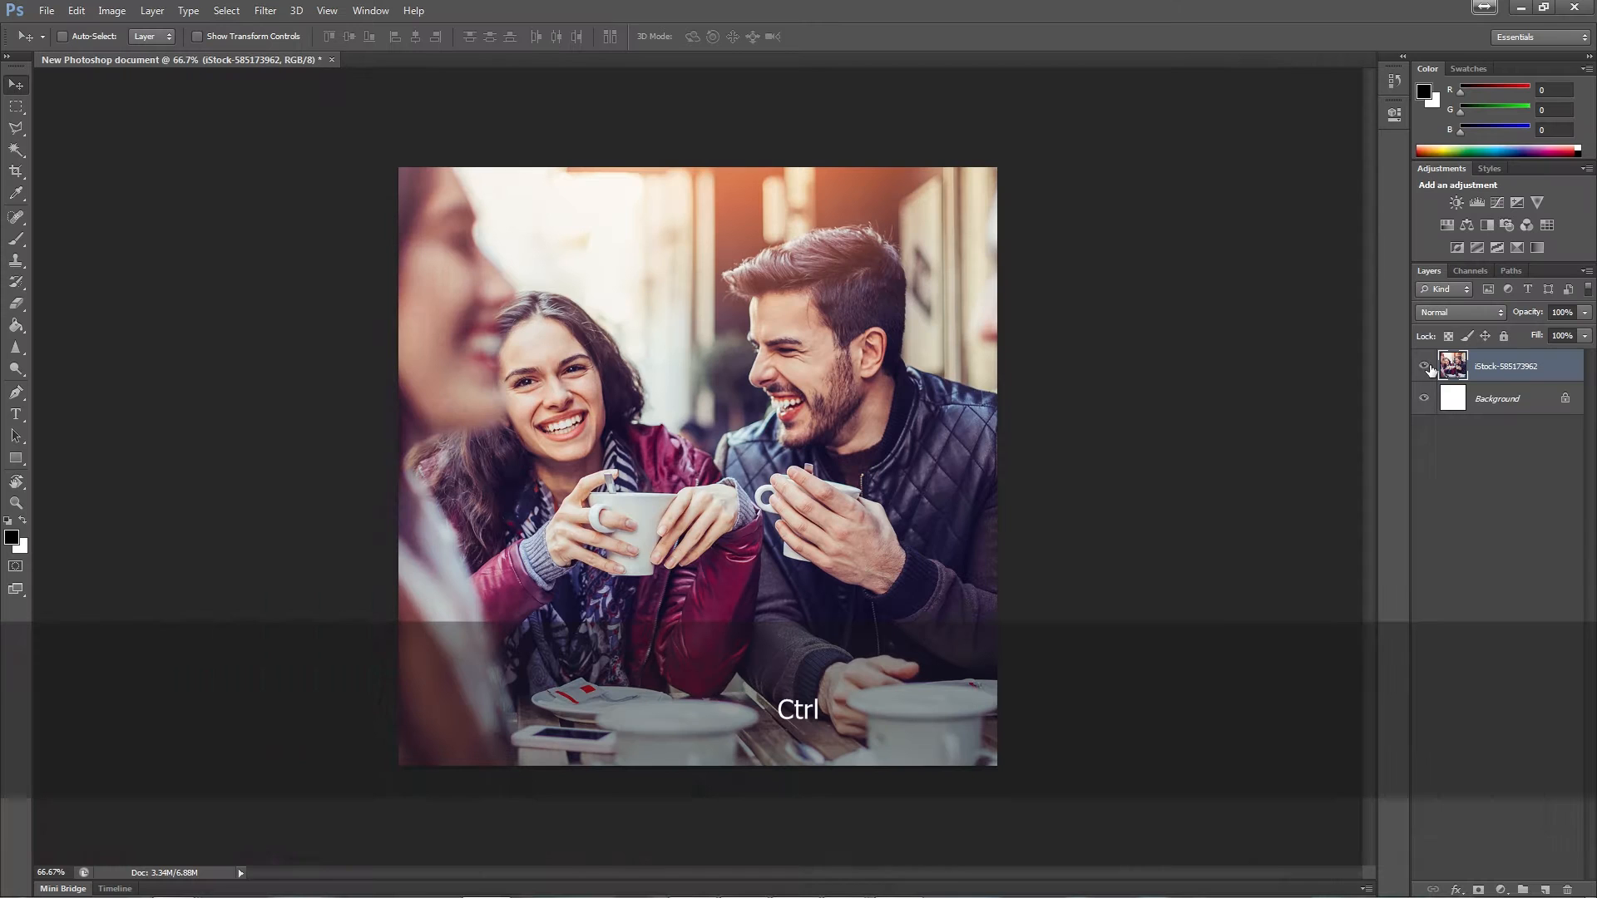
- Toggle the photo layer's visibility off and on, and add a new empty layer above it
left_click(1425, 367)
left_click(1425, 367)
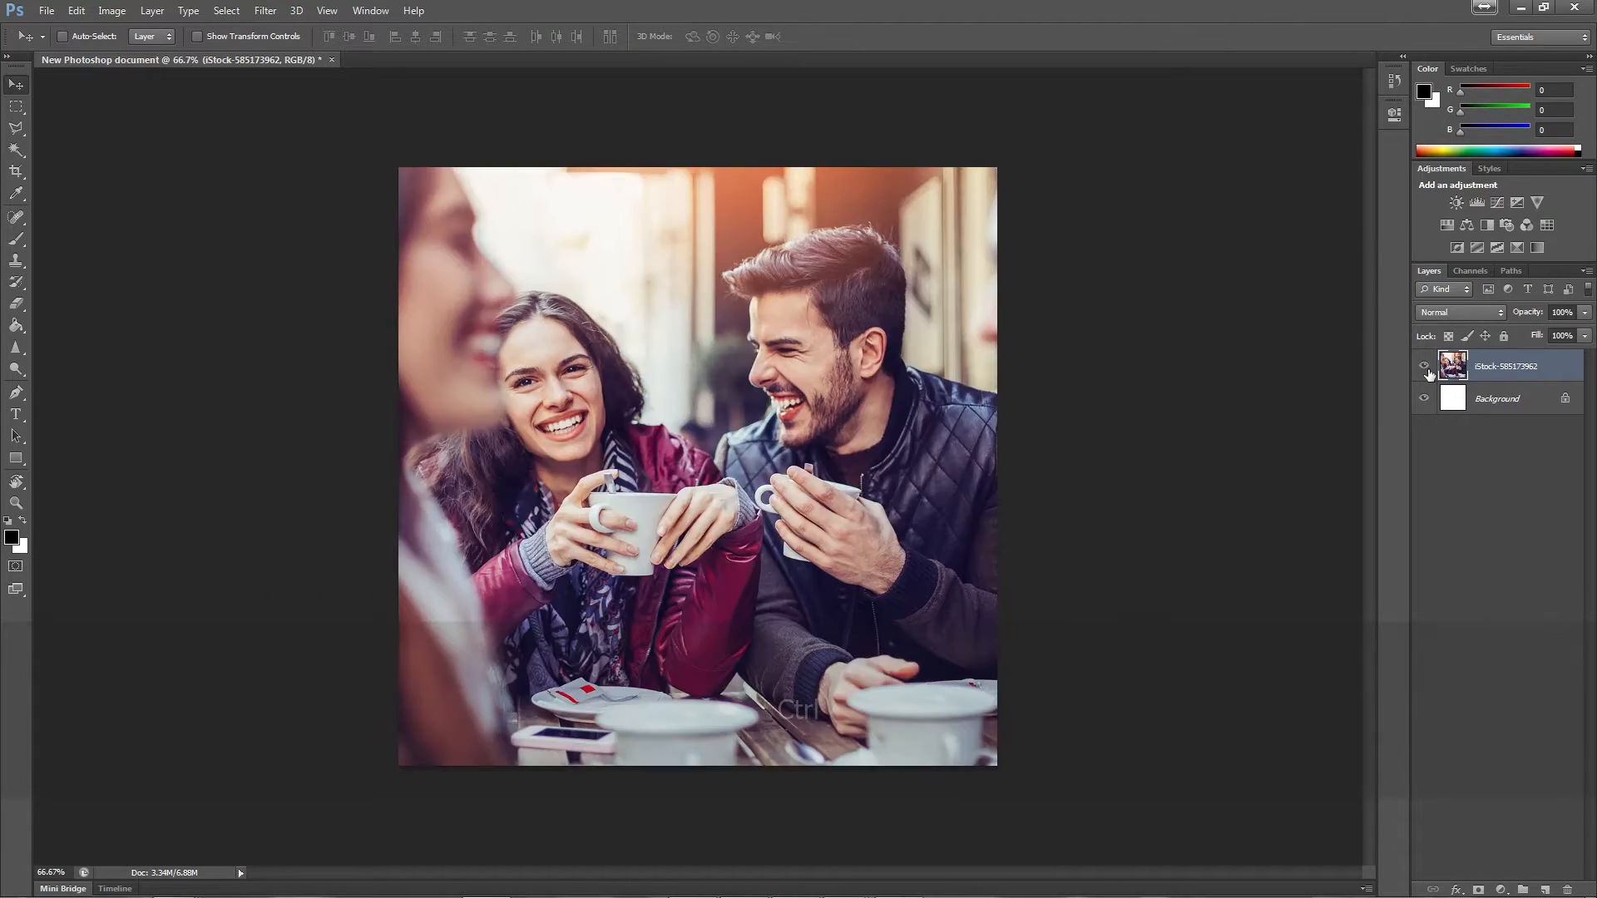
left_click(1424, 367)
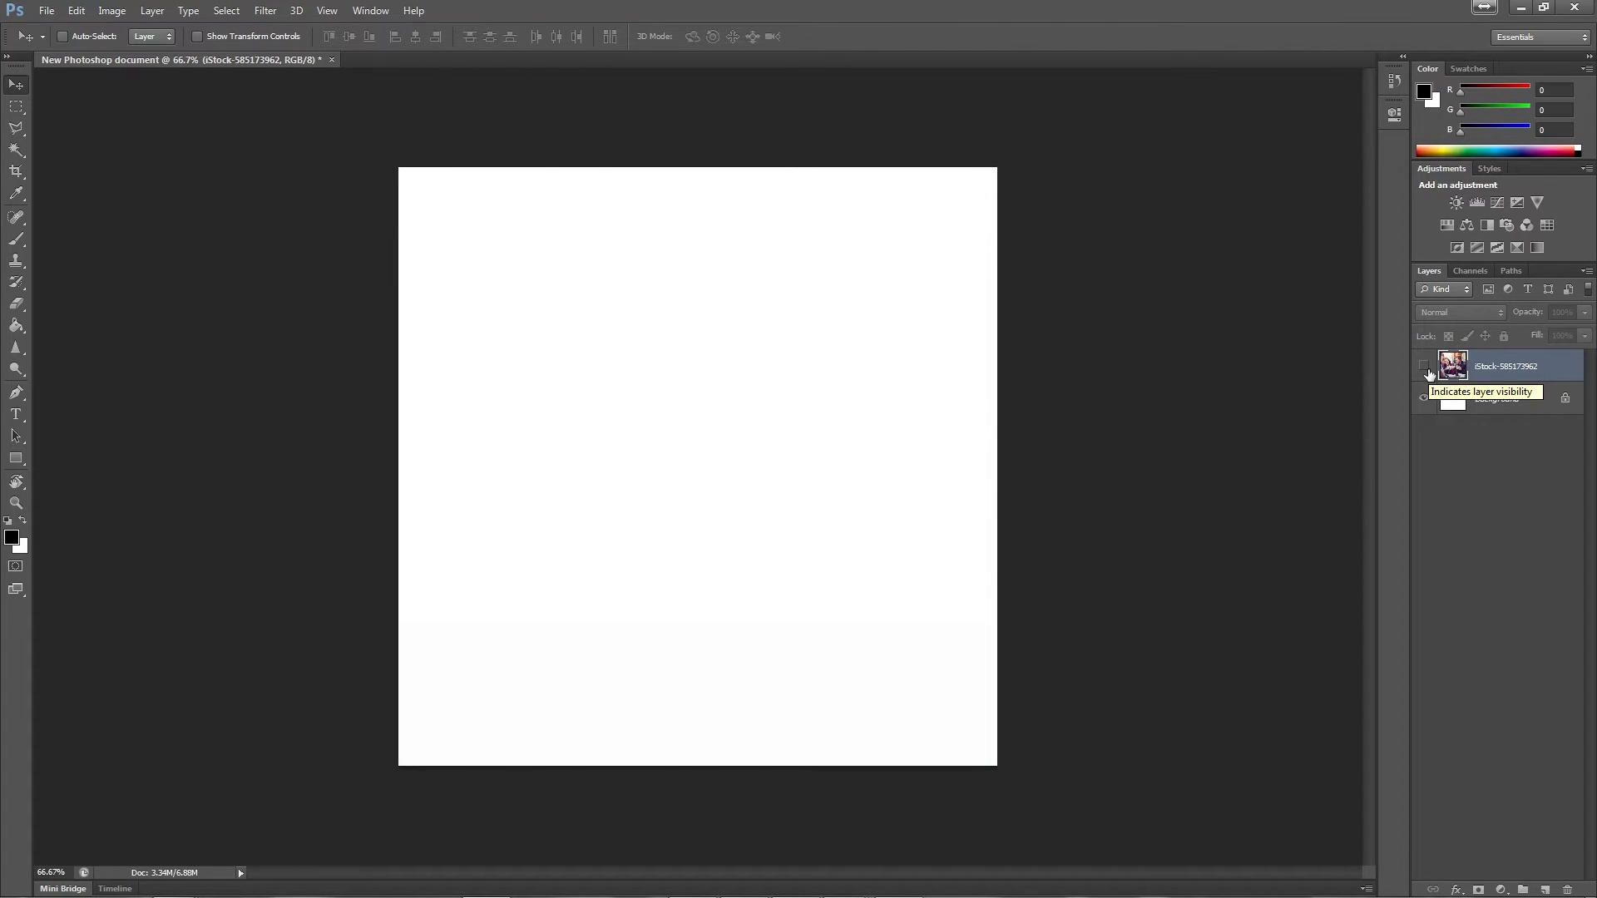
left_click(1424, 367)
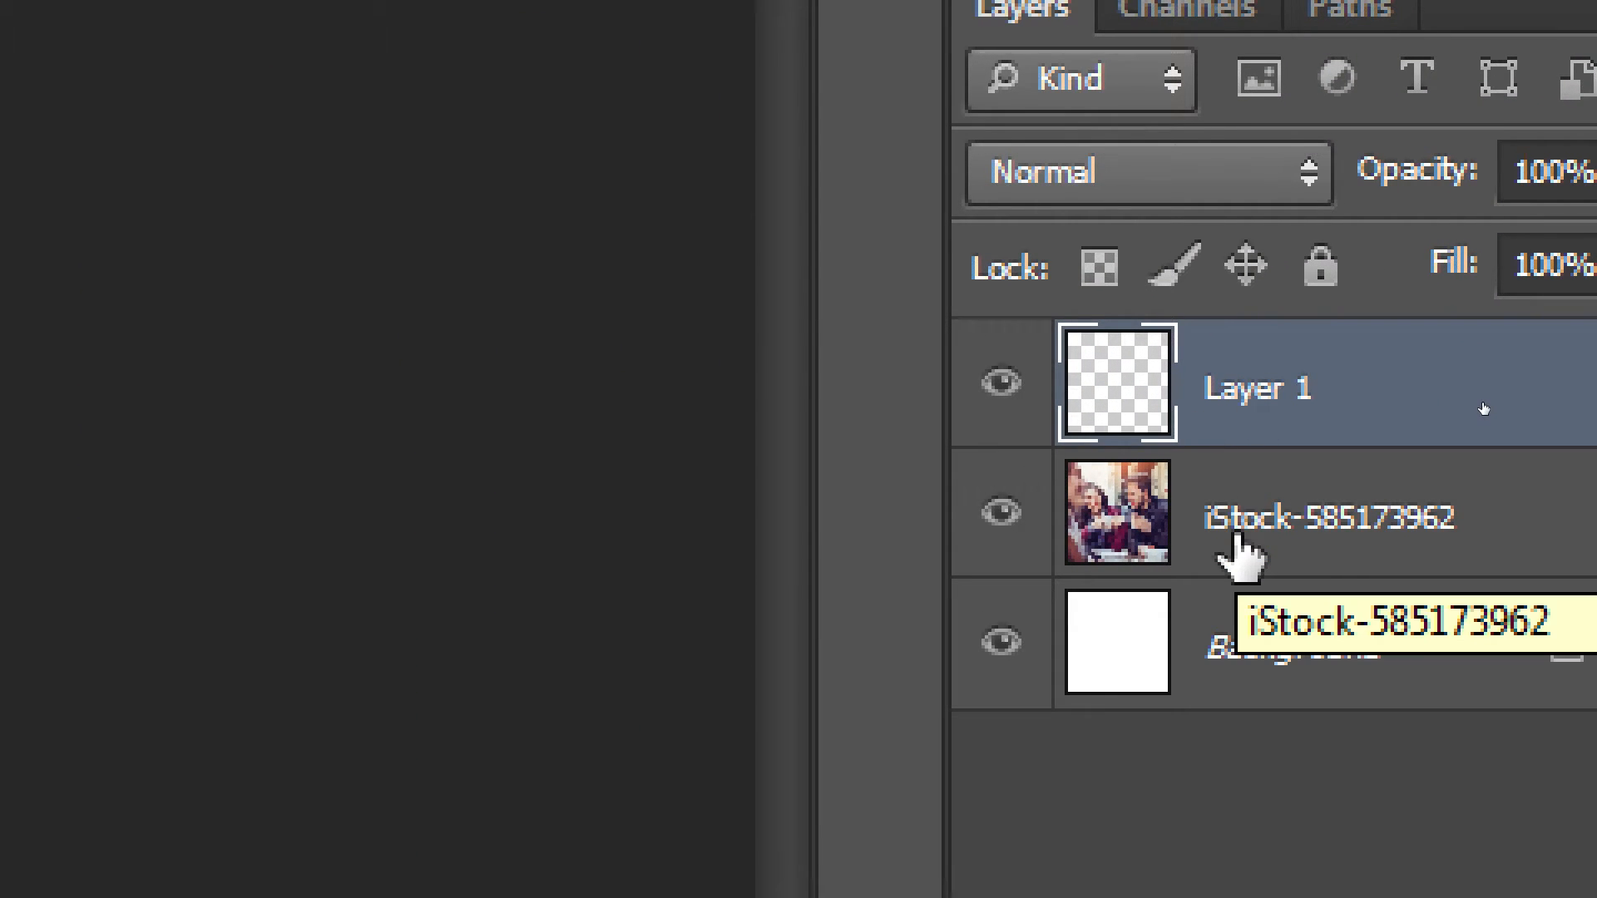
- Switch the active layer between the photo, the background and Layer 1, ending with Layer 1 selected
left_click(1239, 542)
left_click(1260, 701)
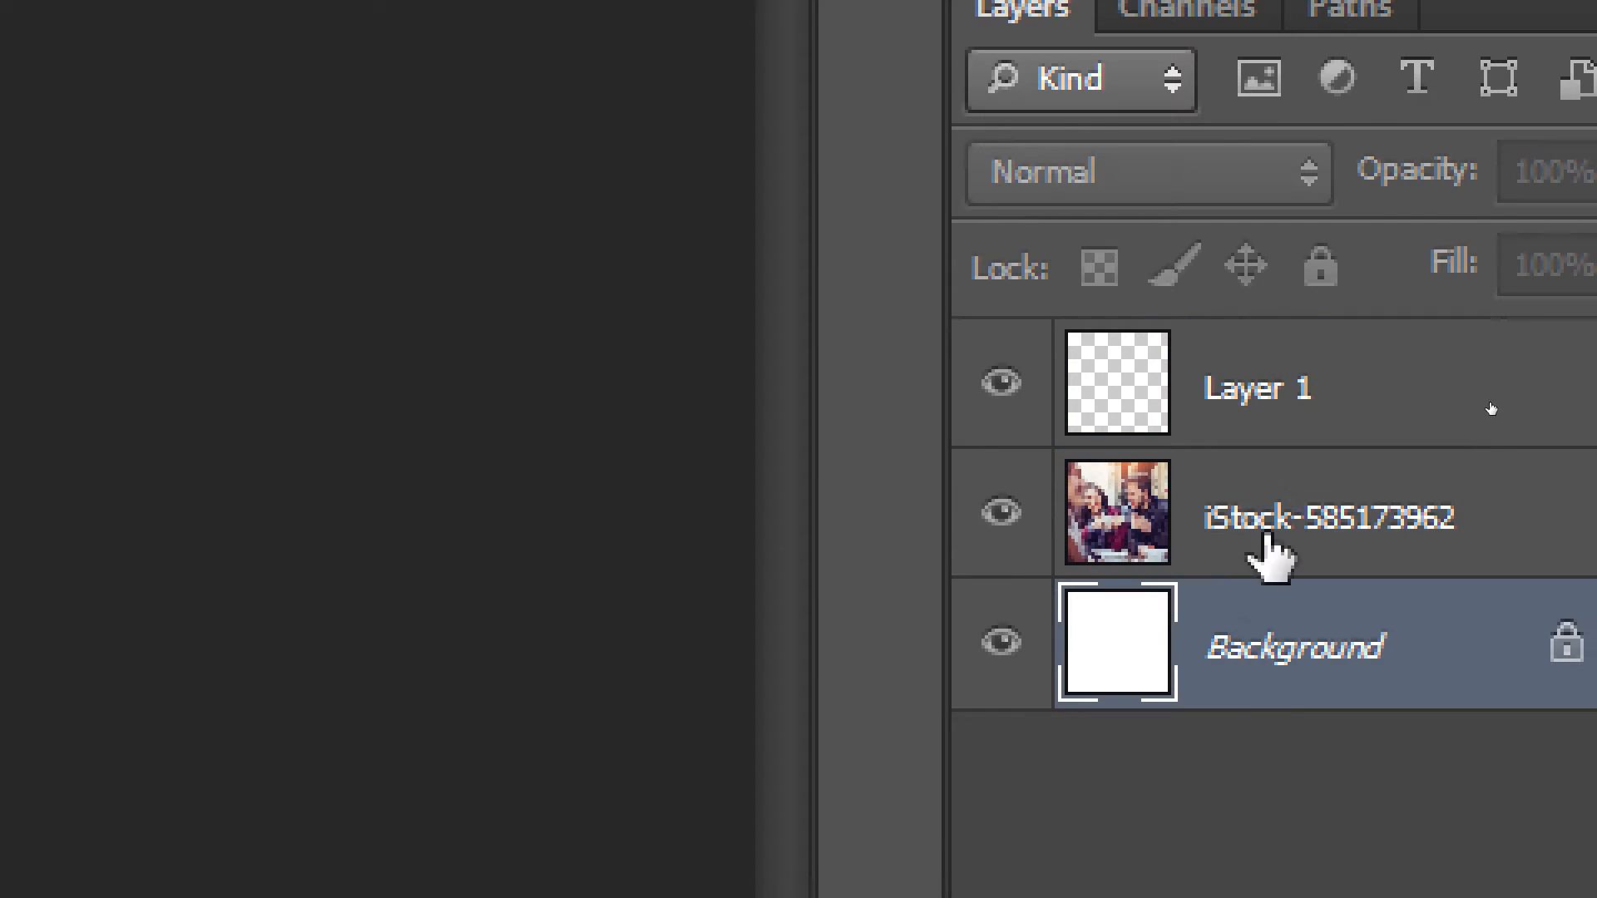
left_click(1281, 389)
left_click(1290, 541)
left_click(1297, 346)
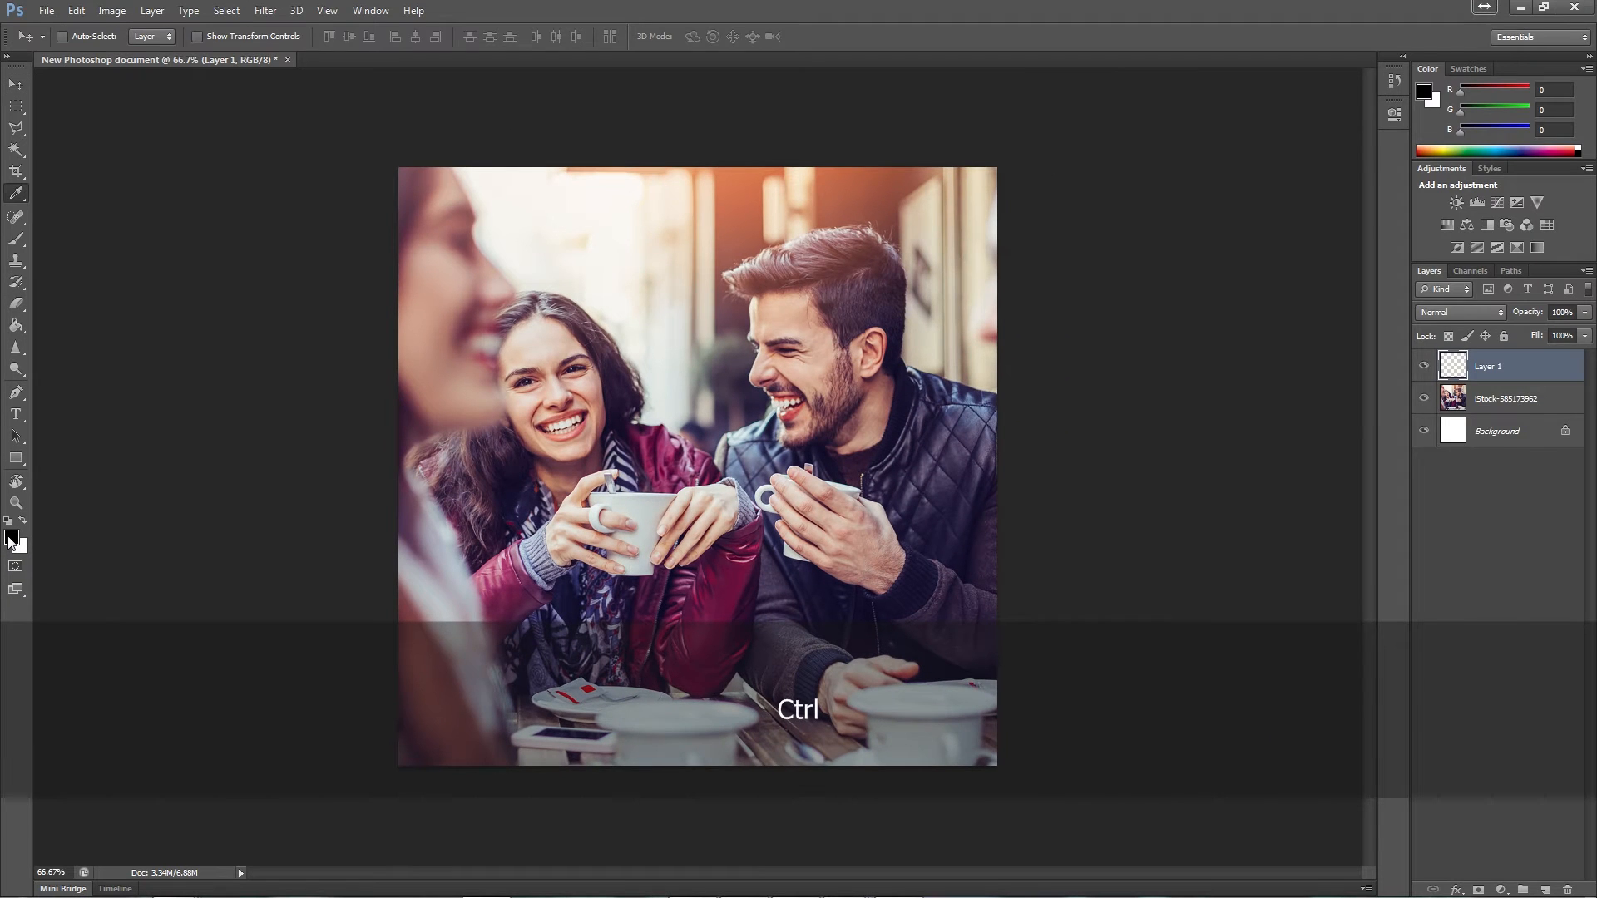
- Try different hues and a red shade for the foreground color, and set it to white (#ffffff)
left_click(35, 551)
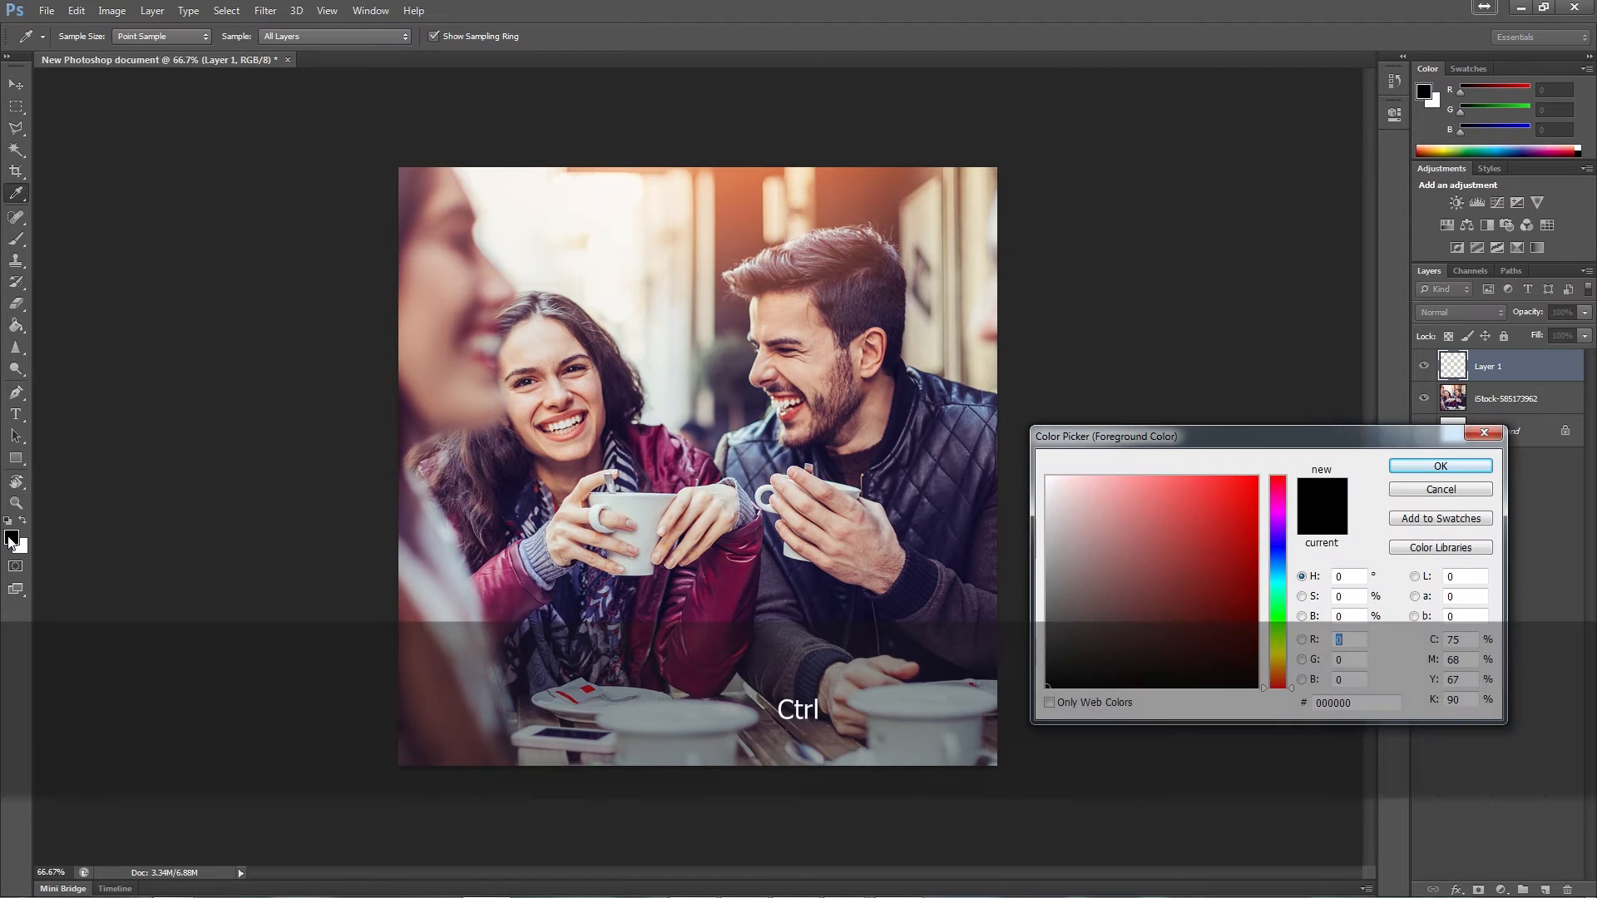
left_click_drag(1118, 440, 587, 313)
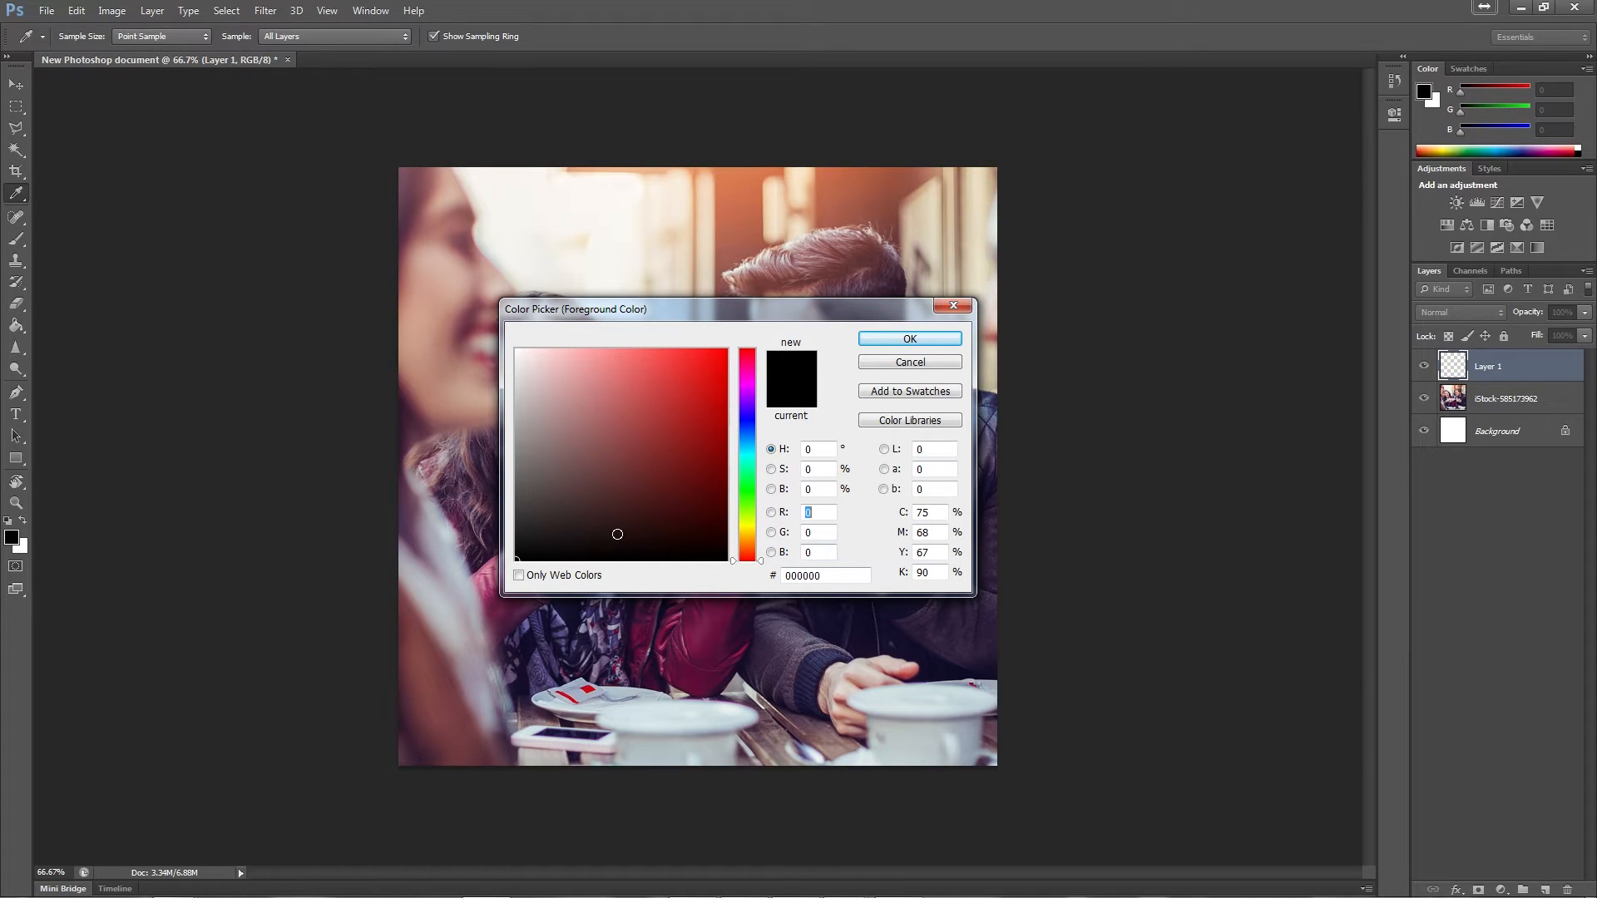
mouse_move(751, 428)
left_mouse_down()
mouse_move(746, 519)
mouse_move(747, 356)
mouse_move(744, 549)
mouse_move(744, 434)
left_mouse_up()
left_click_drag(742, 347, 746, 562)
left_click(548, 529)
mouse_move(548, 529)
left_mouse_down()
mouse_move(659, 392)
mouse_move(596, 492)
mouse_move(662, 381)
left_mouse_up()
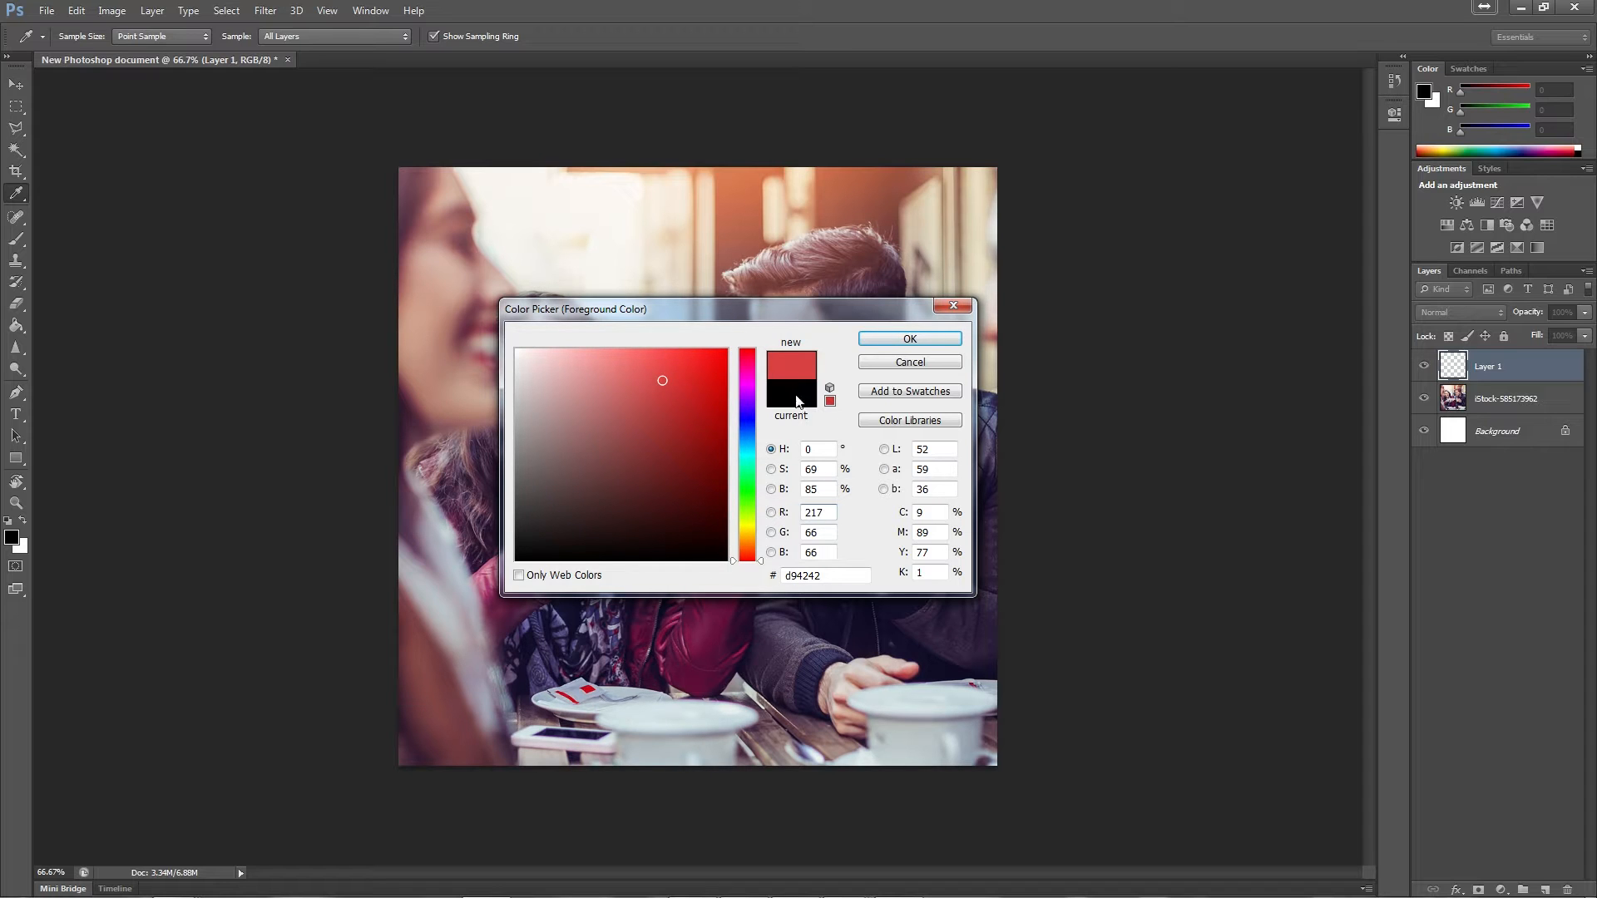
mouse_move(665, 380)
left_mouse_down()
mouse_move(574, 382)
mouse_move(606, 394)
mouse_move(591, 395)
mouse_move(517, 350)
left_mouse_up()
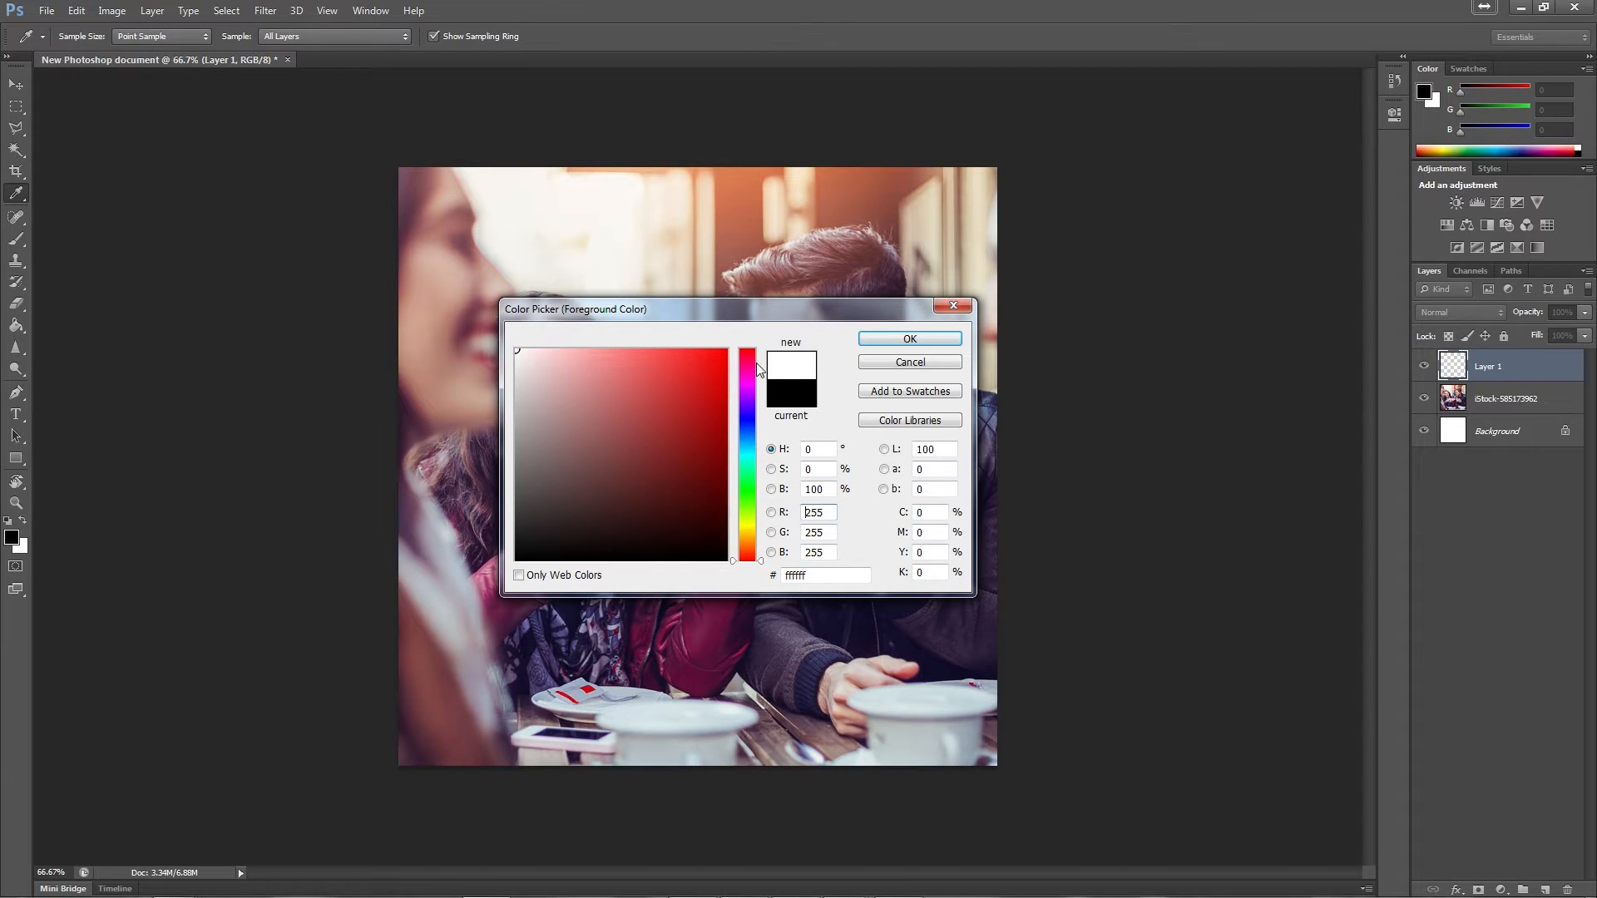
mouse_move(599, 496)
left_mouse_down()
mouse_move(560, 467)
mouse_move(489, 327)
mouse_move(514, 344)
left_mouse_up()
left_click(910, 338)
- Fill Layer 1 with the white foreground color using the Paint Bucket Tool
key("v")
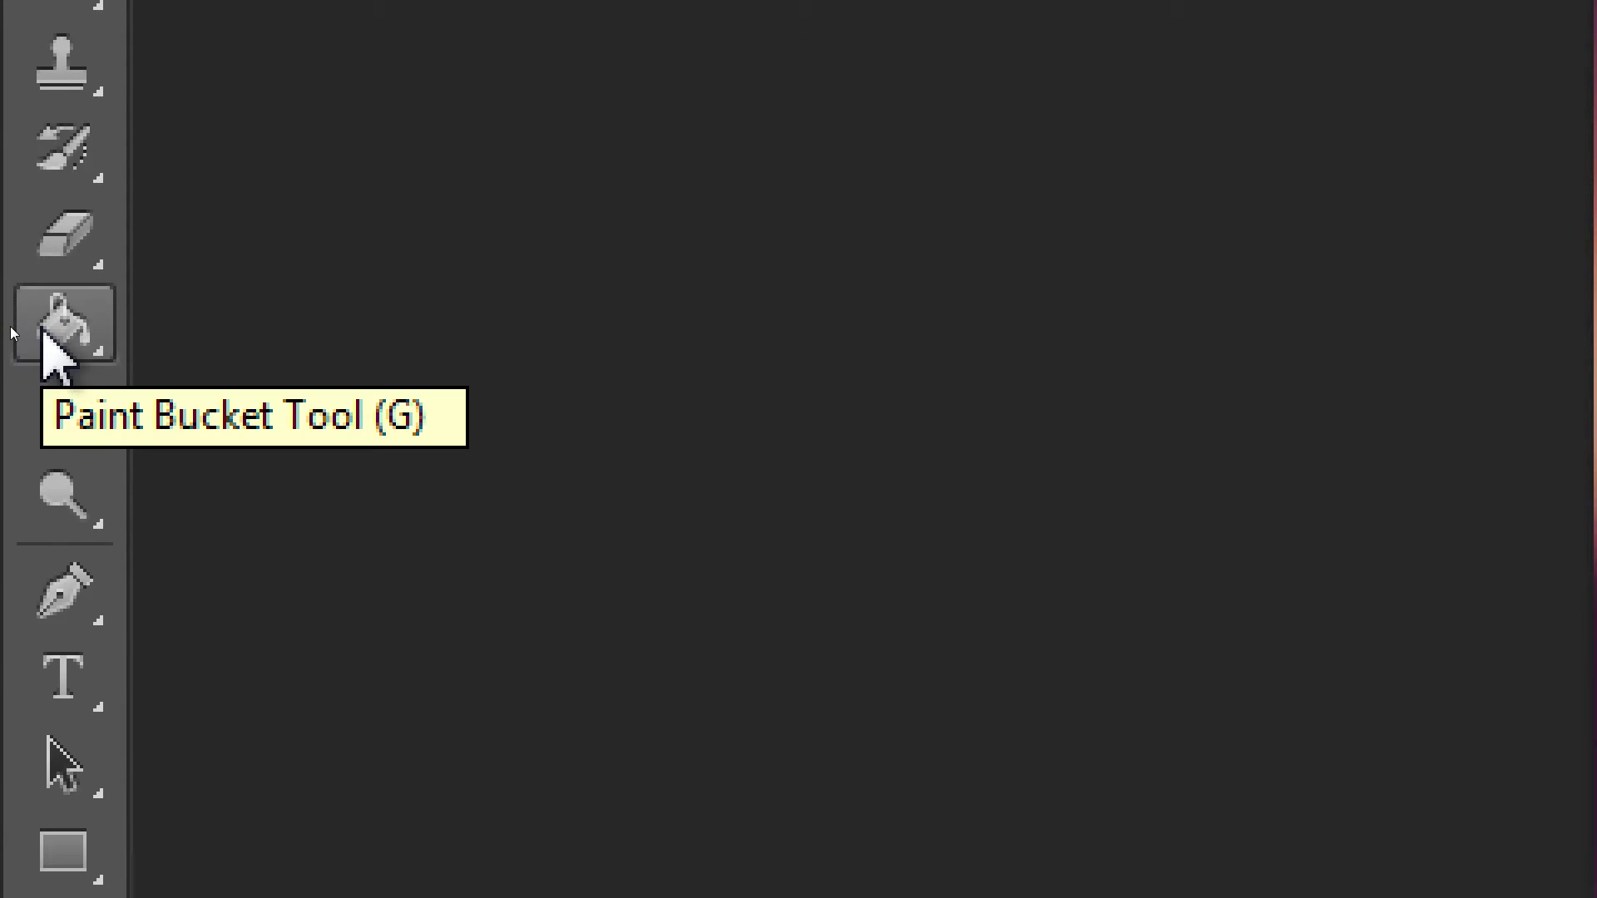
left_click(46, 333)
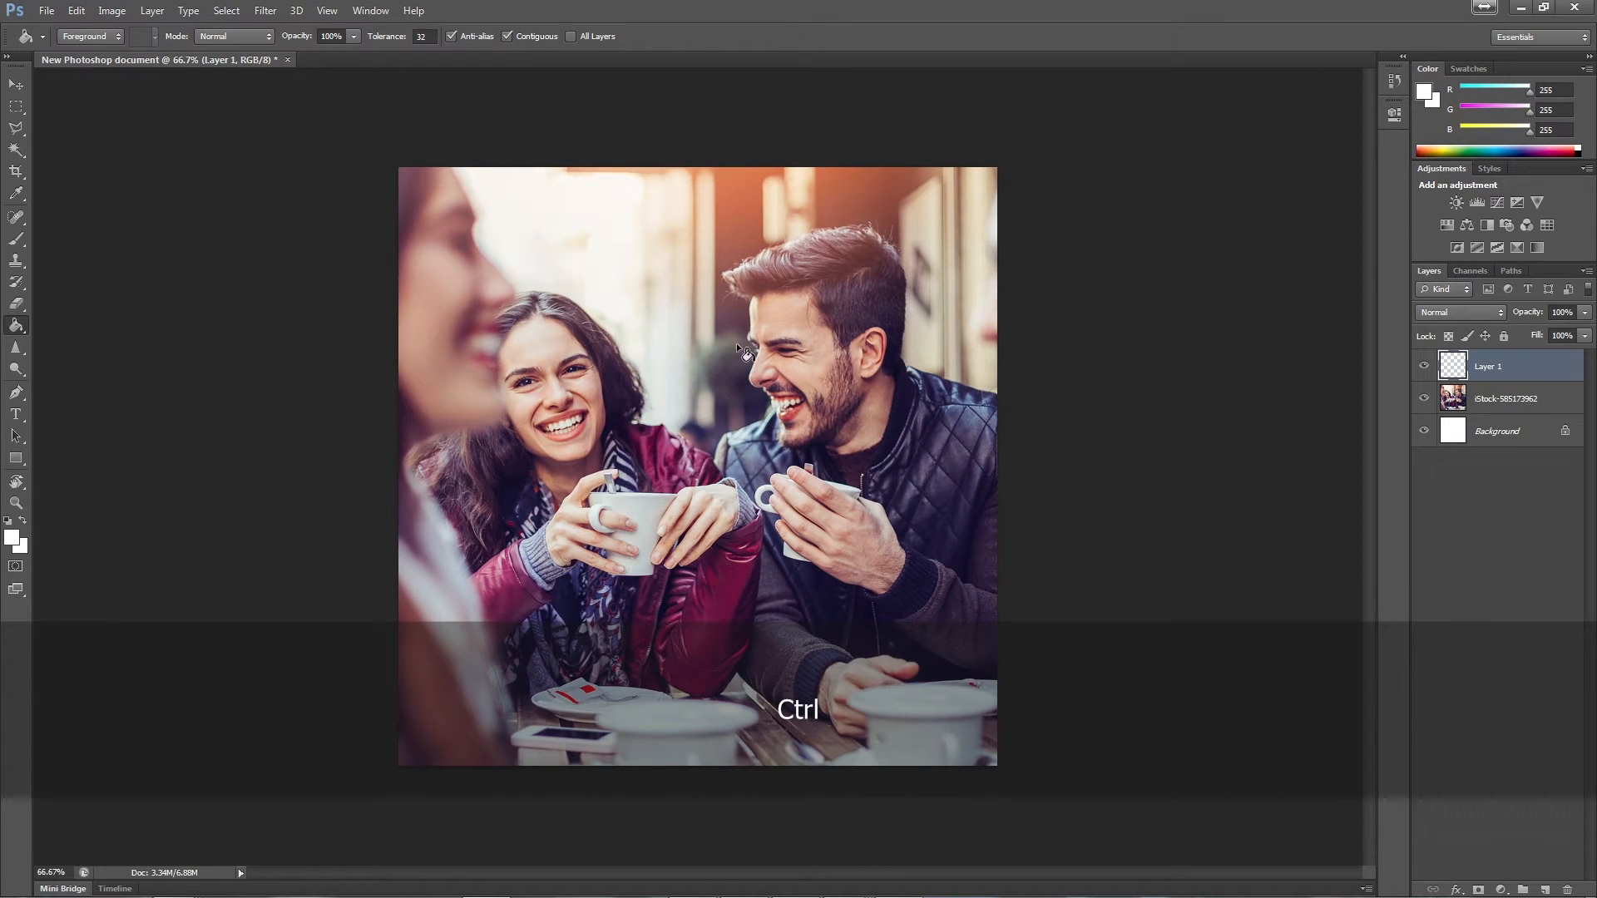
left_click(574, 391)
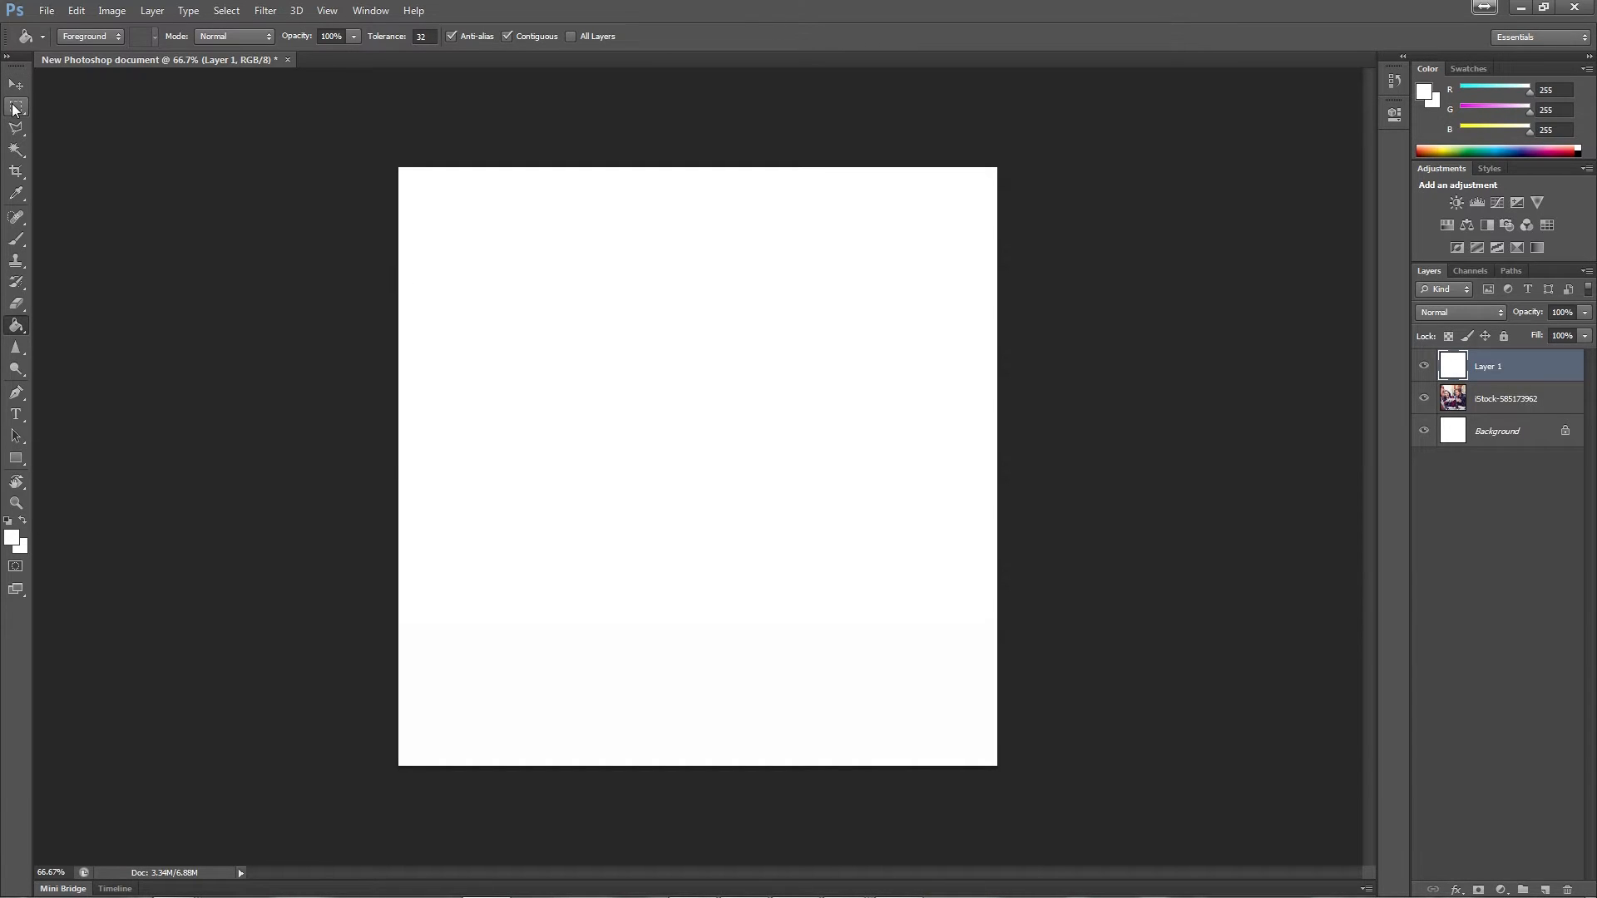
- Try drawing and moving several rectangular marquee selections, ending with one that covers most of the canvas
key("ctrl+4")
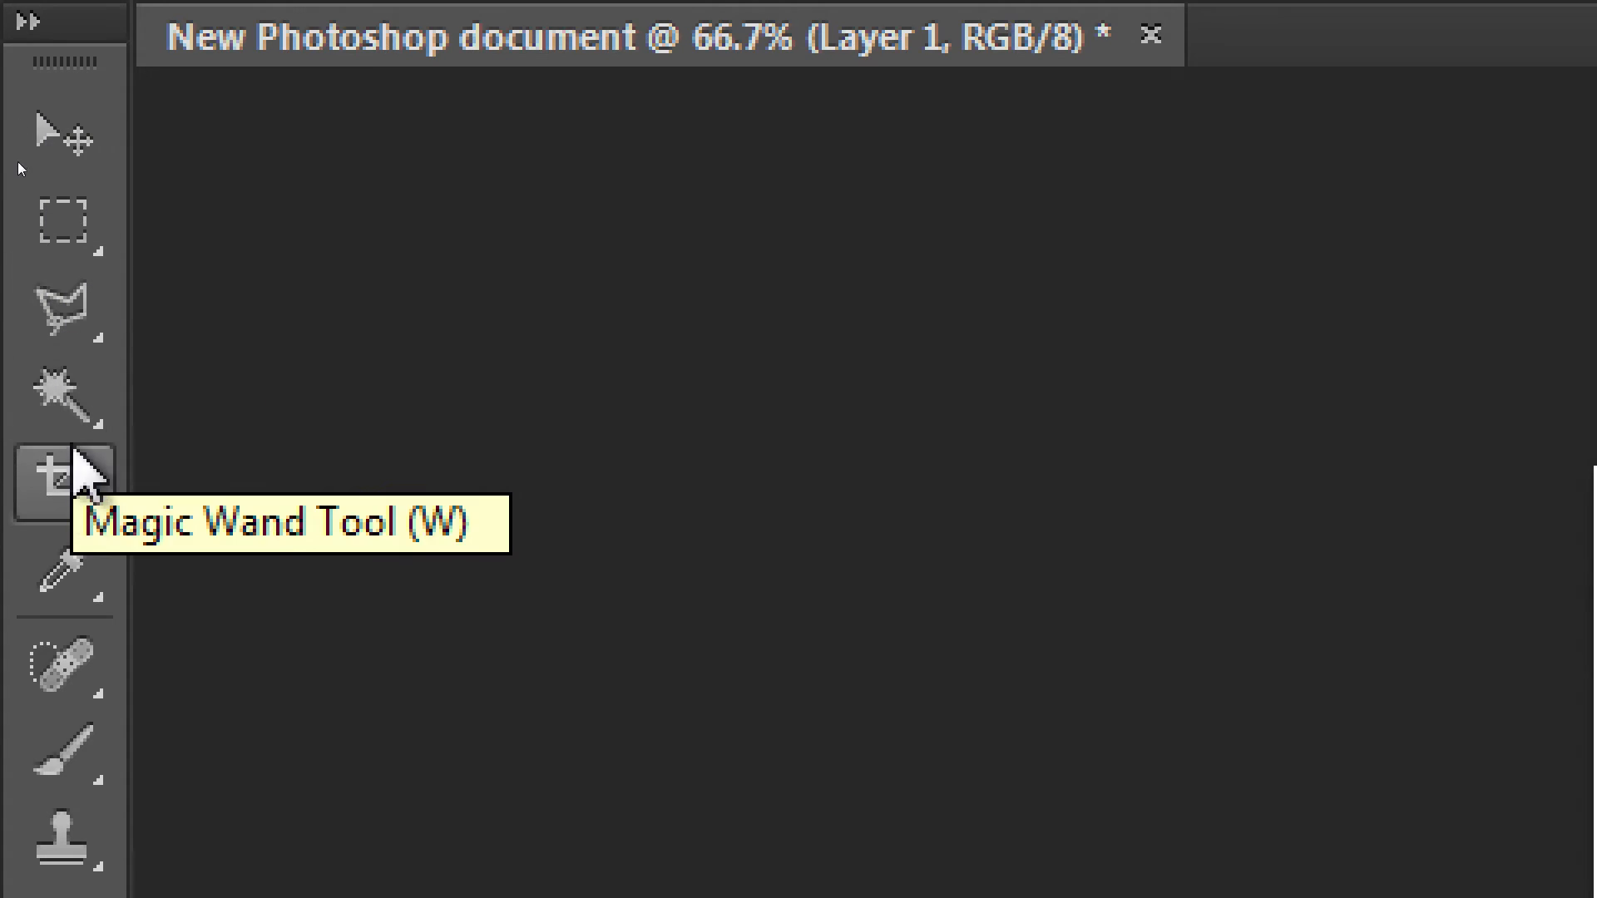
left_click(51, 237)
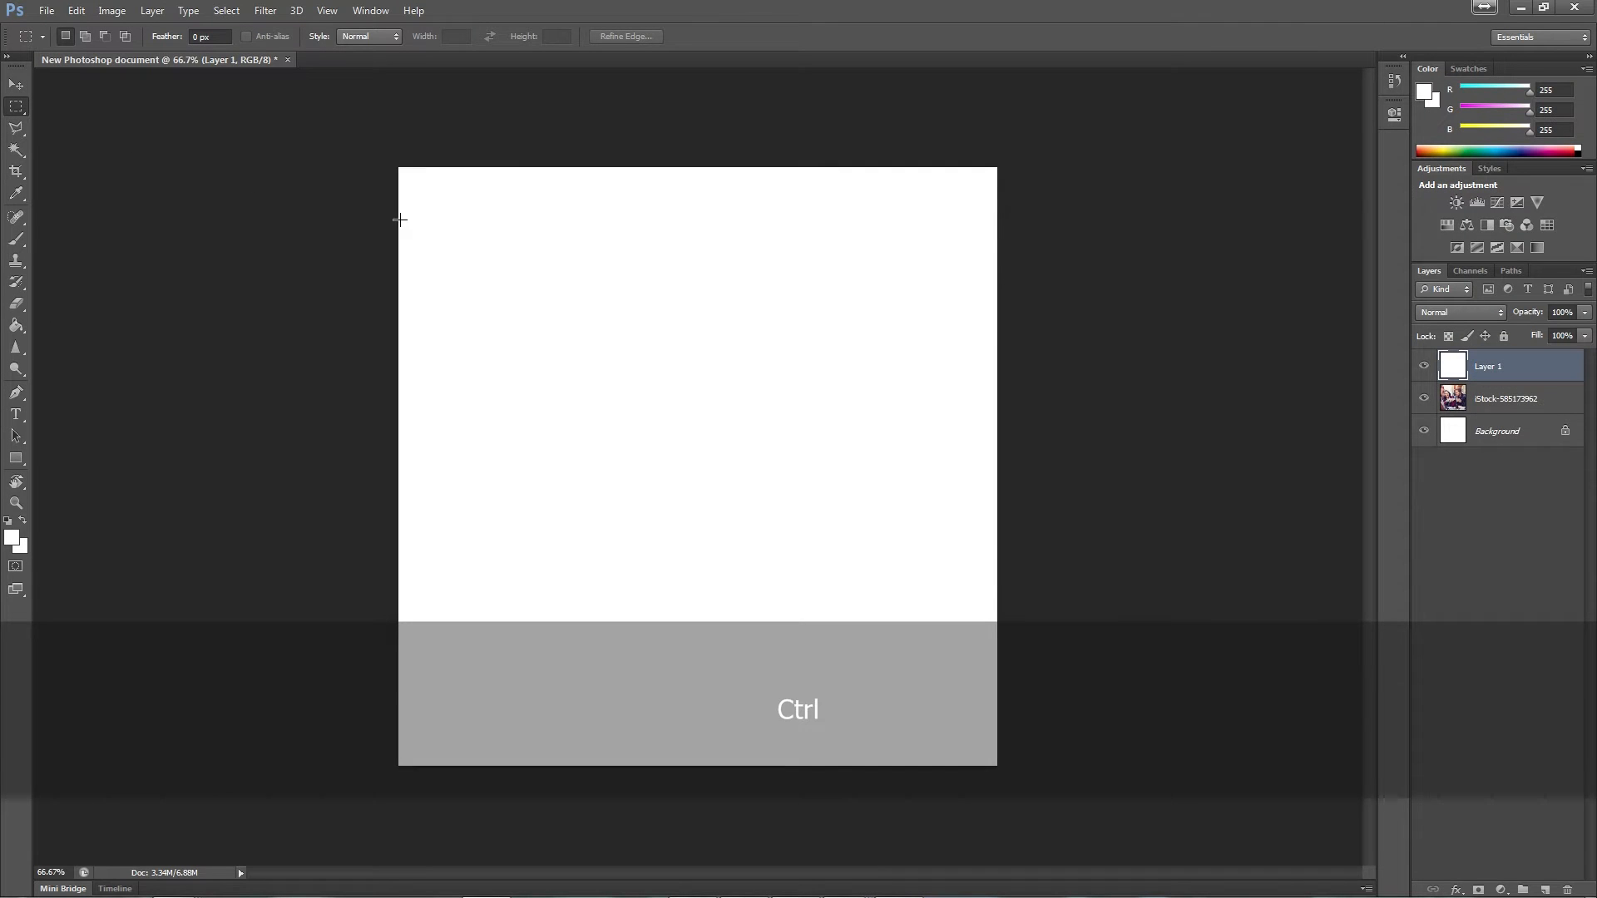
left_click_drag(420, 199, 574, 333)
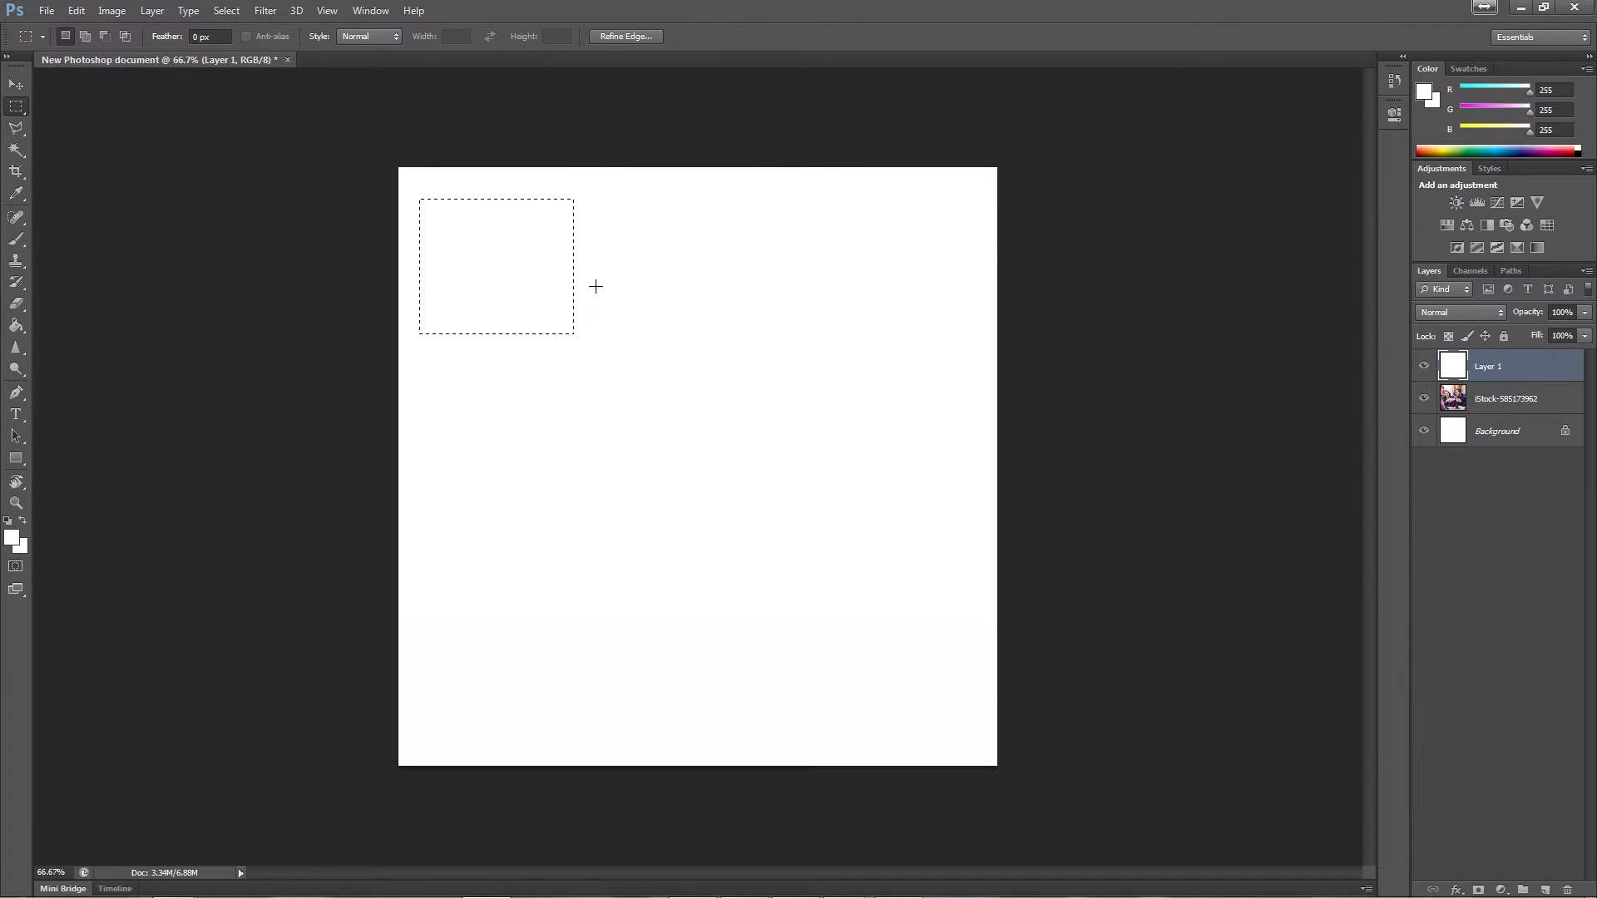
left_click_drag(673, 321, 628, 371)
left_click_drag(476, 329, 670, 479)
left_click_drag(844, 415, 506, 693)
left_click_drag(490, 372, 516, 410)
left_click_drag(426, 197, 966, 741)
left_click_drag(452, 630, 444, 647)
key("ctrl+4")
- Show the rulers and set their units to Percent
left_click(373, 11)
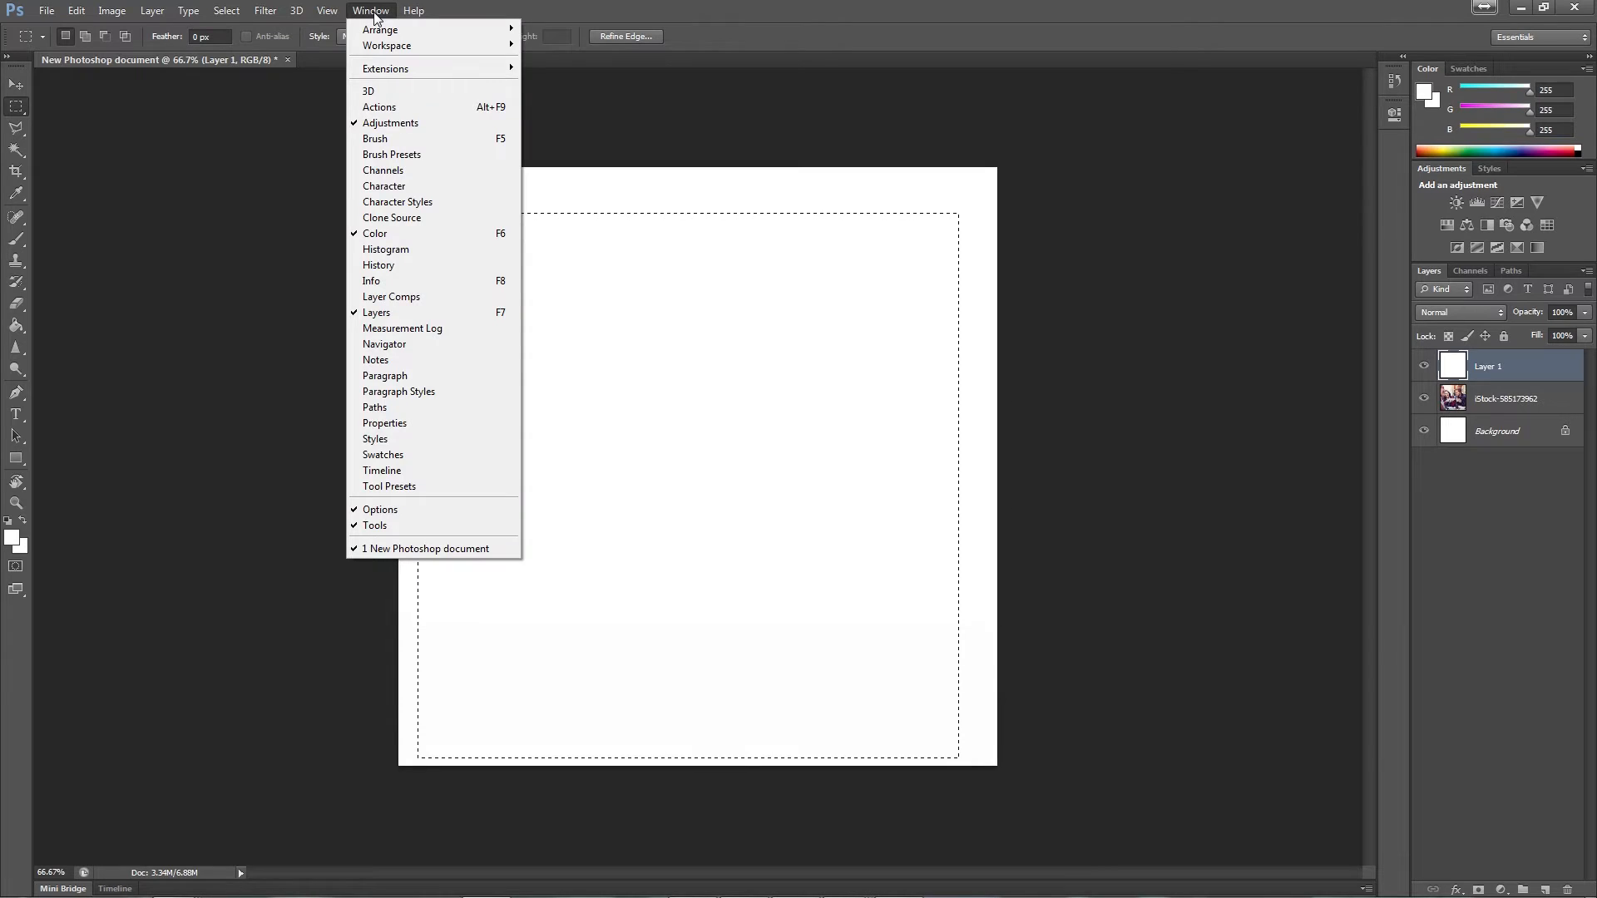
mouse_move(341, 17)
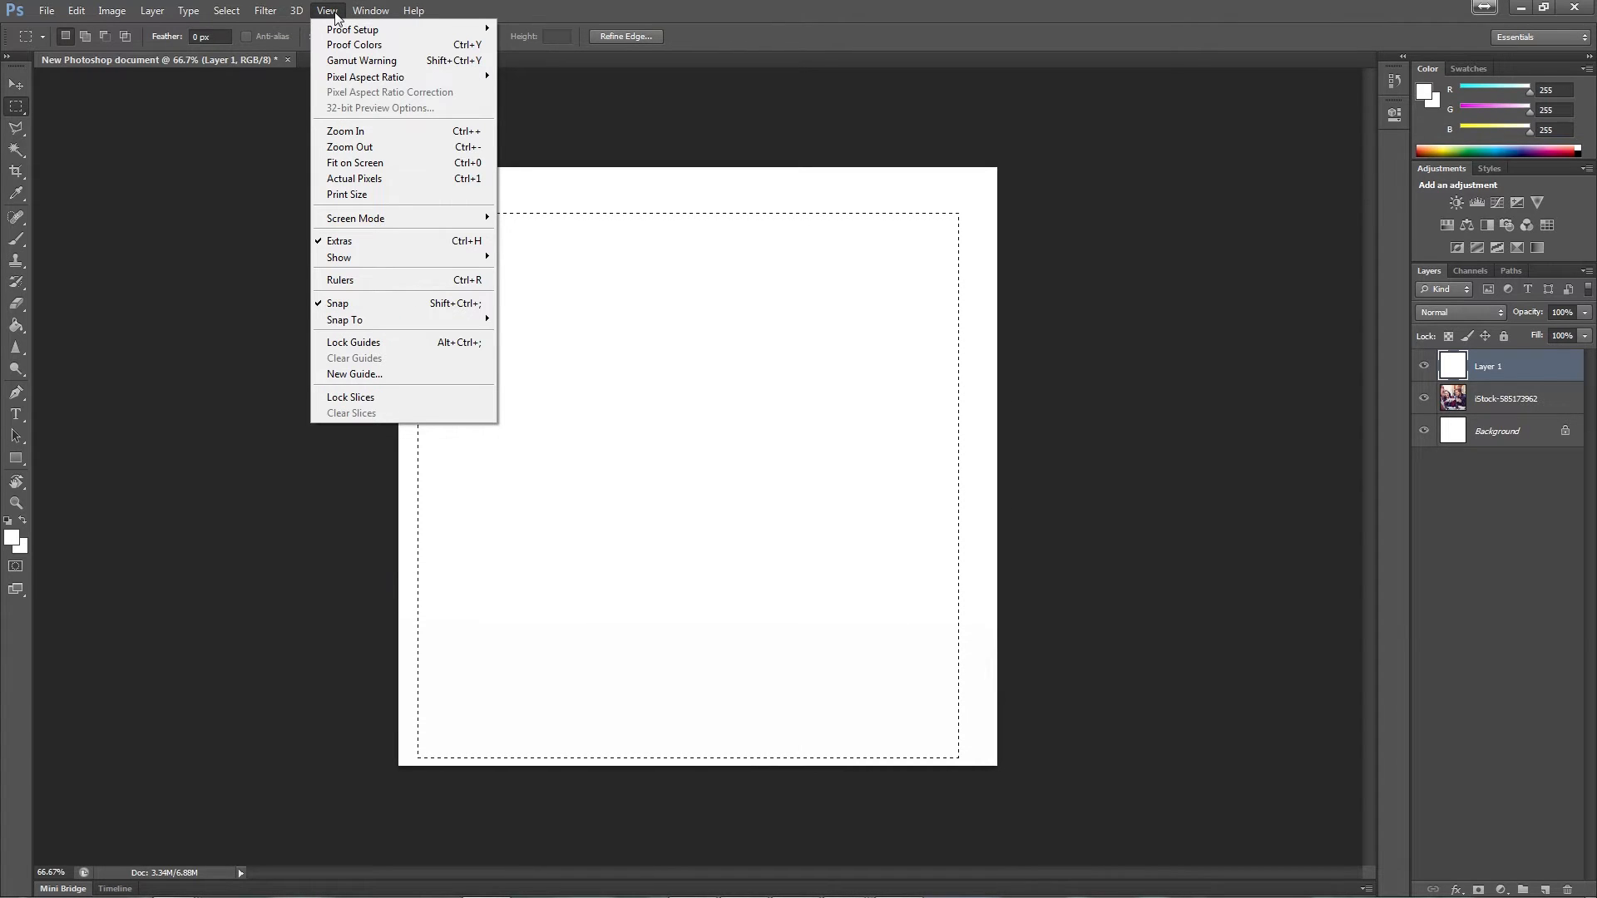
left_click(359, 281)
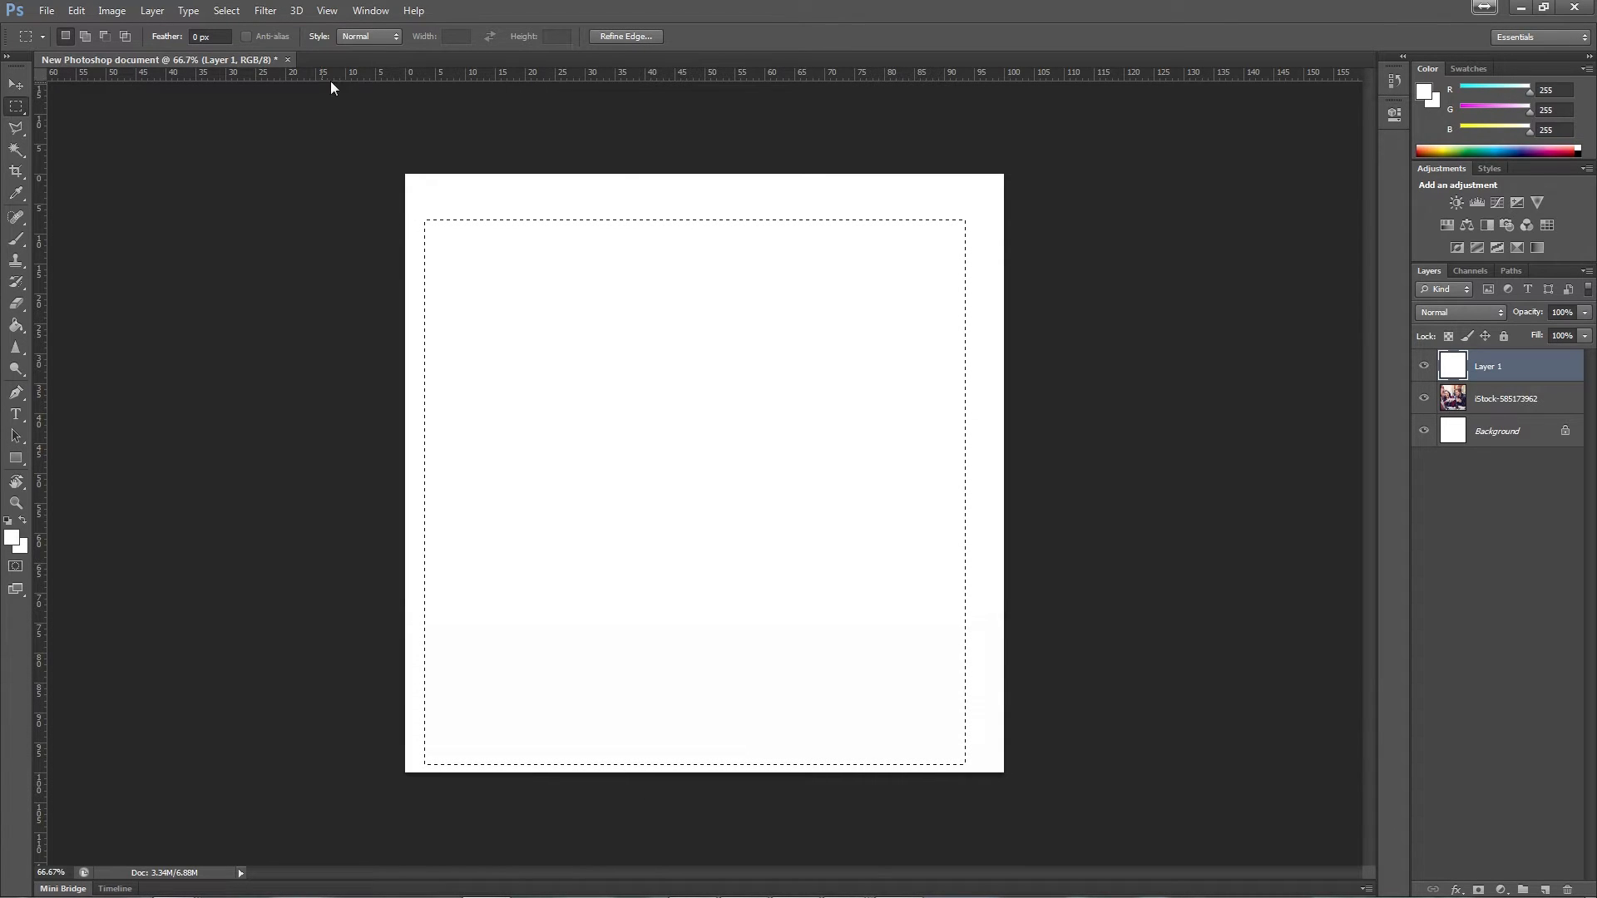
right_click(402, 79)
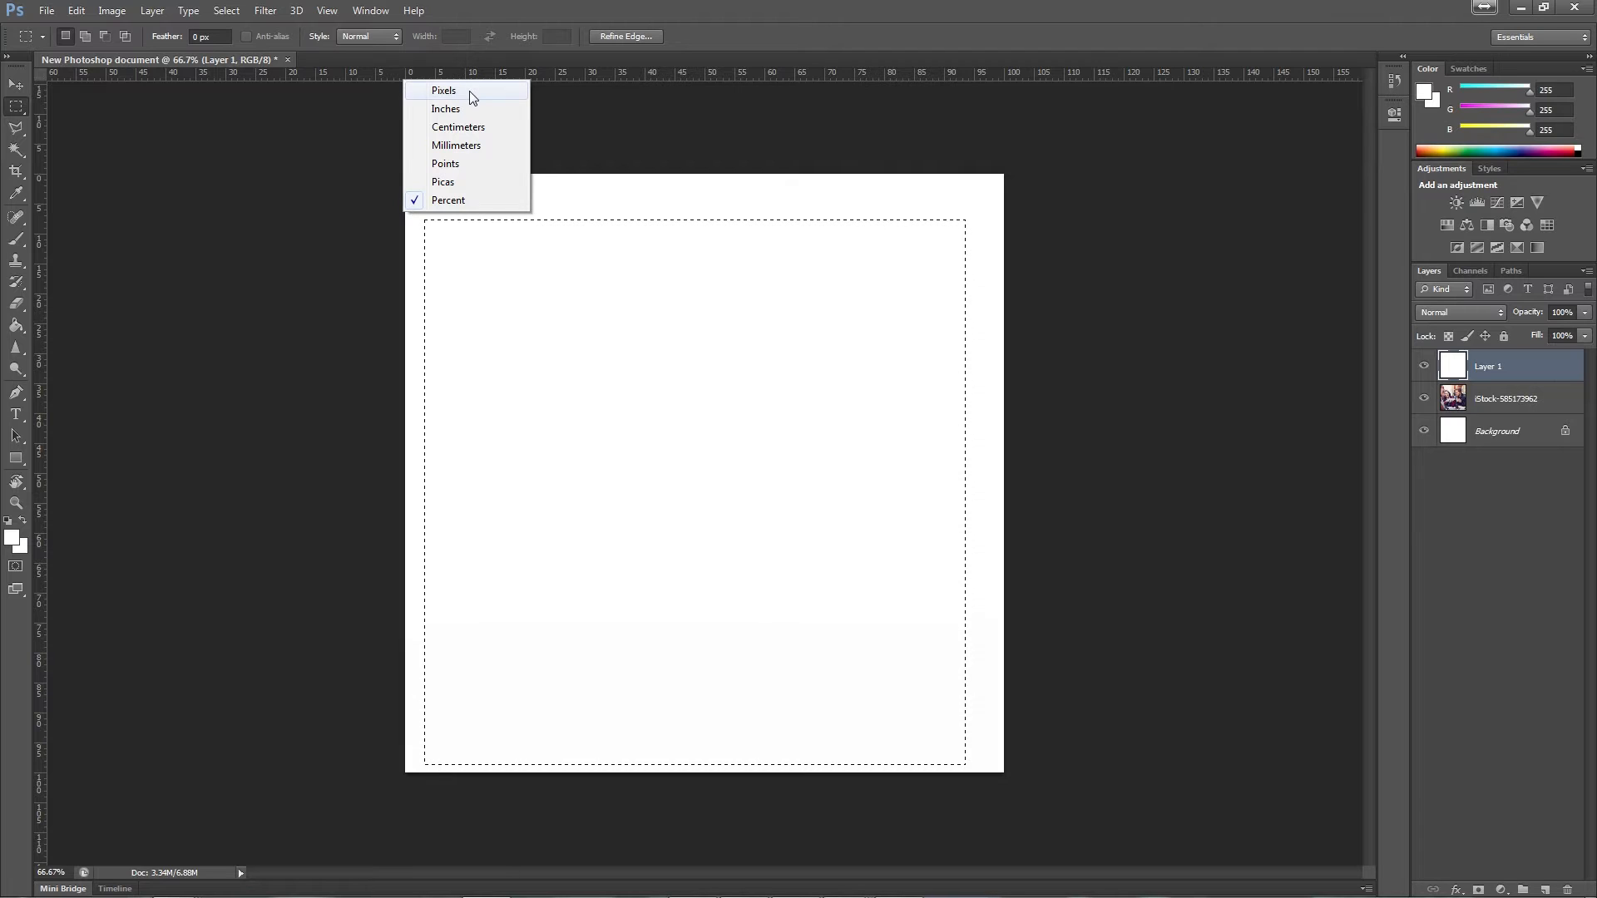
left_click(461, 201)
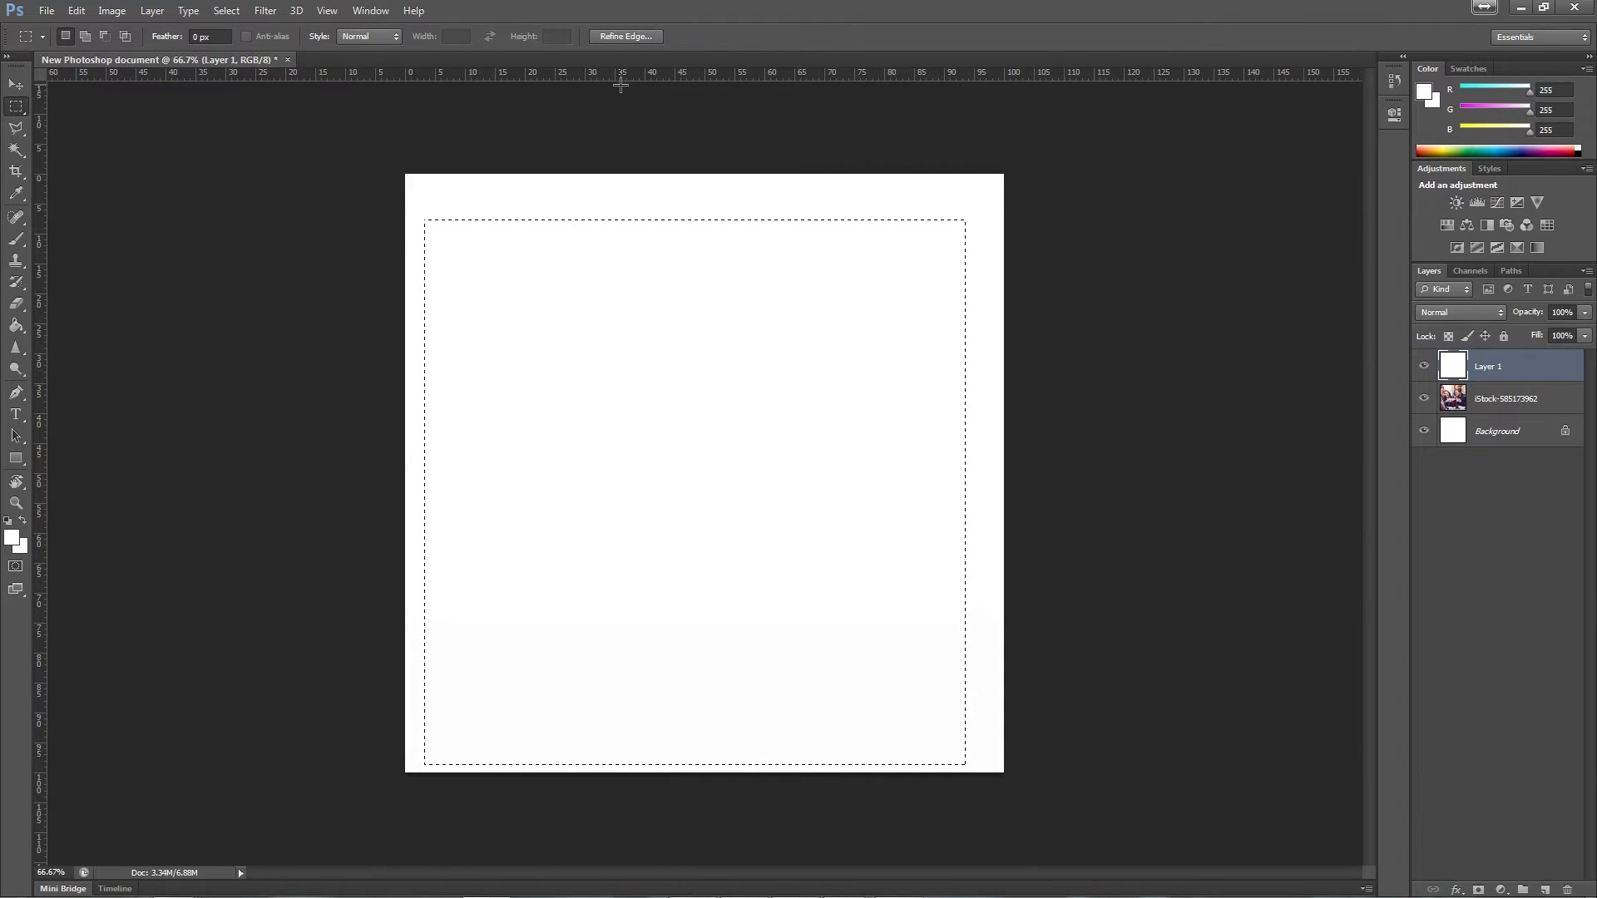
- Clear the large rectangular selection, keeping the Rectangular Marquee Tool active
left_click(15, 84)
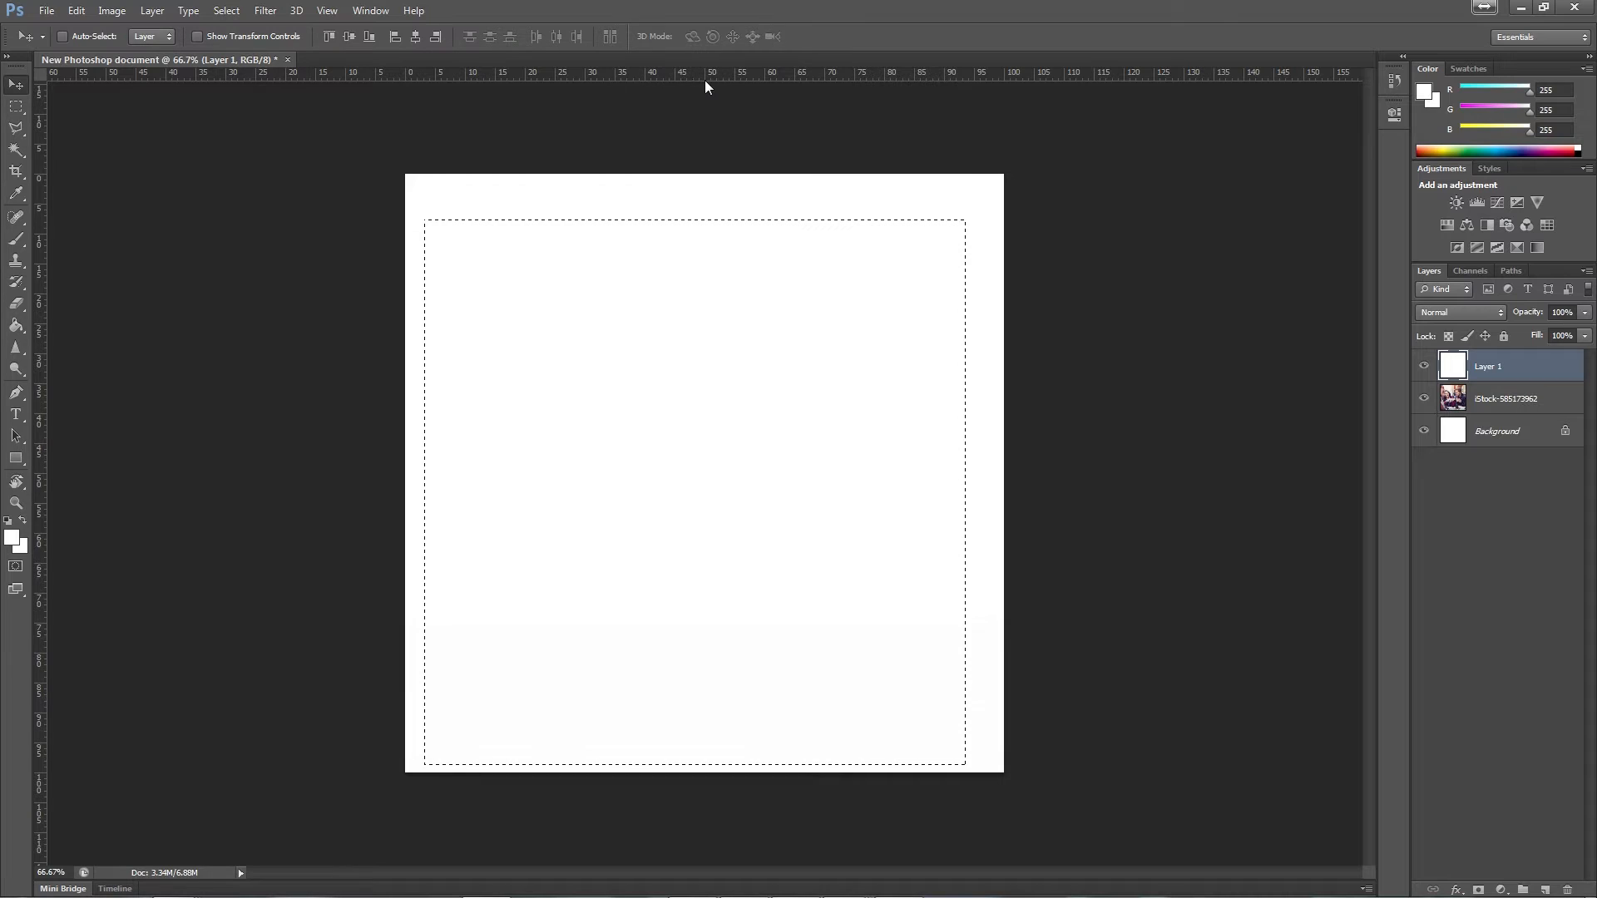
left_click(16, 106)
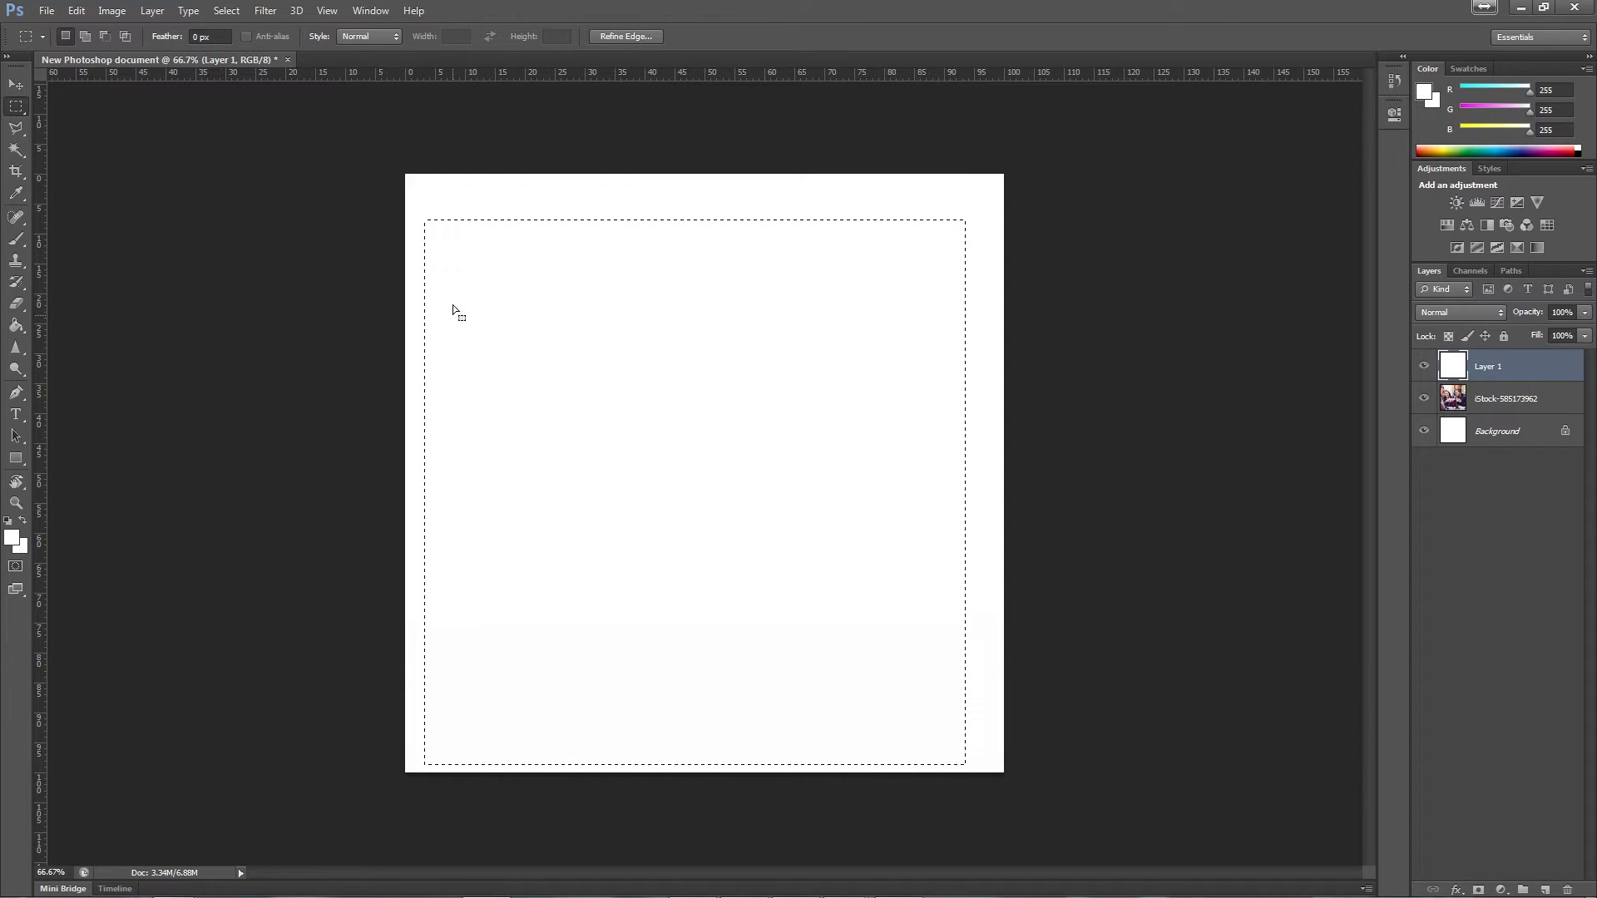
left_click(224, 11)
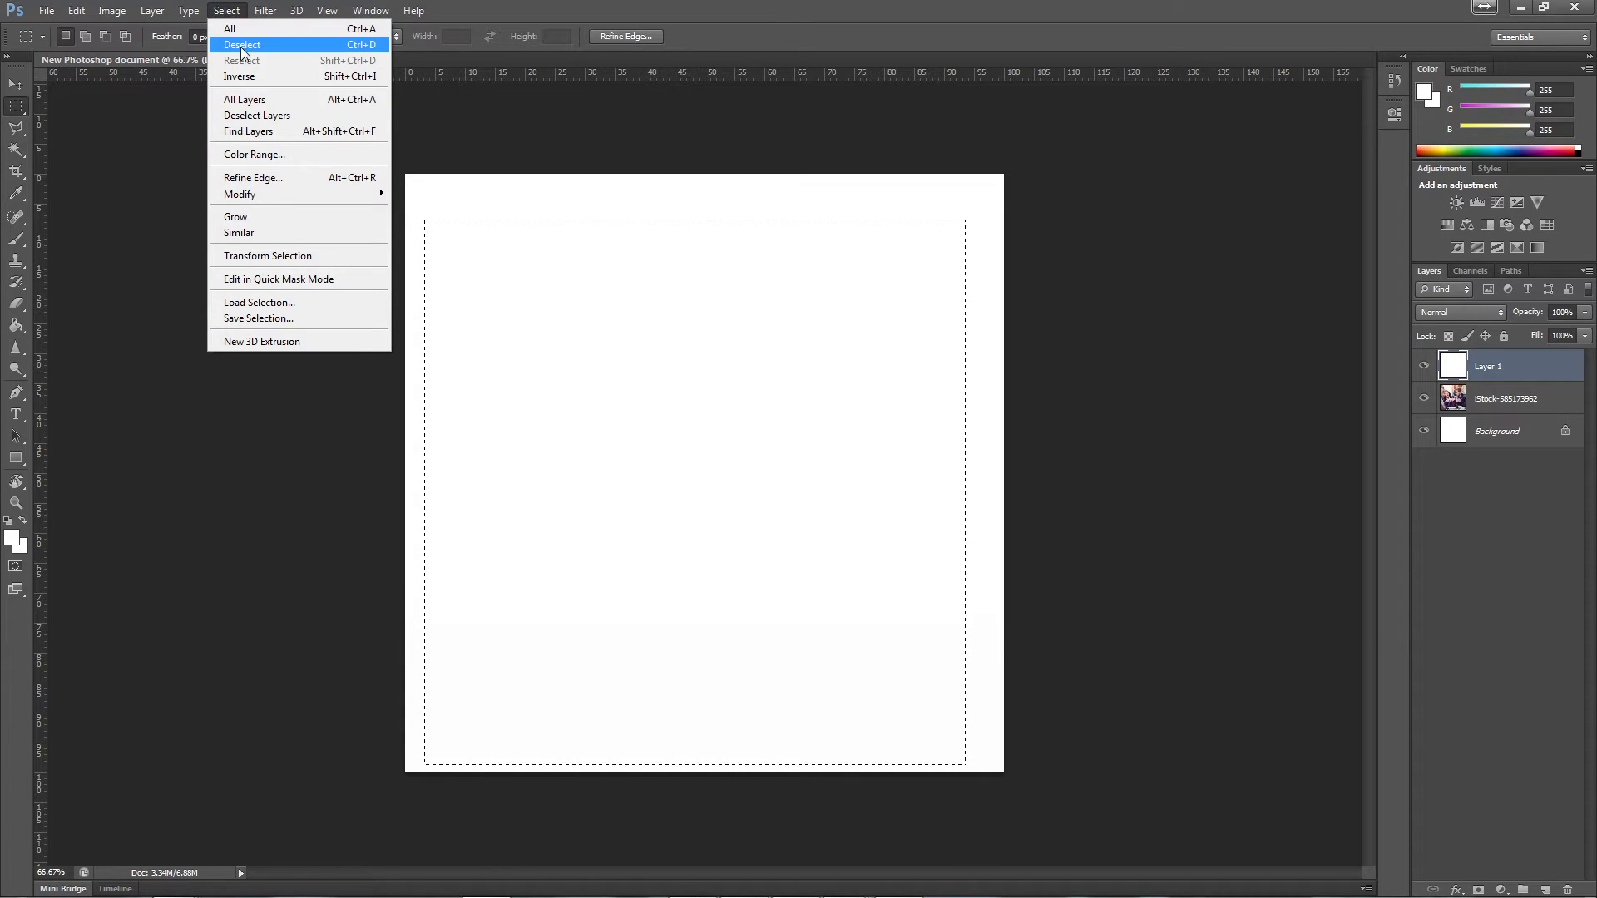
left_click(242, 46)
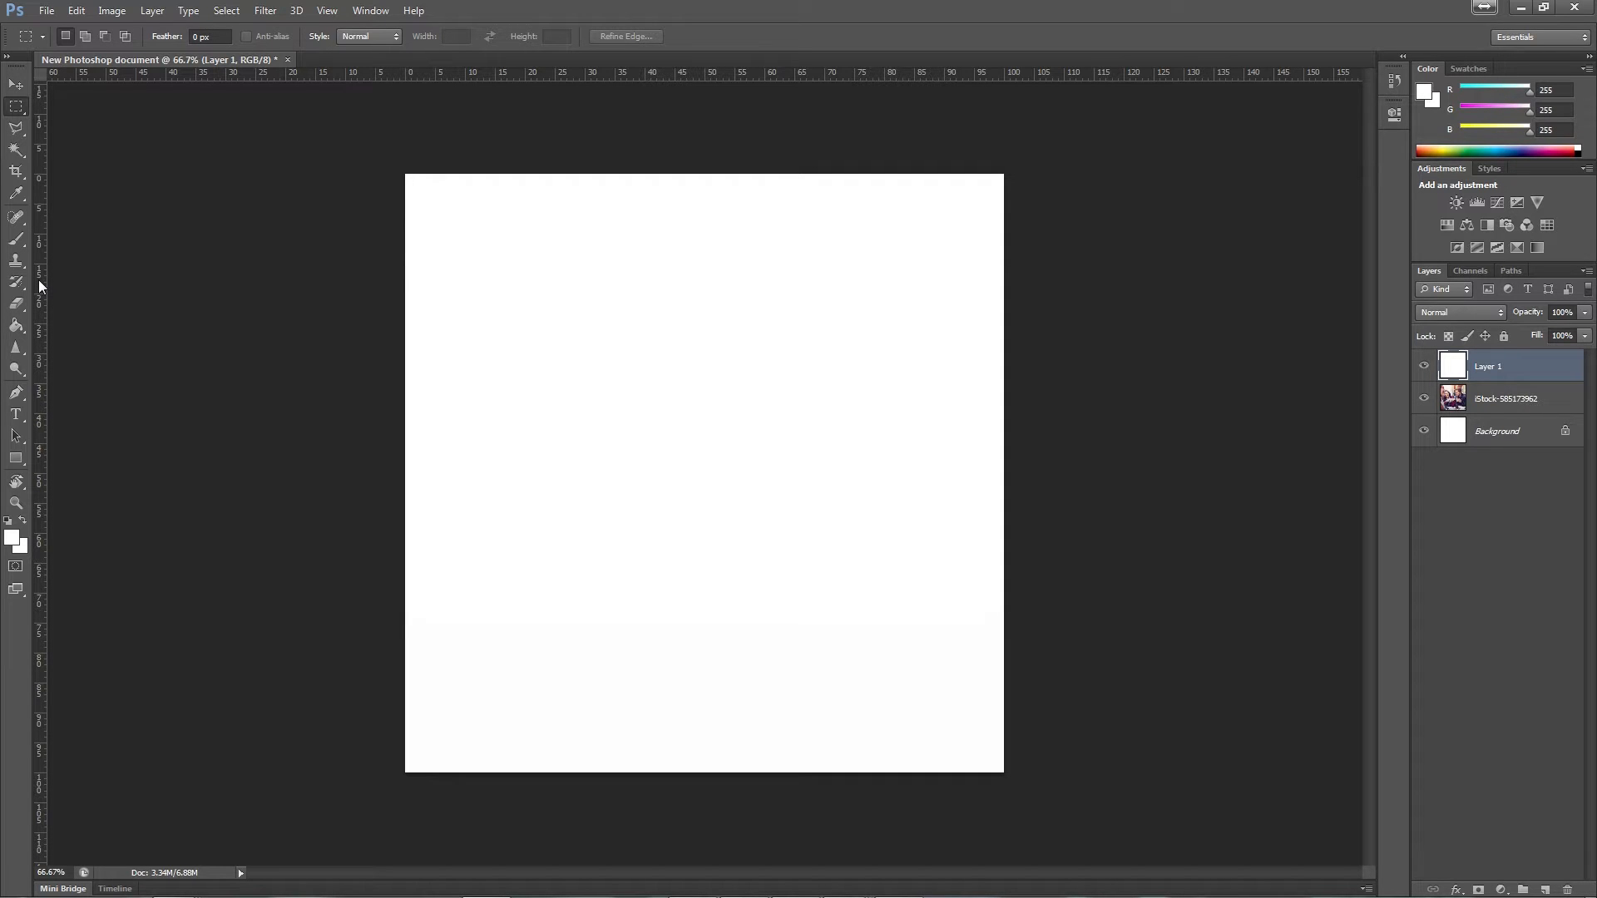
- Place a vertical and a horizontal guide at 50% so they cross at the canvas center
key("ctrl")
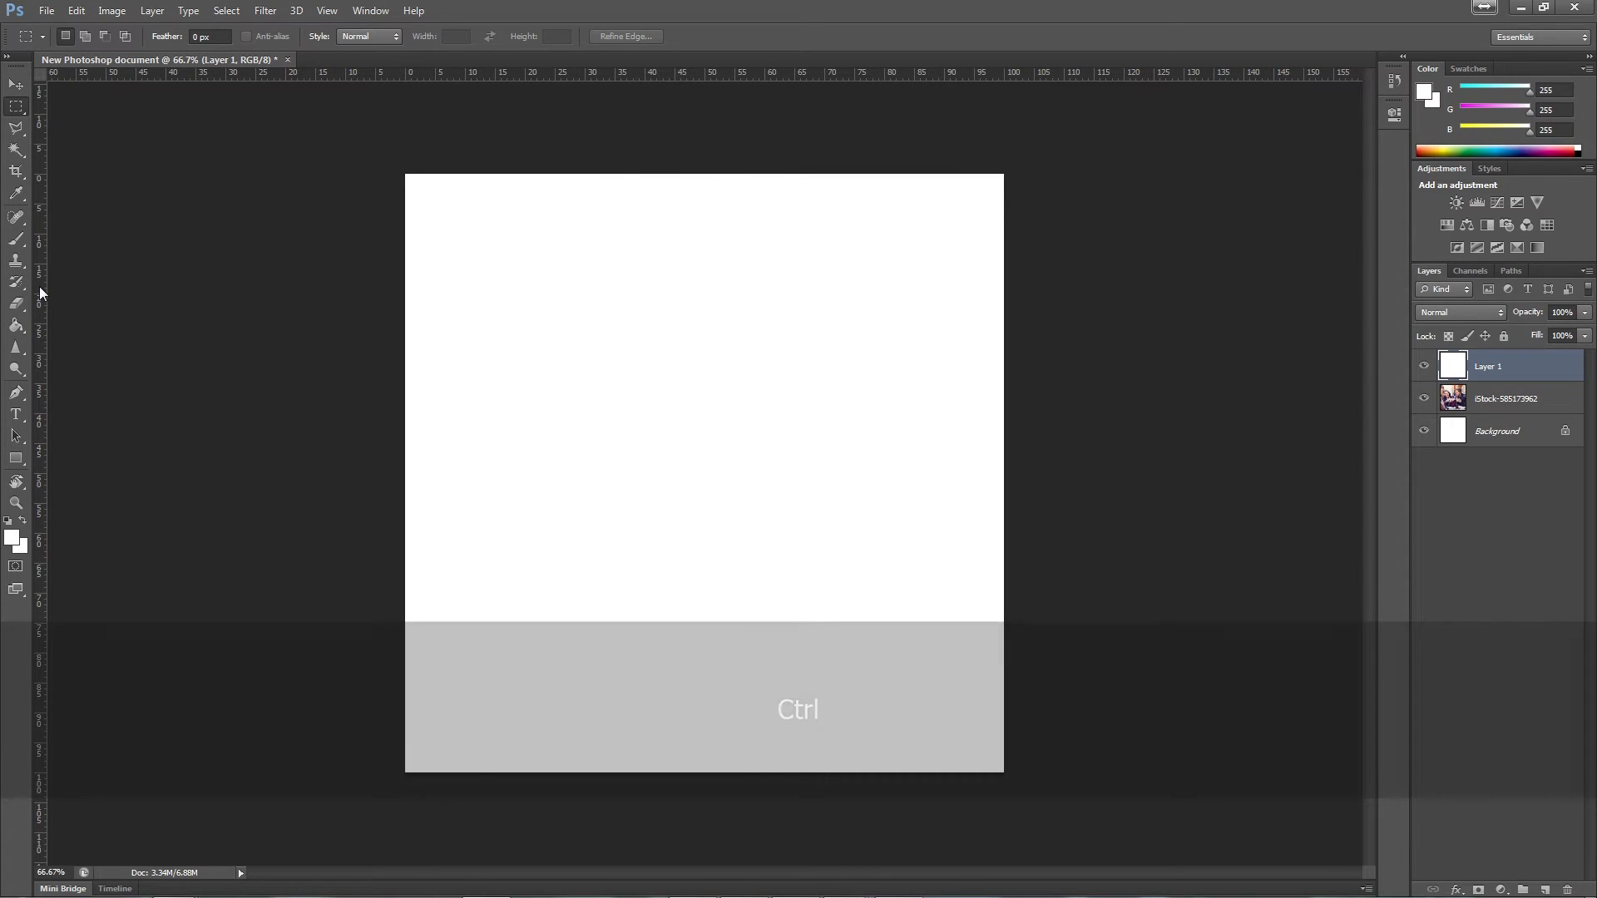
left_click_drag(40, 292, 705, 321)
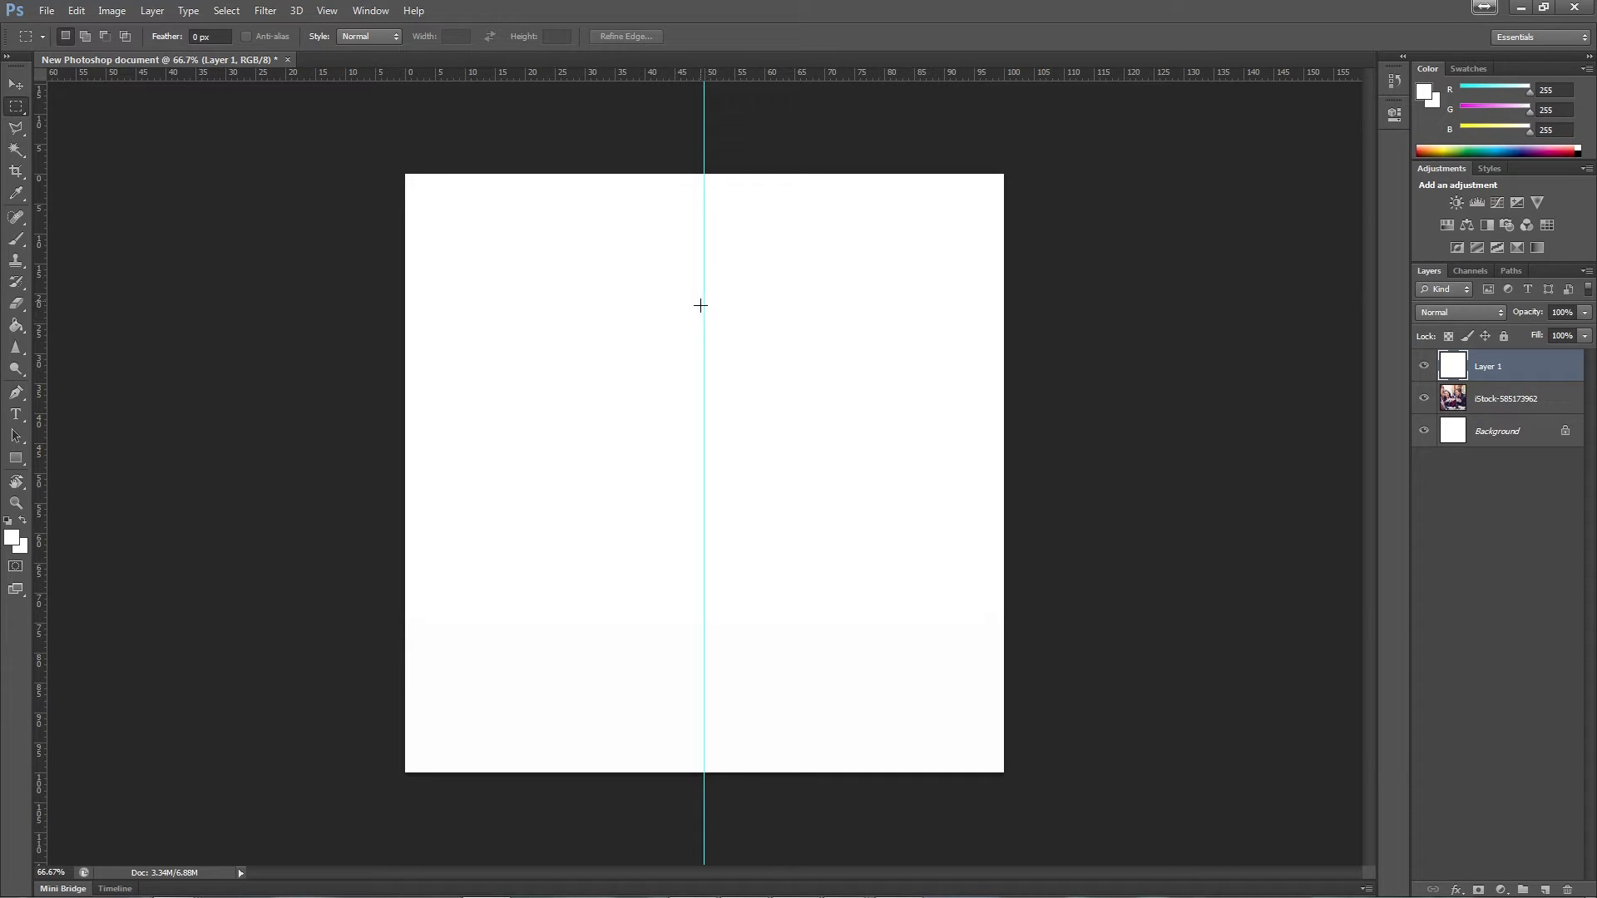
left_click_drag(621, 70, 606, 475)
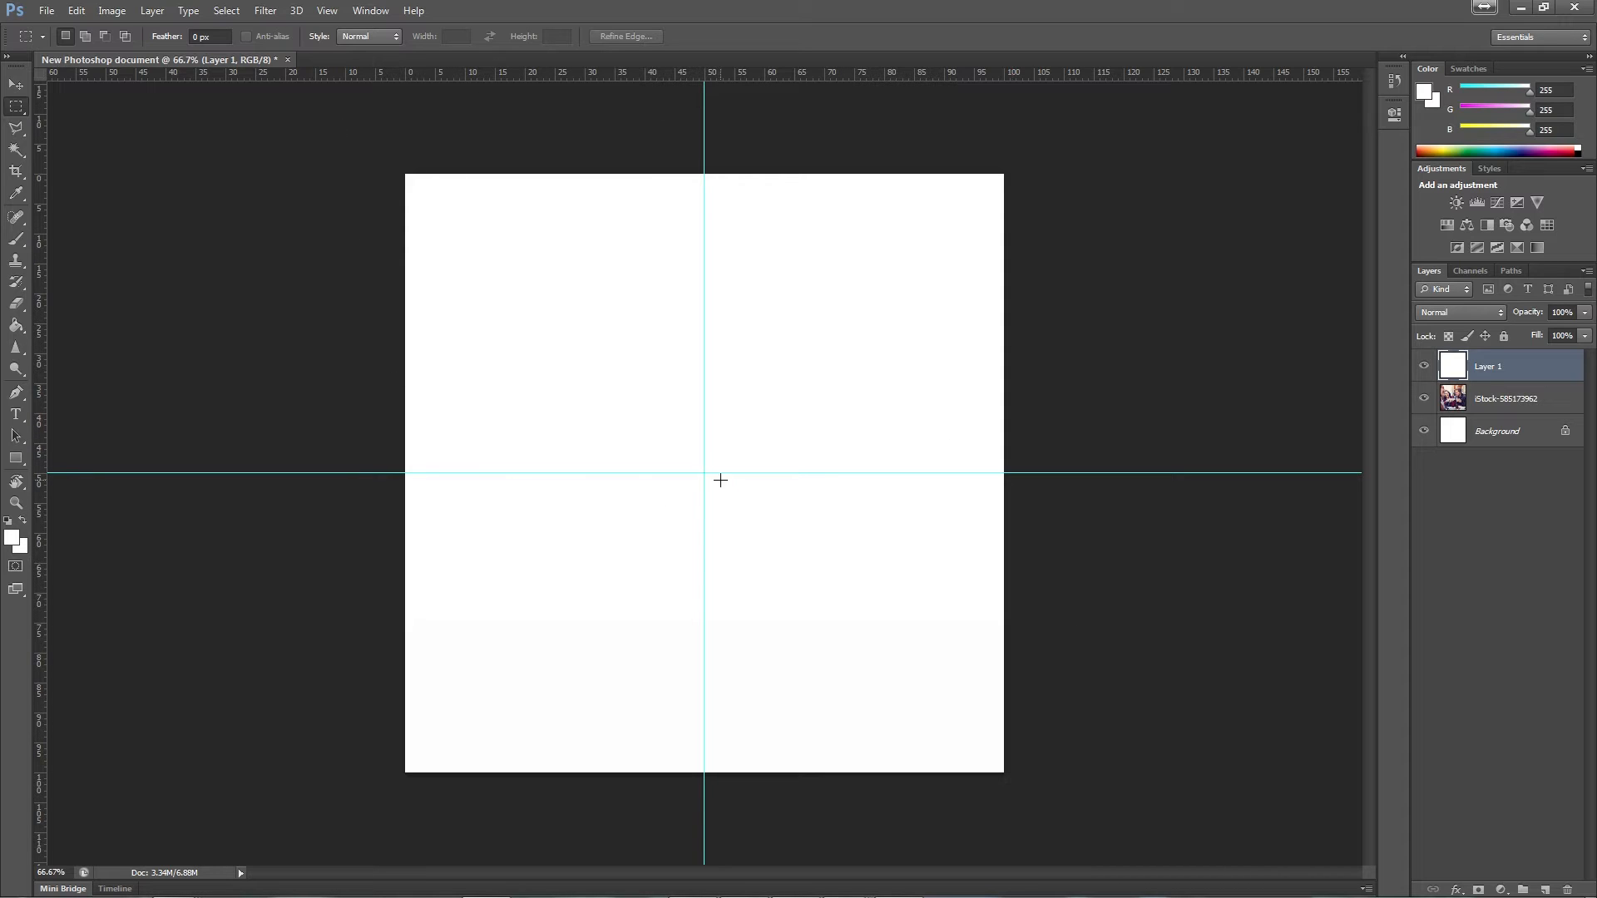
- Cut a centered square window out of Layer 1's white fill, leaving an even border of about 5% around the canvas, and deselect
key("alt")
key("shift")
key("alt")
key("shift")
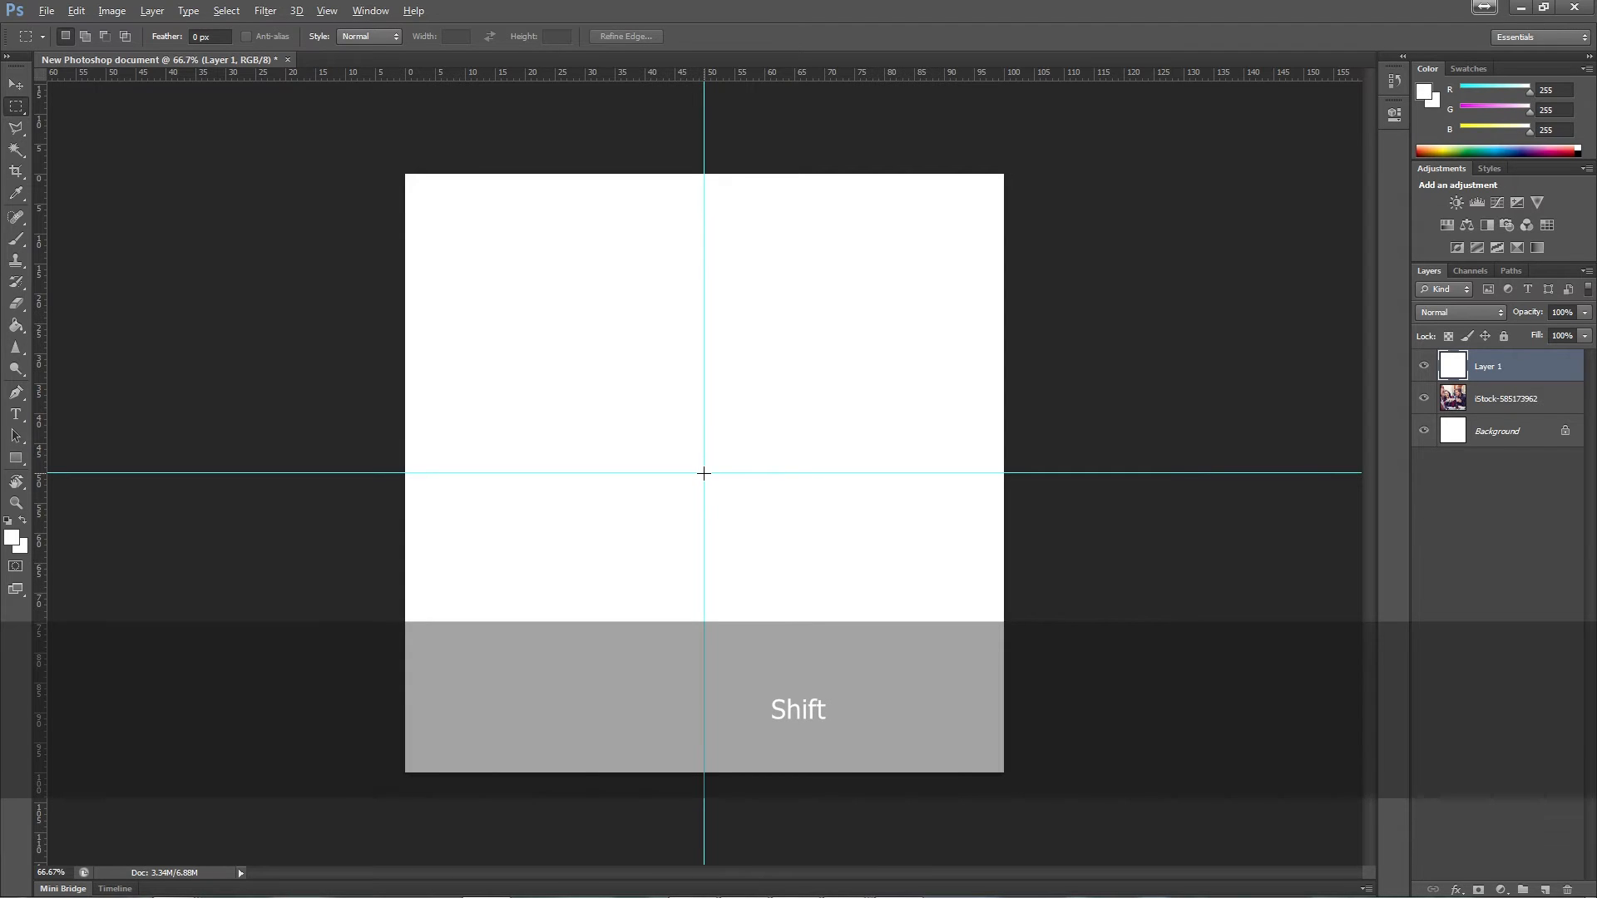
left_click_drag(704, 473, 978, 203)
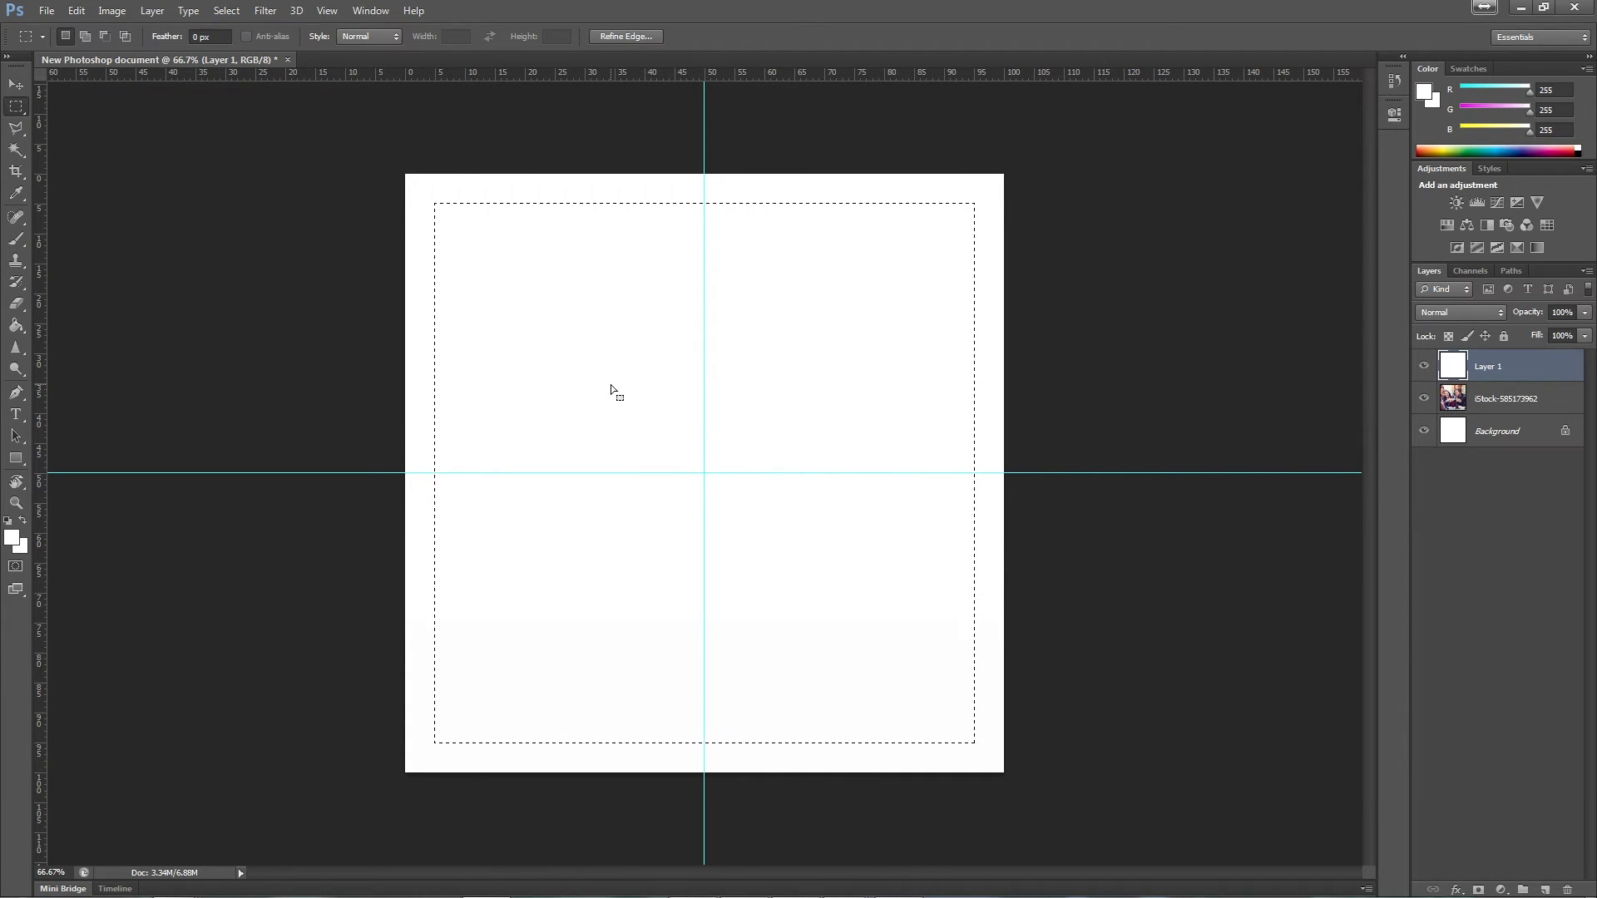
key("Delete")
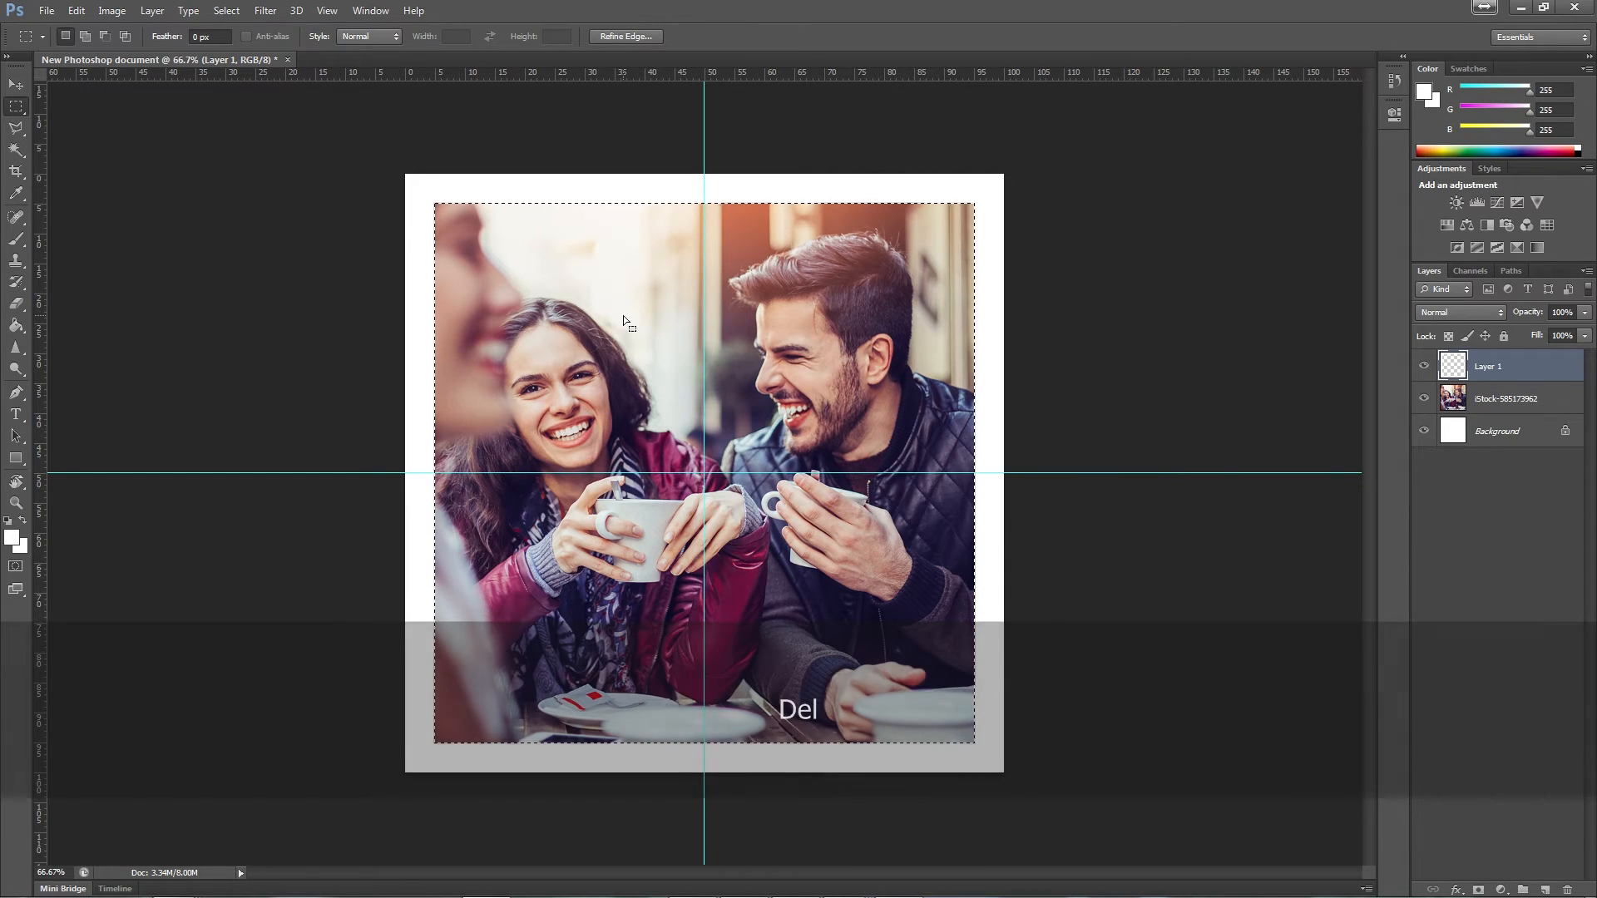
key("ctrl+d")
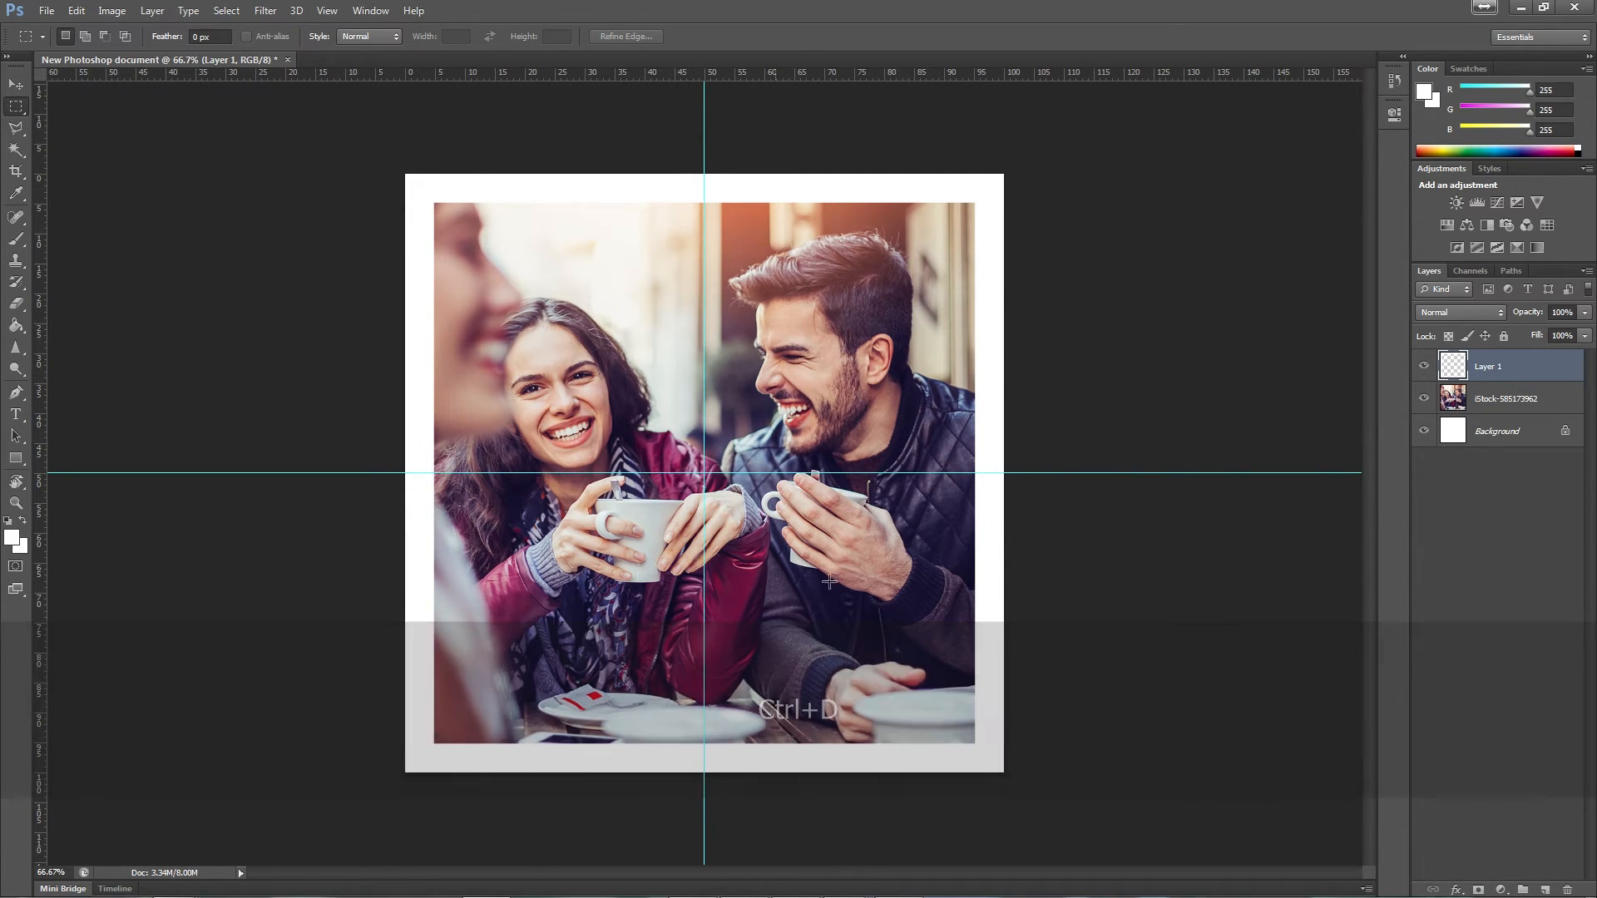
- Reposition the iStock-585173962 photo slightly left and up so both people sit within the white frame
left_click(18, 86)
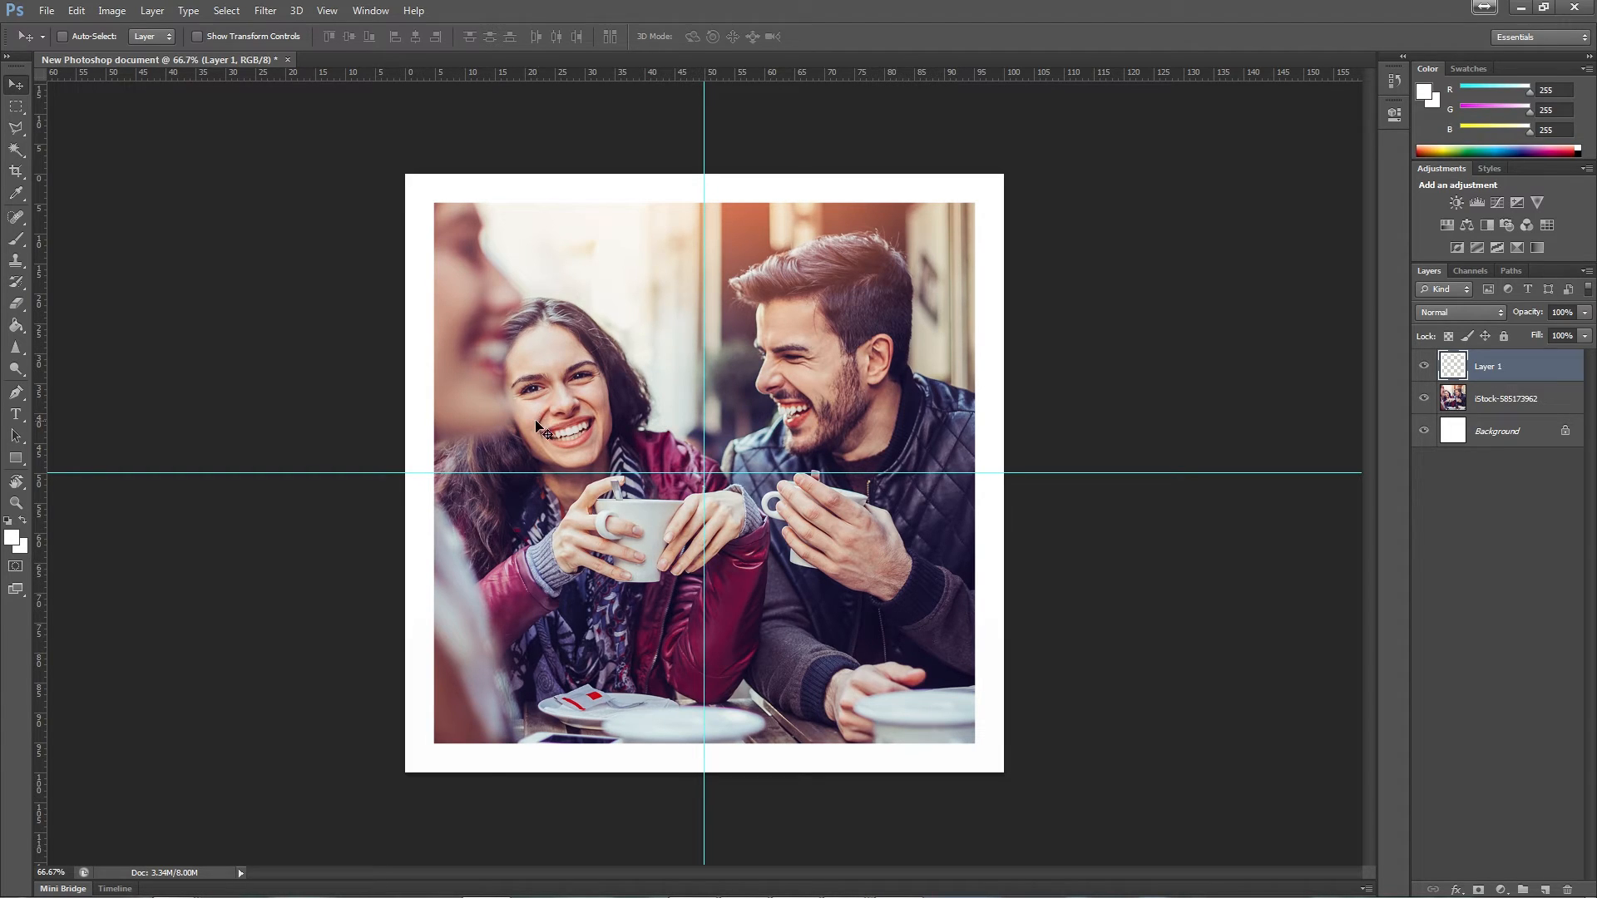
left_click(1498, 402)
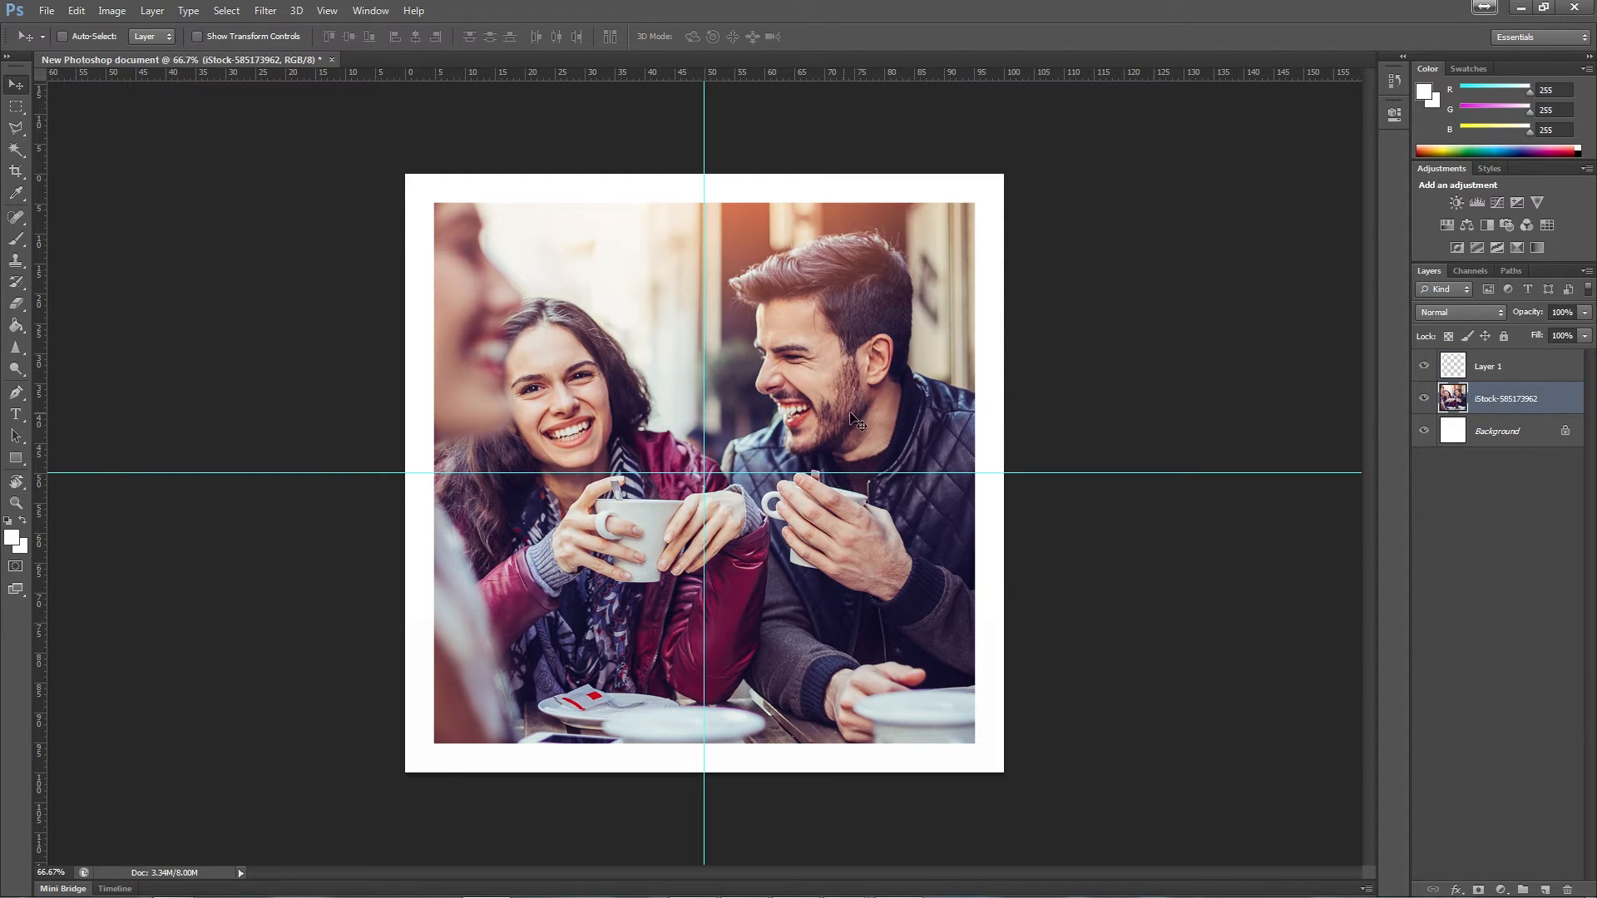
left_click_drag(768, 400, 721, 393)
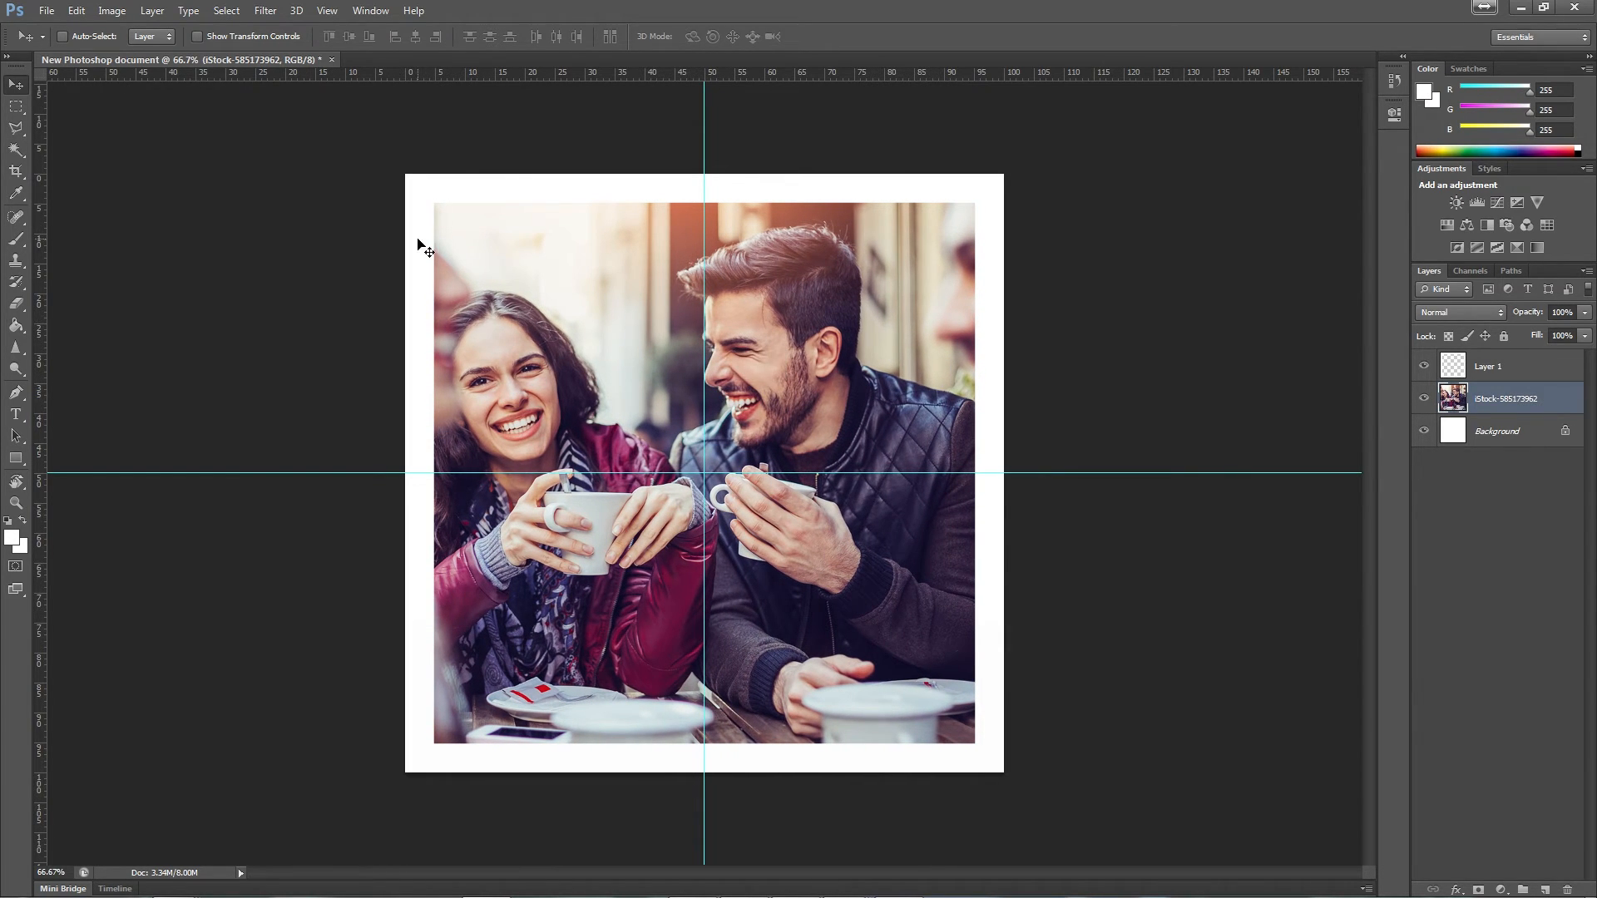
left_click_drag(647, 428, 640, 413)
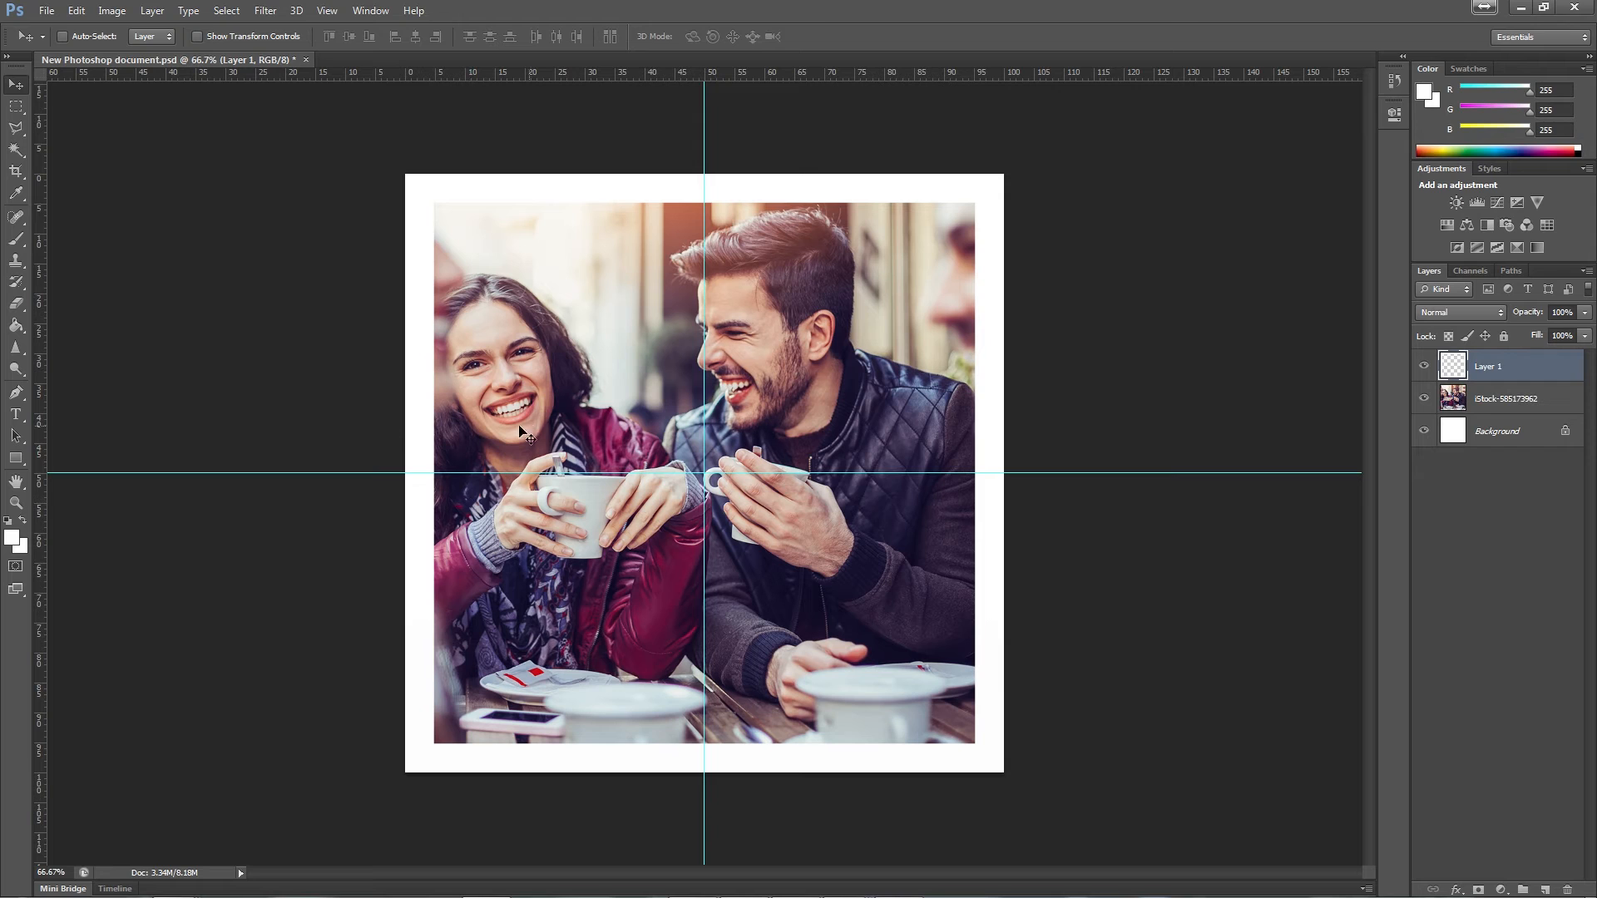
- Save a JPEG copy named instagram_01 in the Basics folder with Maximum quality 12 and Baseline ("Standard") format
left_click(47, 12)
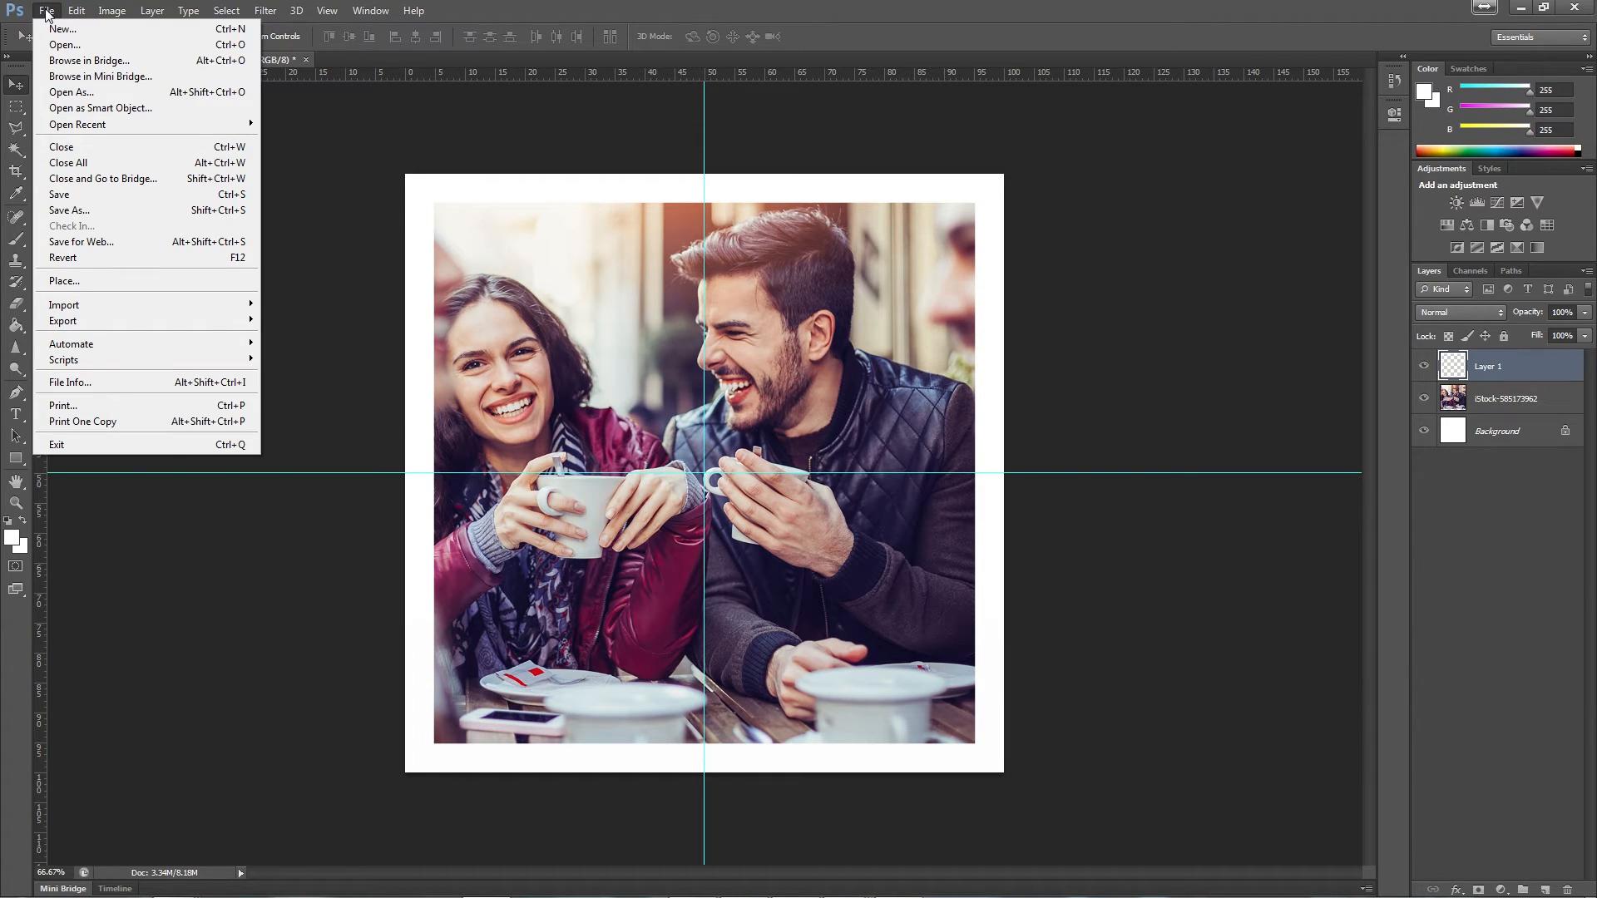
left_click(123, 210)
left_click(759, 695)
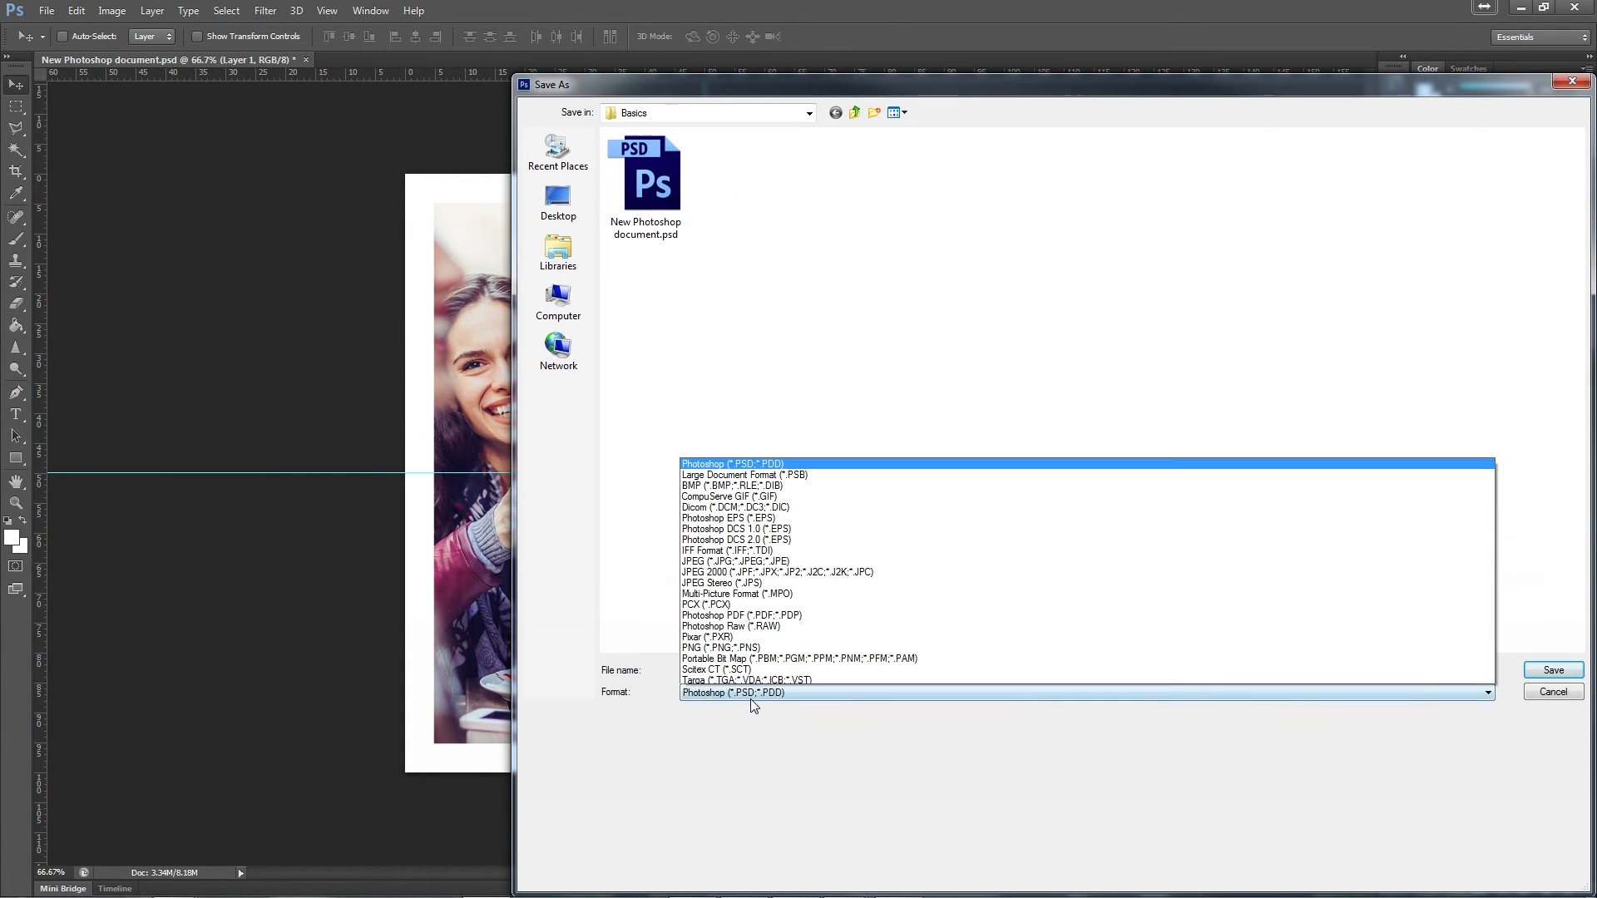
left_click(744, 549)
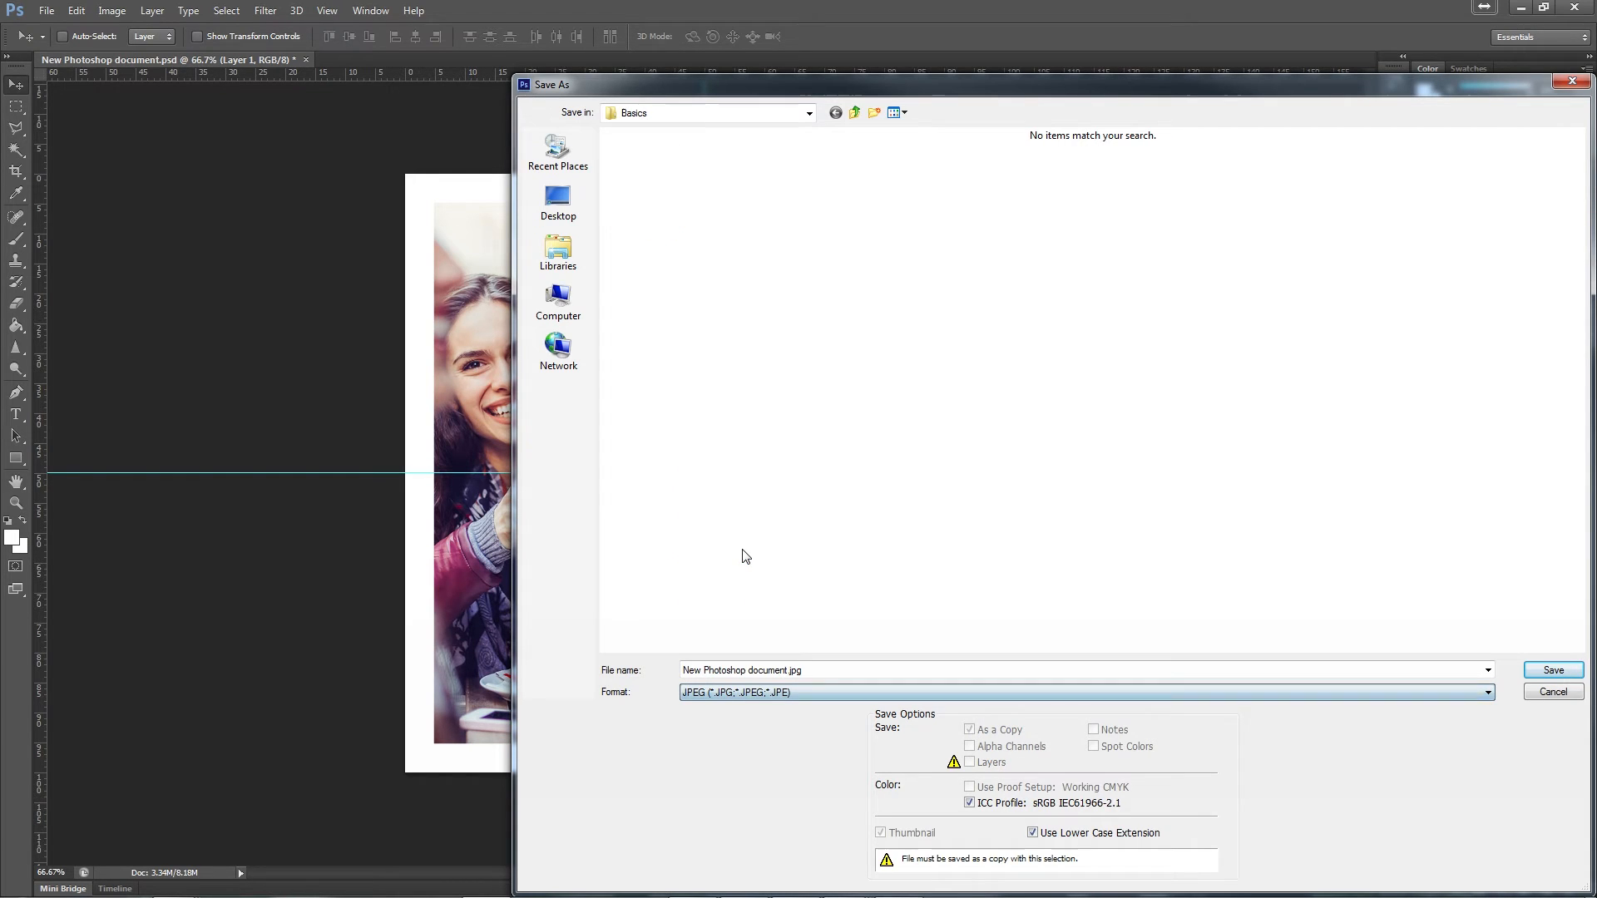
left_click(777, 668)
type("inst")
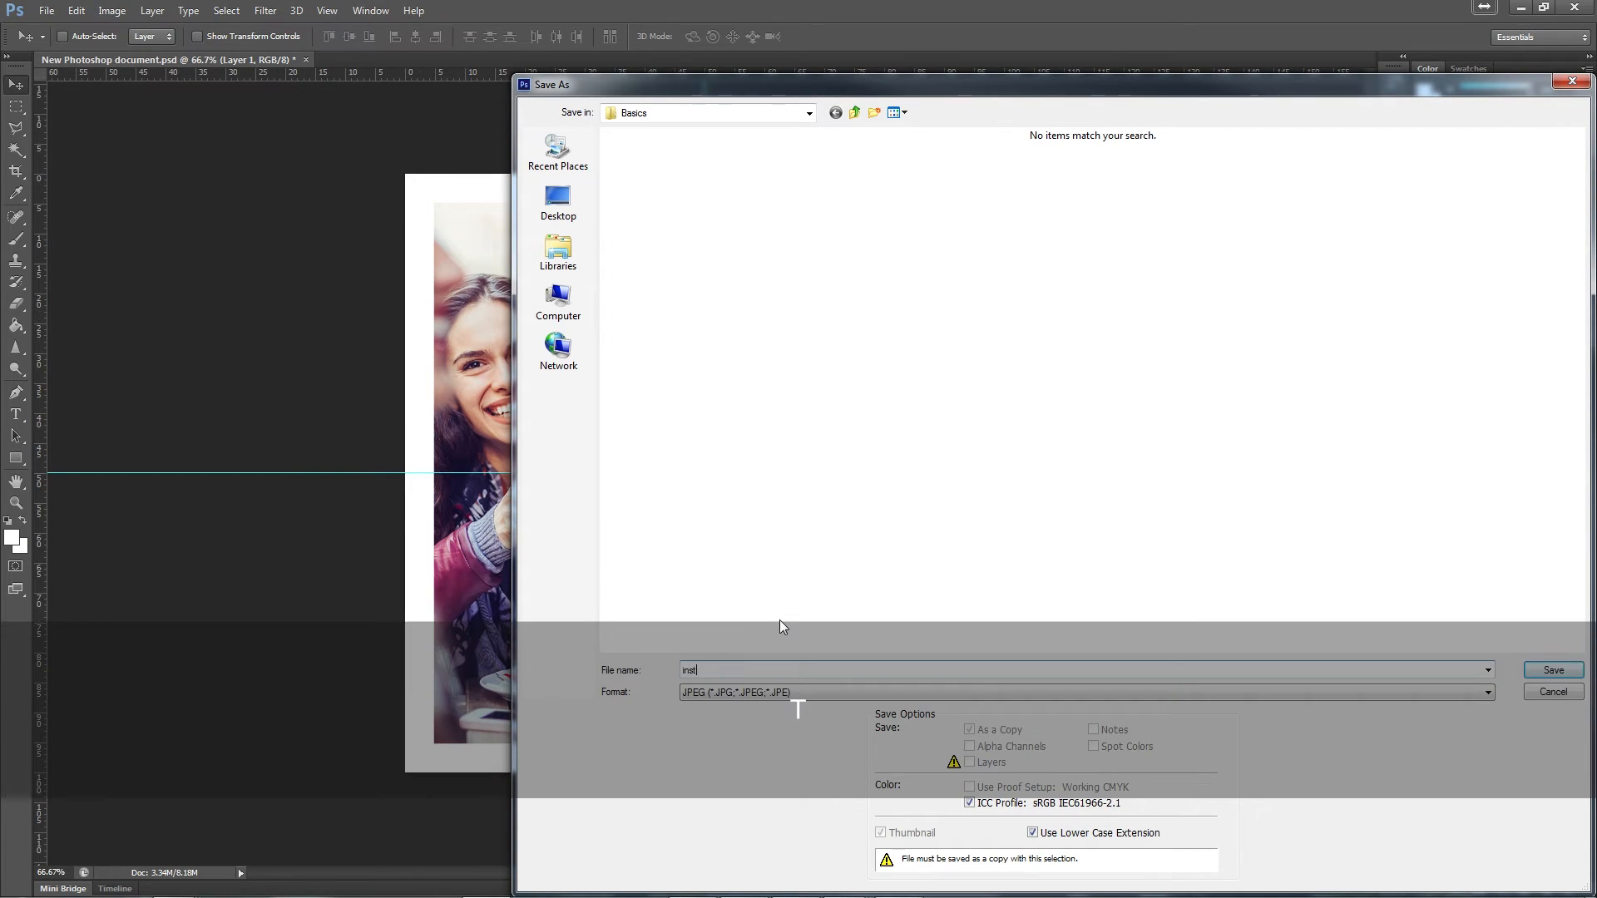
type("agram_01")
left_click(1552, 670)
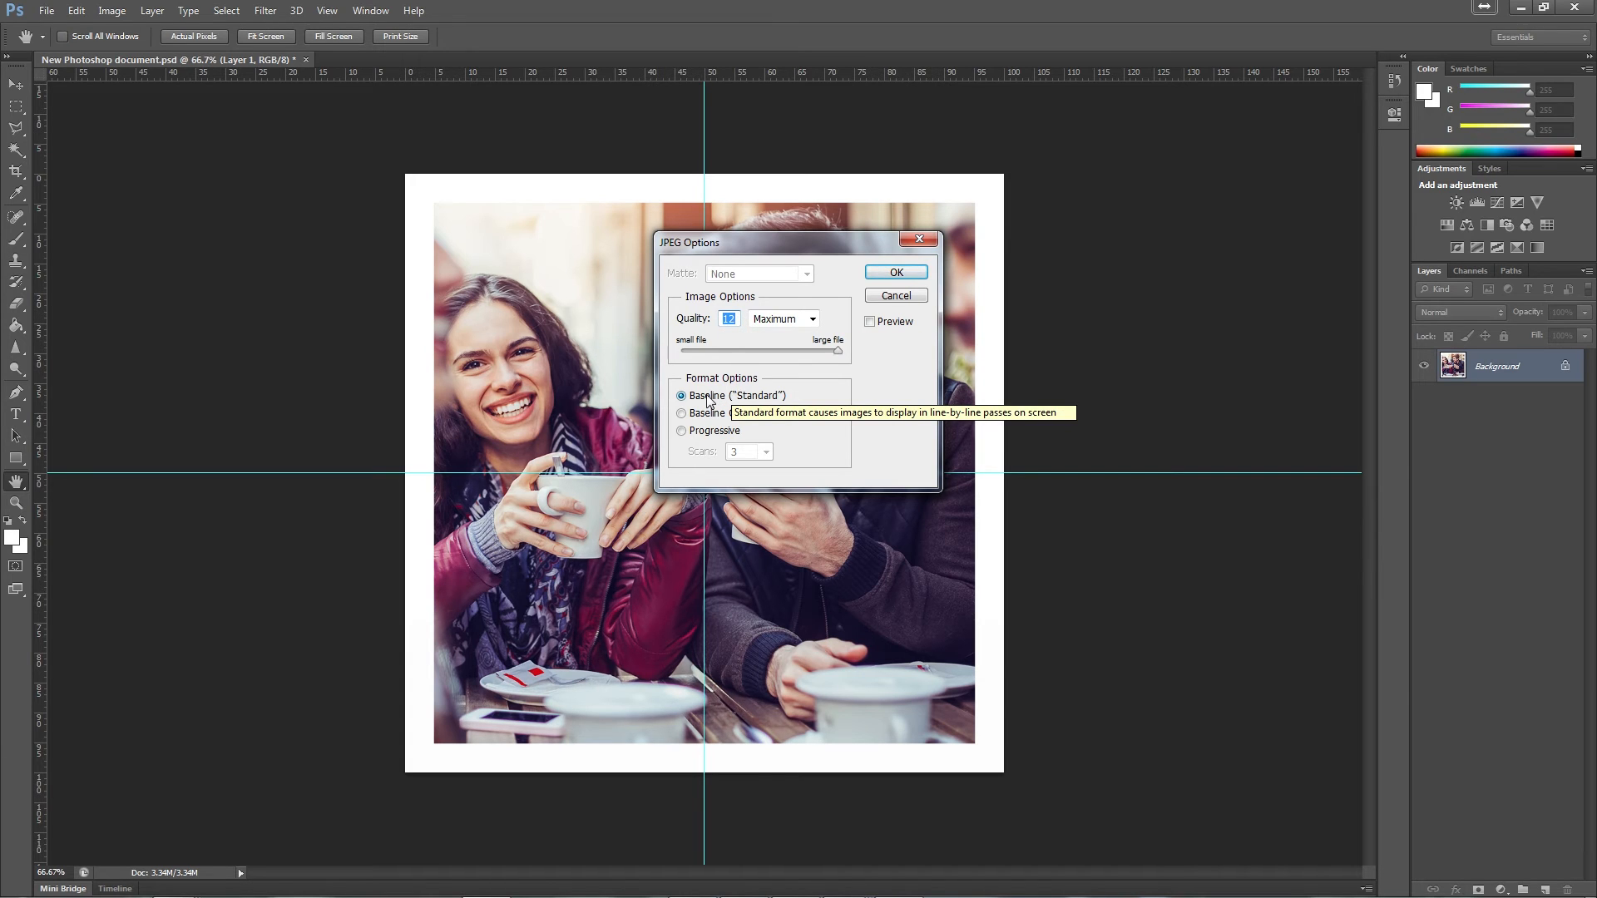
left_click(893, 273)
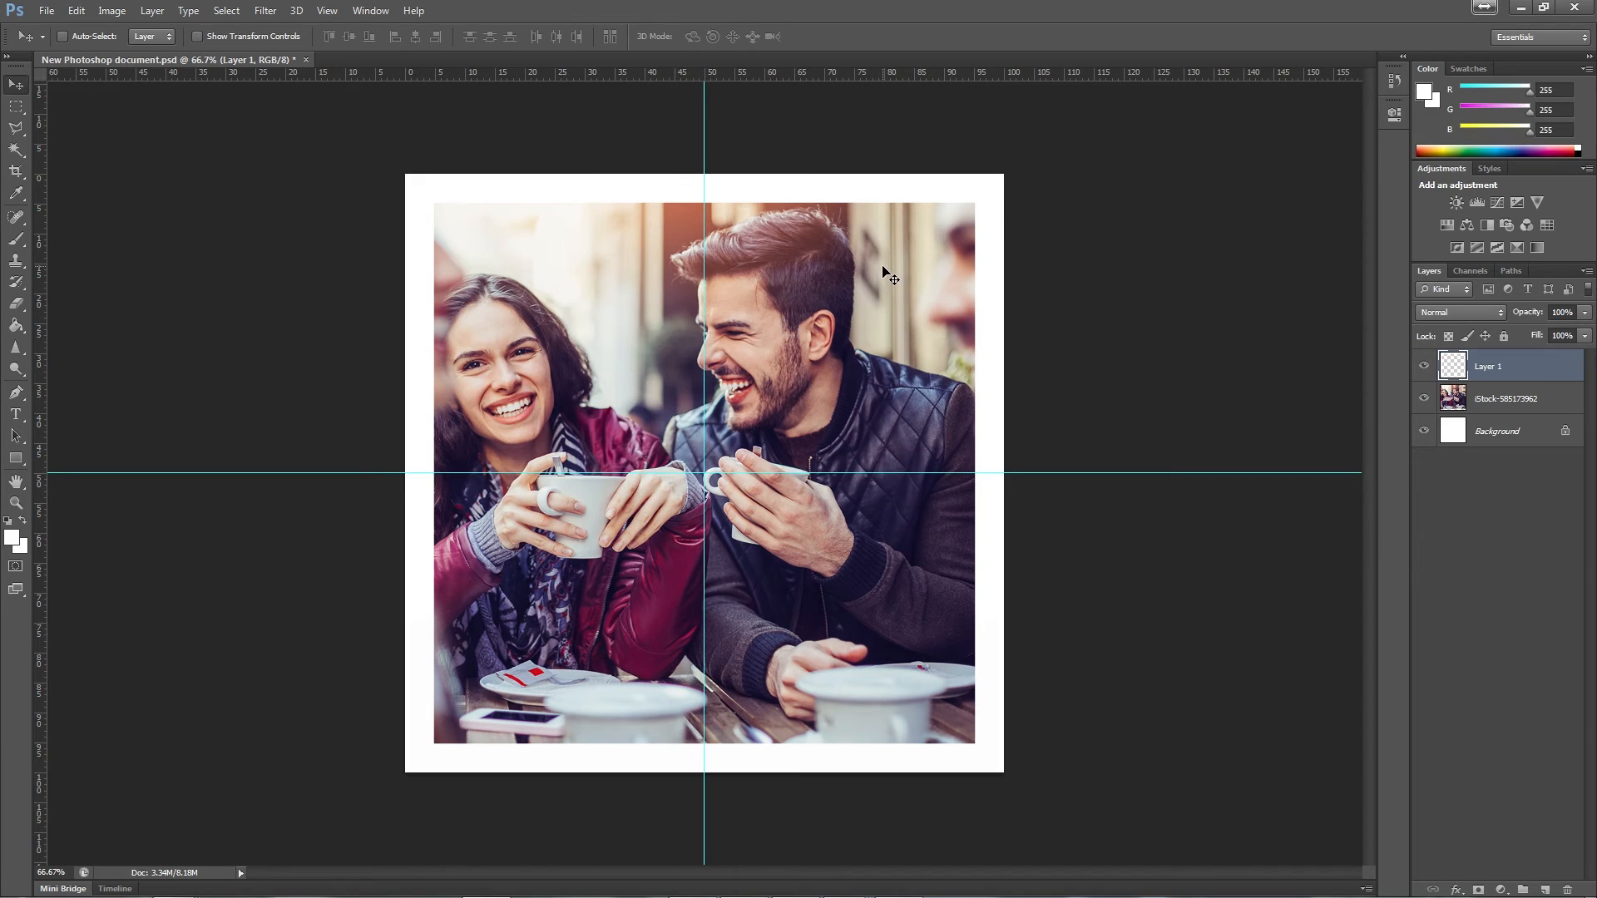
- Save the layered document as New Photoshop document.psd in Photoshop format with Maximize Compatibility on
left_click(45, 13)
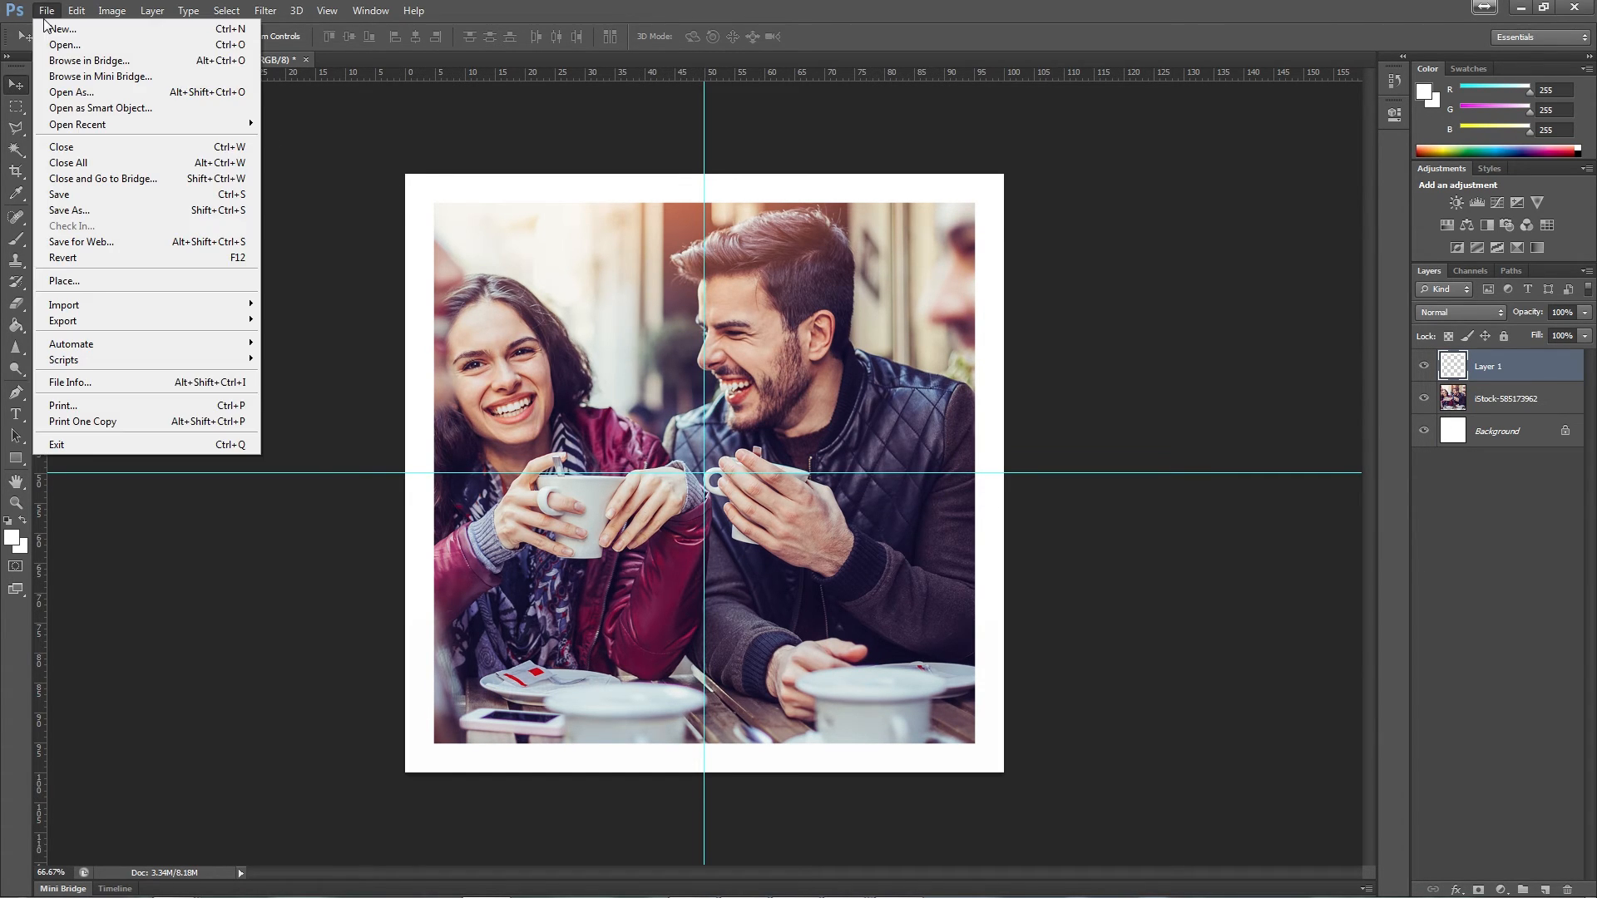
left_click(132, 210)
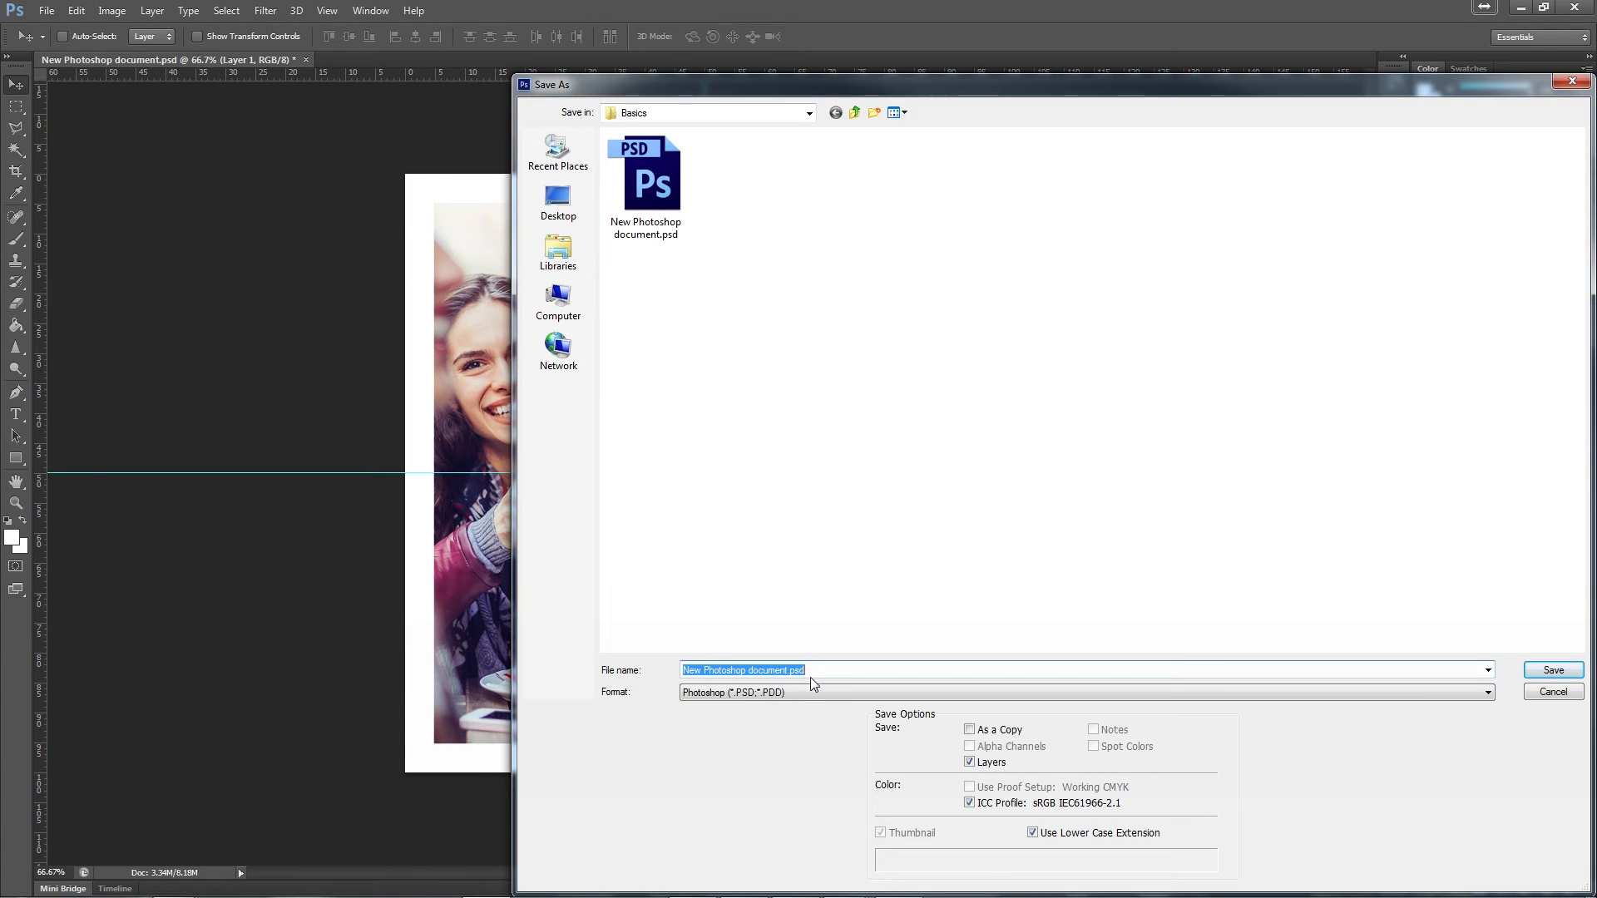
left_click(711, 697)
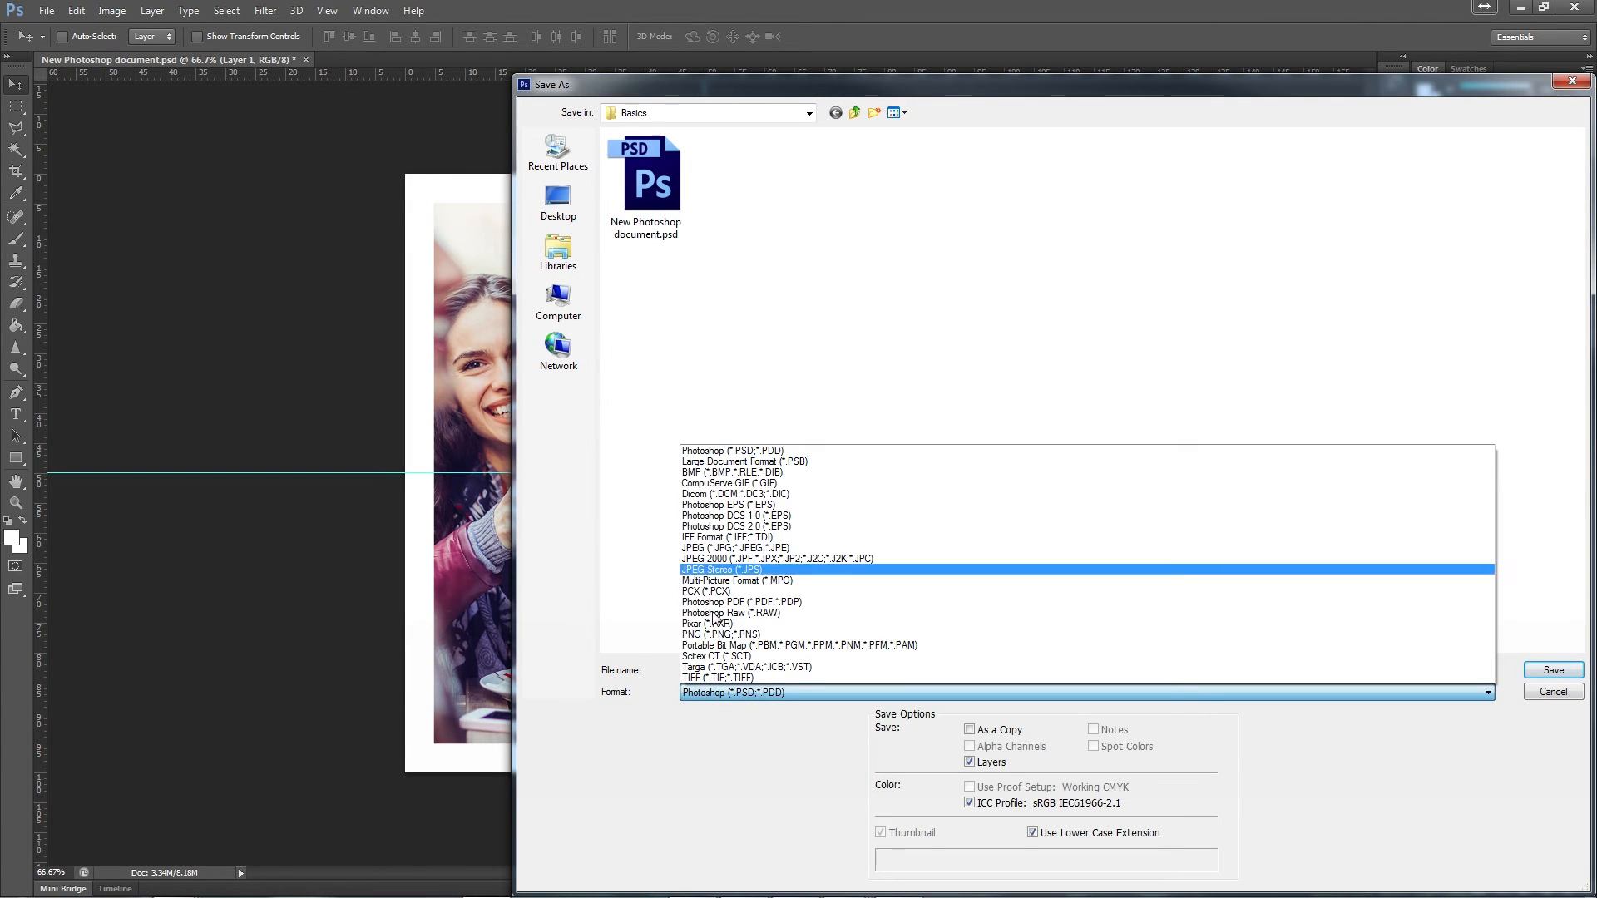
left_click(699, 463)
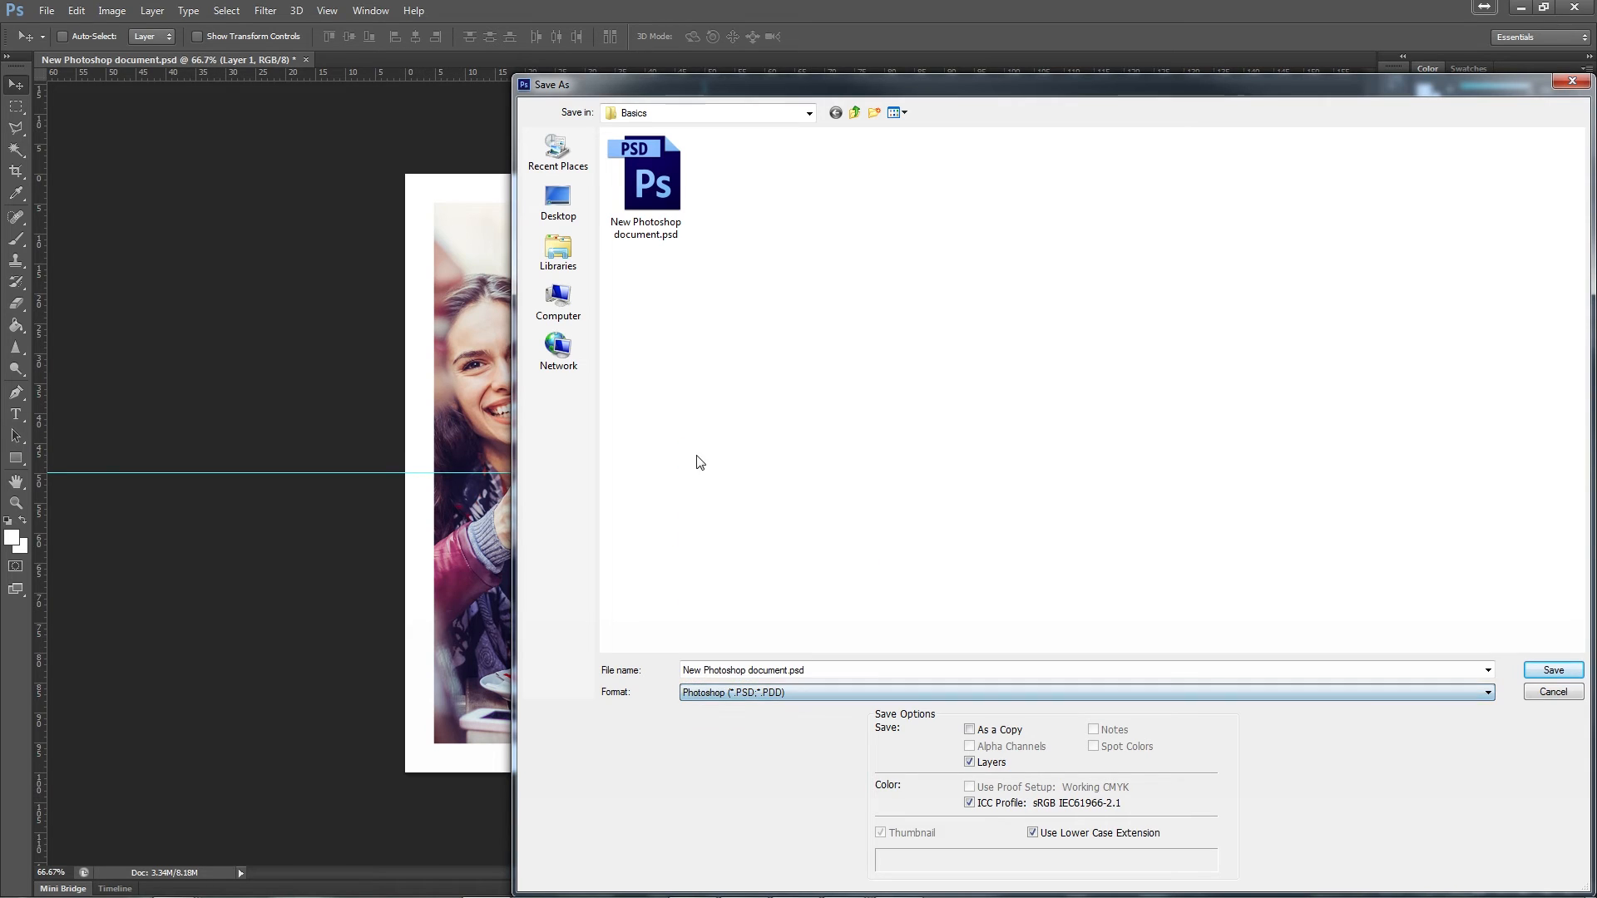
left_click(1535, 670)
left_click(740, 346)
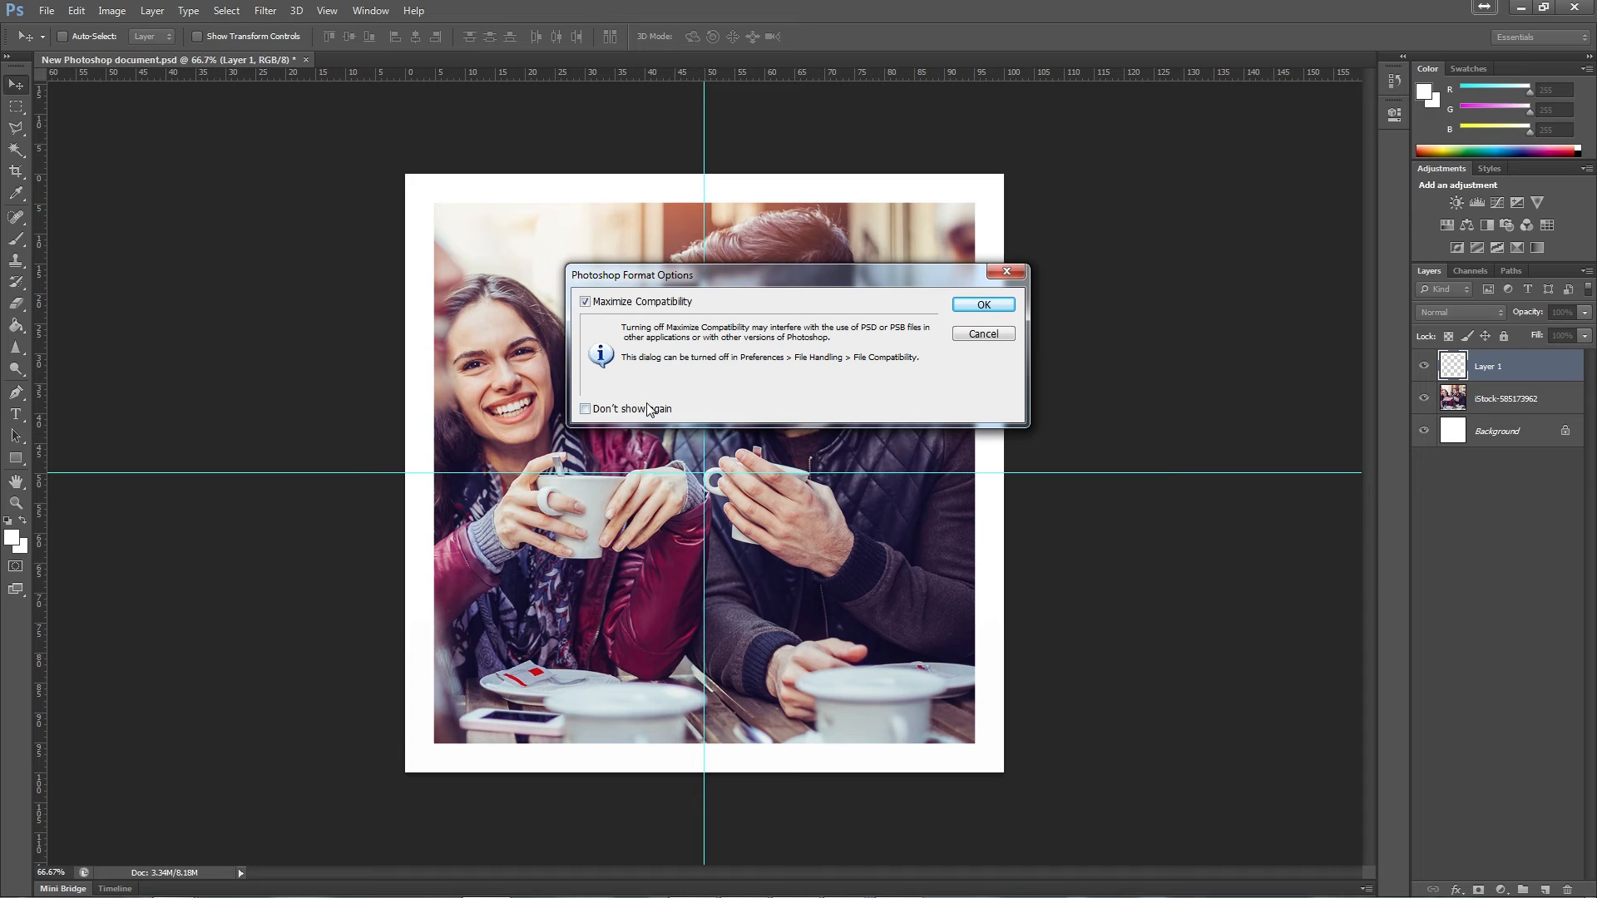
left_click(982, 306)
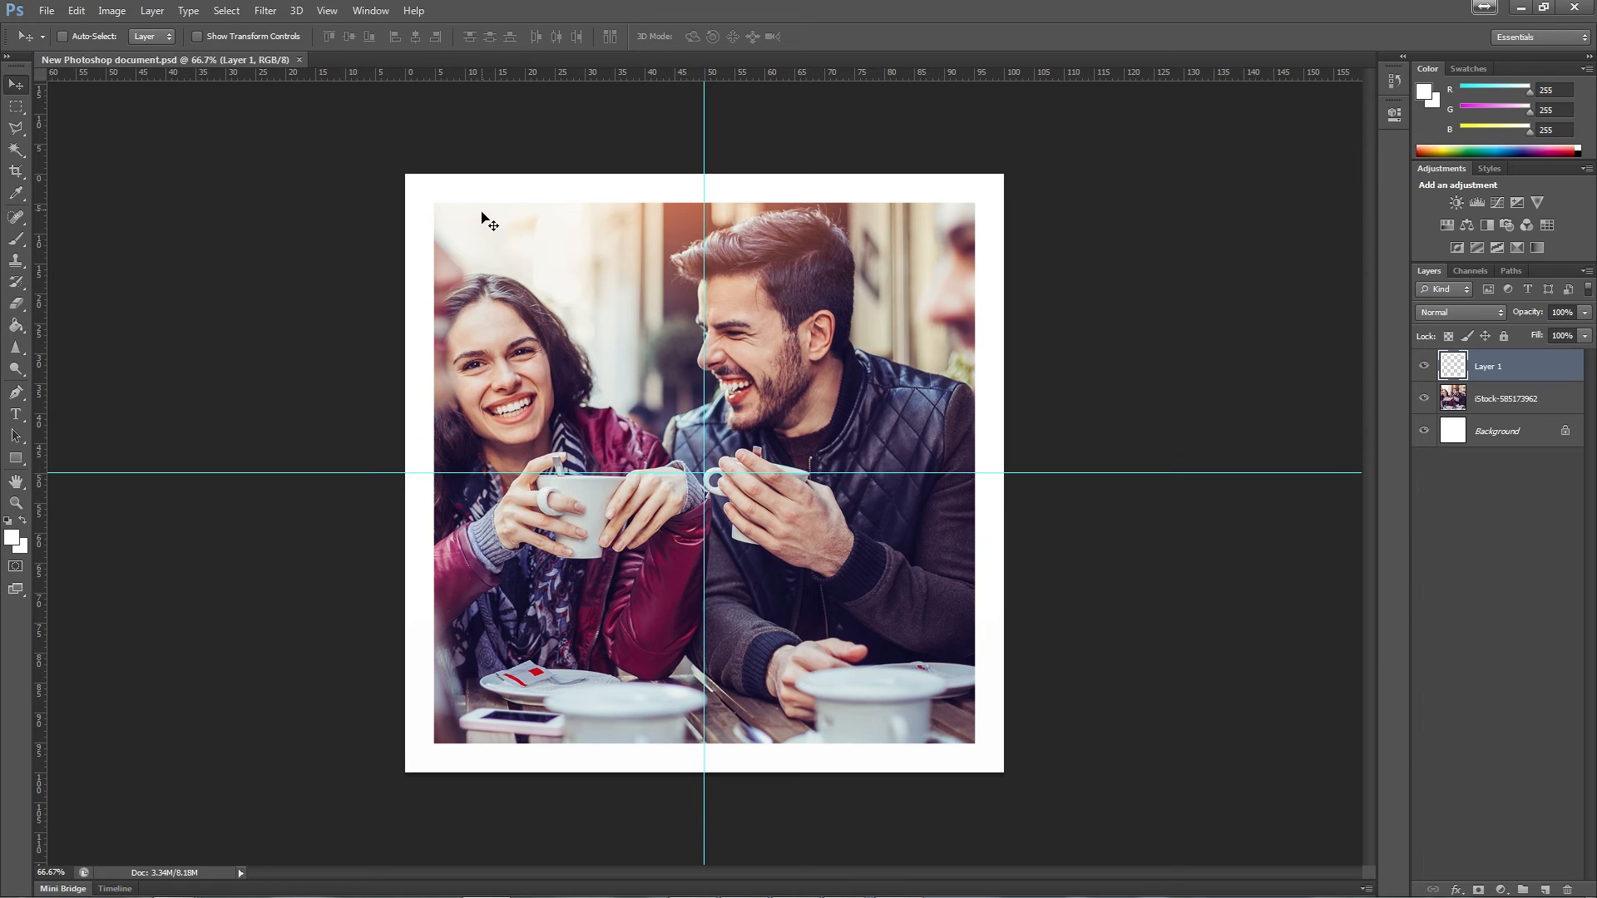
- Place iStock_93199171_XXLARGE.jpg from the iStock folder, scaled proportionally to about 128% and positioned to cover the whole canvas
key("alt+Tab")
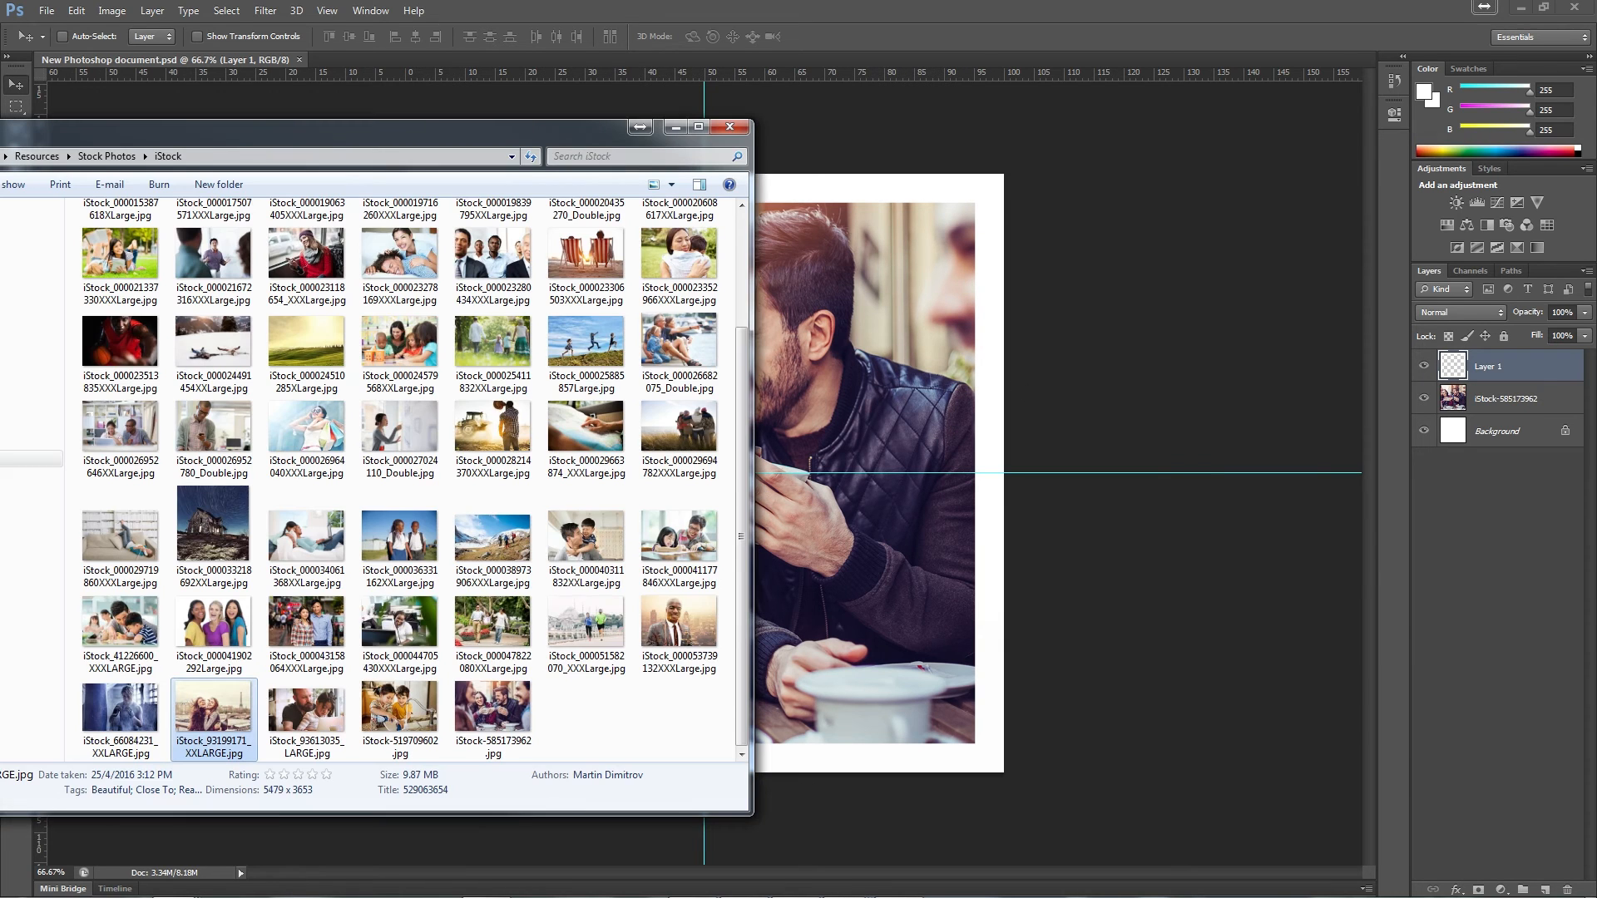
left_click_drag(202, 714, 850, 481)
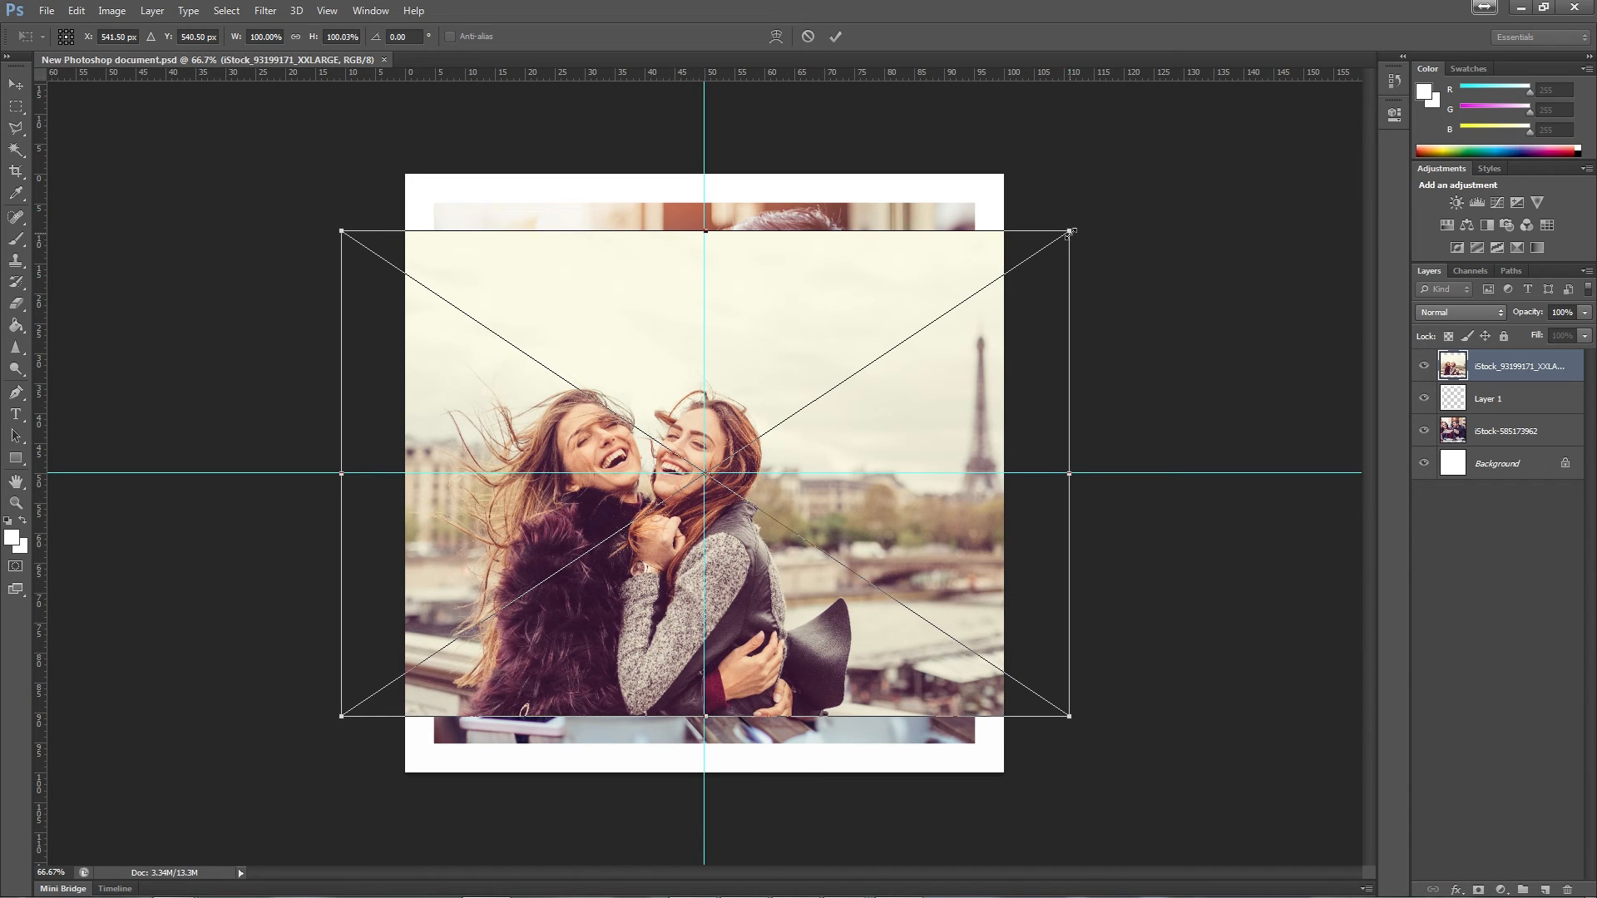
key("shift")
left_click_drag(1077, 230, 1180, 171)
key("alt+shift")
left_click_drag(828, 371, 913, 356)
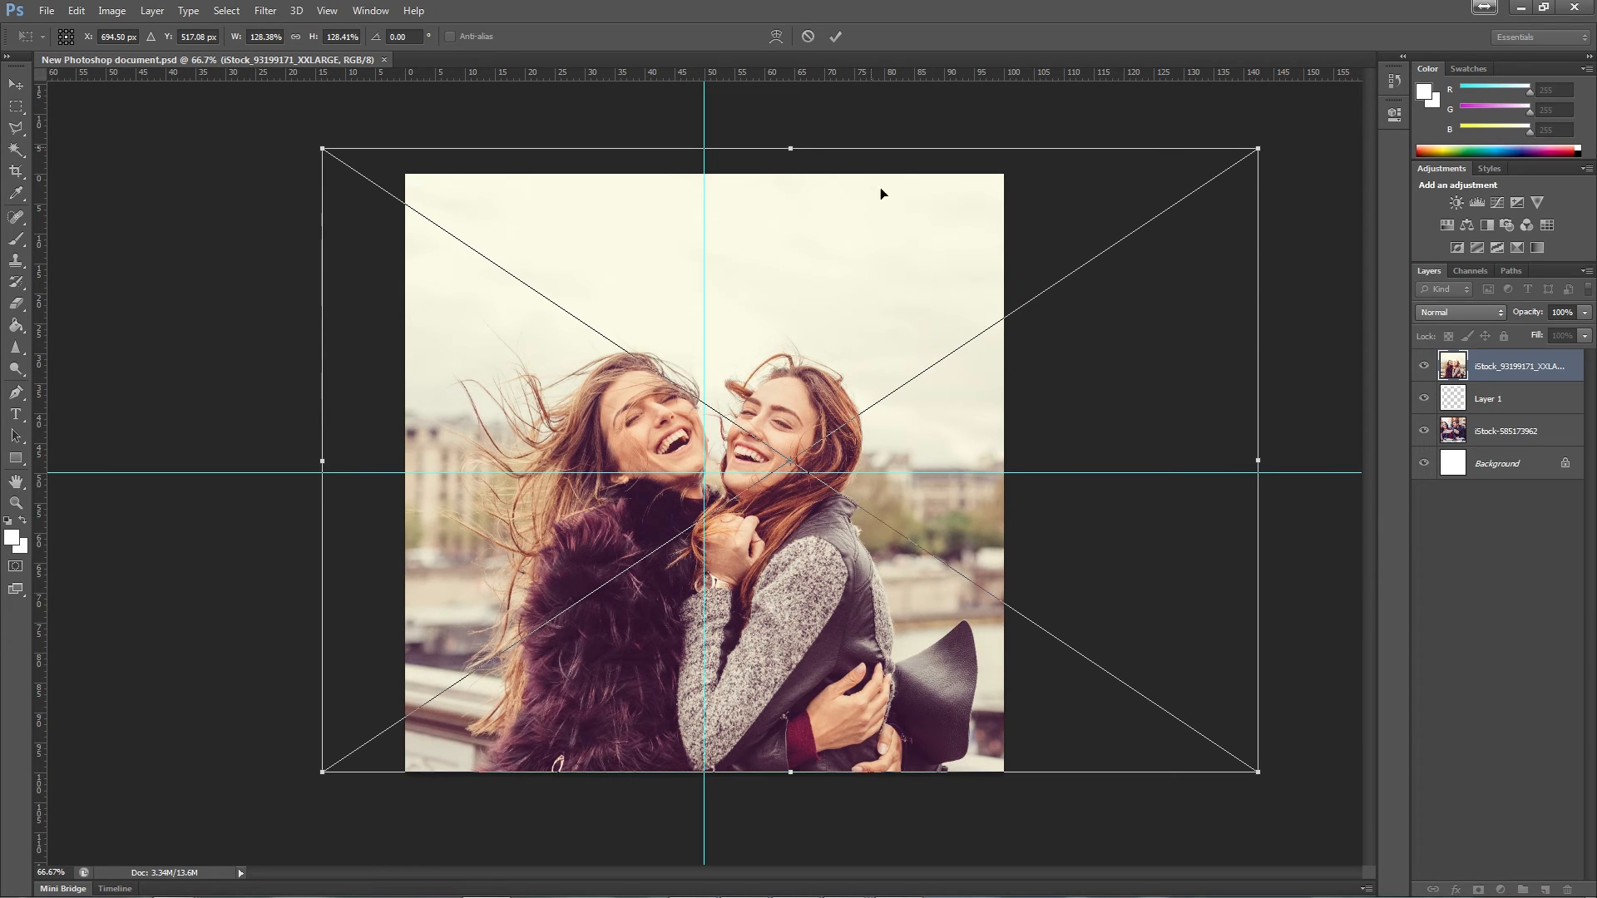
left_click(836, 37)
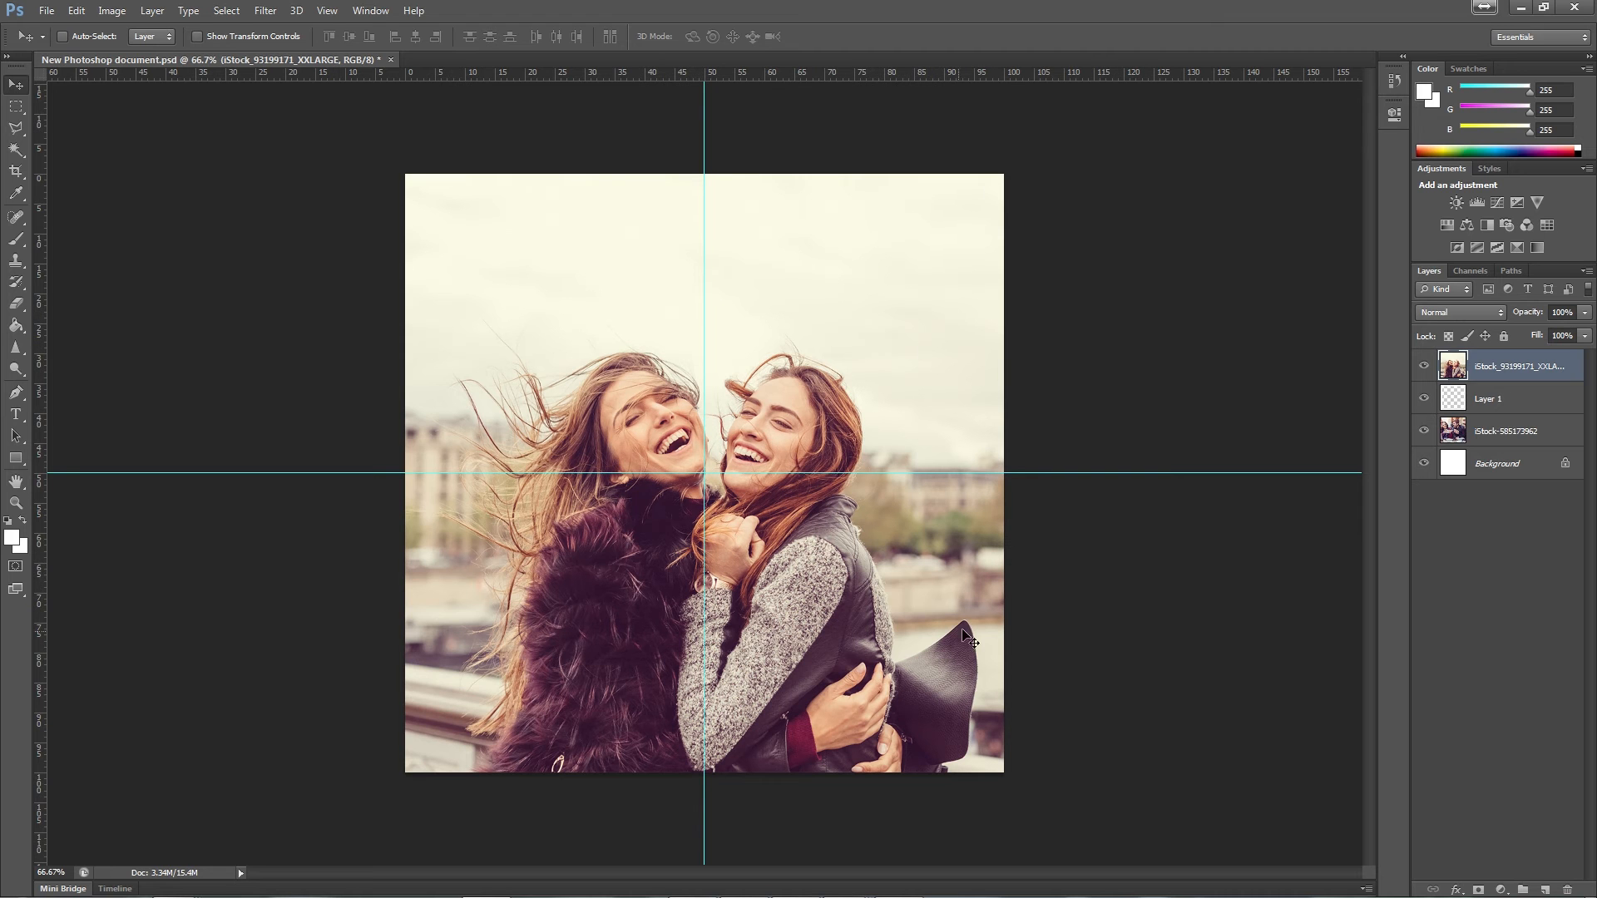
- Move Layer 1 above the iStock_93199171 photo layer so the white border frames the new photo
key("ctrl")
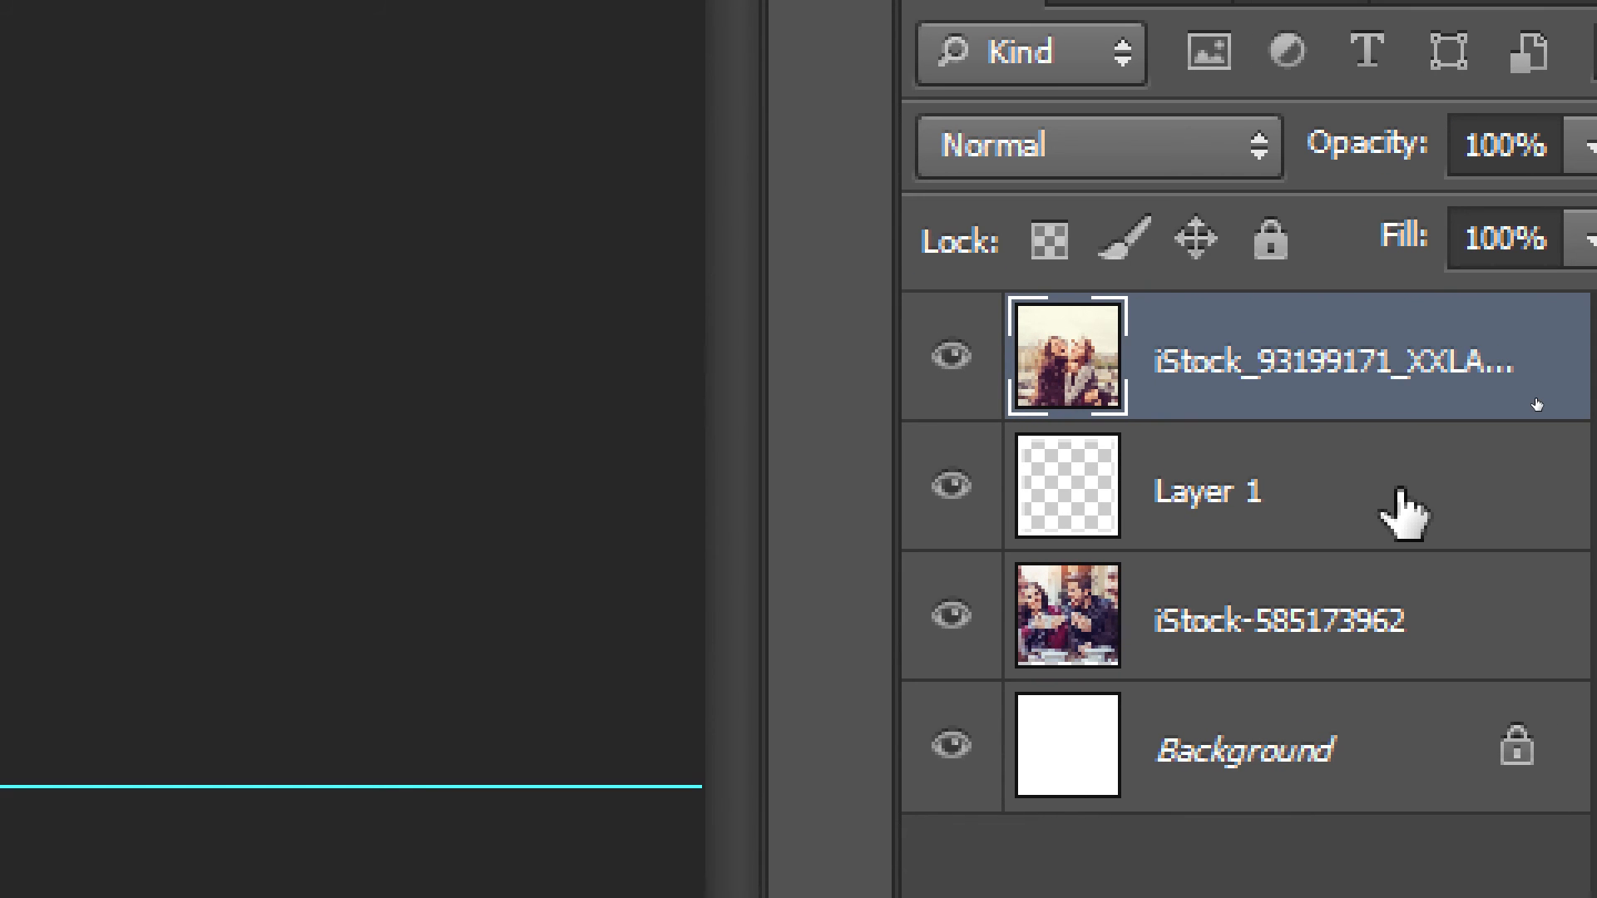
left_click(1400, 512)
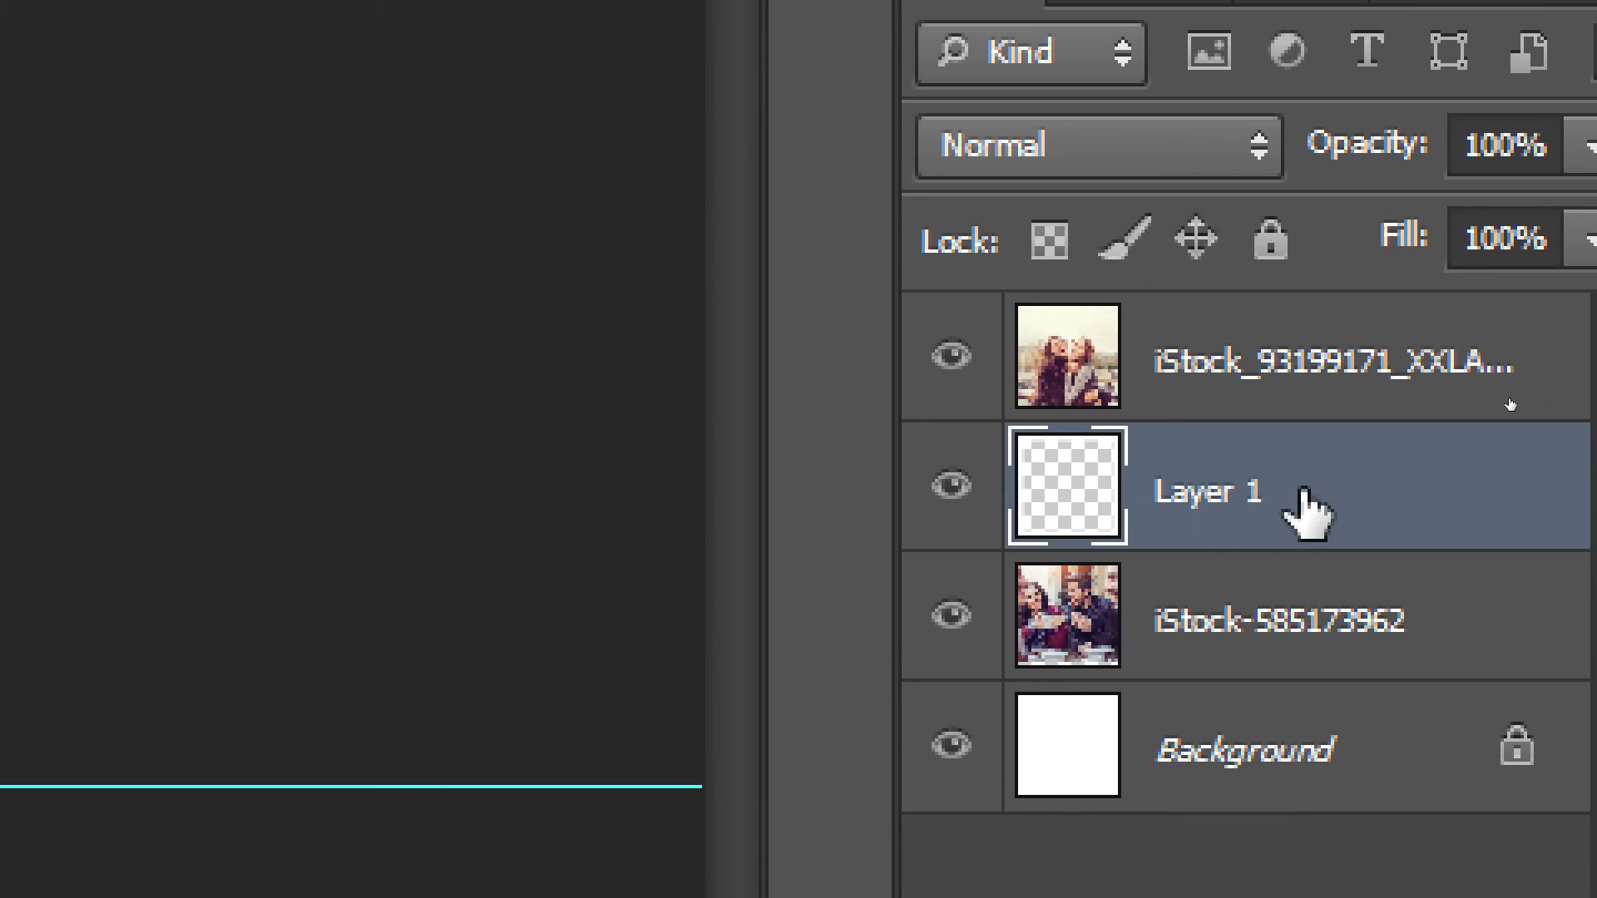
left_click_drag(1239, 495, 1252, 353)
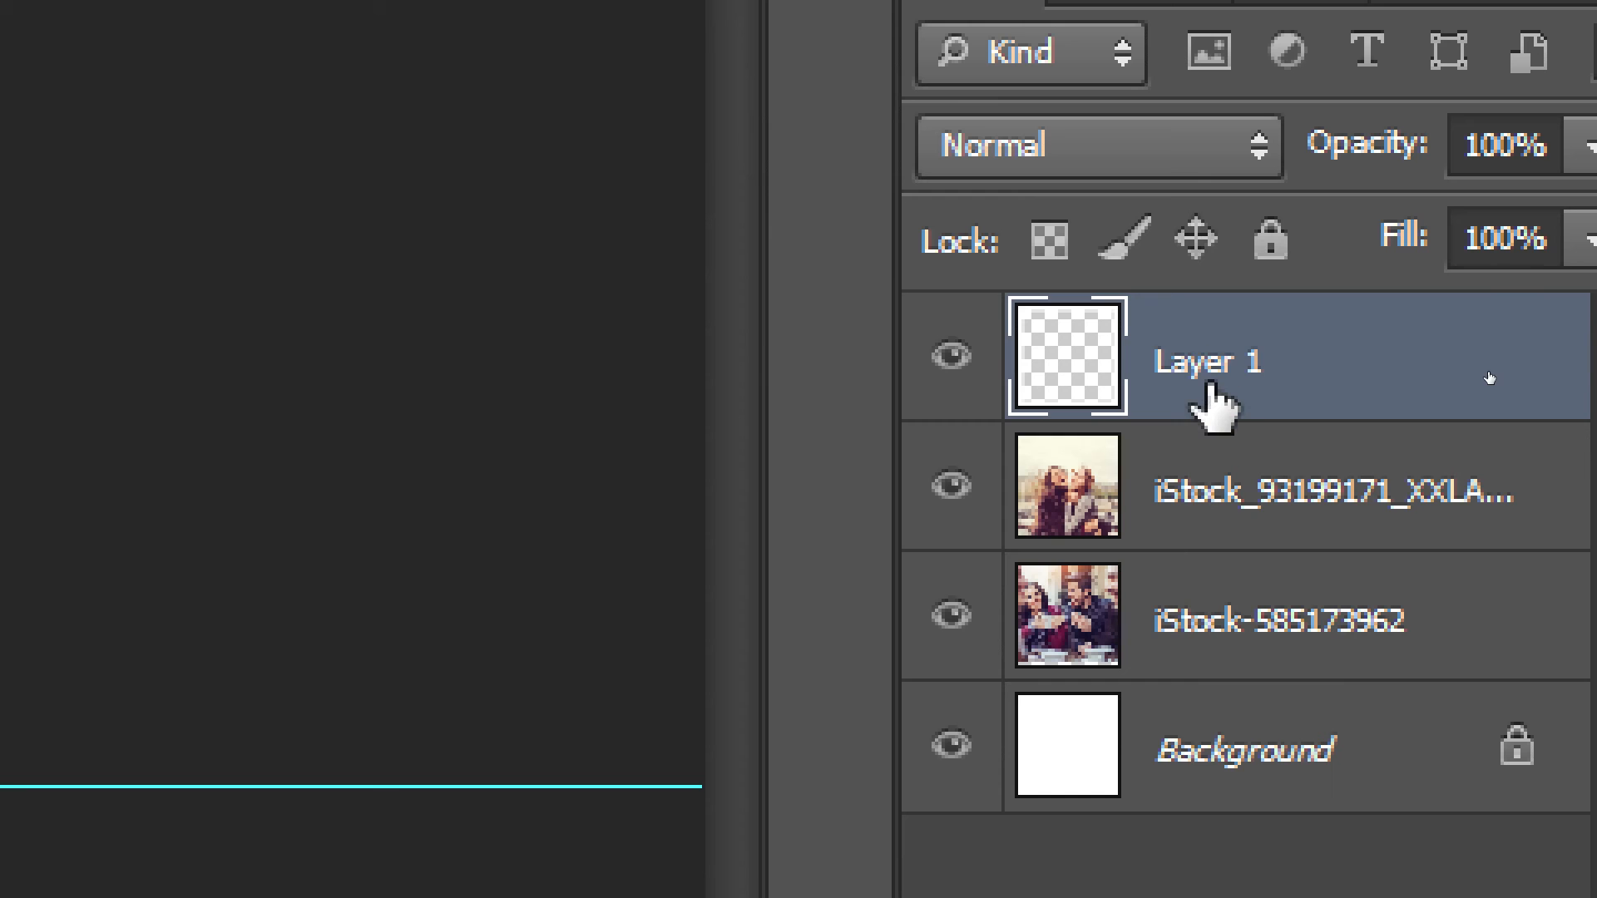
mouse_move(1212, 367)
left_mouse_down()
mouse_move(1208, 713)
mouse_move(1212, 356)
left_mouse_up()
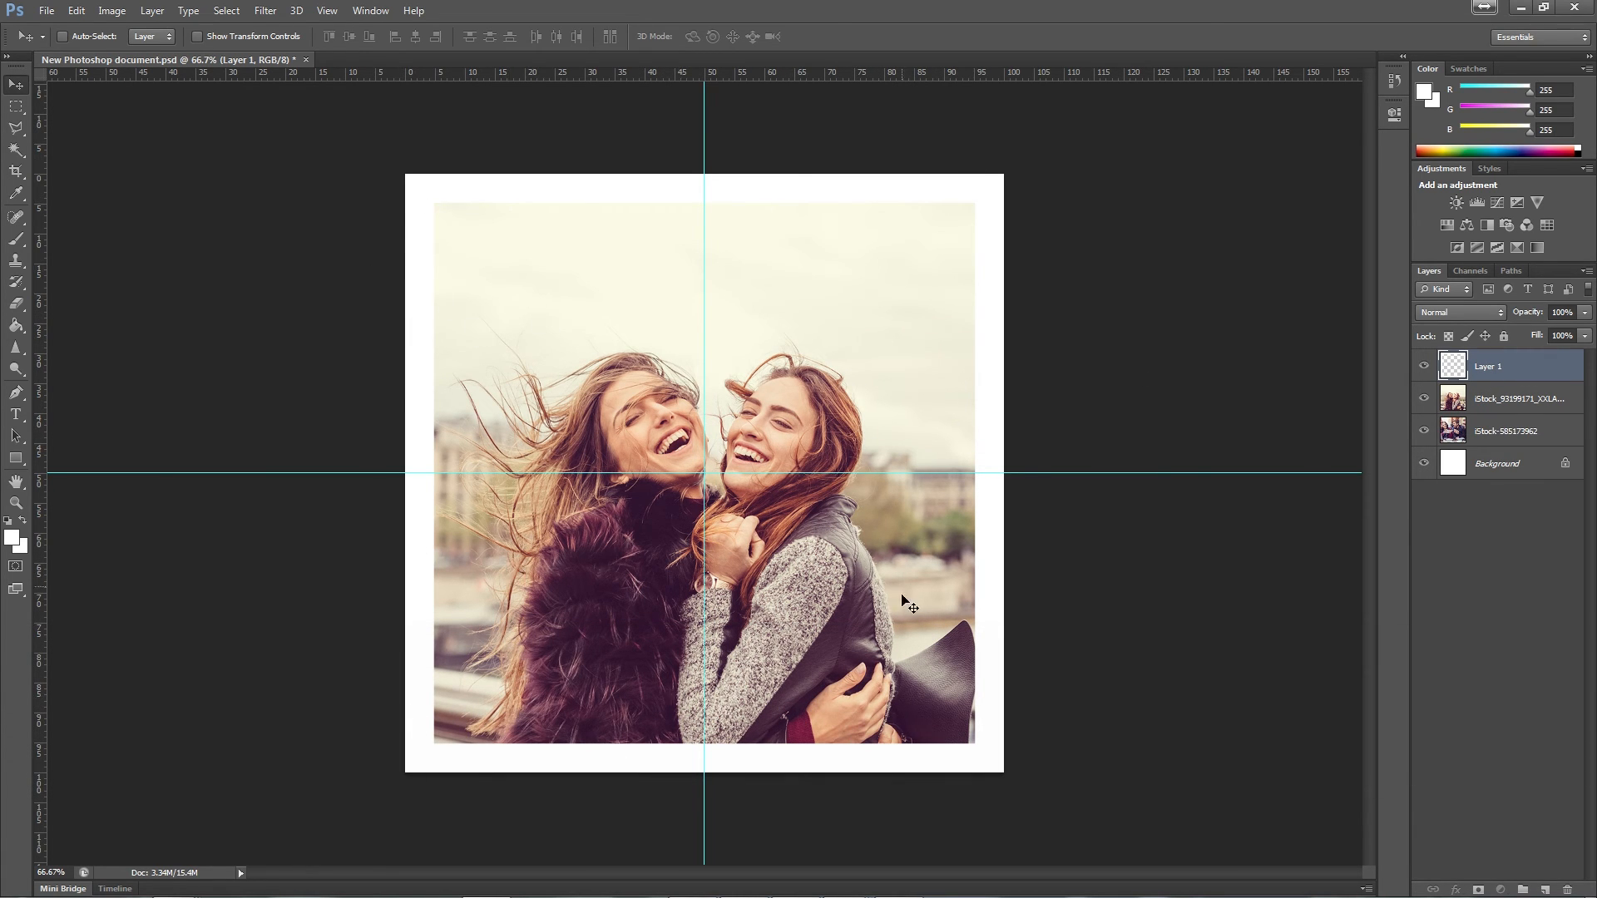
- Save a JPEG copy named instagram_02.jpg with Maximum quality 12, and save the layered PSD document
left_click(46, 11)
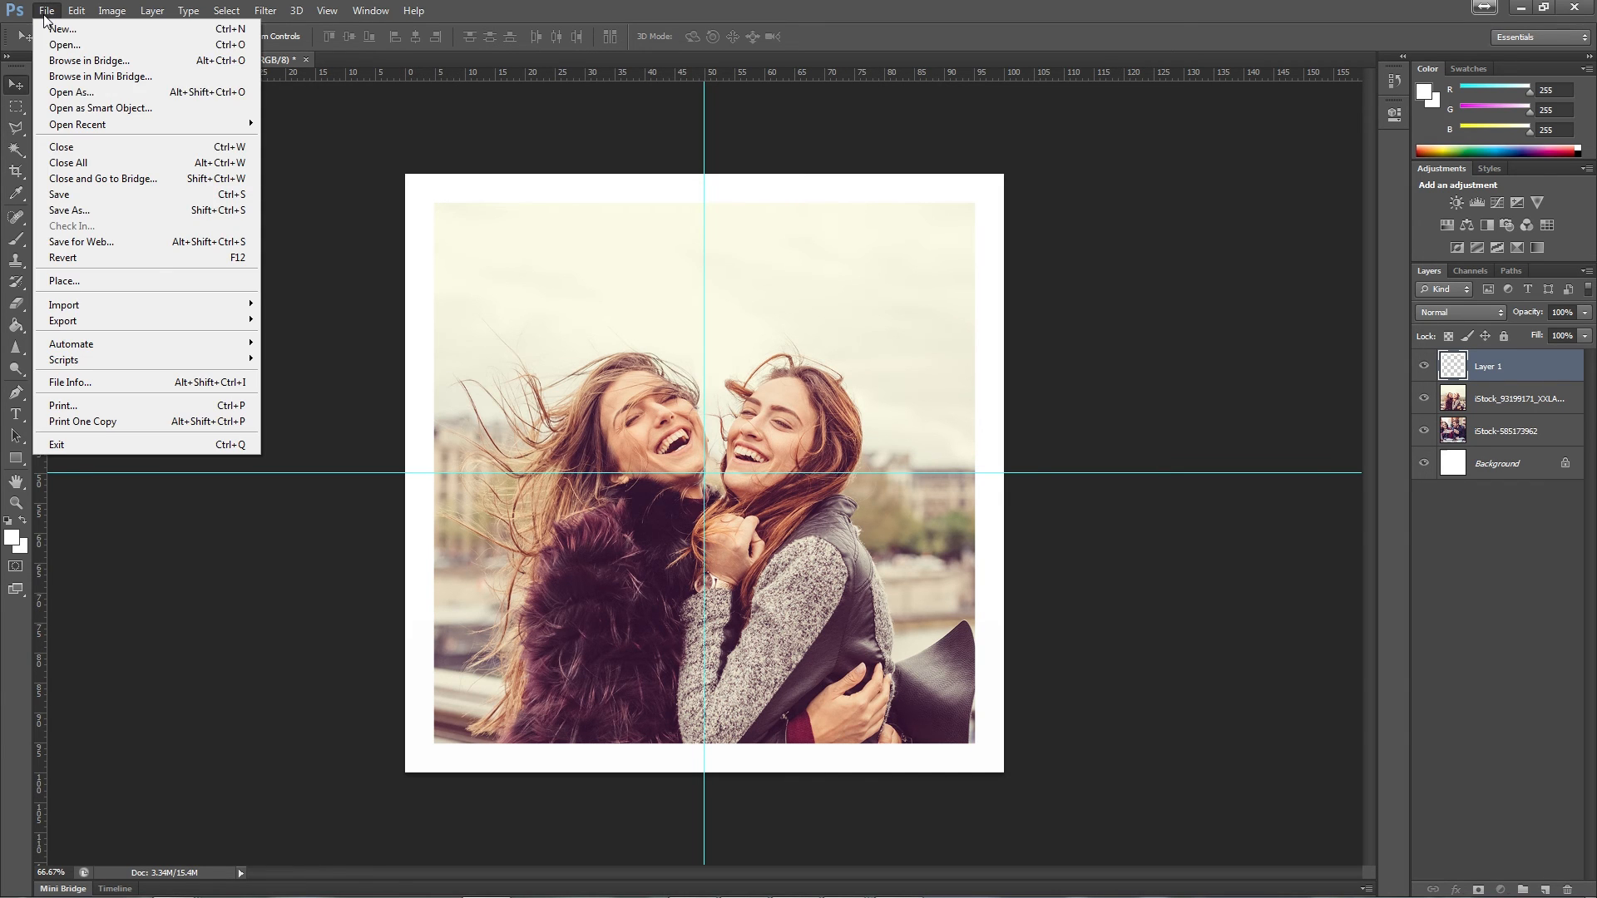
left_click(124, 210)
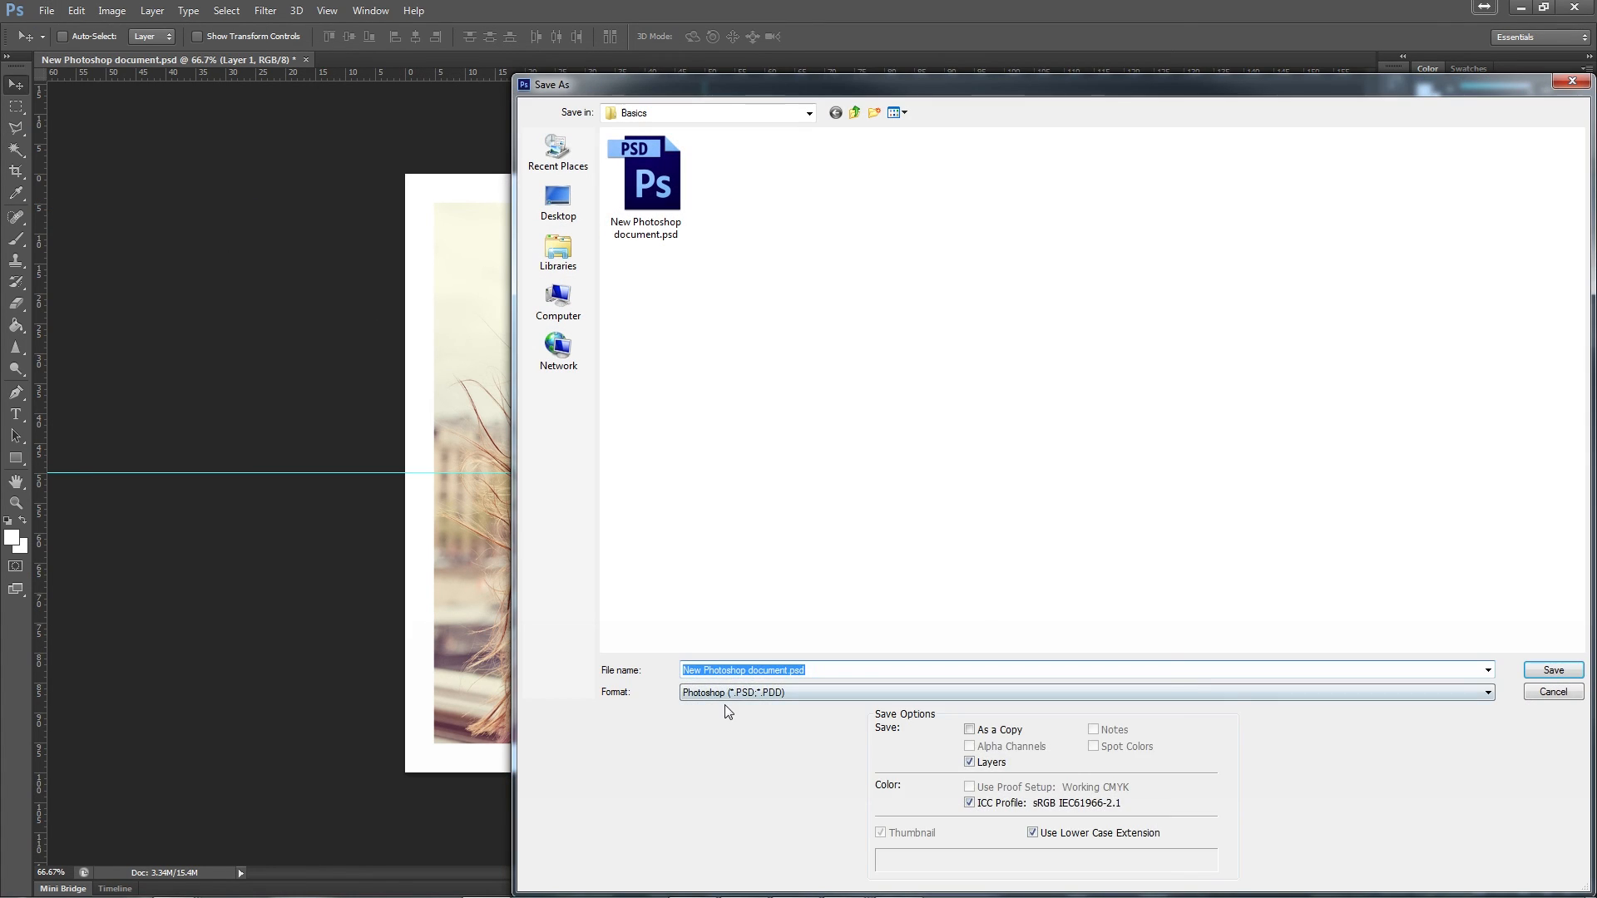
left_click(724, 693)
left_click(704, 552)
left_click(661, 220)
left_click(735, 670)
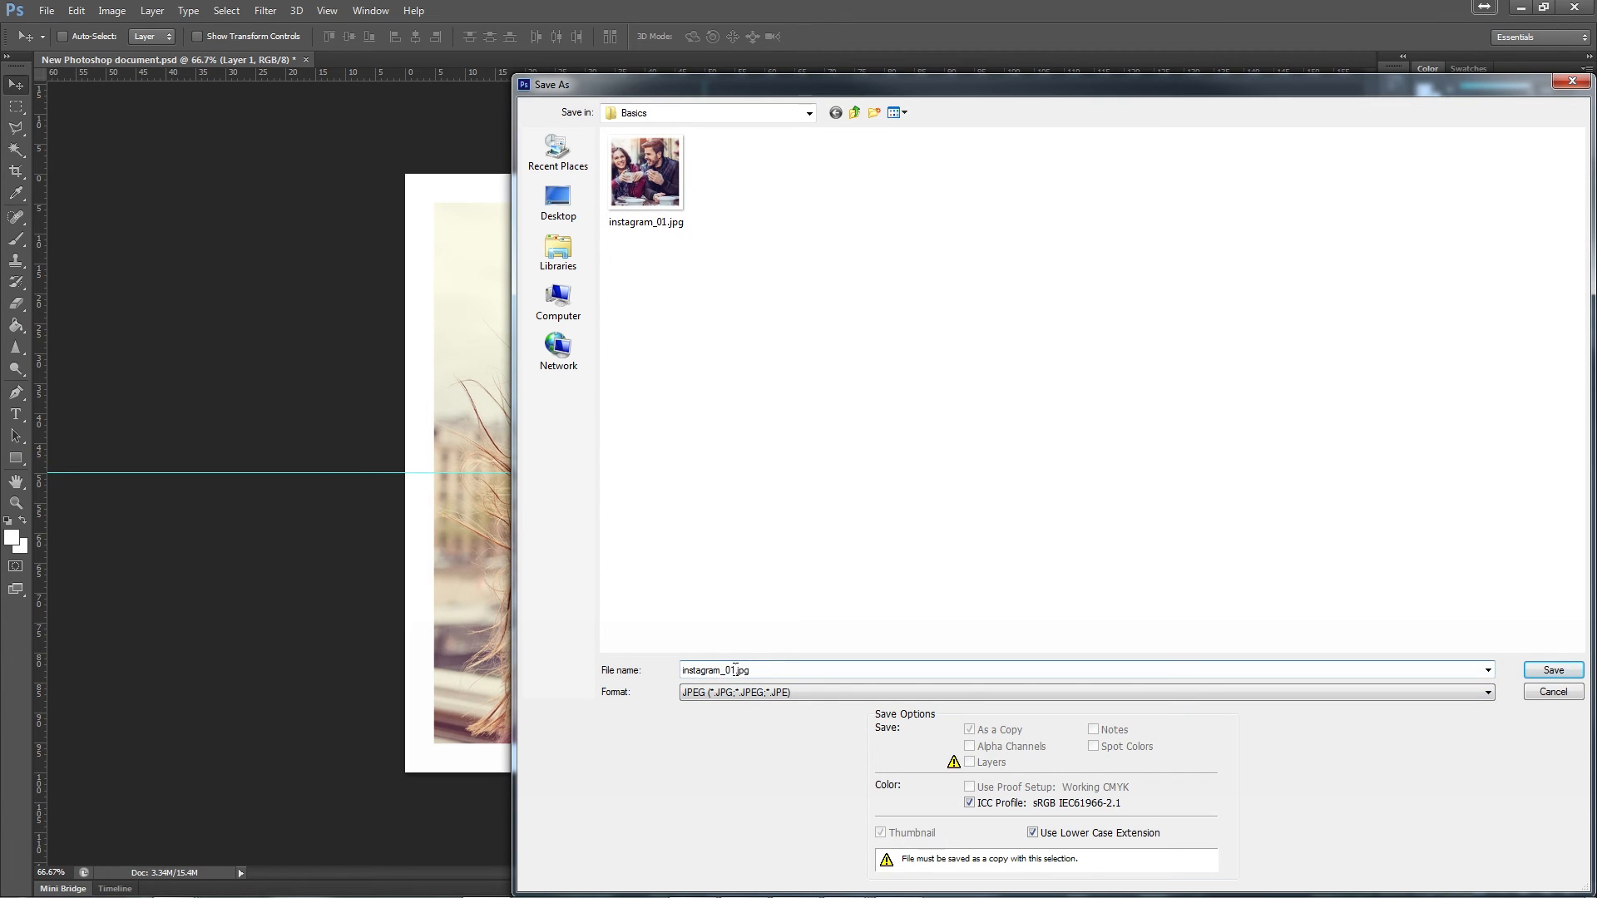
type("02")
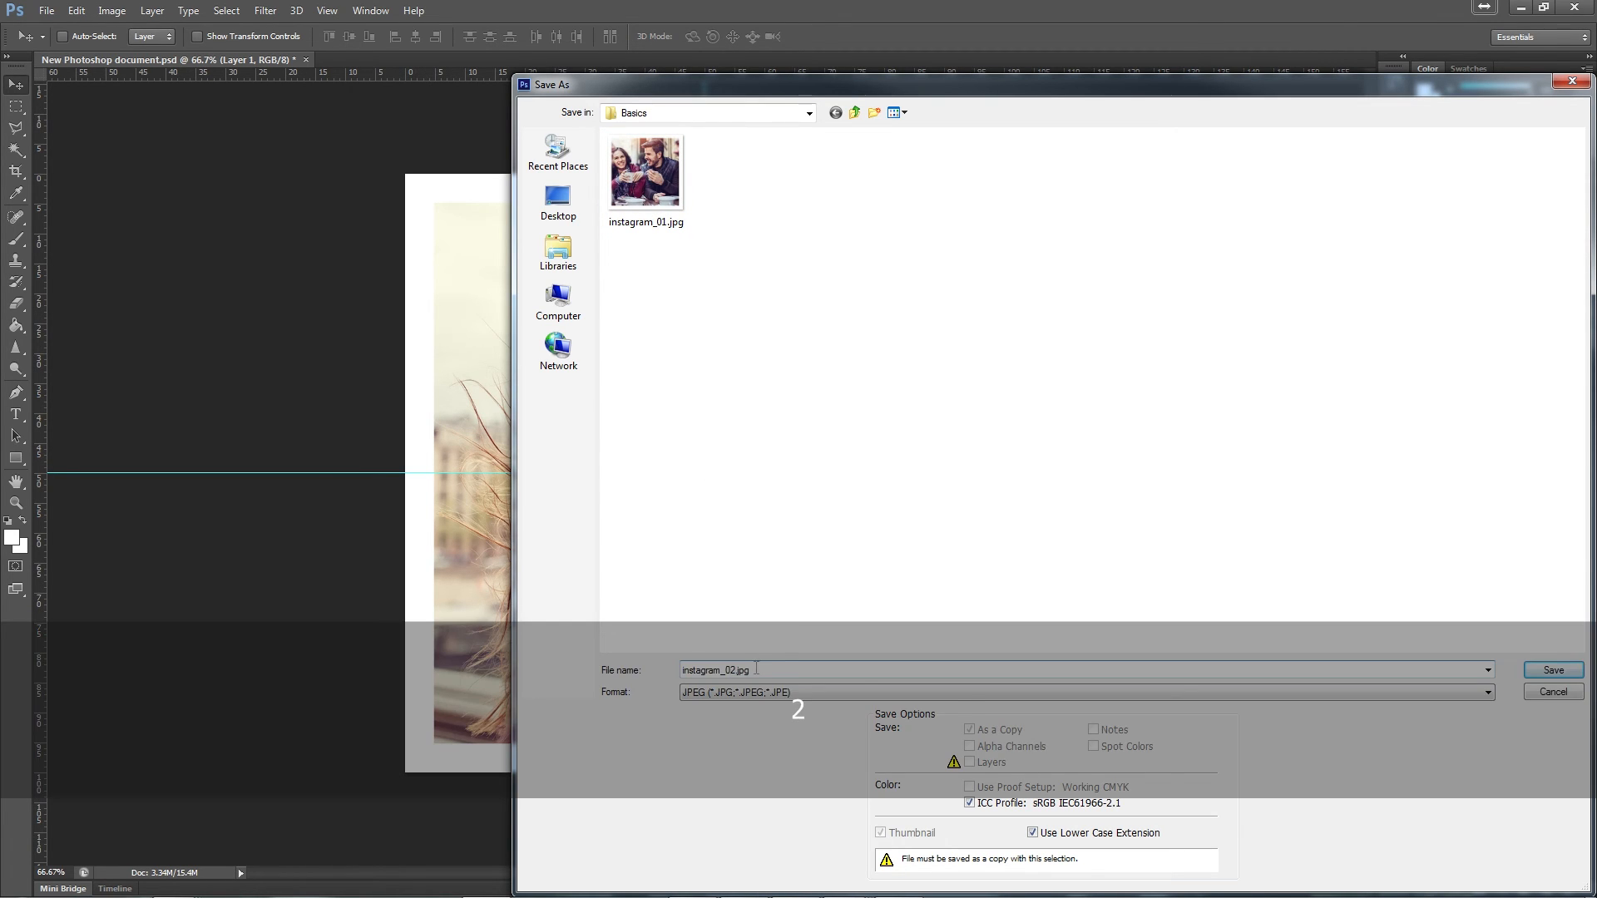
left_click(1553, 670)
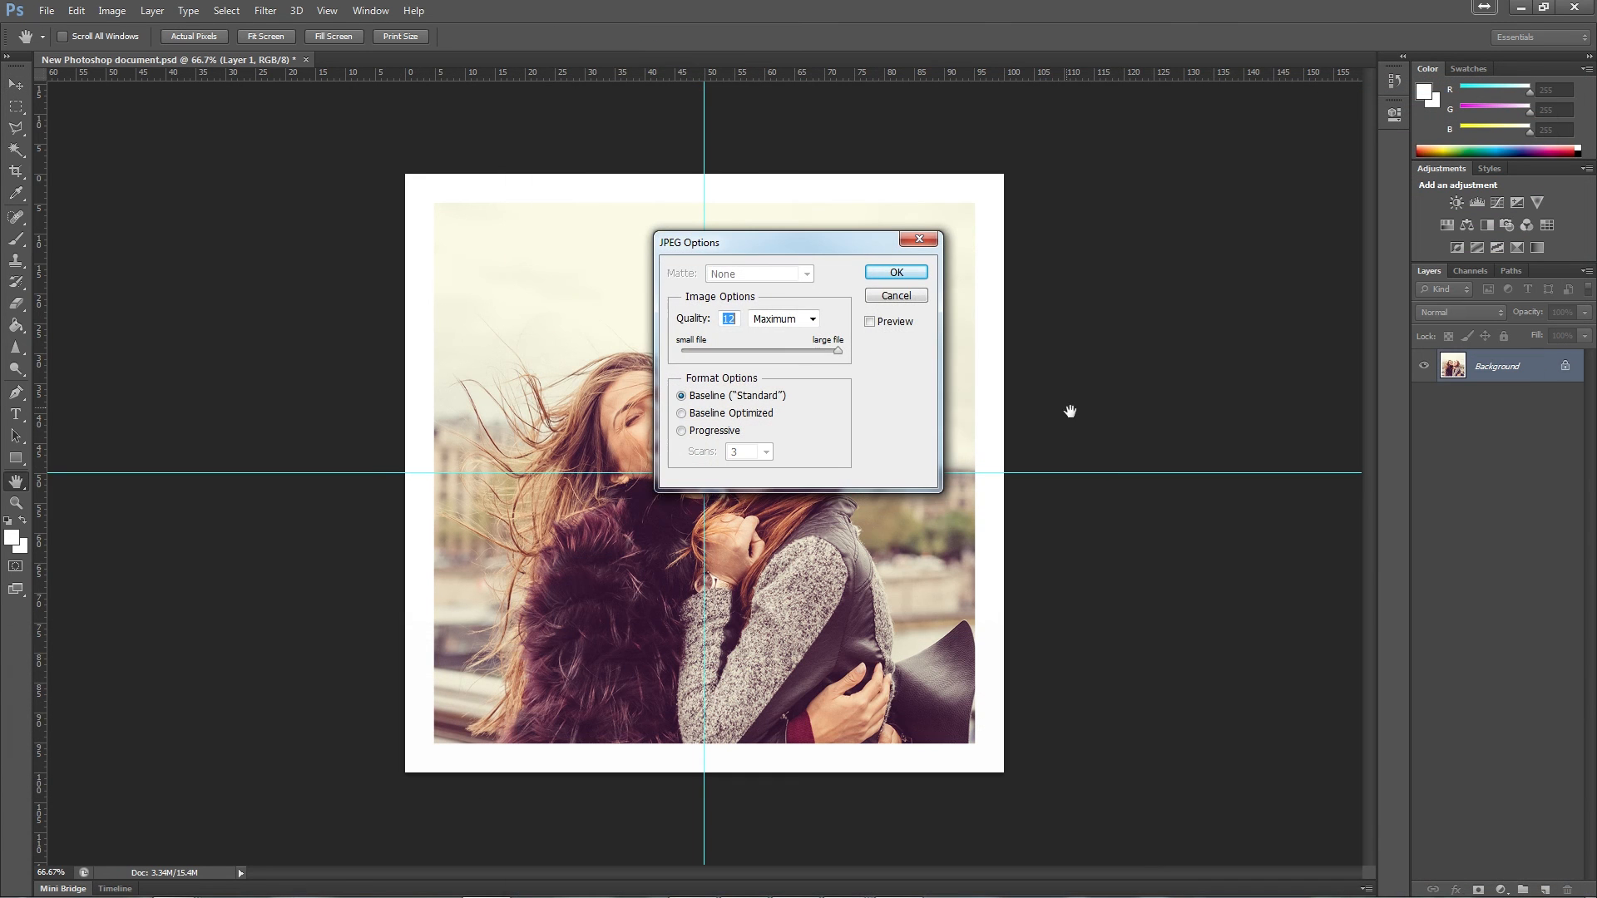
left_click(896, 272)
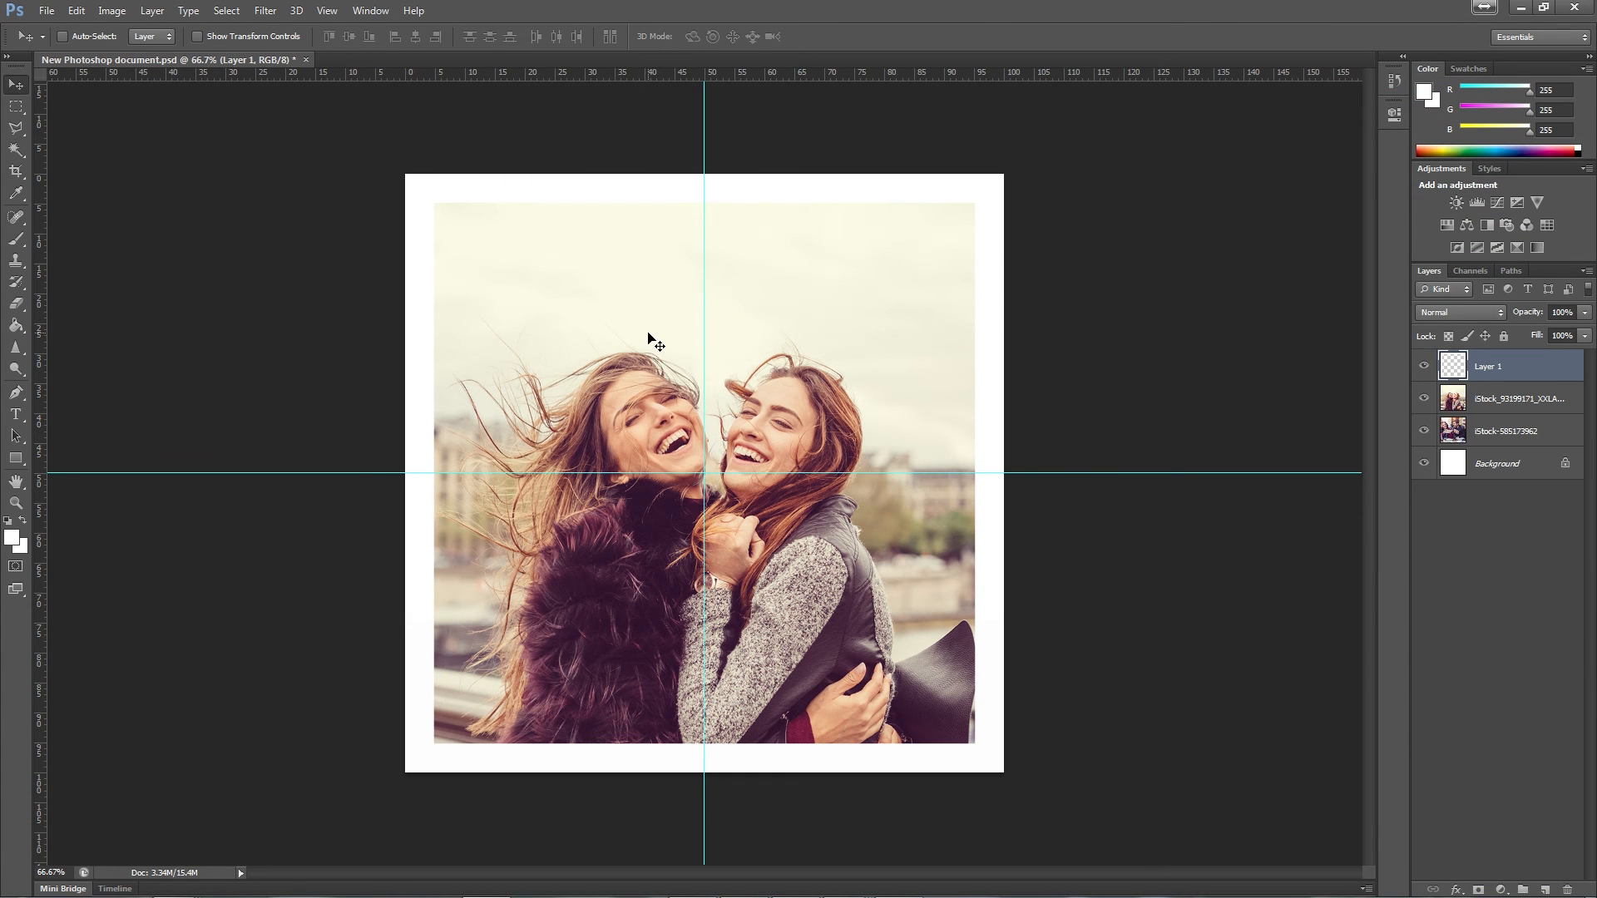
left_click(45, 11)
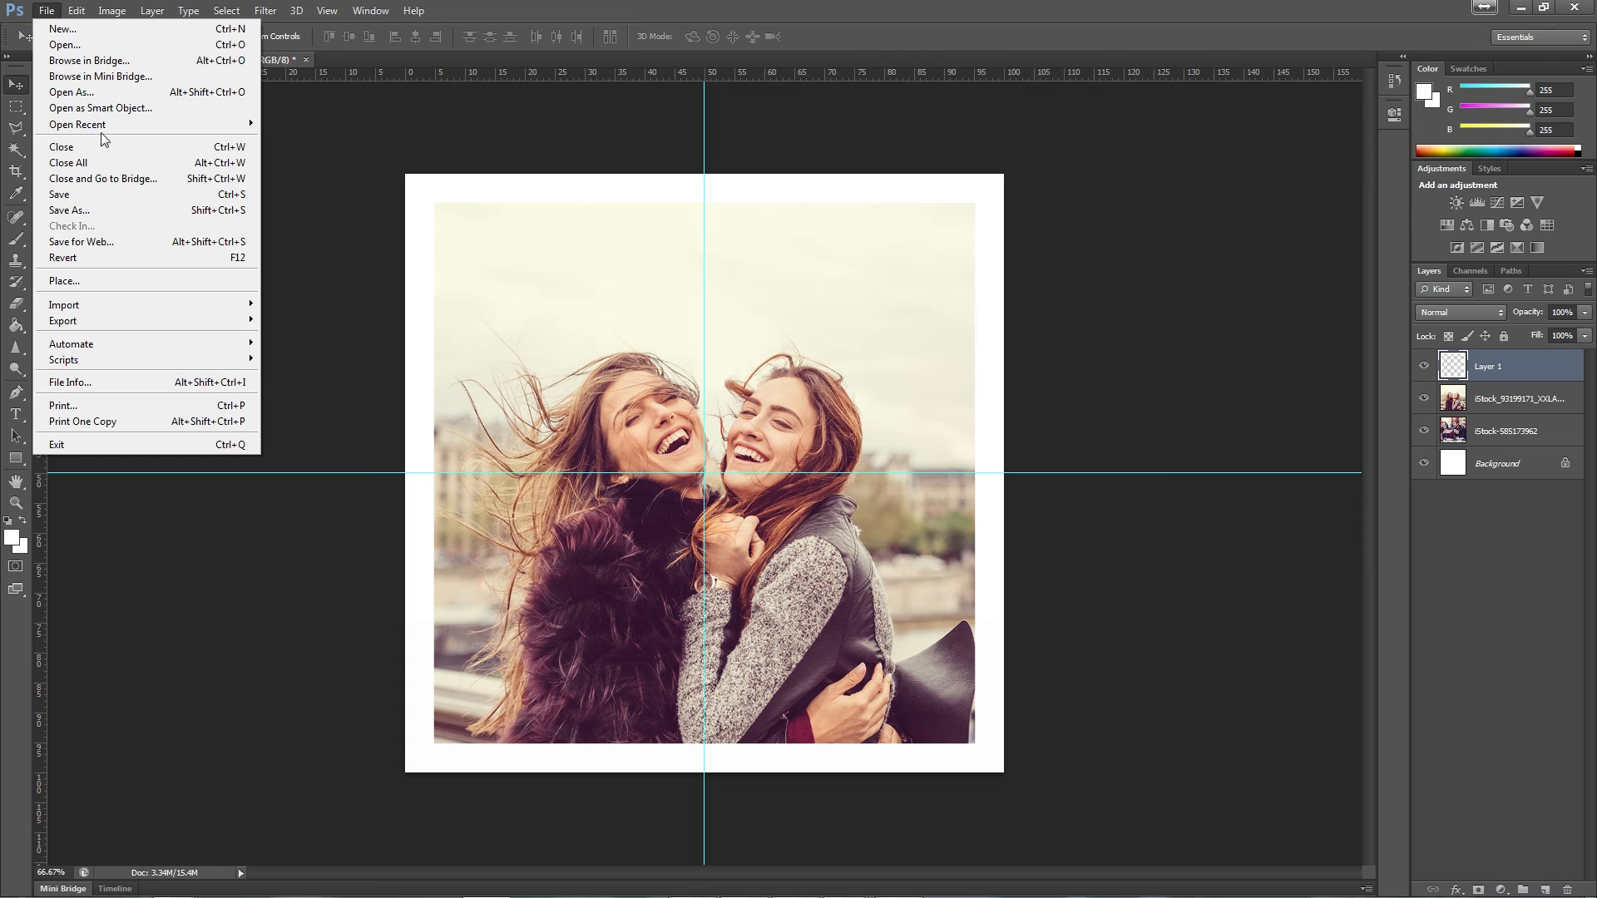
left_click(83, 202)
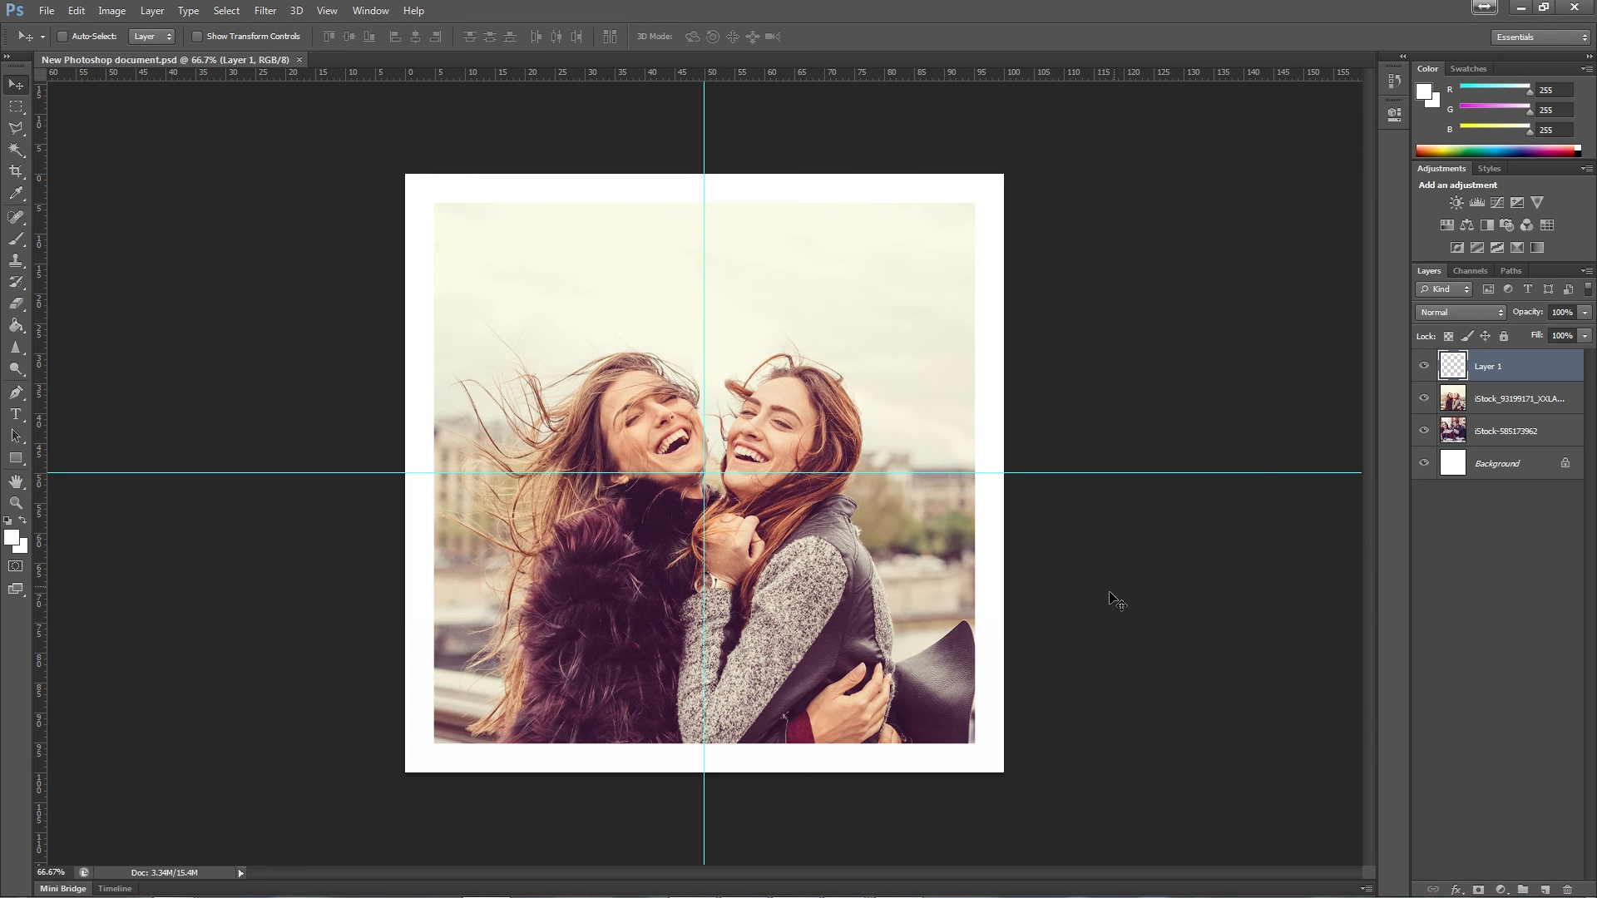